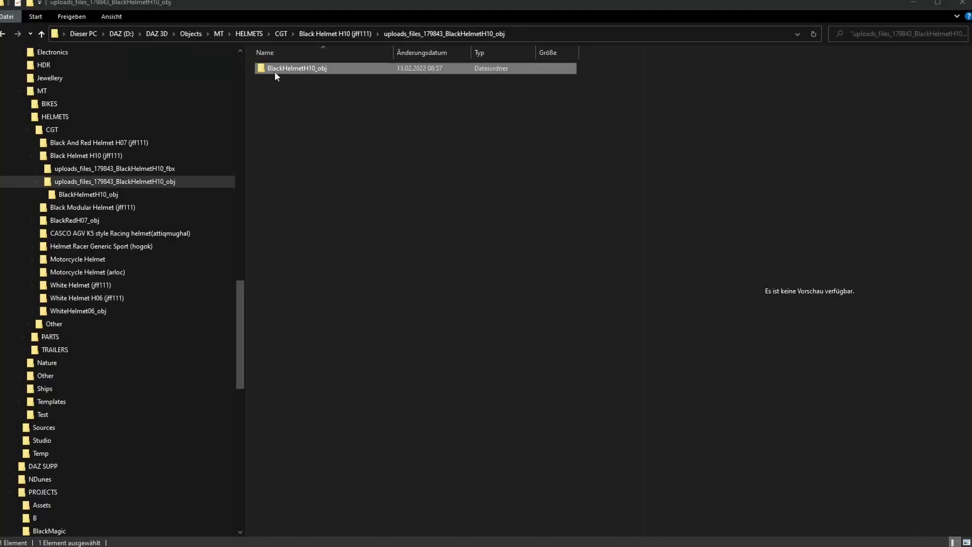
# - Open the BlackHelmetH10_obj folder and preview its BHelmet10x PNG maps and the Humn render images
pyautogui.doubleClick(275, 67)
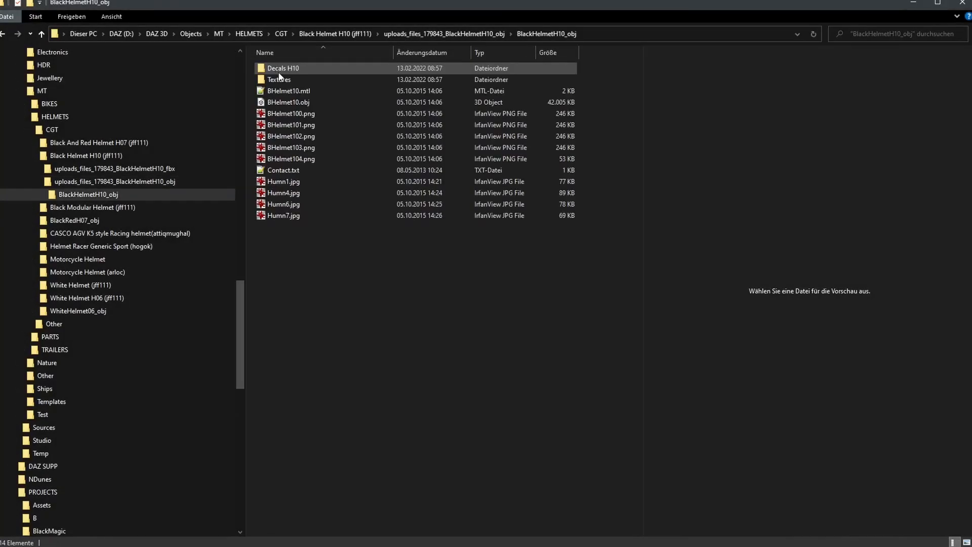
pyautogui.click(293, 113)
pyautogui.click(299, 126)
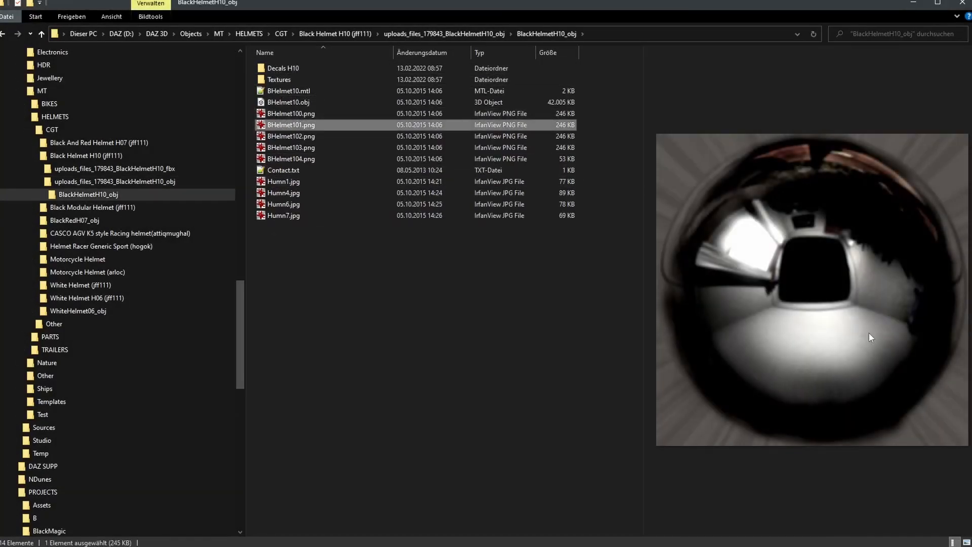
pyautogui.click(299, 138)
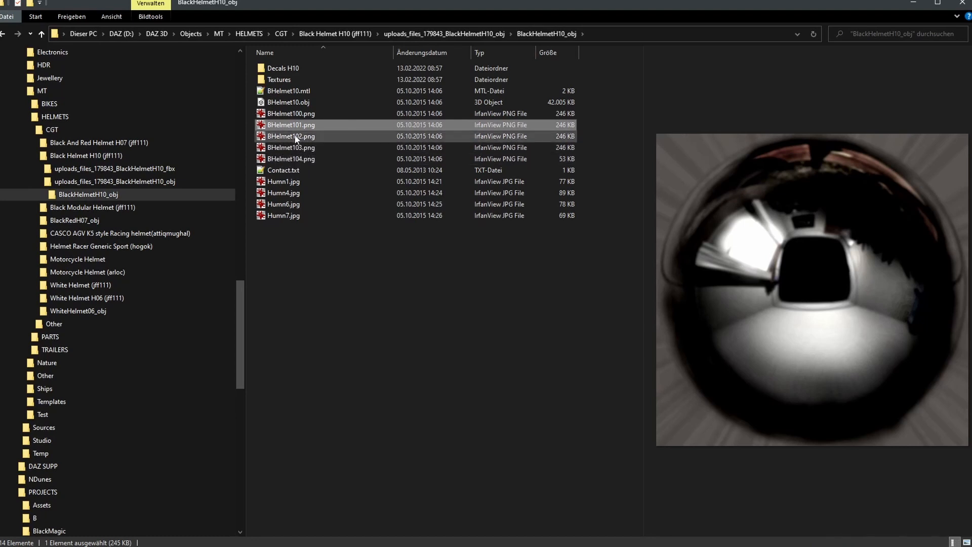
pyautogui.click(290, 148)
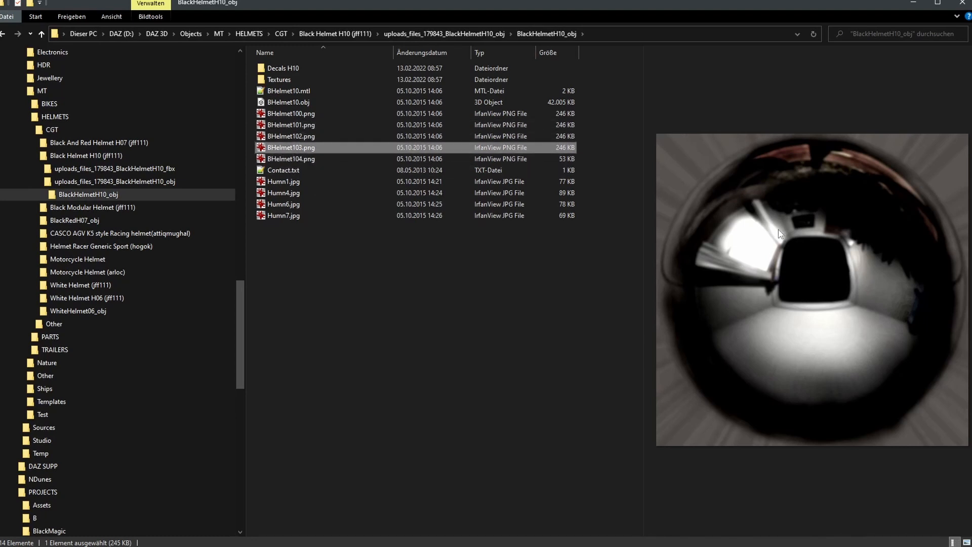
pyautogui.click(304, 181)
pyautogui.click(299, 193)
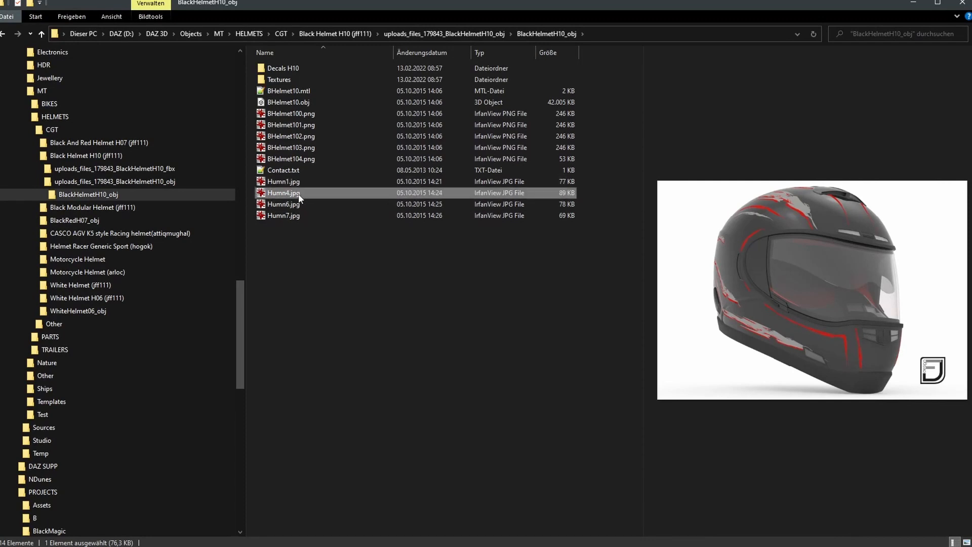
pyautogui.click(270, 206)
pyautogui.click(299, 265)
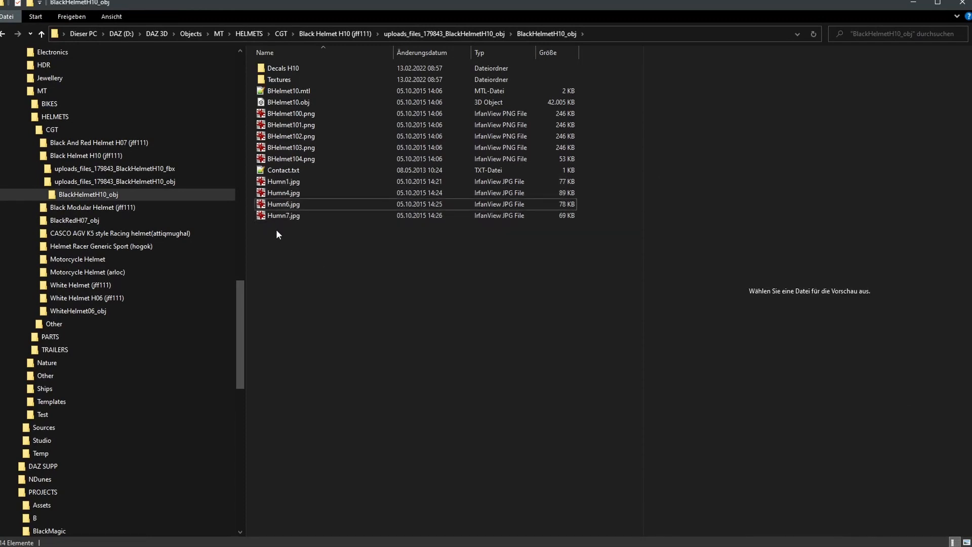
# - Open the helmet's Textures folder and preview the aluminium, perforated leather and red interior leather images with their normal maps
pyautogui.doubleClick(280, 79)
pyautogui.click(292, 71)
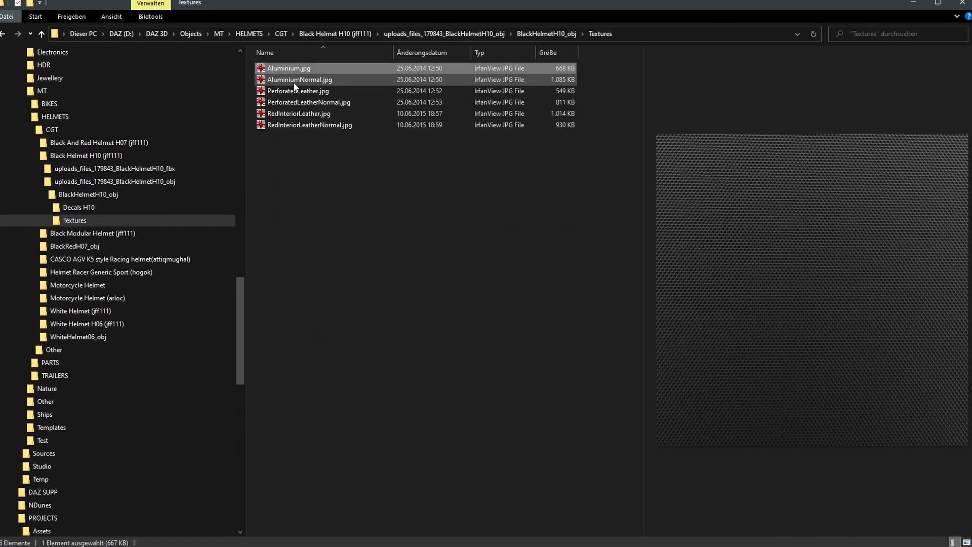
pyautogui.click(293, 82)
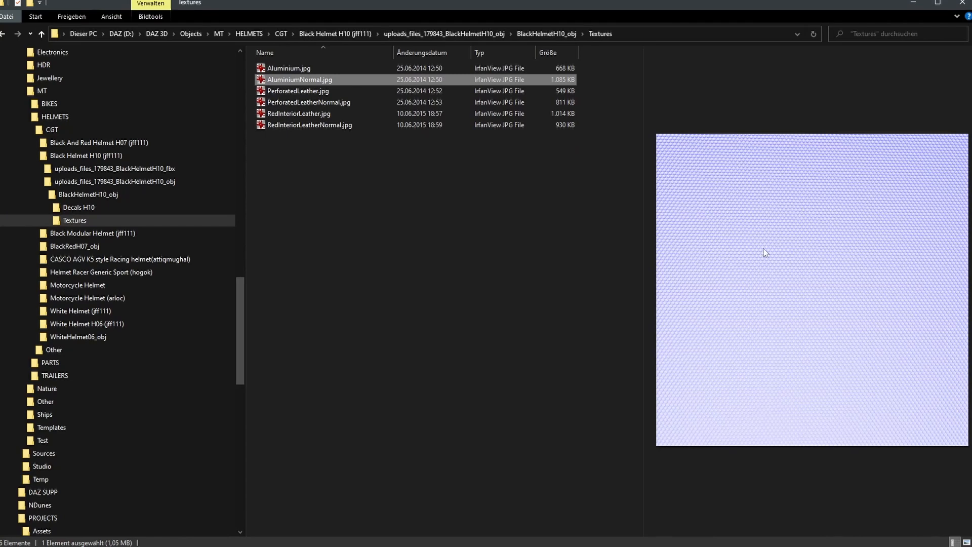
pyautogui.click(318, 93)
pyautogui.click(299, 102)
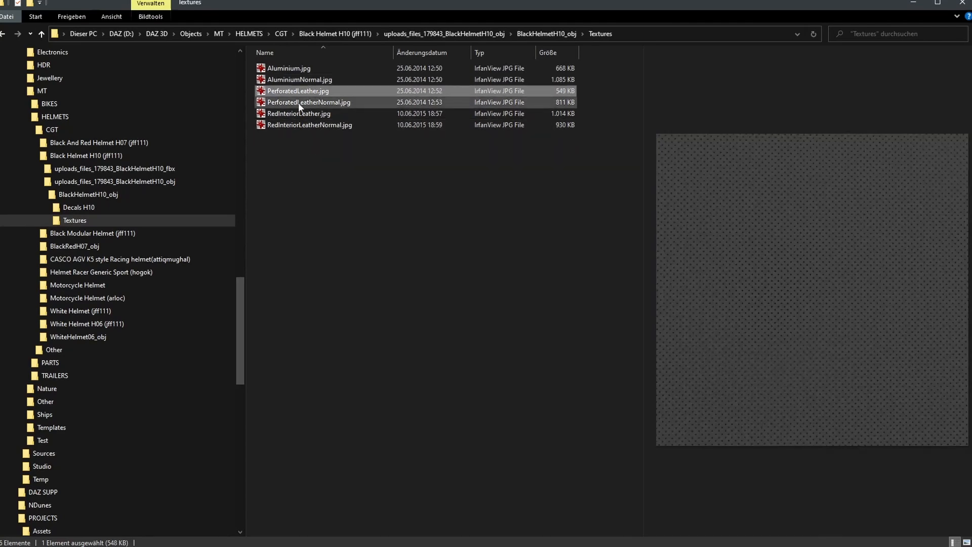
pyautogui.click(300, 116)
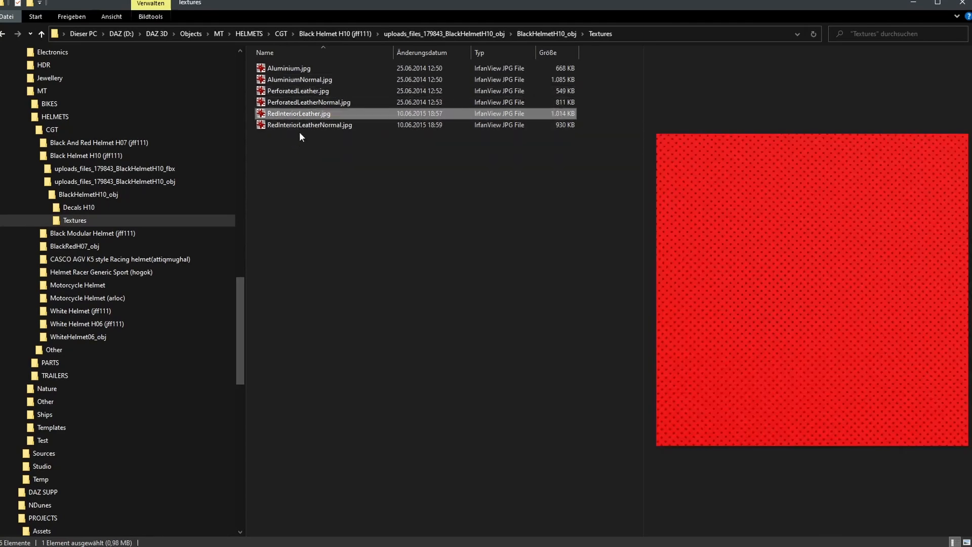
pyautogui.click(300, 127)
# - Open the Decals H10 folder and preview the back, red DOT and side decal images
pyautogui.click(71, 209)
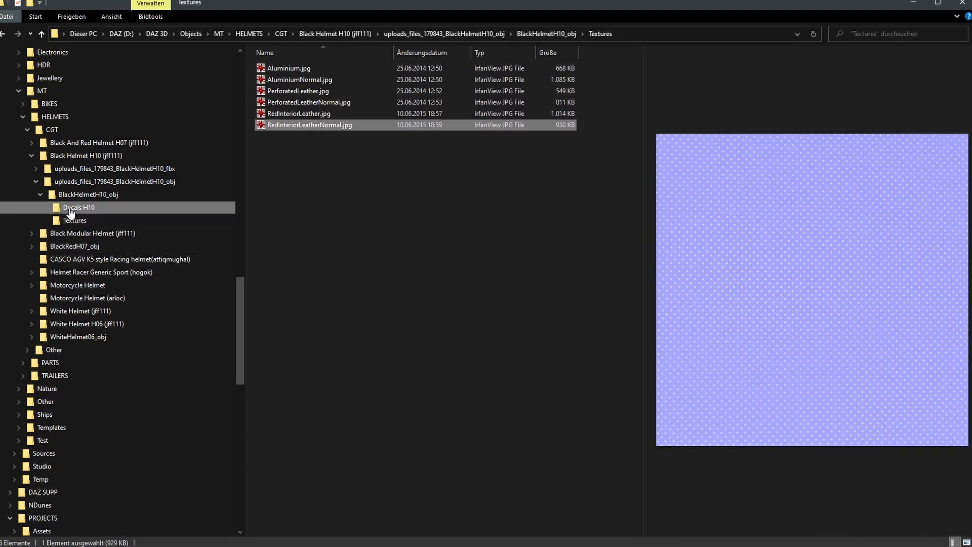
pyautogui.click(290, 70)
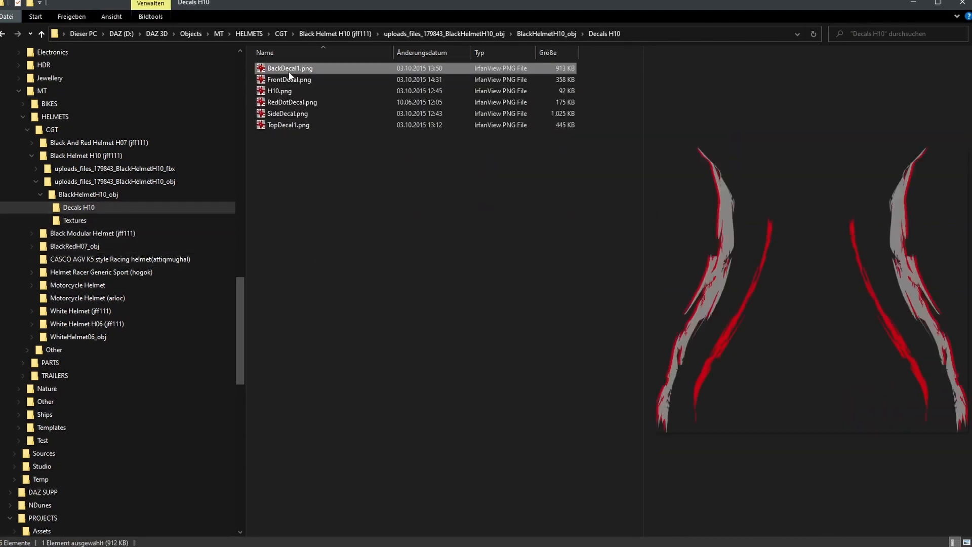
pyautogui.click(309, 102)
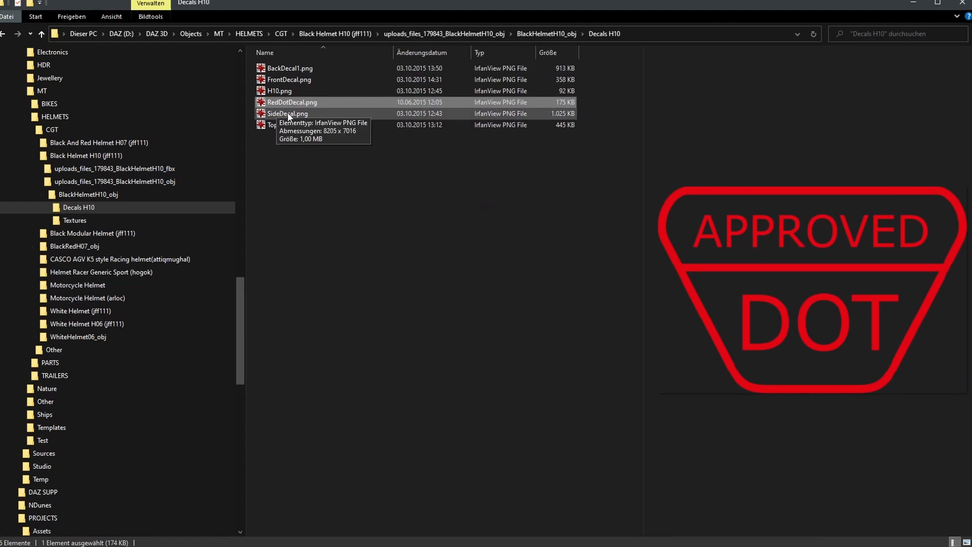
pyautogui.click(287, 114)
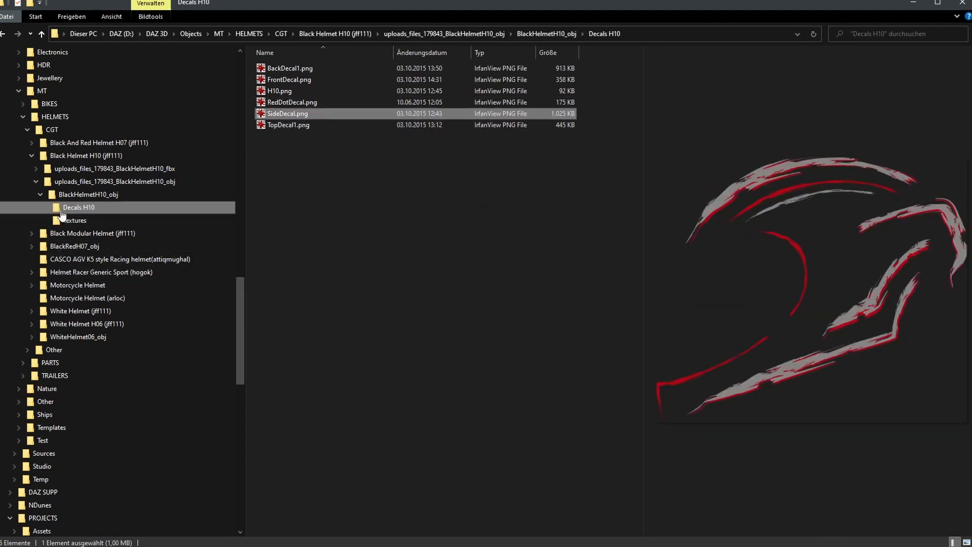
# - Return to the BlackHelmetH10_obj folder, preview Humn1.jpg and inspect the BHelmet10.obj model in the 3D preview
pyautogui.click(71, 196)
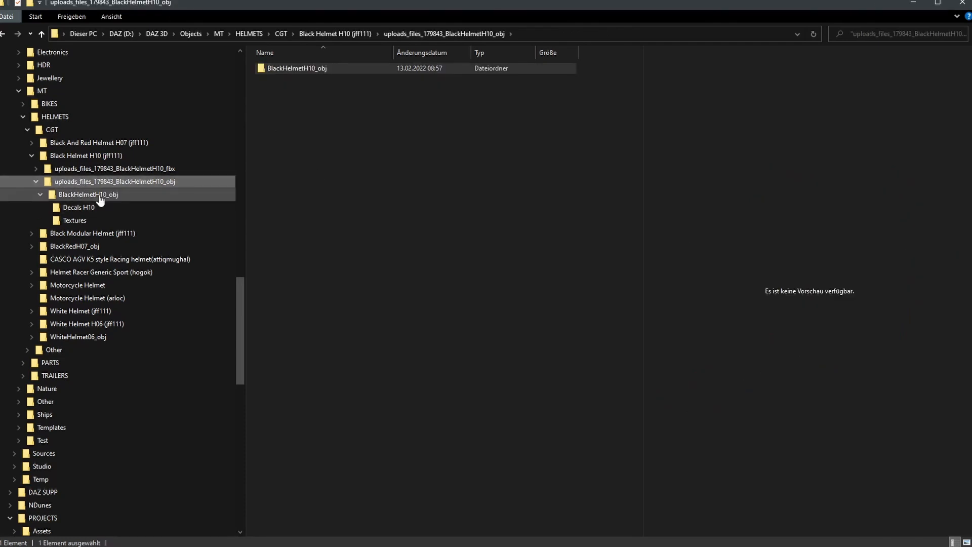
pyautogui.click(294, 181)
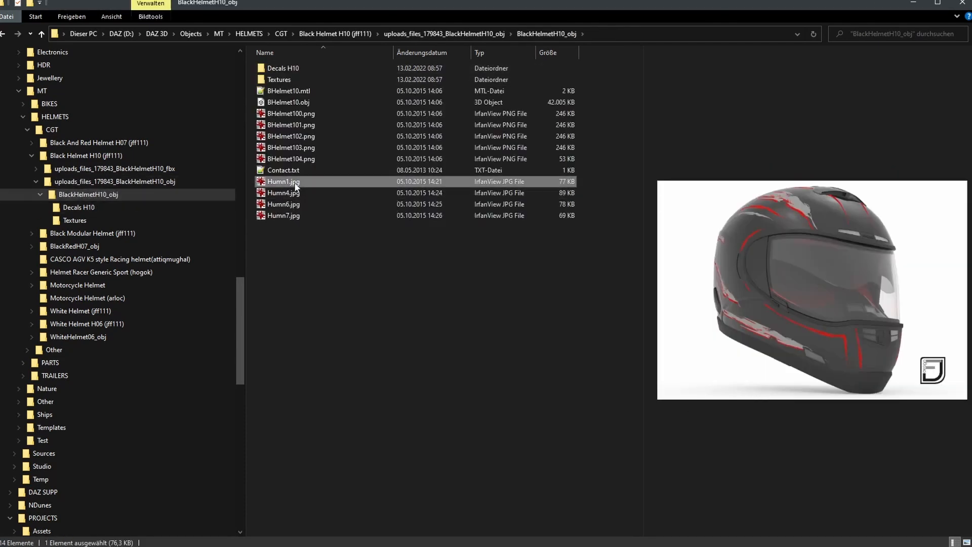
pyautogui.moveTo(778, 227); pyautogui.dragTo(809, 235)
pyautogui.moveTo(810, 235); pyautogui.dragTo(572, 228)
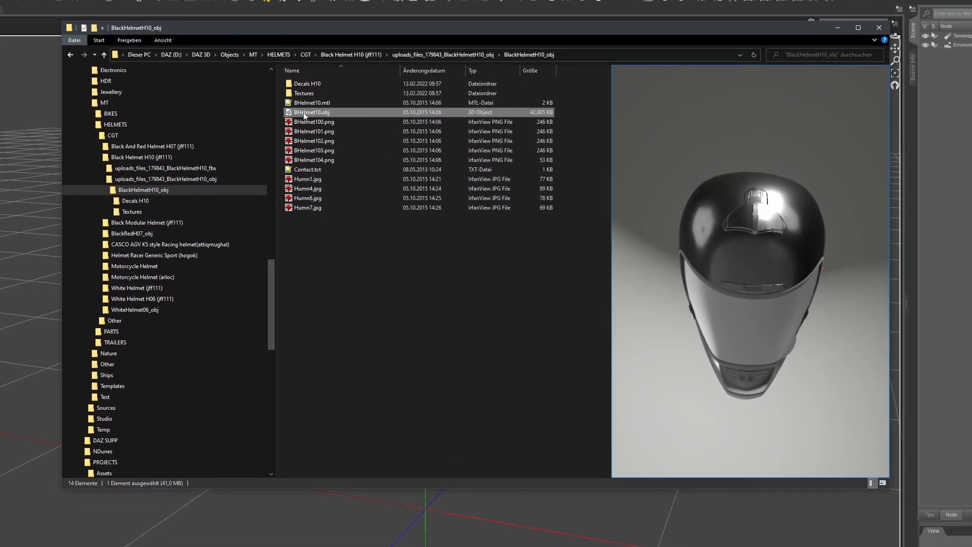
# - Import BHelmet10.obj from the folder into the DAZ Studio scene with the Custom preset at 100% scale
pyautogui.moveTo(303, 112); pyautogui.dragTo(24, 138)
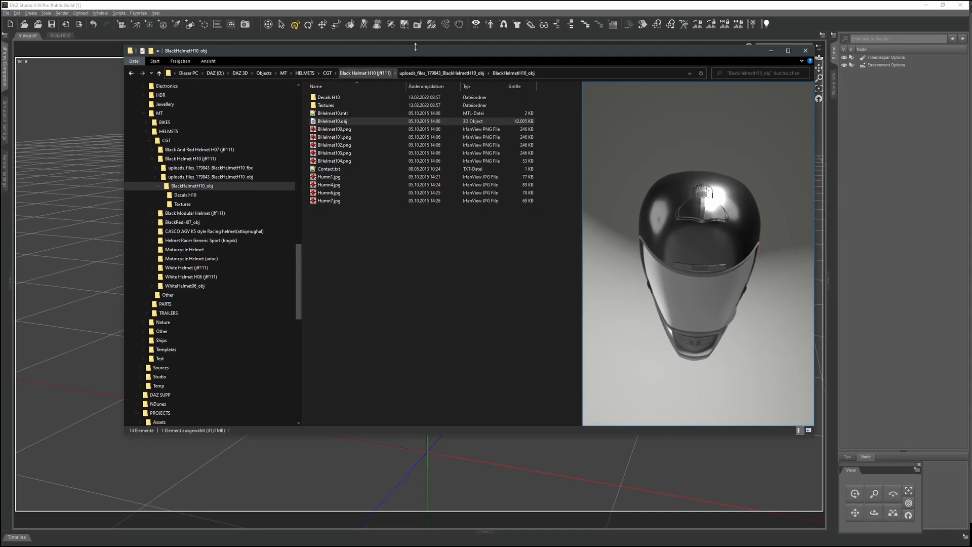
pyautogui.click(505, 6)
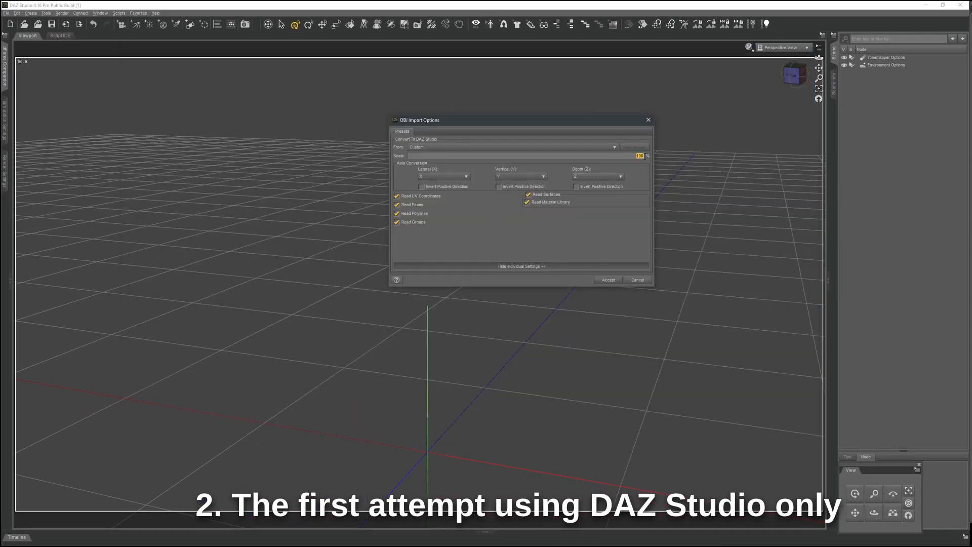
pyautogui.press('Return')
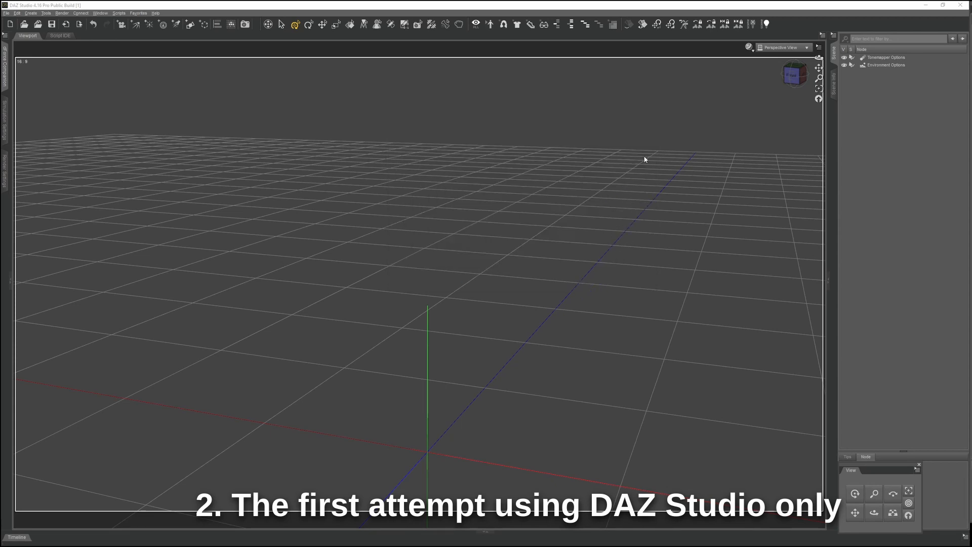
# - Inspect the imported helmet up close from the side and from above
pyautogui.moveTo(470, 452); pyautogui.dragTo(466, 458, button='middle')
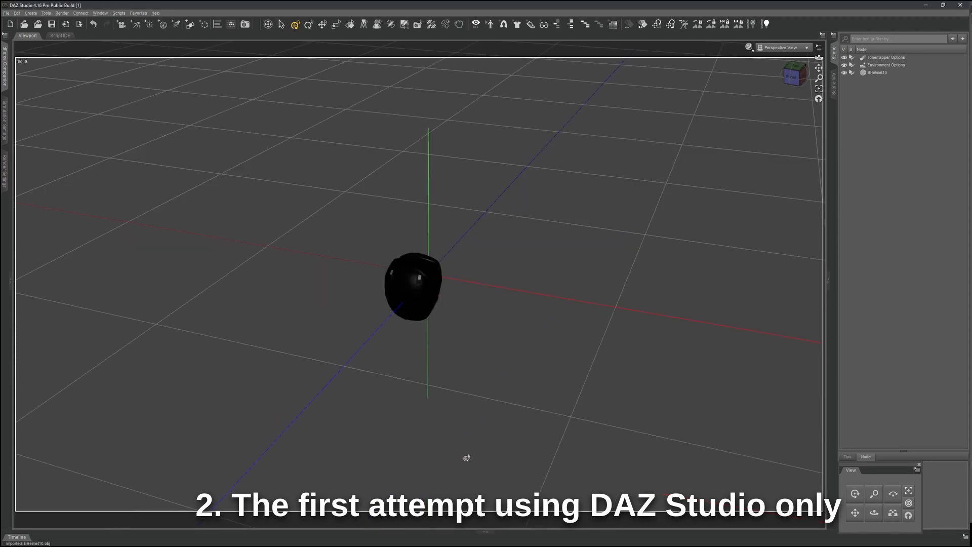
pyautogui.scroll(8, 463, 323)
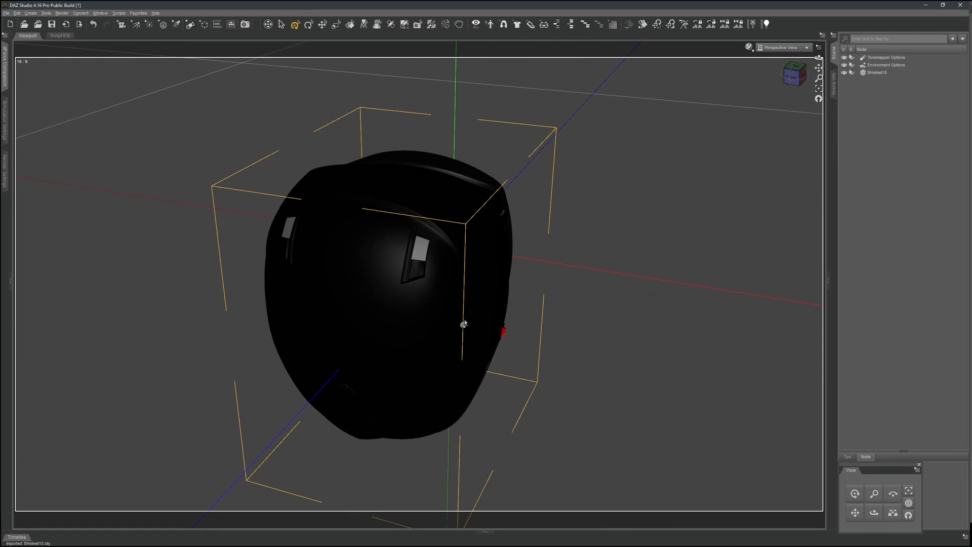
pyautogui.click(796, 72)
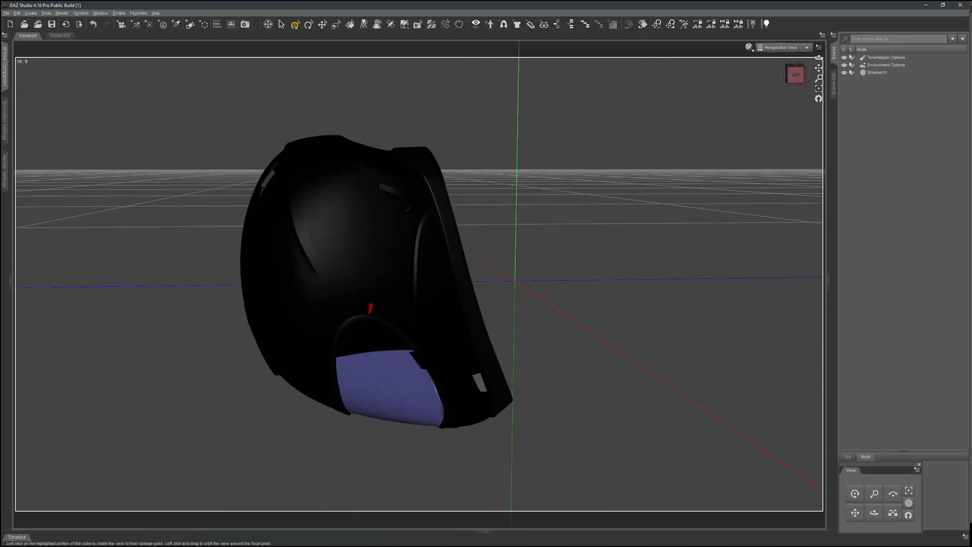
pyautogui.moveTo(796, 72); pyautogui.dragTo(832, 241)
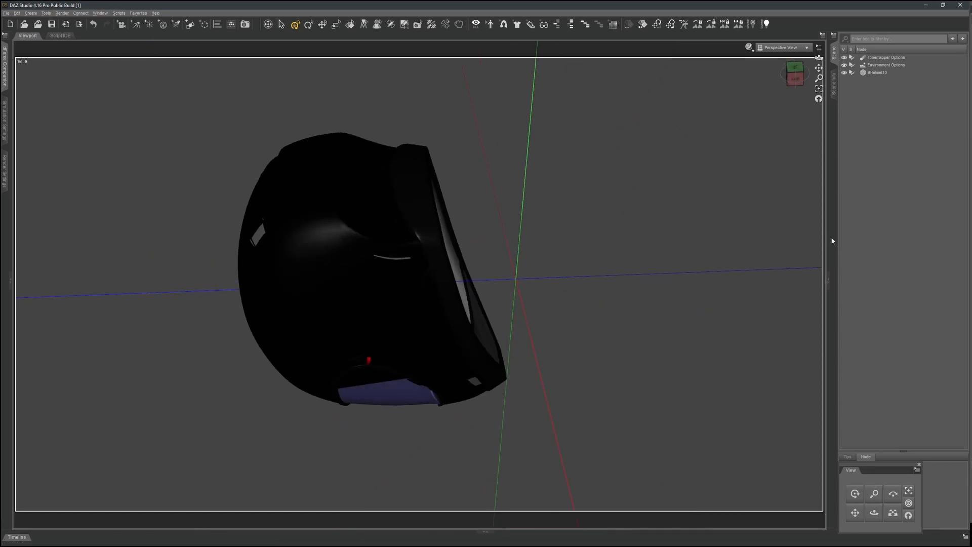
# - Open BHelmet10.mtl from the helmet folder in Notepad++ and review its material definitions and texture map entries
pyautogui.hotkey('alt', 'Tab')
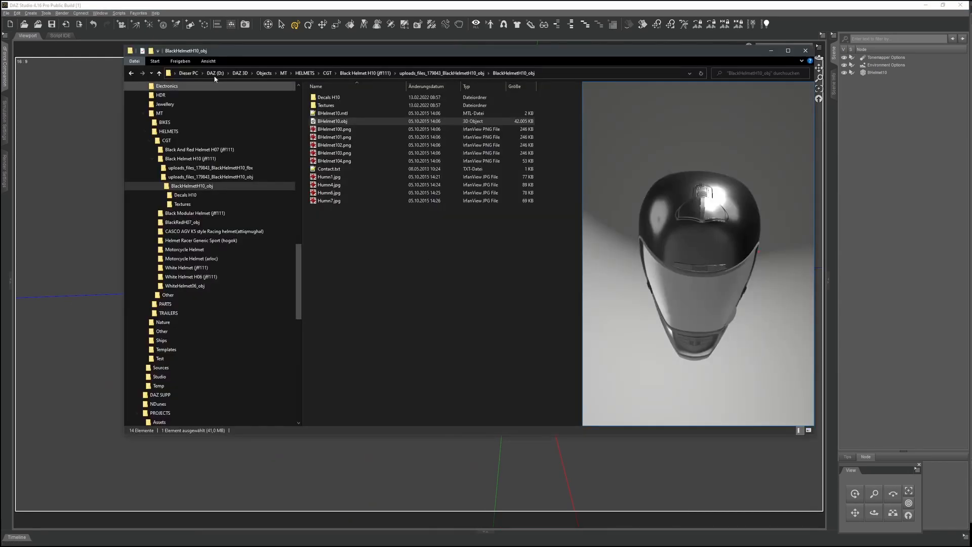
pyautogui.click(334, 116)
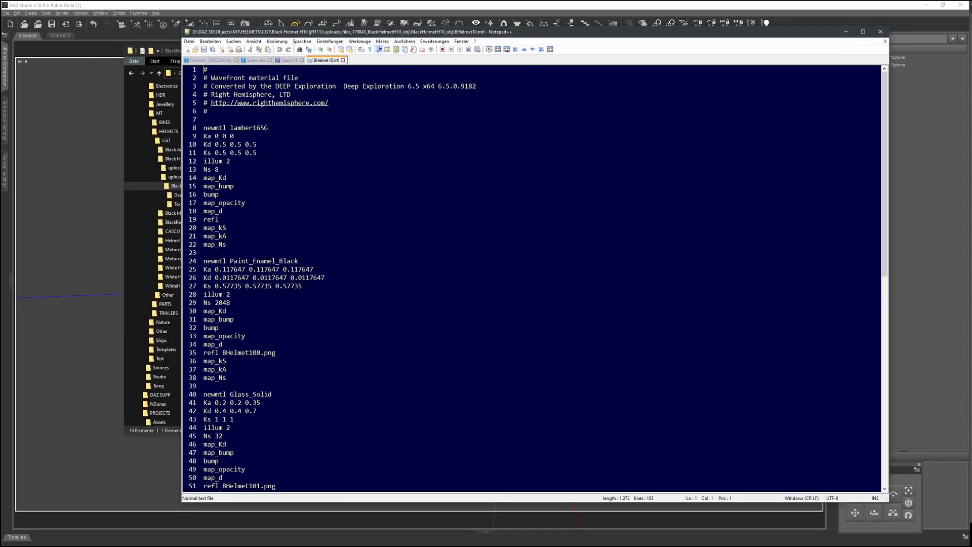
pyautogui.scroll(-17, 537, 279)
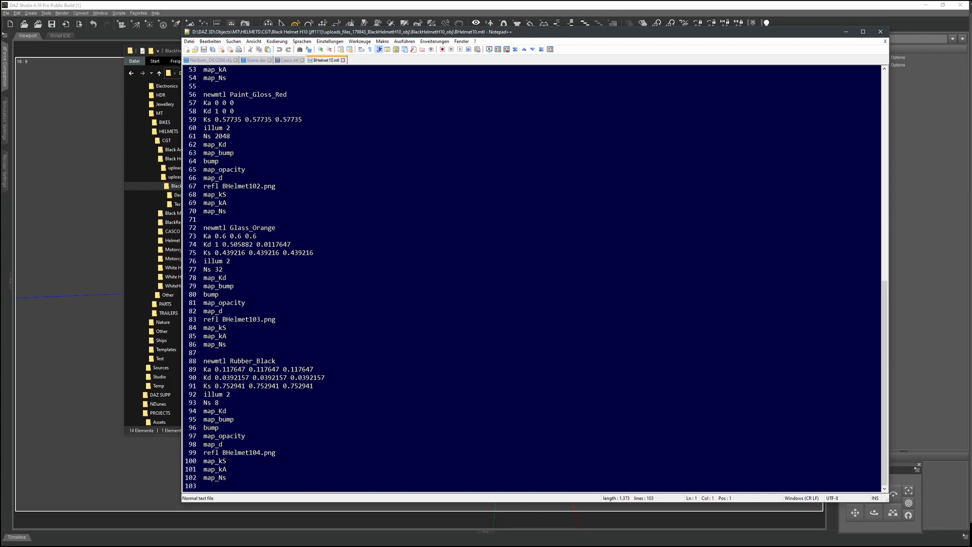
pyautogui.scroll(6, 532, 278)
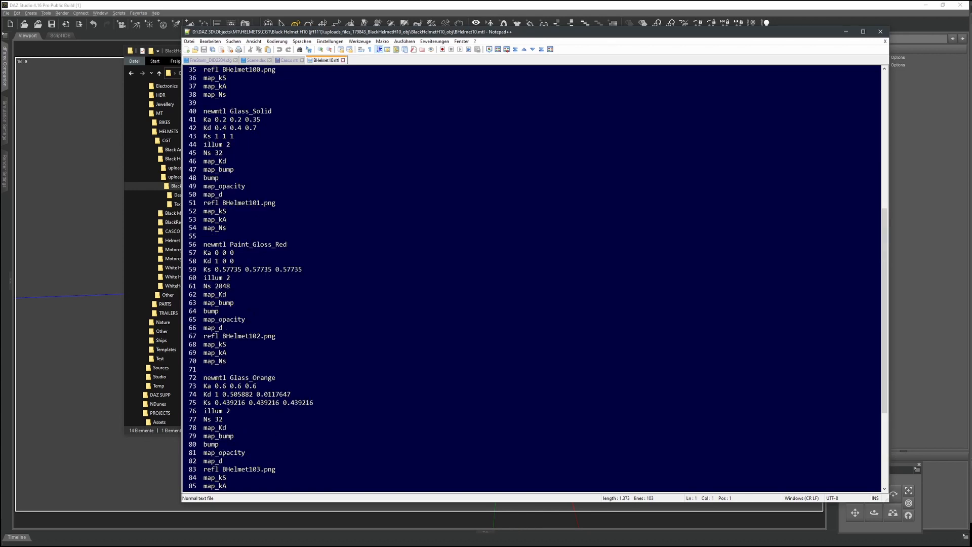
pyautogui.scroll(11, 537, 279)
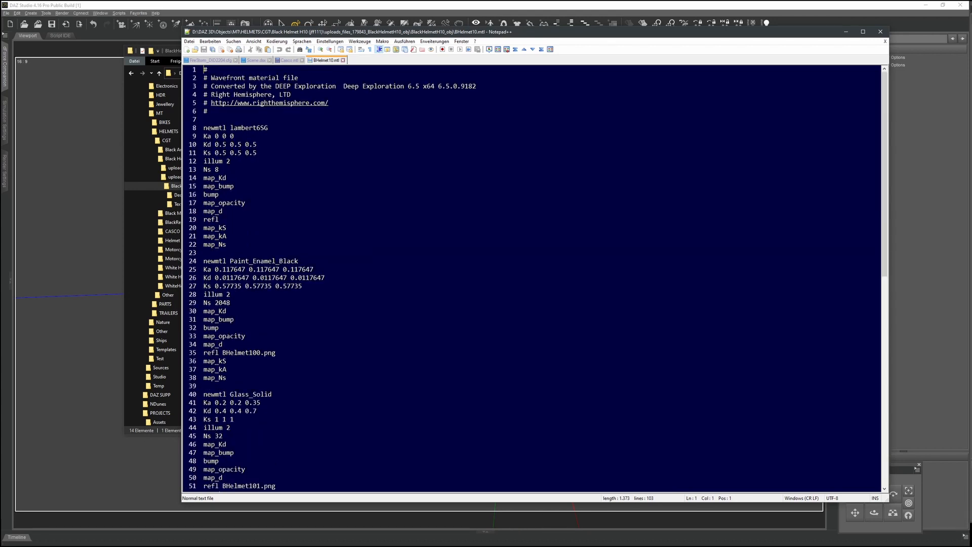
# - Switch to DAZ Studio, expand the imported helmet's surface list and pick the black enamel paint surface on the shell with the Surface Selection tool
pyautogui.click(35, 329)
pyautogui.click(341, 267)
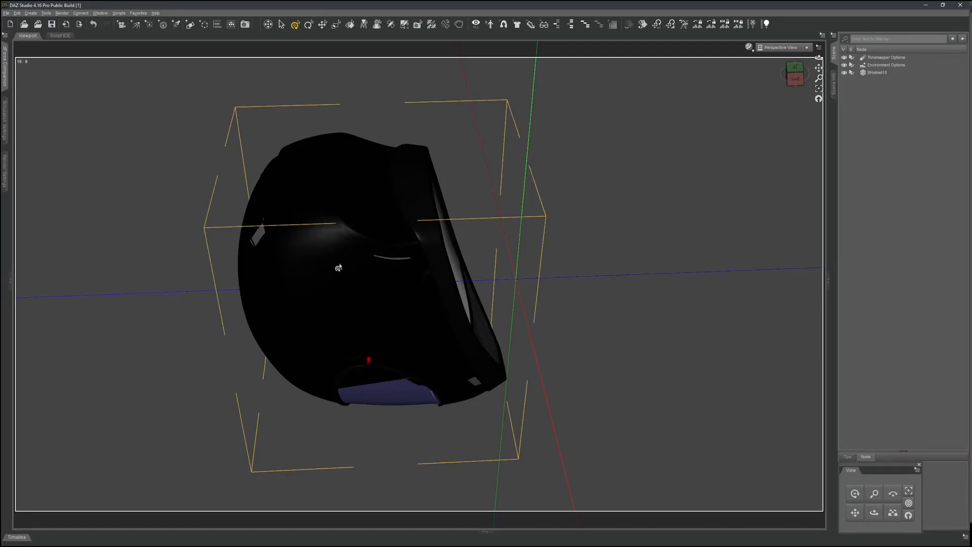
pyautogui.click(877, 75)
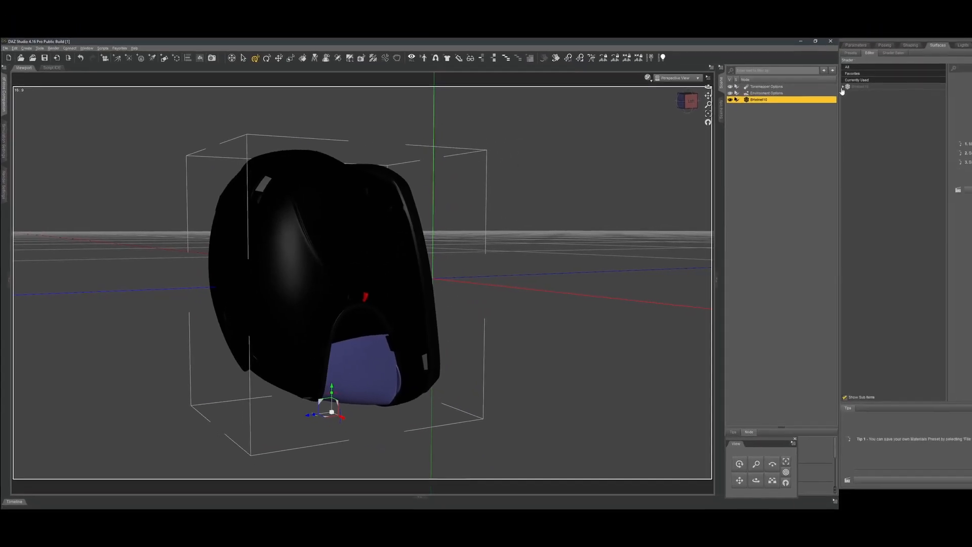
pyautogui.click(844, 87)
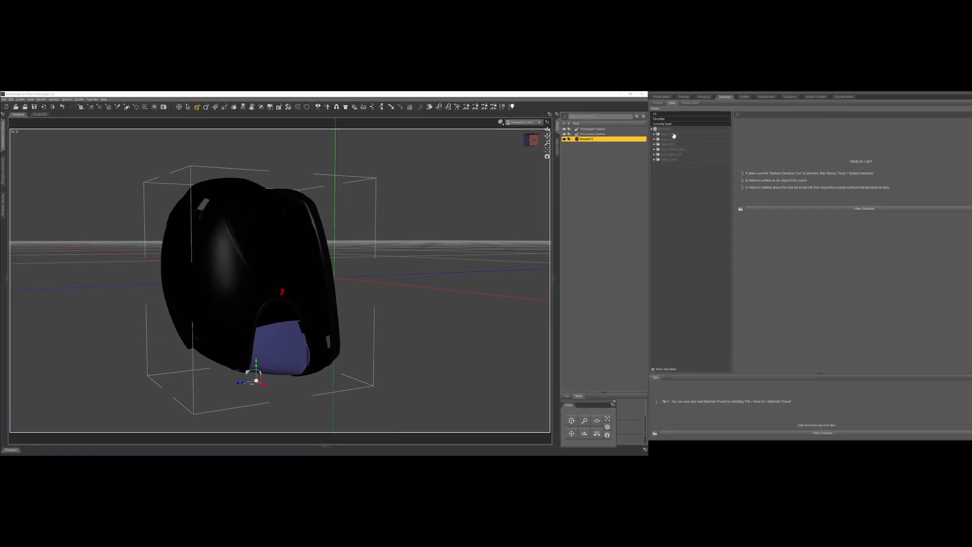
pyautogui.click(674, 135)
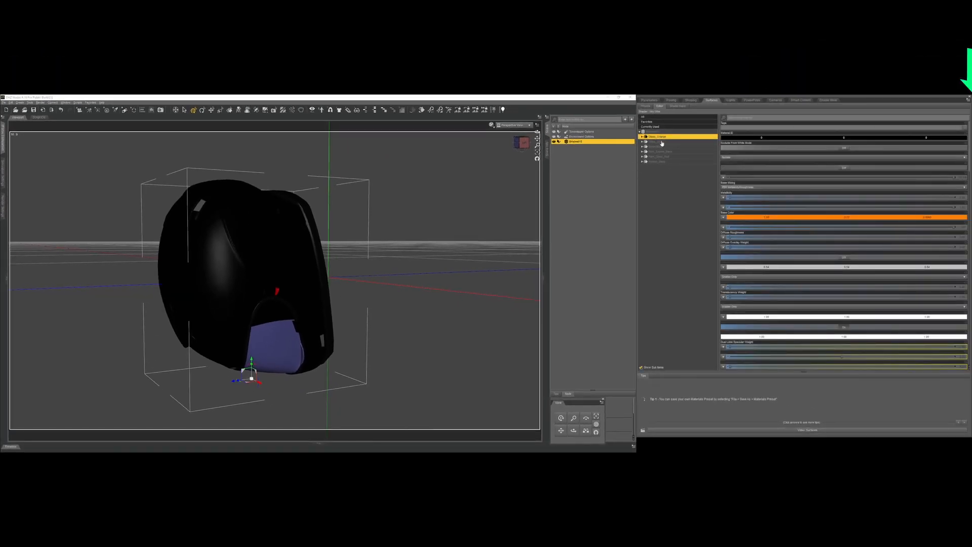
pyautogui.click(229, 110)
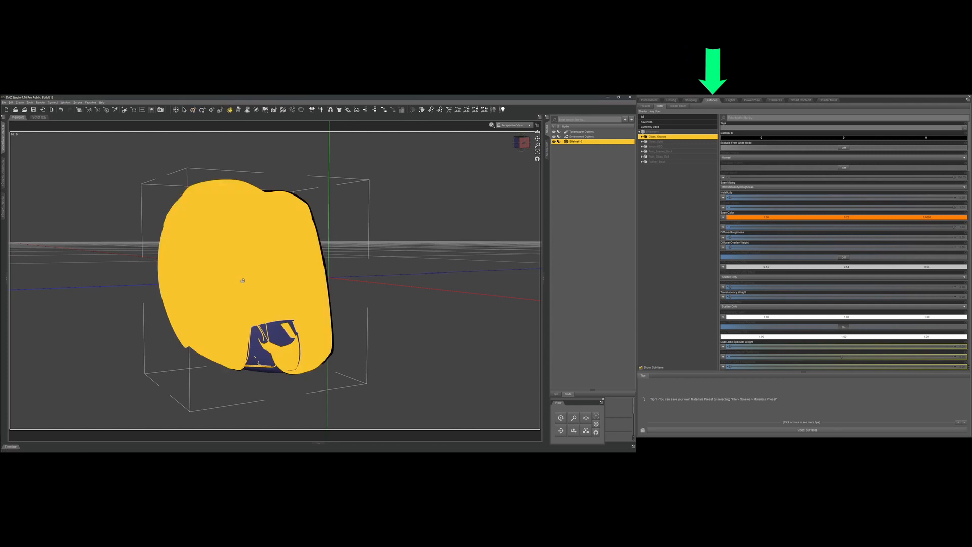
pyautogui.click(235, 259)
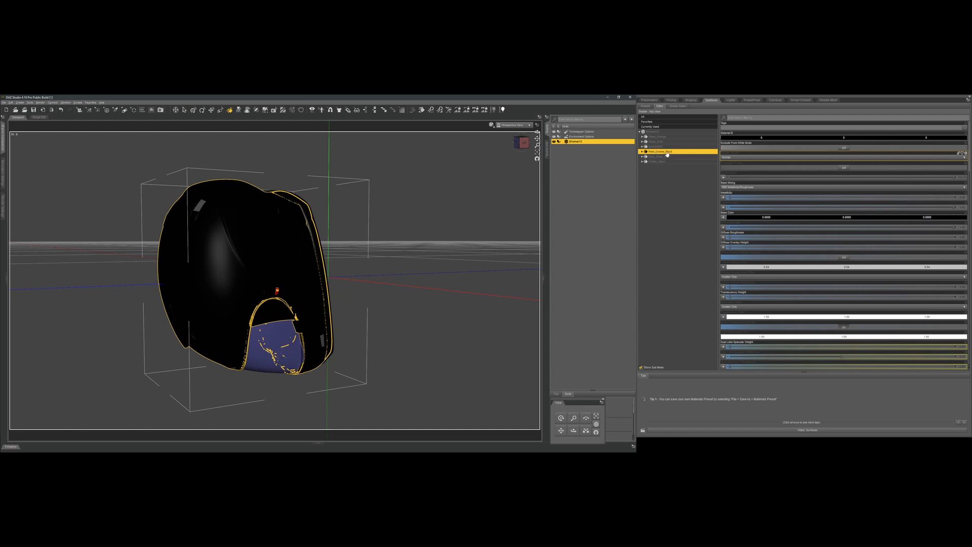
# - Pick the blue side panel and the front surface with the Surface Selection tool to identify them, ending with nothing selected
pyautogui.click(276, 344)
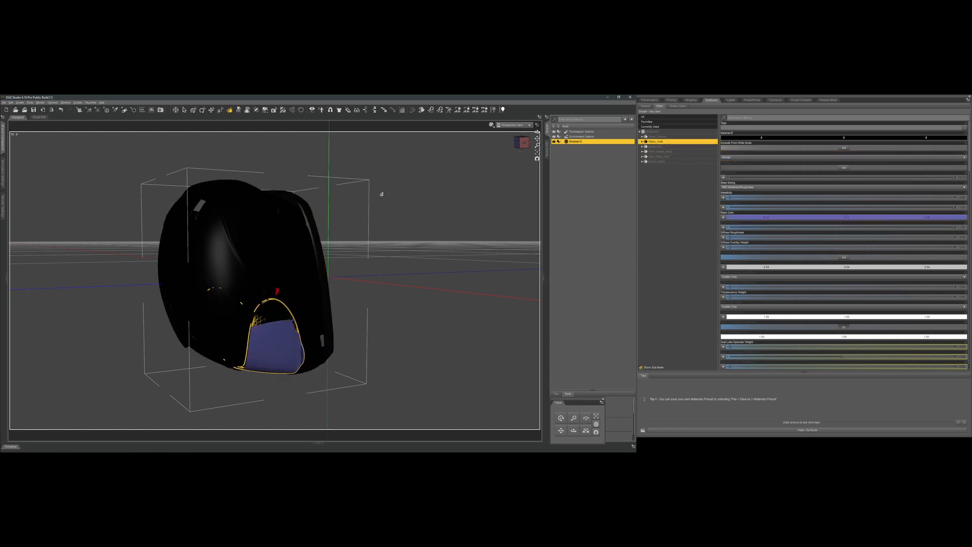
pyautogui.moveTo(525, 143); pyautogui.dragTo(476, 161)
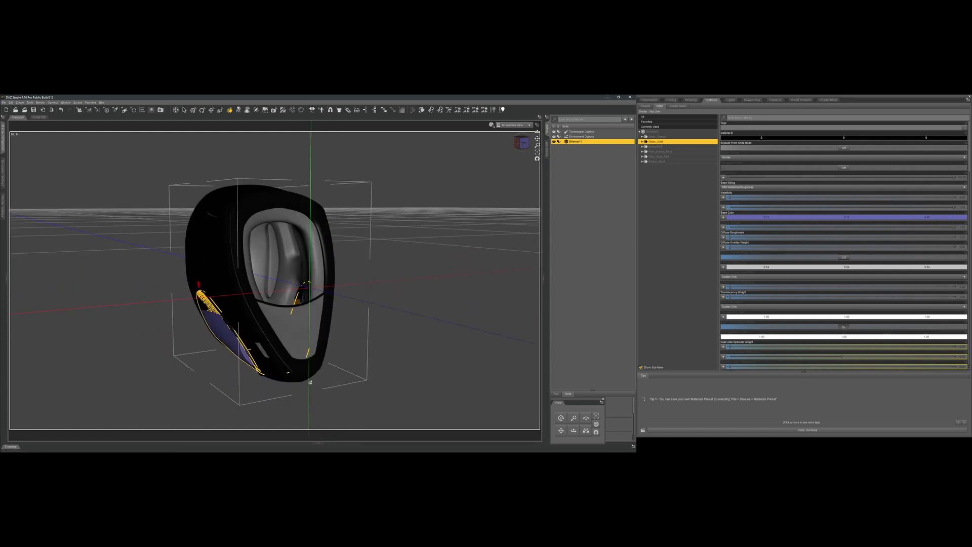
pyautogui.click(299, 322)
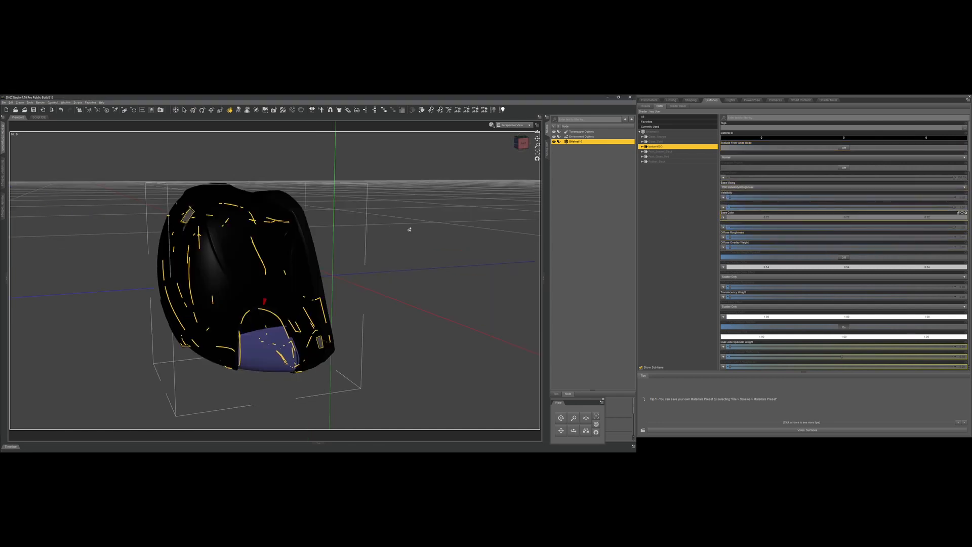
pyautogui.click(341, 226)
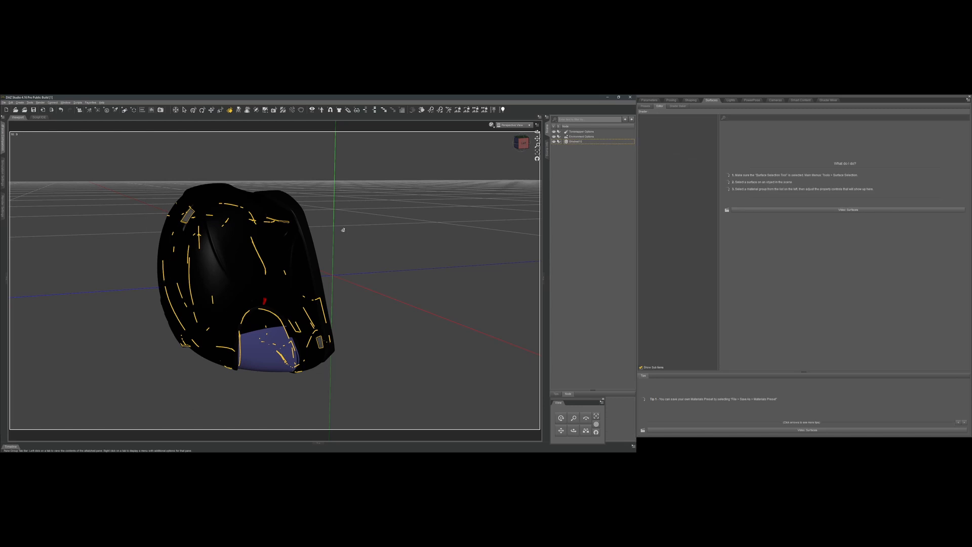
# - Create a new Iray Decal Node in the scene with its default name and label
pyautogui.click(20, 102)
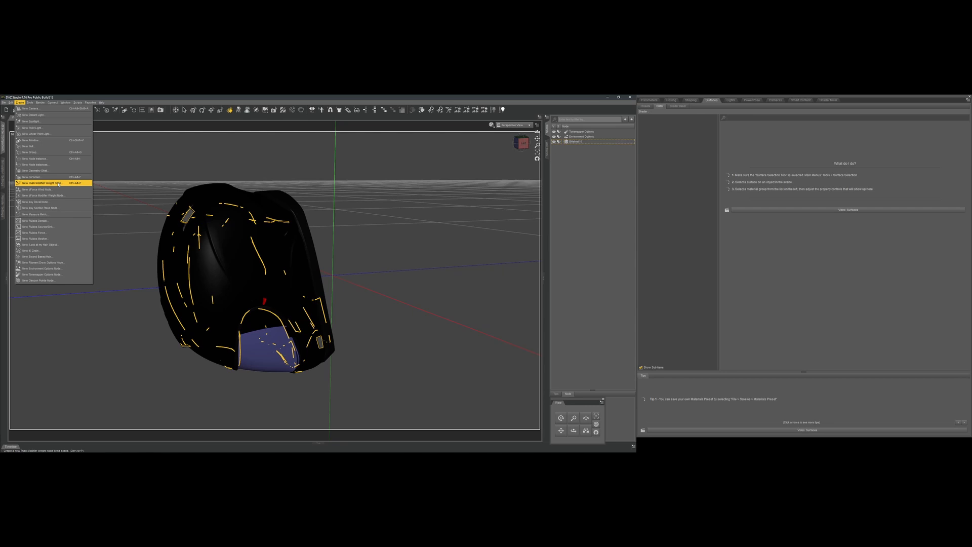
pyautogui.click(60, 202)
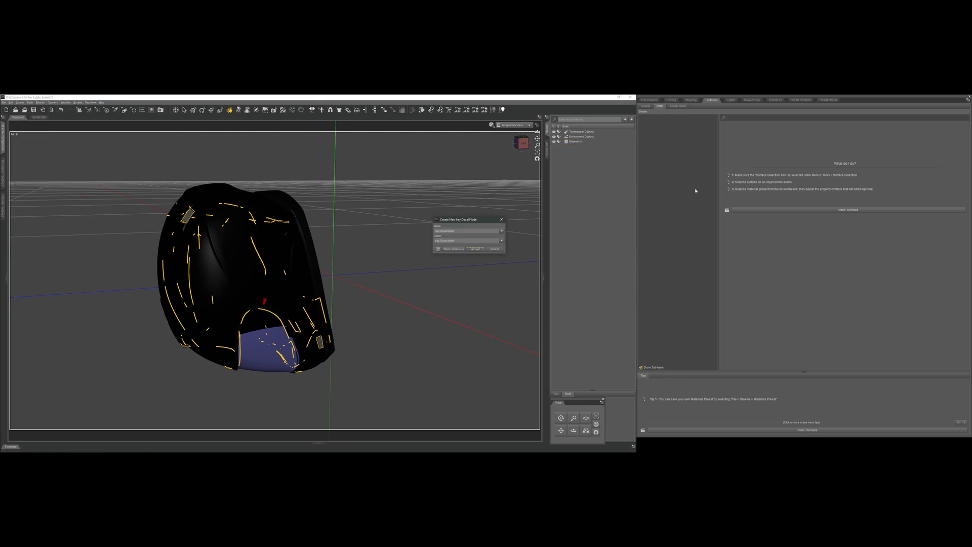
pyautogui.click(475, 250)
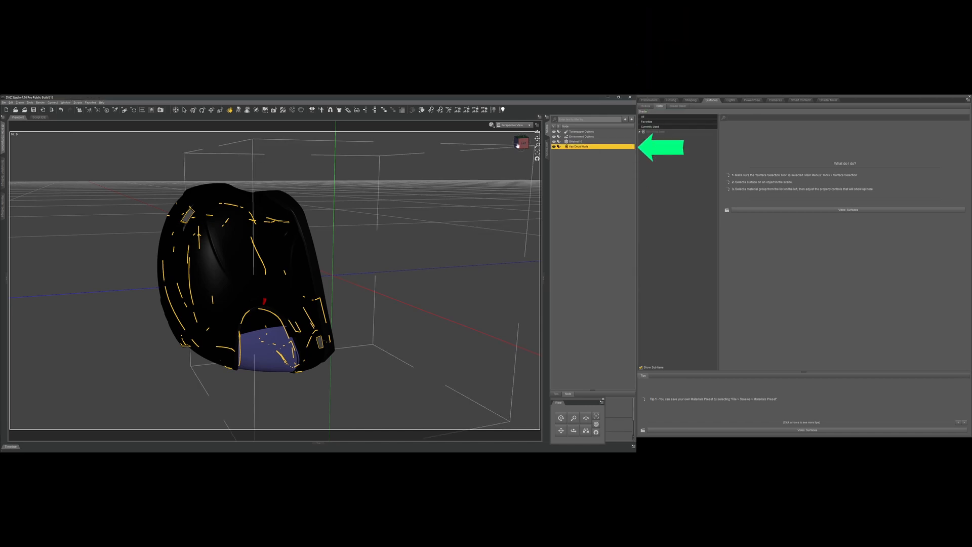
# - Load SideDecal.png from the helmet's Decals H10 folder as the decal node's Base Color image
pyautogui.moveTo(517, 146)
pyautogui.mouseDown()
pyautogui.moveTo(499, 155)
pyautogui.moveTo(522, 143)
pyautogui.mouseUp()
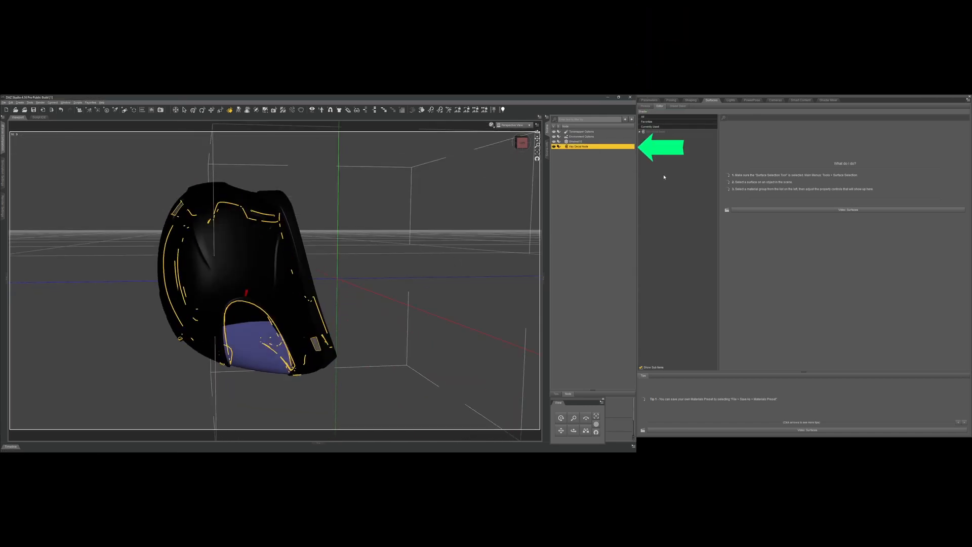
pyautogui.click(644, 131)
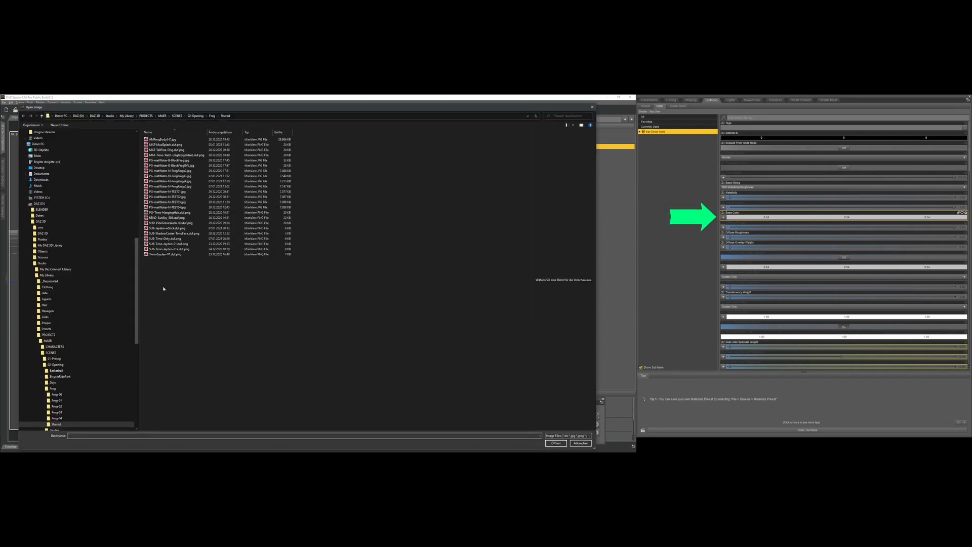
pyautogui.click(30, 259)
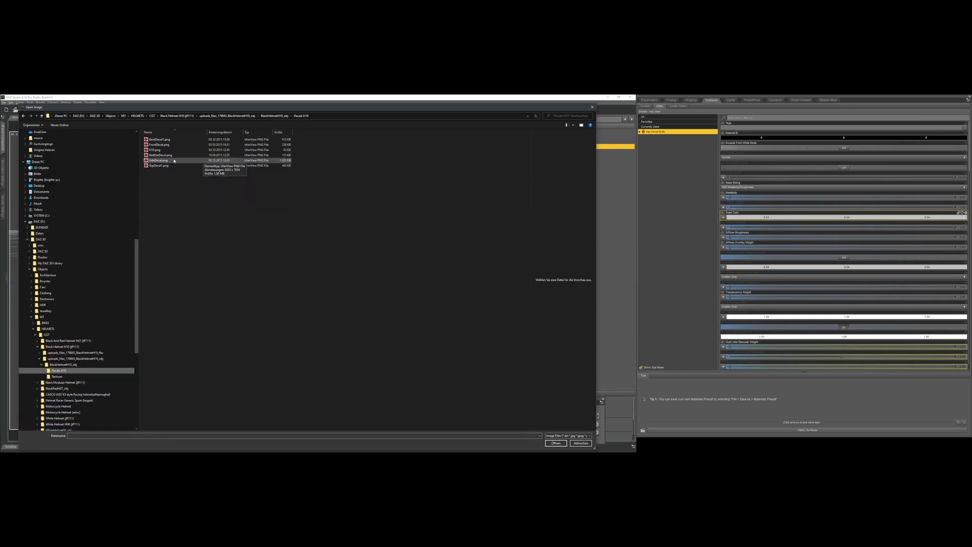
pyautogui.click(173, 161)
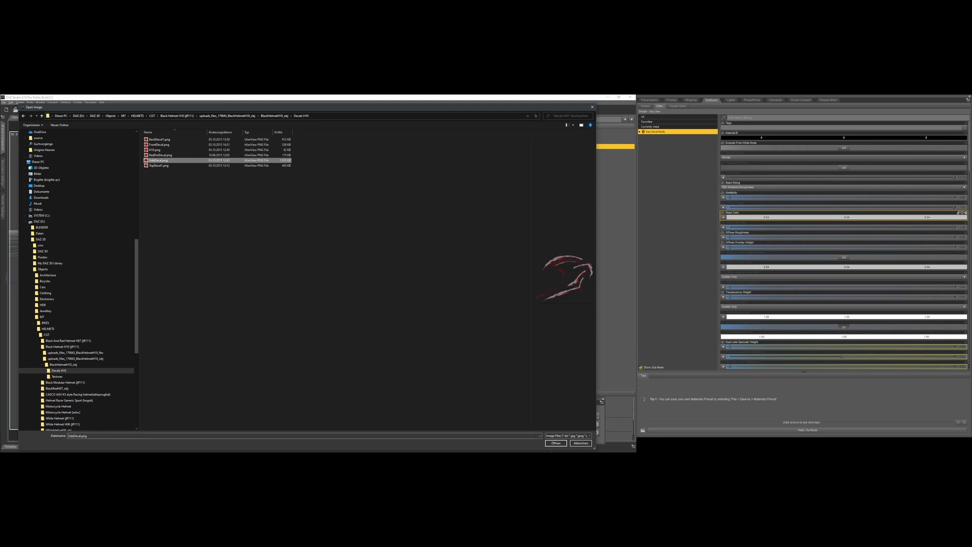
pyautogui.click(556, 444)
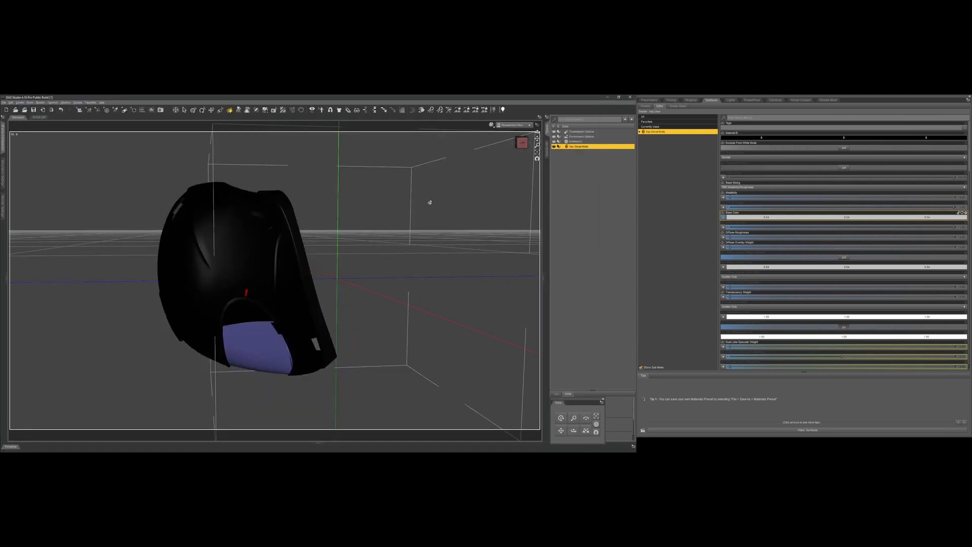
# - Move the decal node back over the helmet and out to the side of its shell with the Universal tool
pyautogui.scroll(-3, 381, 290)
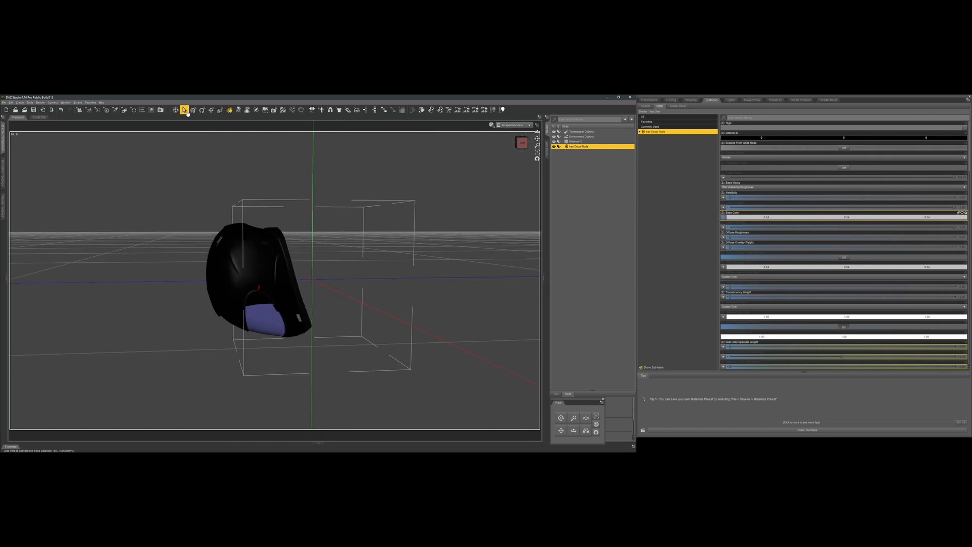
pyautogui.moveTo(303, 272); pyautogui.dragTo(243, 272)
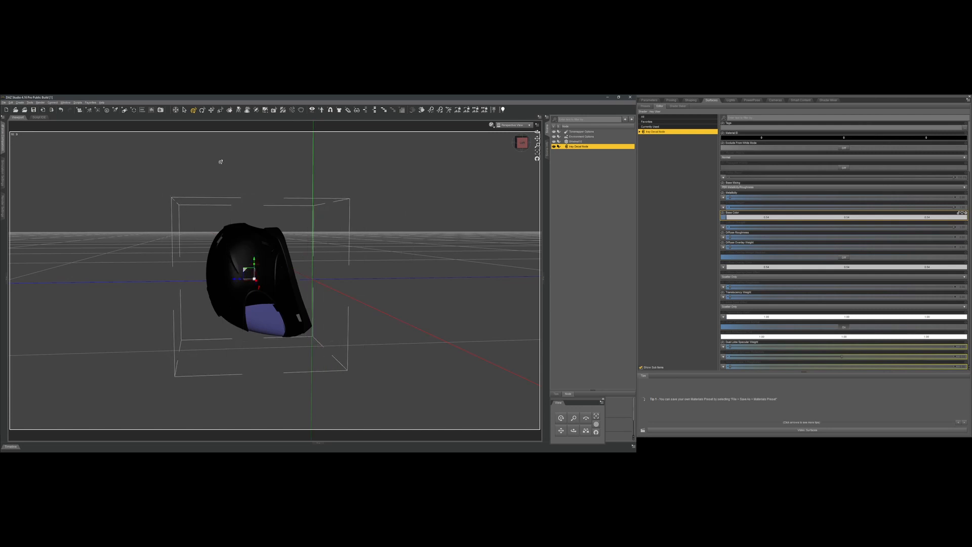
pyautogui.click(527, 146)
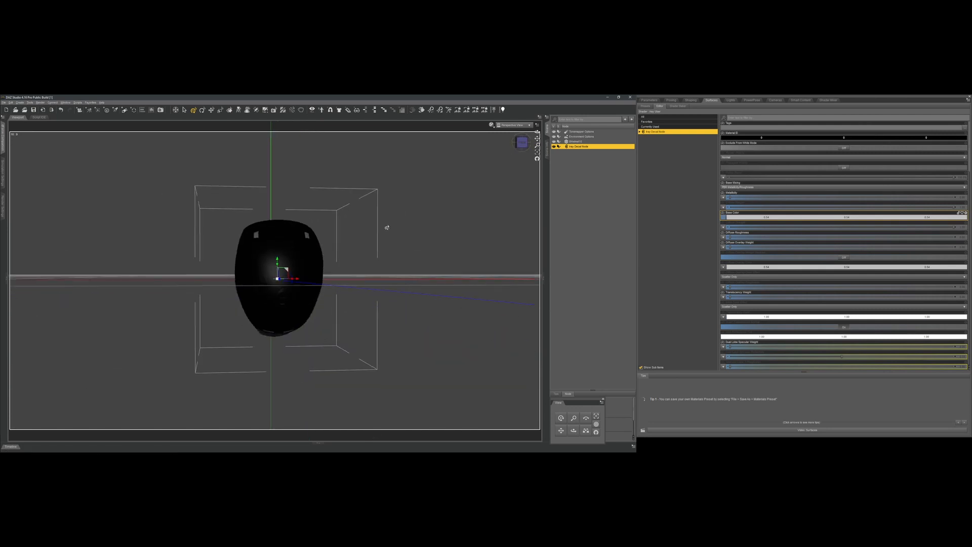
pyautogui.moveTo(285, 266); pyautogui.dragTo(330, 267)
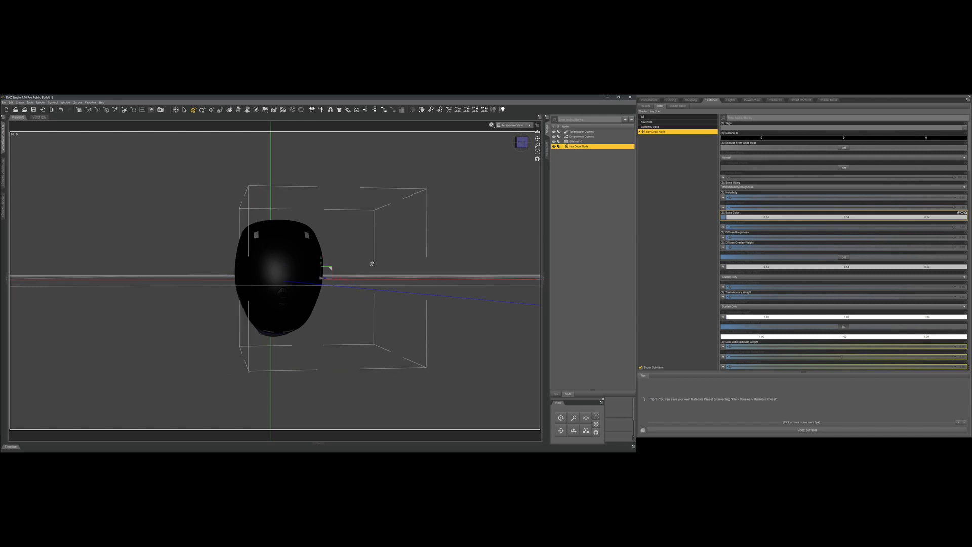
pyautogui.moveTo(523, 143); pyautogui.dragTo(505, 143)
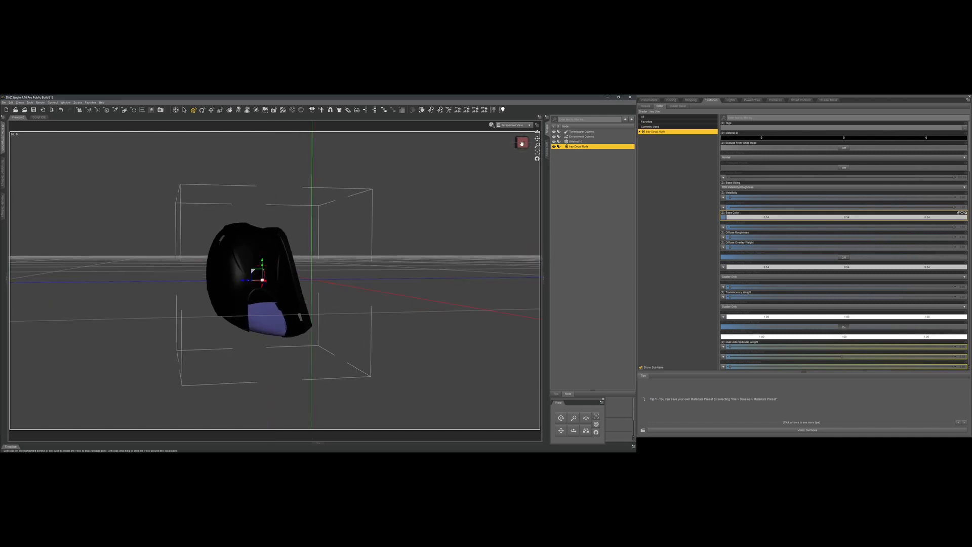
# - Preview the helmet in the NVIDIA Iray draw style with nothing selected, view it from the front and return to the shaded view
pyautogui.click(490, 133)
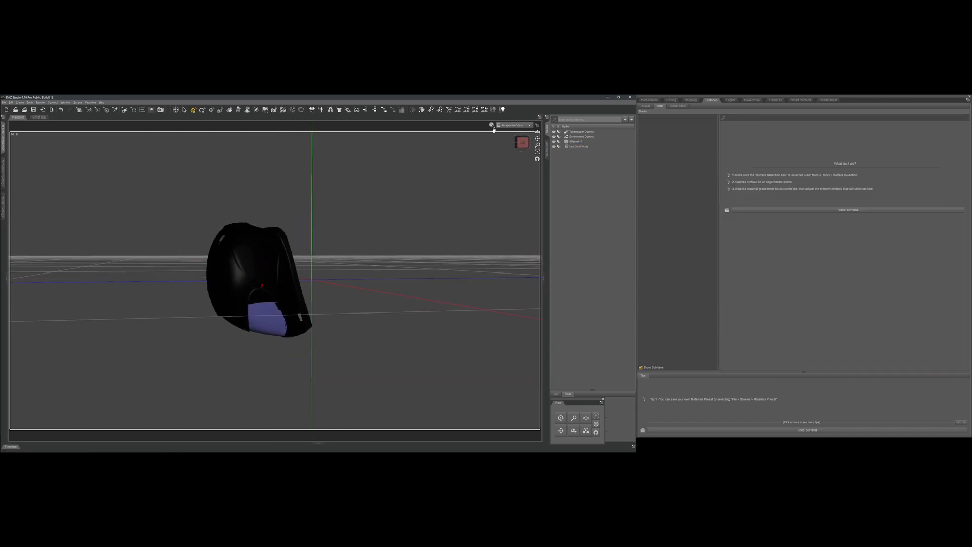
pyautogui.click(491, 127)
pyautogui.click(490, 186)
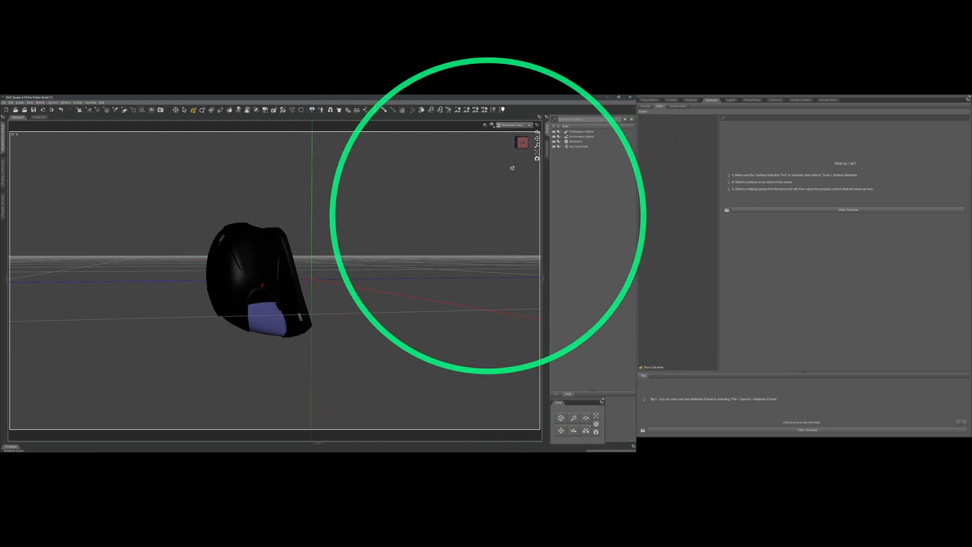
pyautogui.scroll(4, 421, 208)
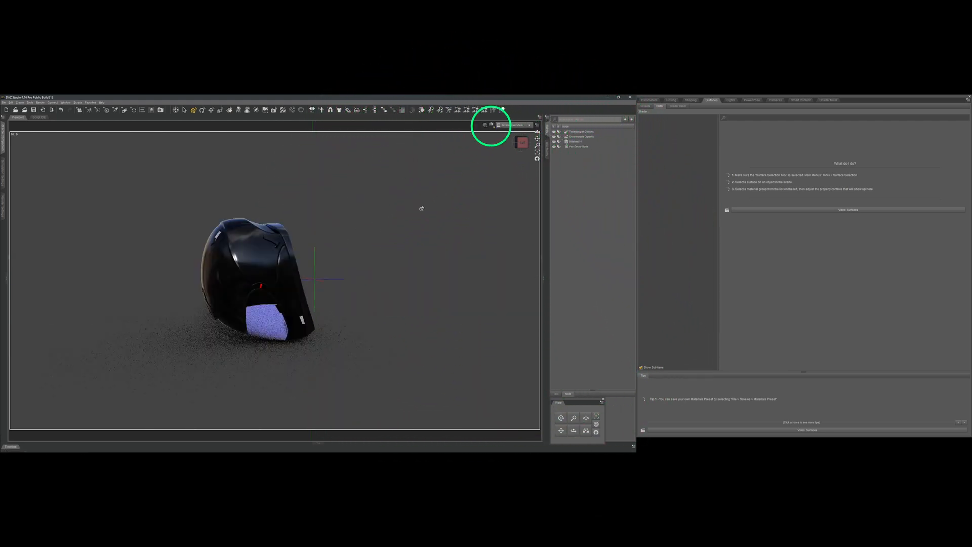
pyautogui.moveTo(516, 143); pyautogui.dragTo(531, 143)
pyautogui.hotkey('ctrl', '9')
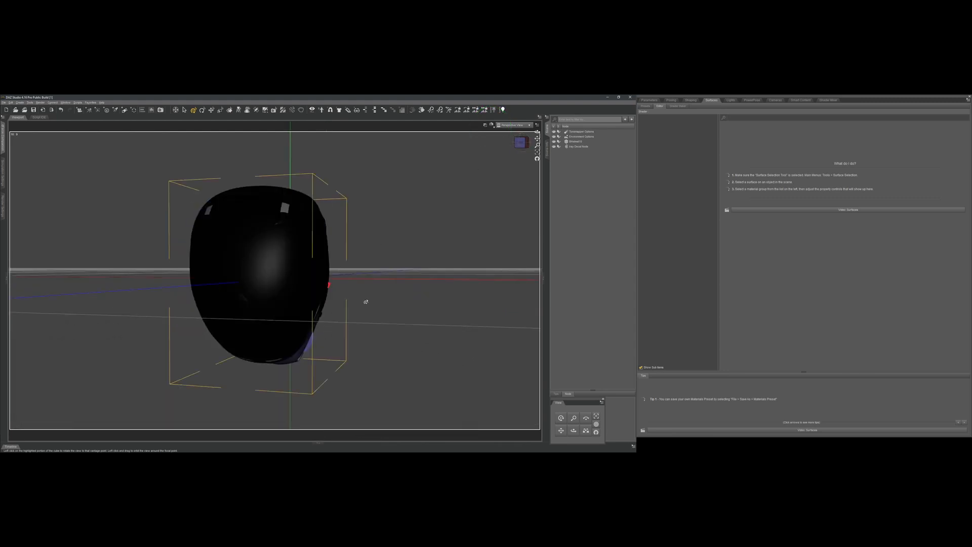
# - Select the decal node, move it sideways into the helmet and turn on the Iray preview
pyautogui.click(580, 147)
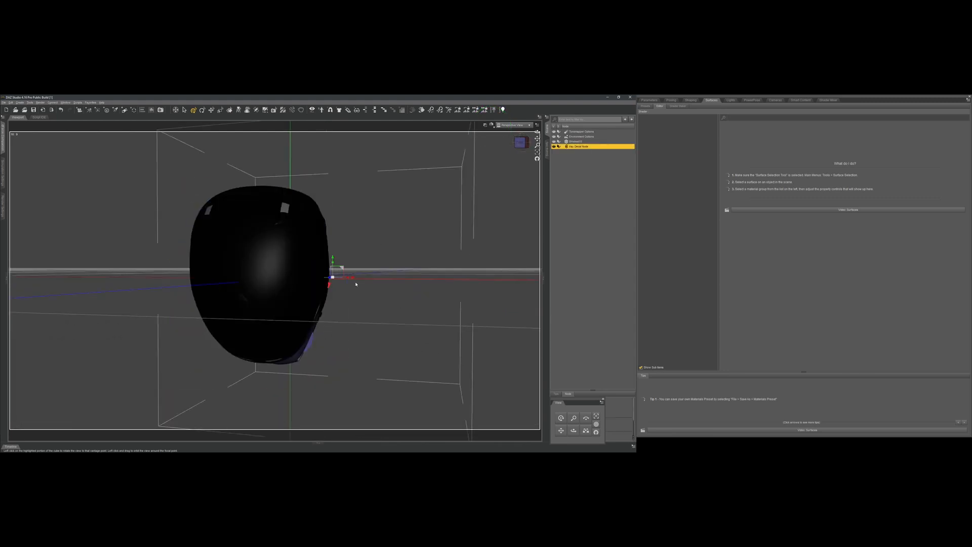
pyautogui.moveTo(340, 270); pyautogui.dragTo(291, 270)
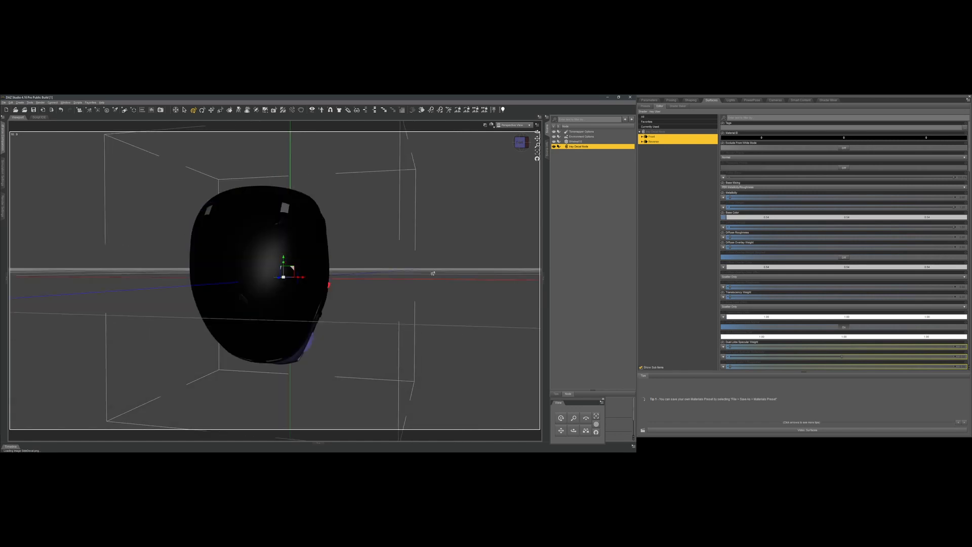
pyautogui.moveTo(520, 146)
pyautogui.mouseDown()
pyautogui.moveTo(487, 146)
pyautogui.moveTo(520, 157)
pyautogui.moveTo(519, 200)
pyautogui.moveTo(521, 144)
pyautogui.mouseUp()
pyautogui.hotkey('ctrl', '9')
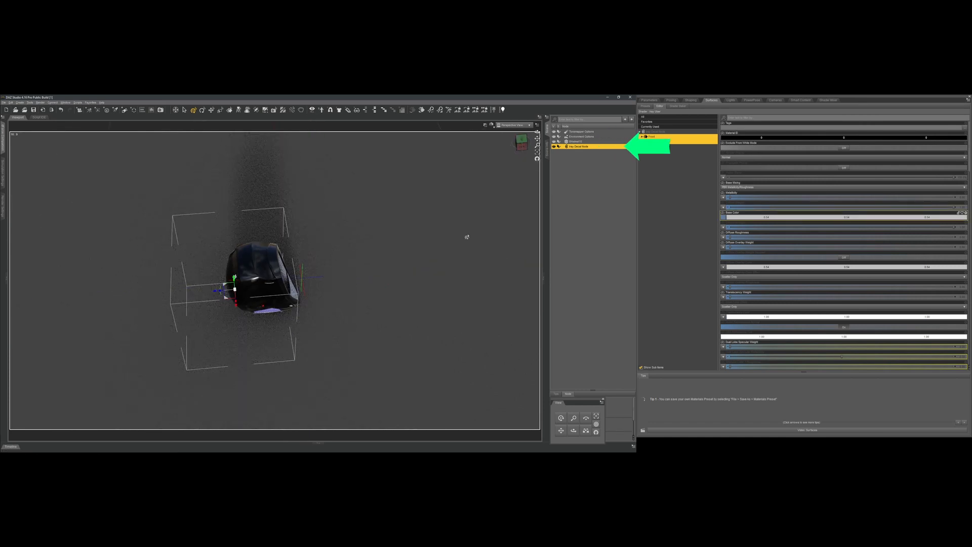
# - Parent the decal node to the helmet and check the projected decal in the Iray preview from several sides
pyautogui.scroll(2, 467, 238)
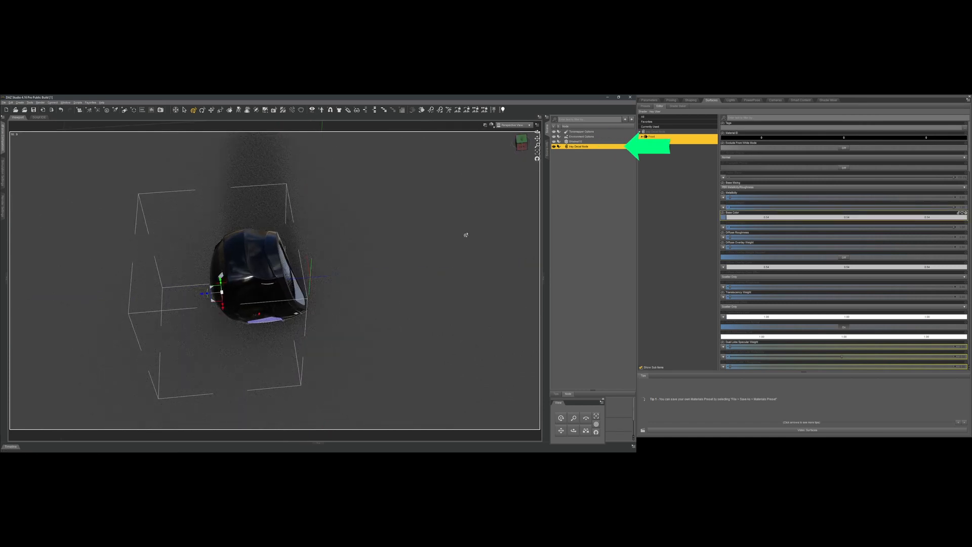
pyautogui.hotkey('ctrl', '9')
pyautogui.moveTo(578, 149); pyautogui.dragTo(576, 142)
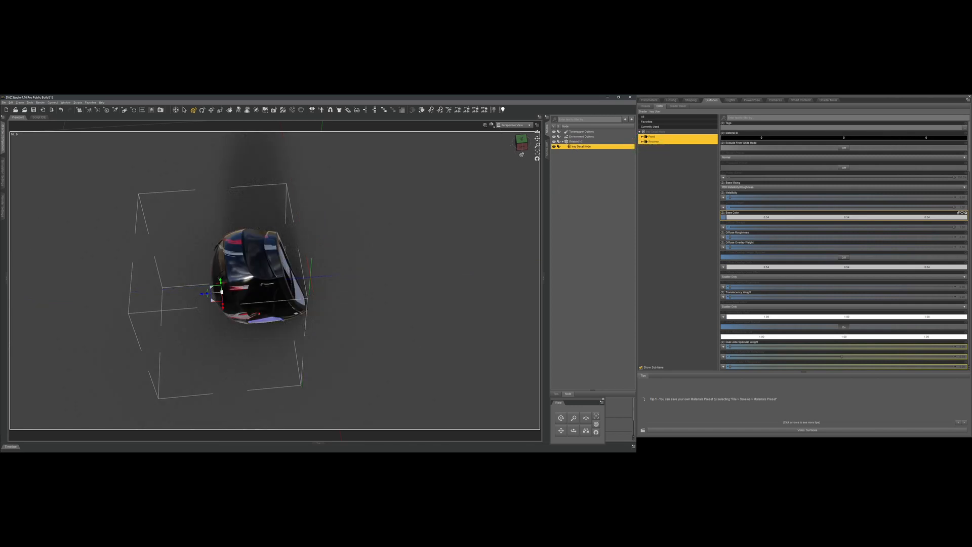
pyautogui.click(521, 147)
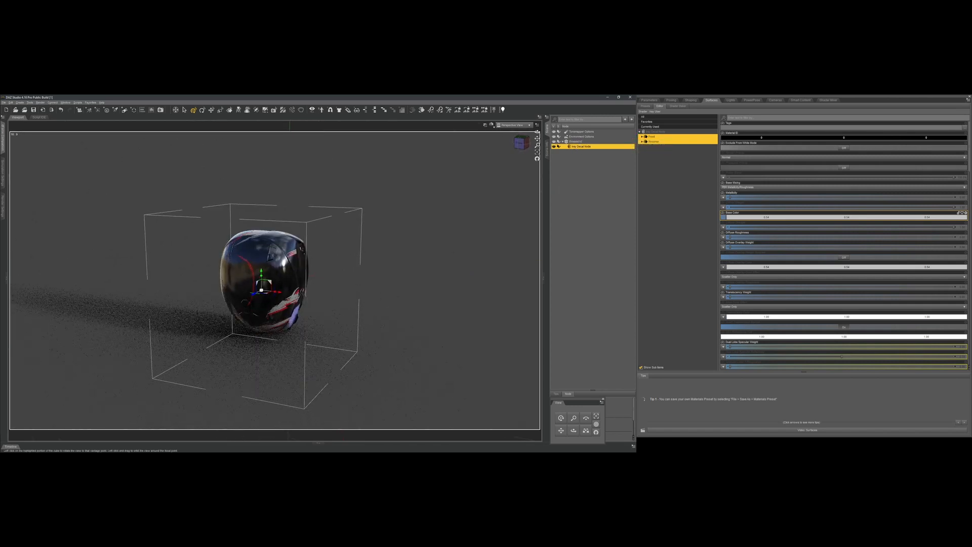
pyautogui.click(522, 142)
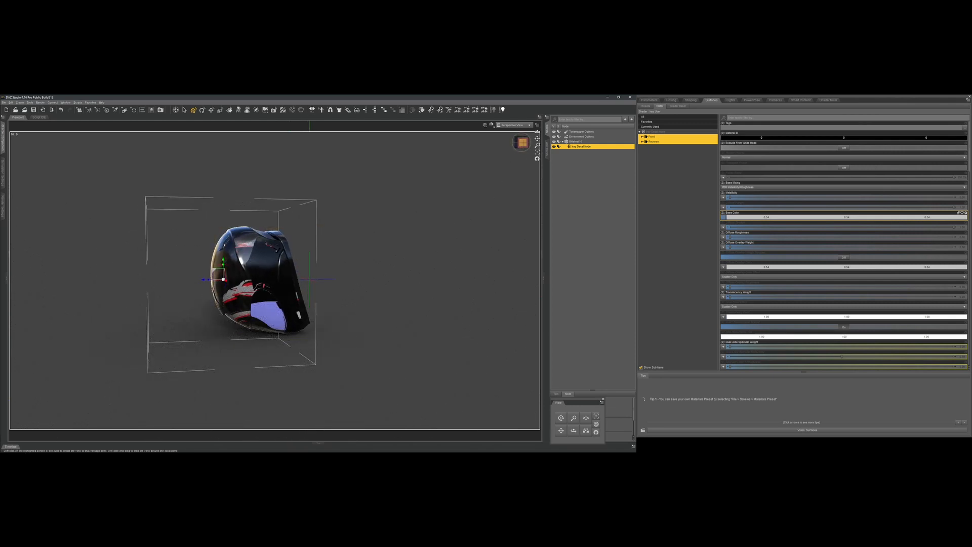
pyautogui.moveTo(521, 143); pyautogui.dragTo(523, 151)
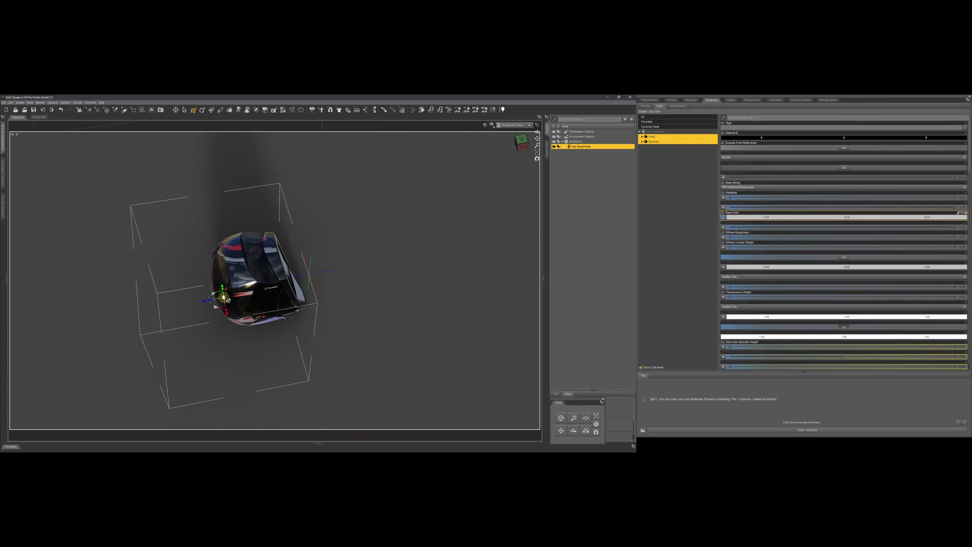
# - Rotate and scale down the decal node with the Universal tool to fit its design to the helmet's side
pyautogui.moveTo(209, 307); pyautogui.dragTo(182, 305)
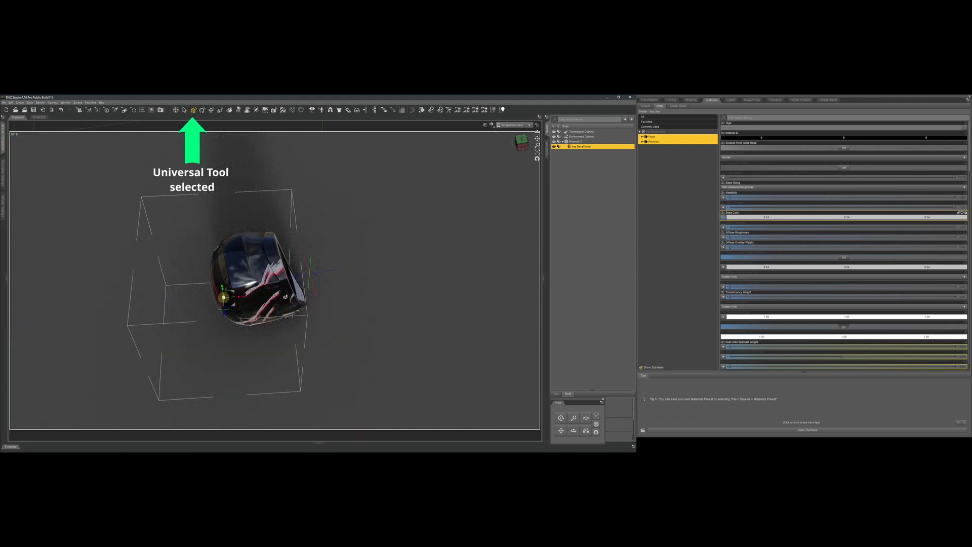
pyautogui.click(521, 142)
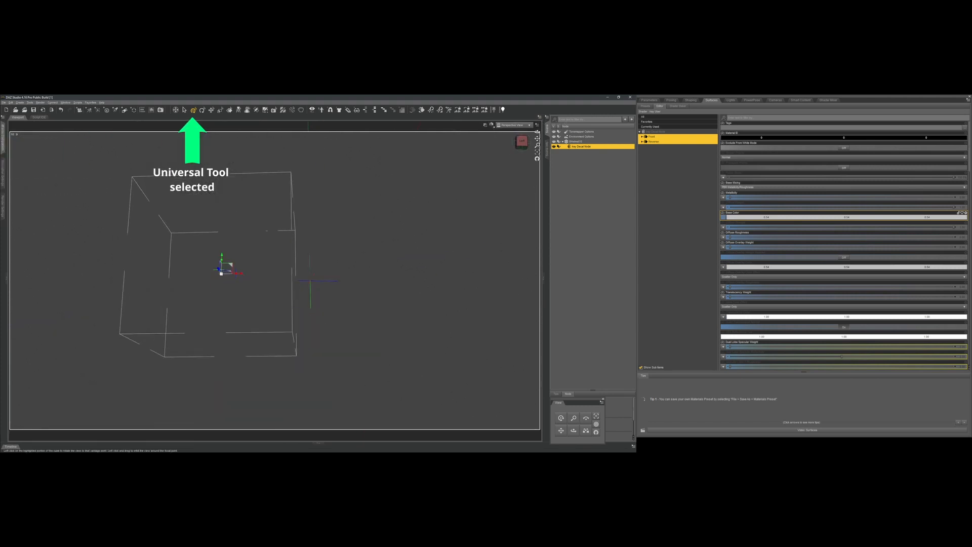
pyautogui.moveTo(230, 272); pyautogui.dragTo(245, 310)
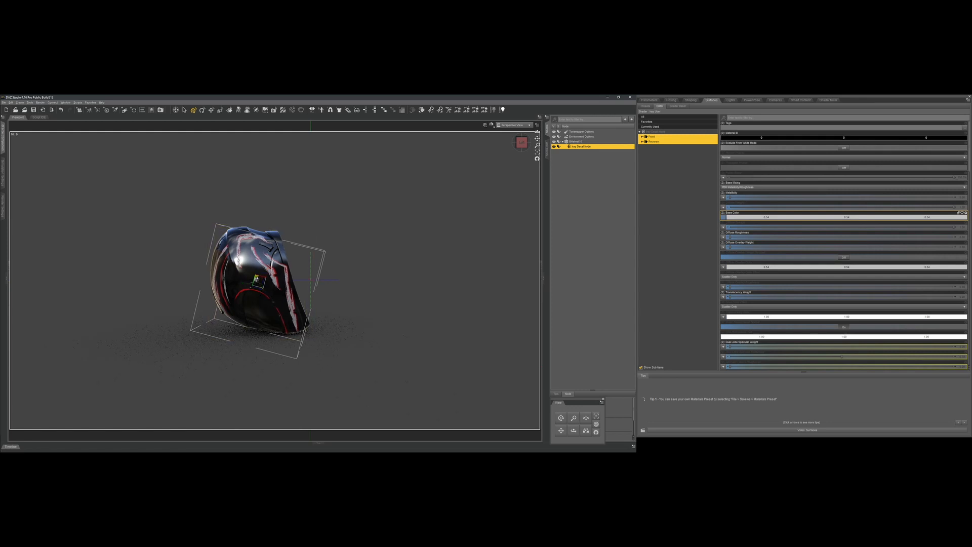
pyautogui.moveTo(256, 279); pyautogui.dragTo(250, 286)
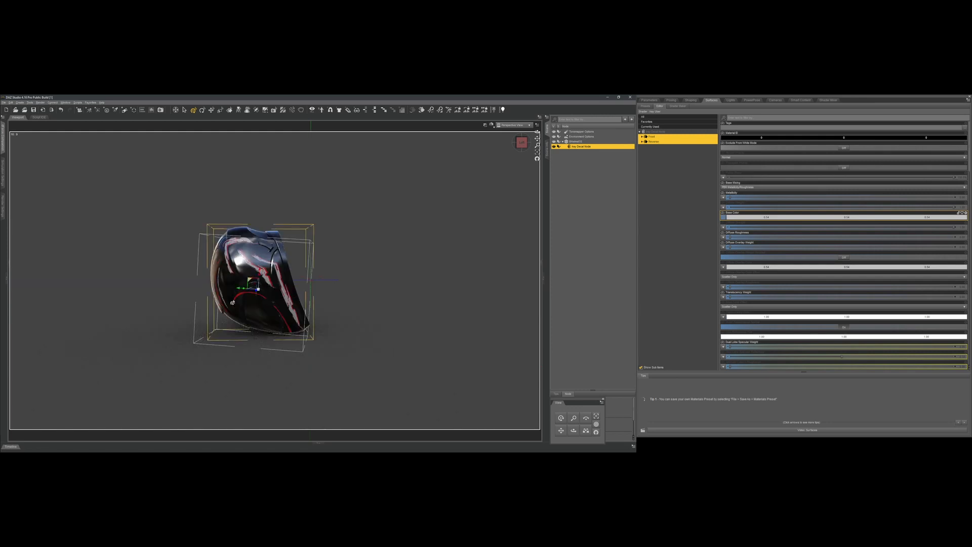
pyautogui.moveTo(522, 142); pyautogui.dragTo(518, 180)
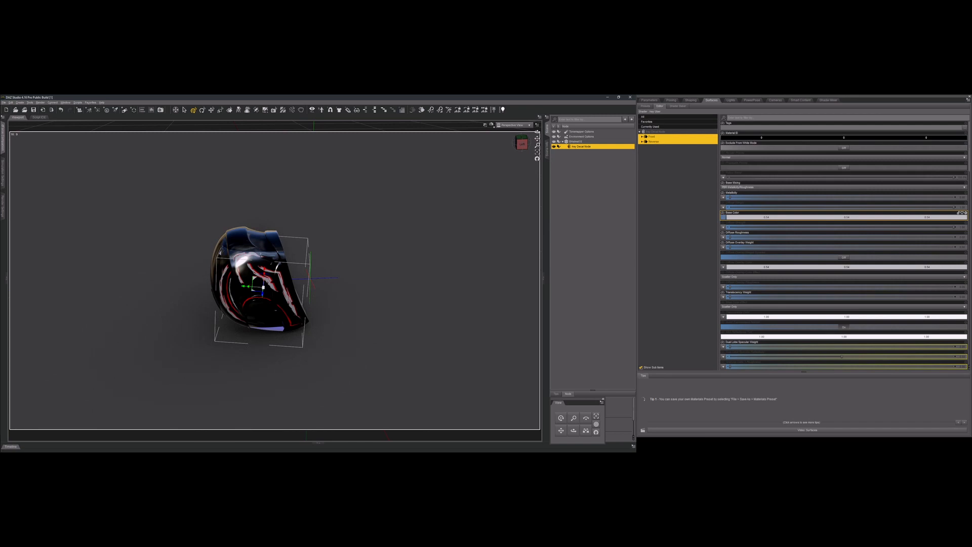
# - Look through the Decals H10 texture folder in the file explorer, then return to DAZ Studio
pyautogui.hotkey('alt', 'Tab')
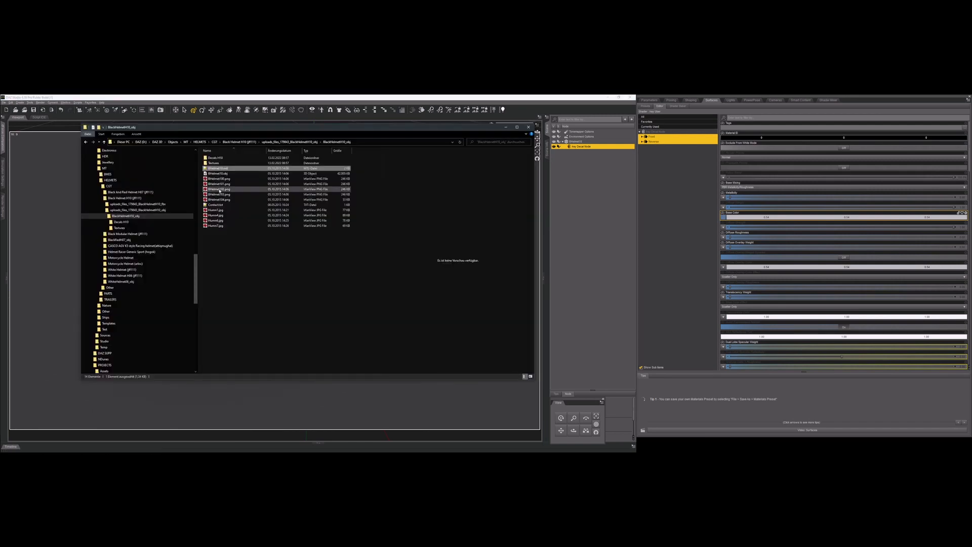
pyautogui.doubleClick(214, 158)
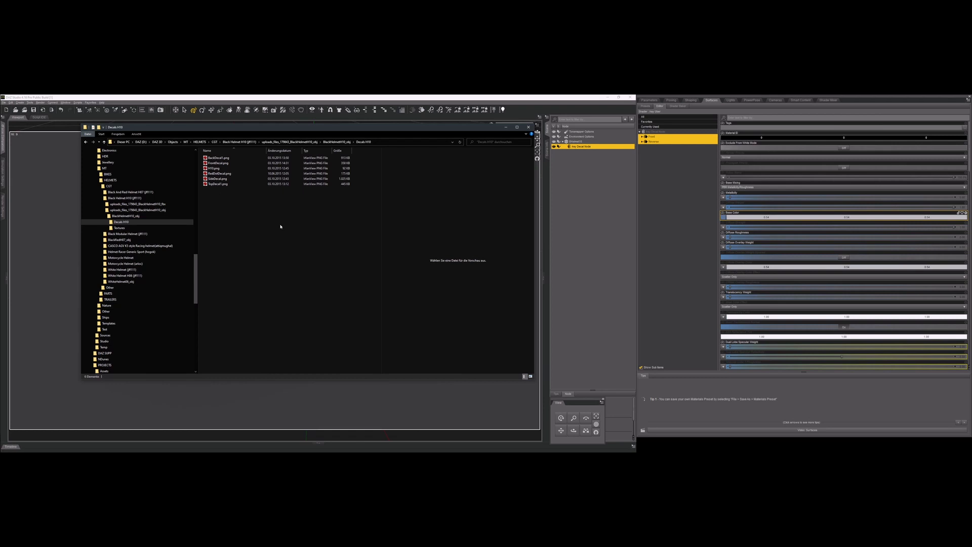
pyautogui.hotkey('alt', 'Tab')
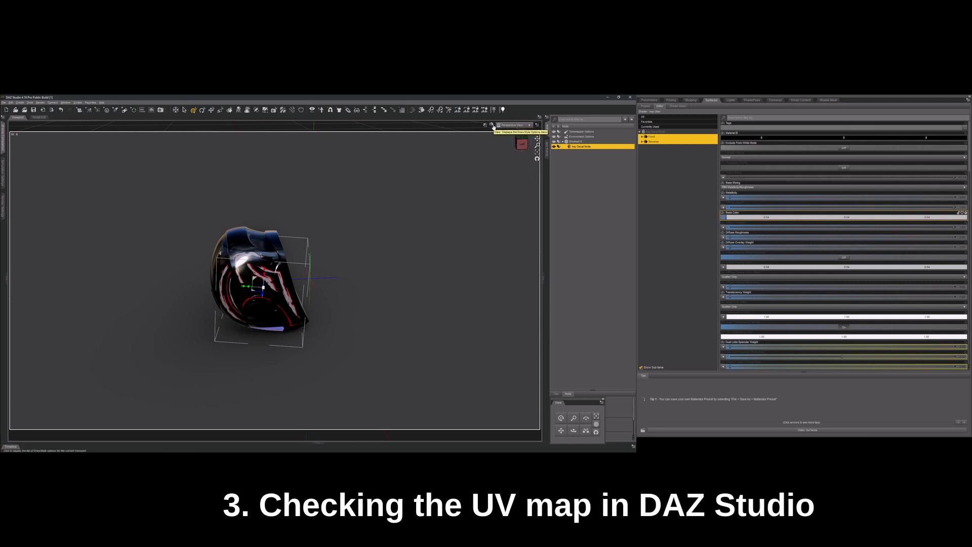
# - Switch the viewport draw style to Texture Shaded and select the helmet in the scene
pyautogui.click(493, 127)
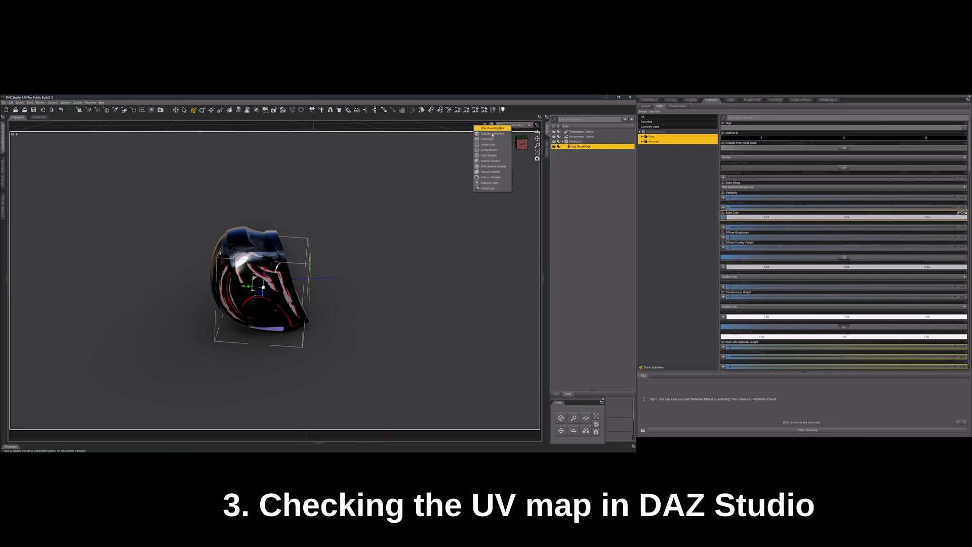
pyautogui.click(495, 173)
pyautogui.click(580, 142)
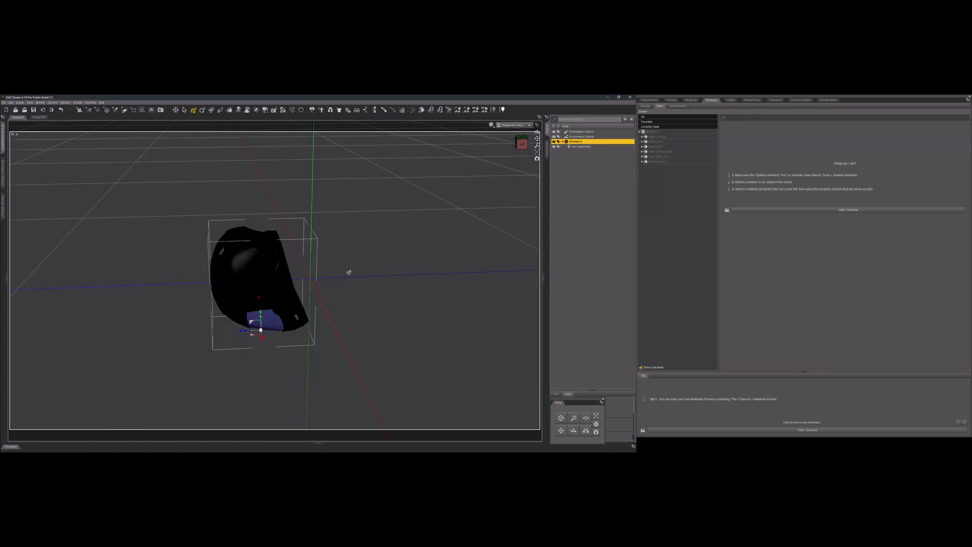
pyautogui.scroll(2, 349, 265)
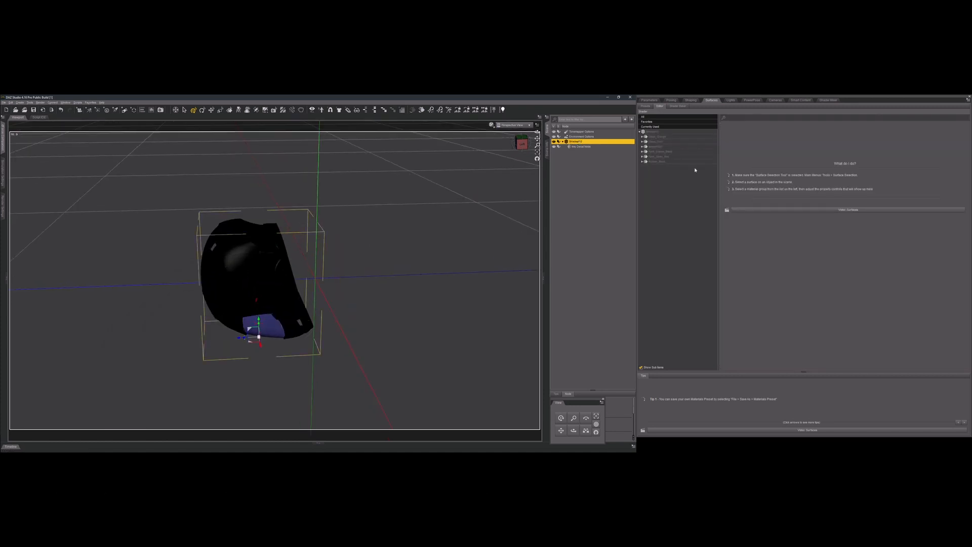
# - Pick the helmet's black shell with the Surface Selection tool and show its UV map in the UV View
pyautogui.click(231, 110)
pyautogui.click(225, 253)
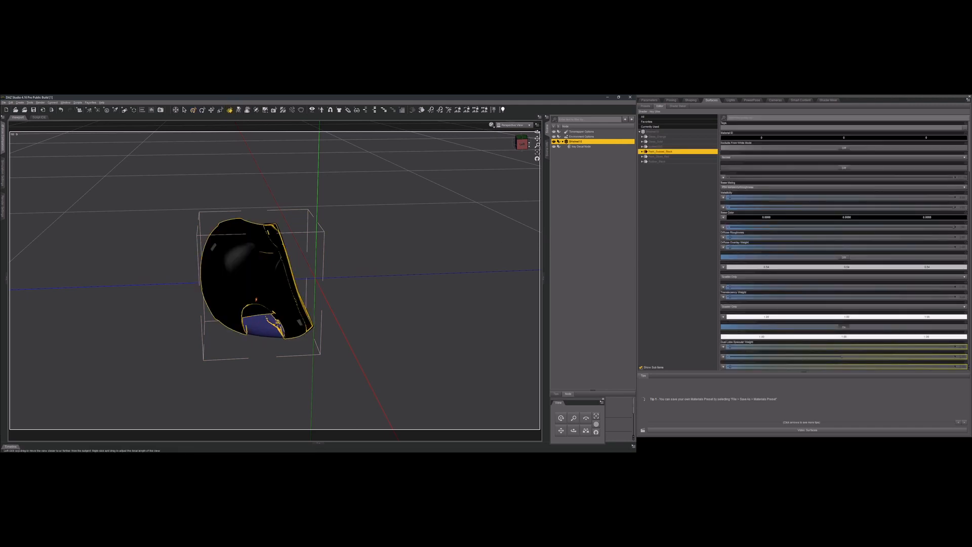
pyautogui.click(512, 125)
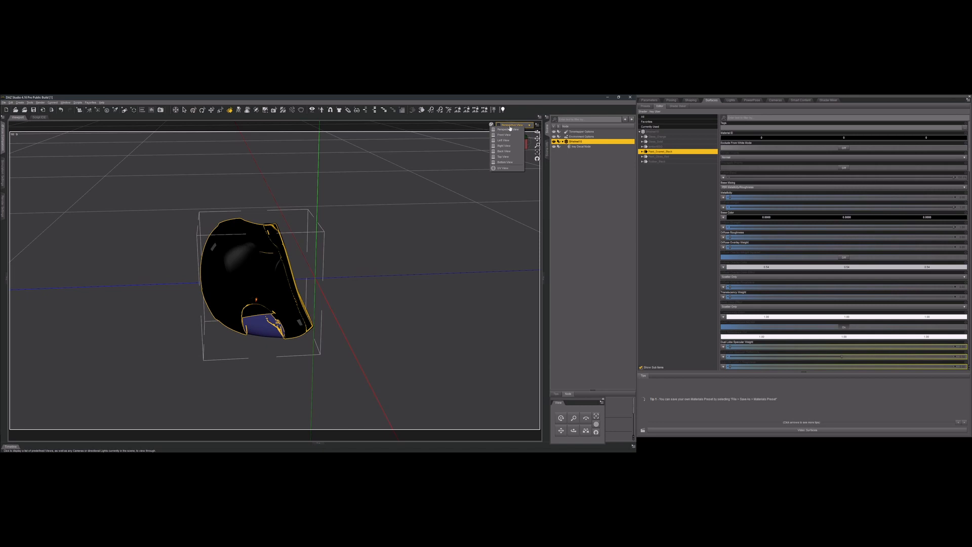
pyautogui.click(506, 167)
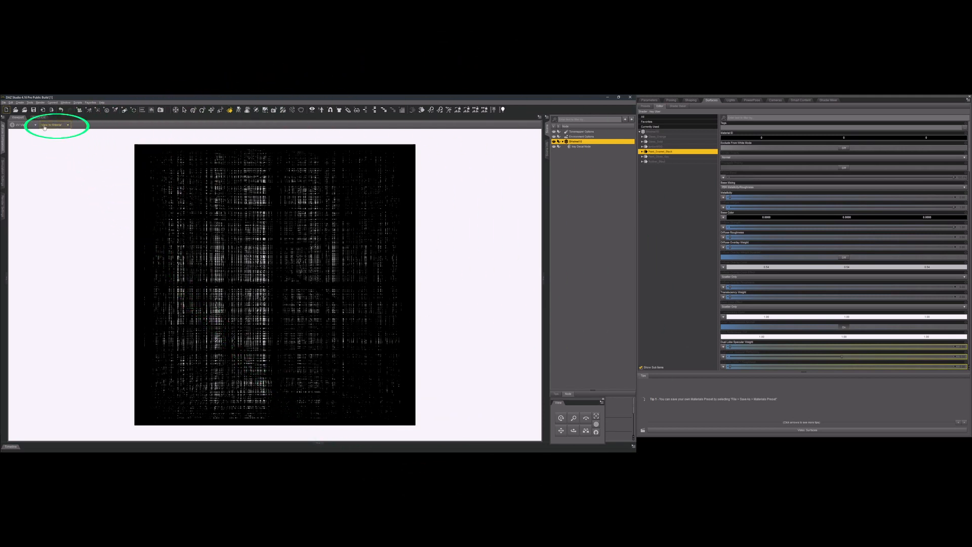
# - Examine the UV layouts of the helmet's other material surfaces, including the orange, visor, red and last black ones
pyautogui.click(662, 138)
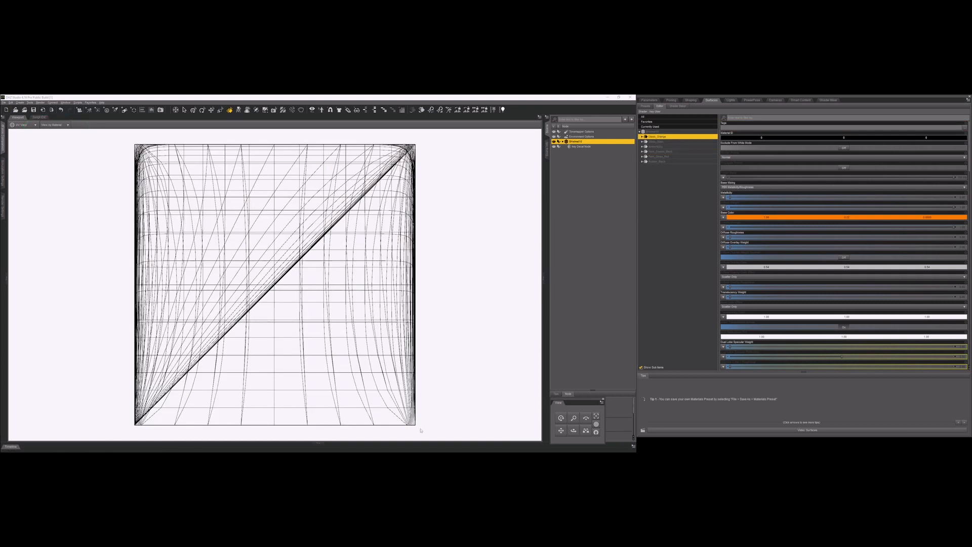
pyautogui.click(663, 142)
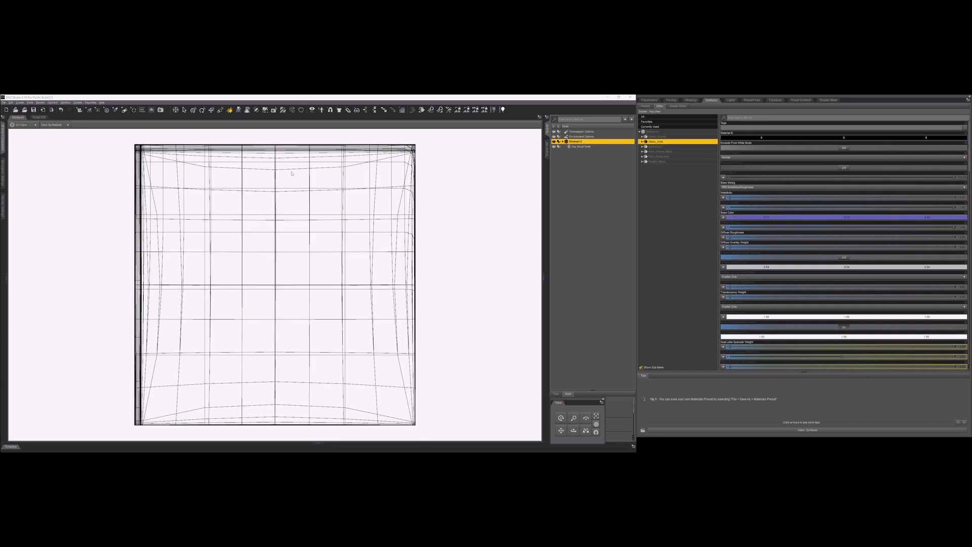
pyautogui.click(659, 156)
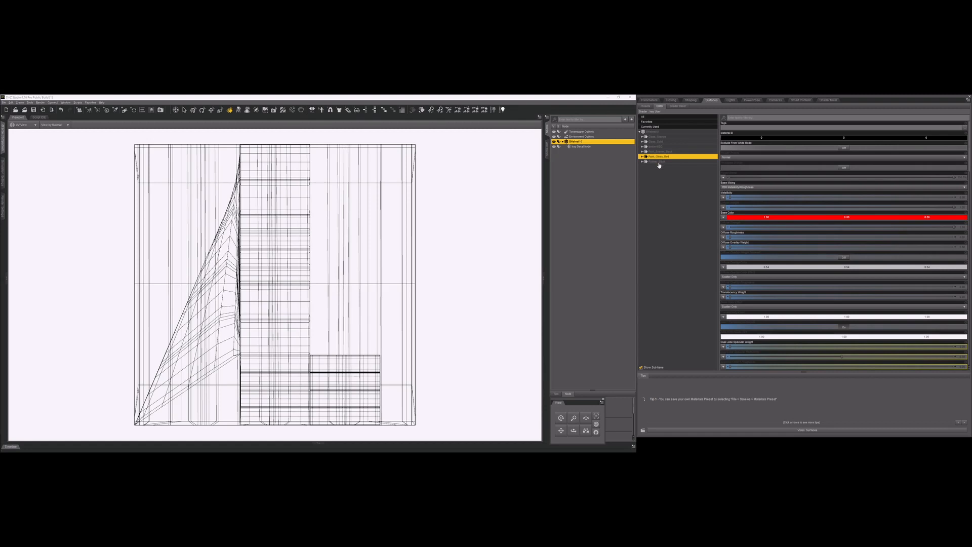
pyautogui.click(659, 162)
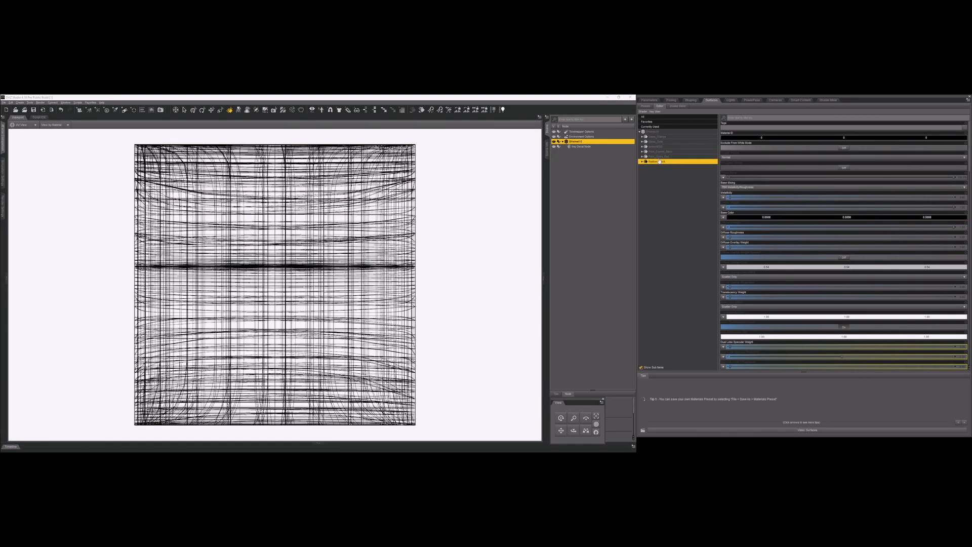
pyautogui.click(659, 157)
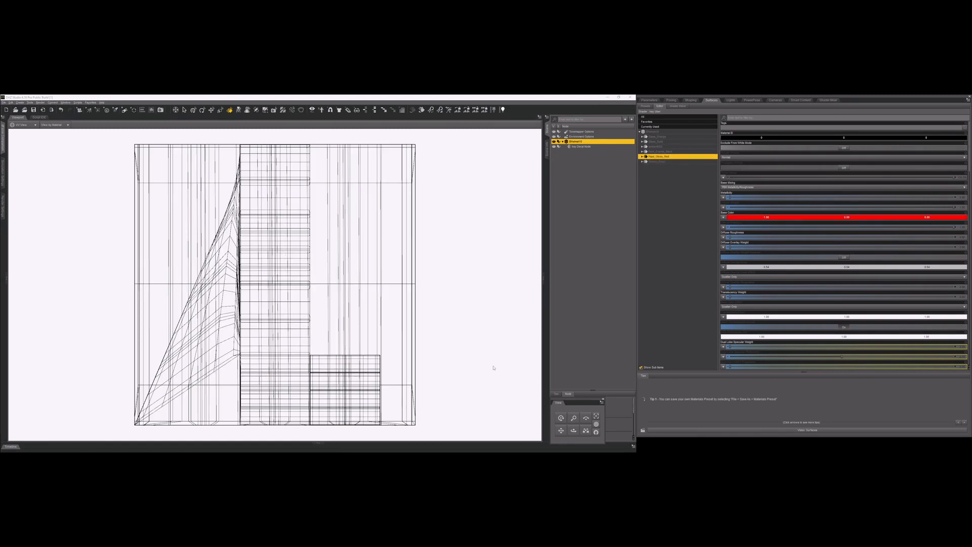
pyautogui.click(661, 161)
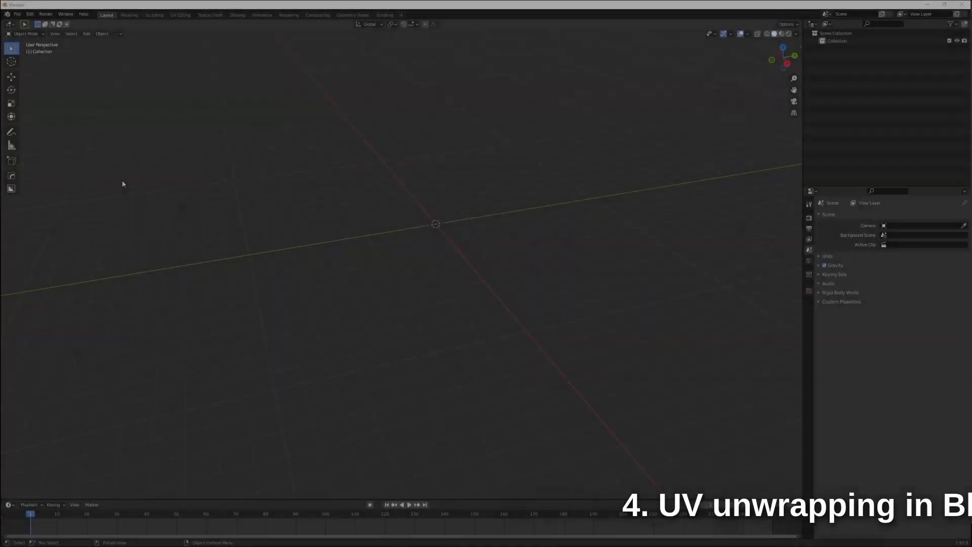
# - In Blender, import BHelmet10.obj as a Wavefront OBJ with the up axis set to Z Up
pyautogui.click(19, 14)
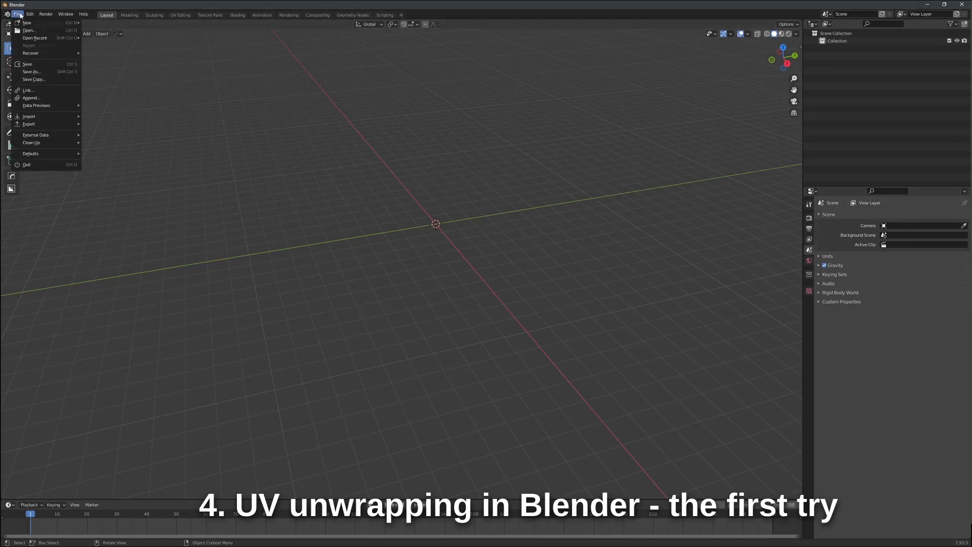
pyautogui.moveTo(45, 116)
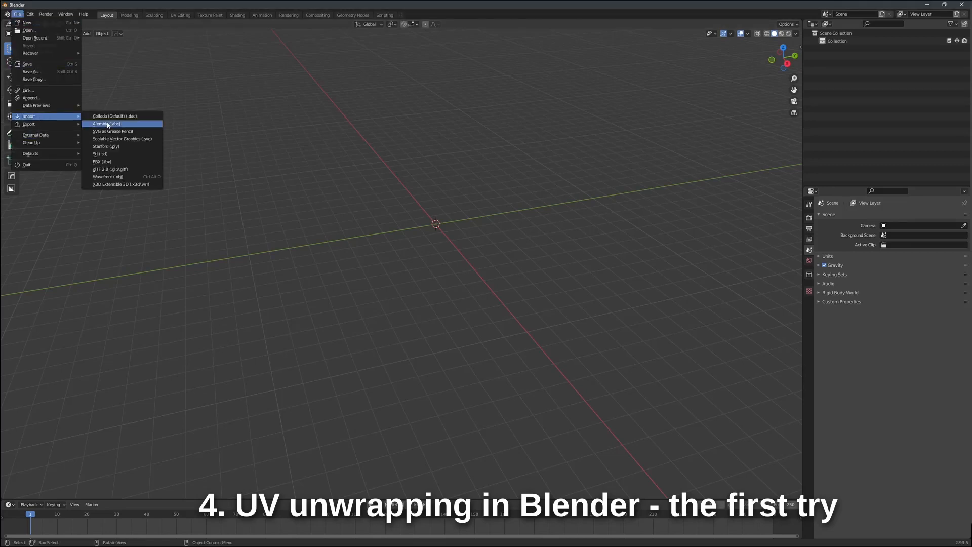
pyautogui.click(108, 177)
pyautogui.click(402, 189)
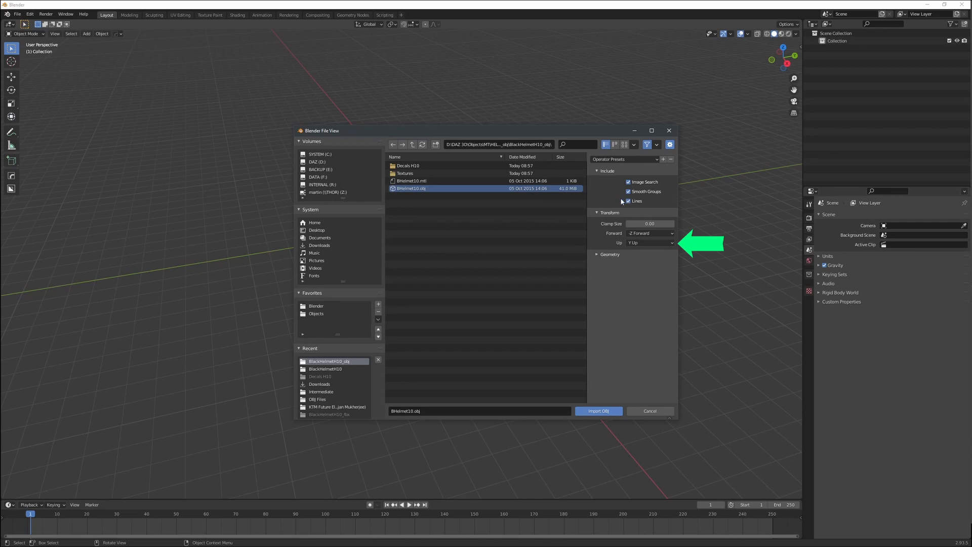
pyautogui.click(647, 242)
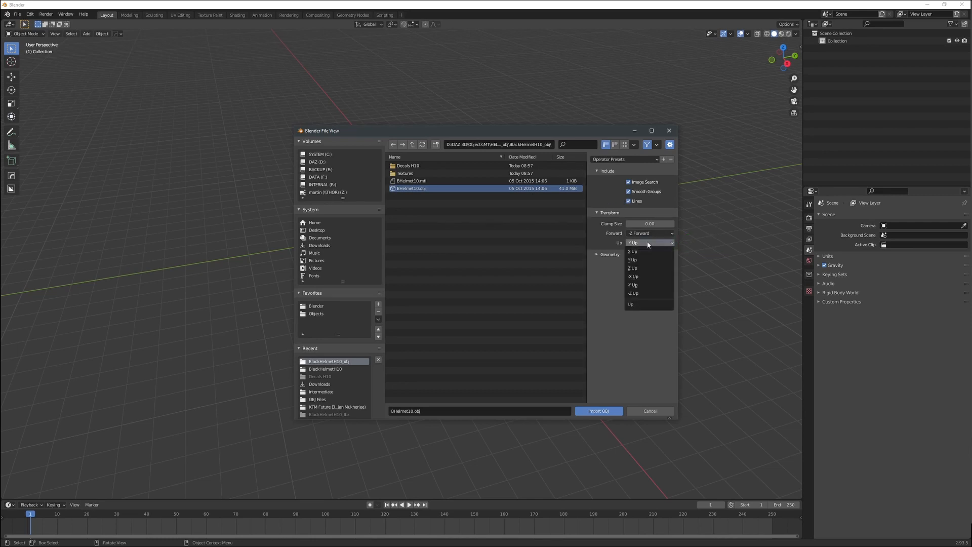
pyautogui.click(647, 267)
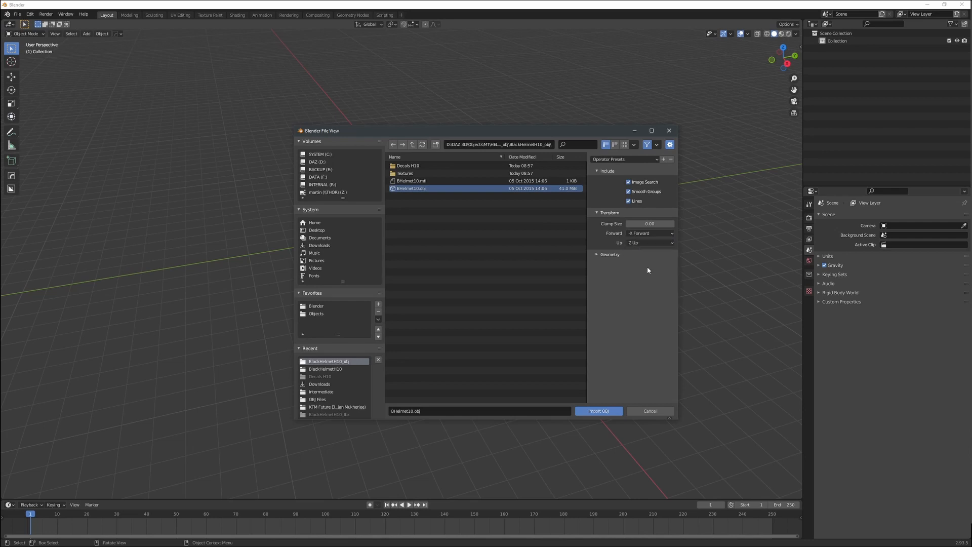
pyautogui.click(596, 411)
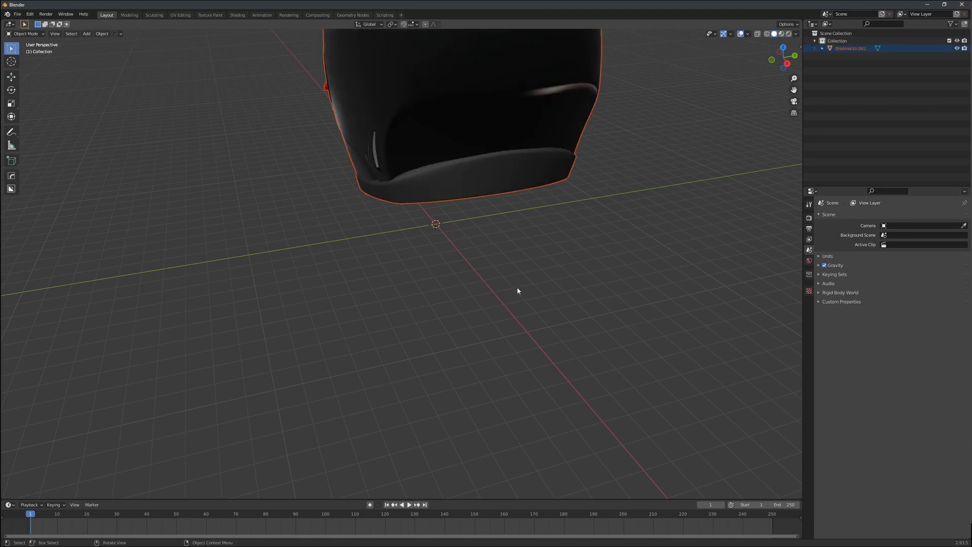
# - Inspect the imported helmet from several sides and switch to the UV Editing workspace with the whole helmet in view
pyautogui.moveTo(517, 286); pyautogui.dragTo(552, 226, button='middle')
pyautogui.scroll(1, 544, 238)
pyautogui.scroll(-9, 540, 247)
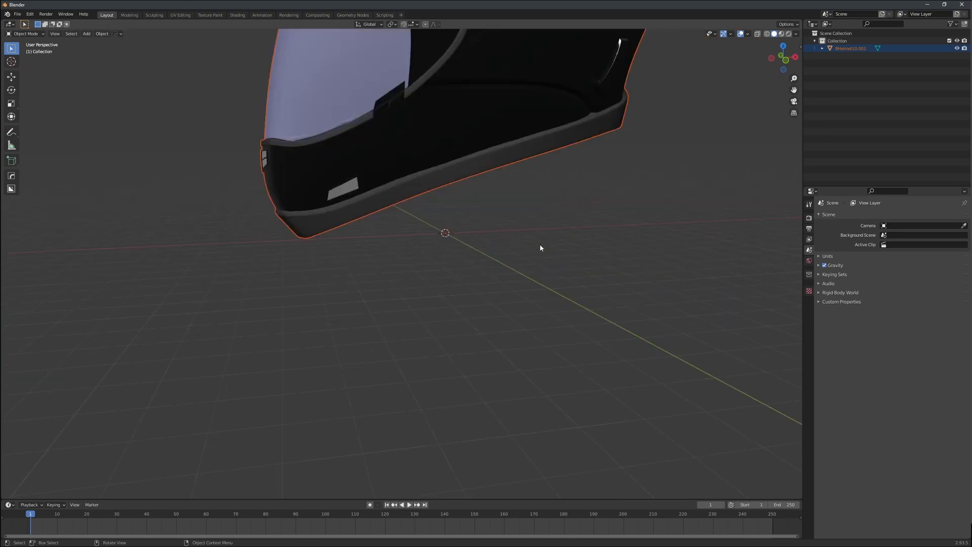
pyautogui.scroll(2, 540, 248)
pyautogui.moveTo(579, 120)
pyautogui.mouseDown(button='middle')
pyautogui.moveTo(563, 180)
pyautogui.moveTo(560, 89)
pyautogui.moveTo(566, 124)
pyautogui.mouseUp(button='middle')
pyautogui.scroll(4, 567, 123)
pyautogui.click(172, 14)
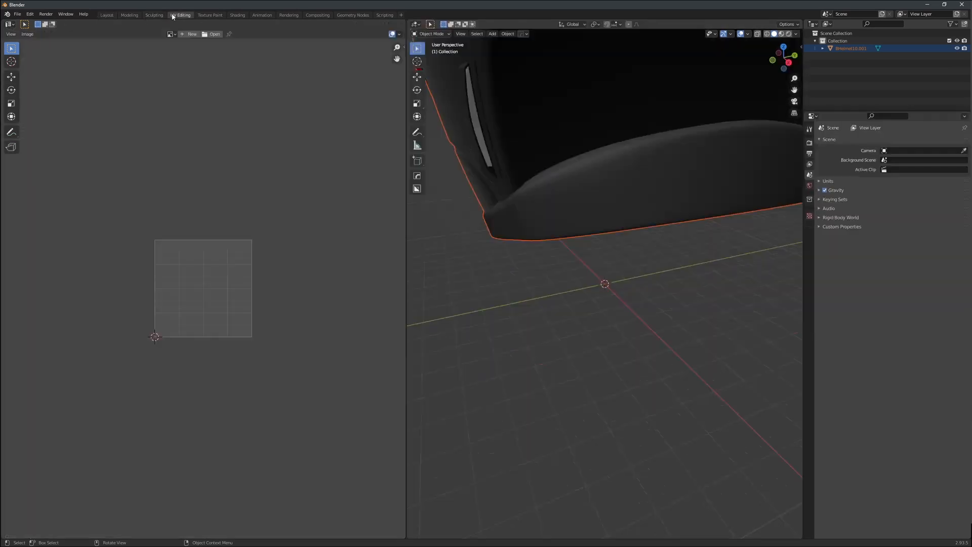
pyautogui.moveTo(462, 164); pyautogui.dragTo(588, 156, button='middle')
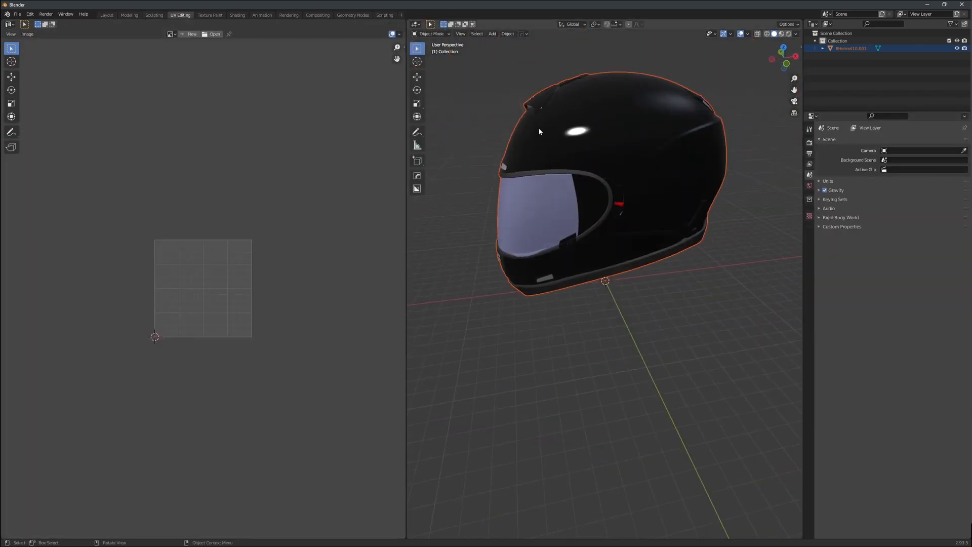
# - Put the helmet in Edit Mode with edge selection, select the entire mesh and examine its existing UV layout
pyautogui.press('Tab')
pyautogui.hotkey('ctrl', 'Tab')
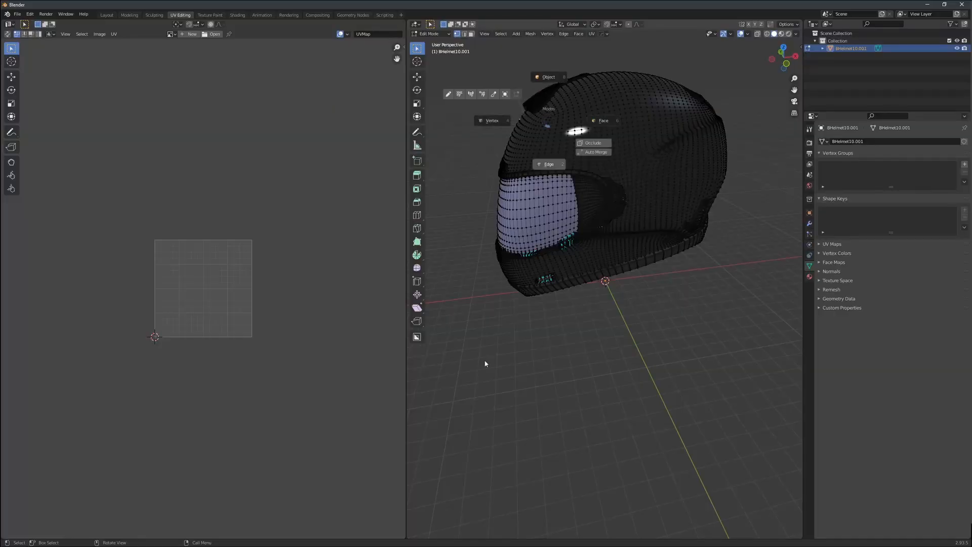
pyautogui.click(491, 347)
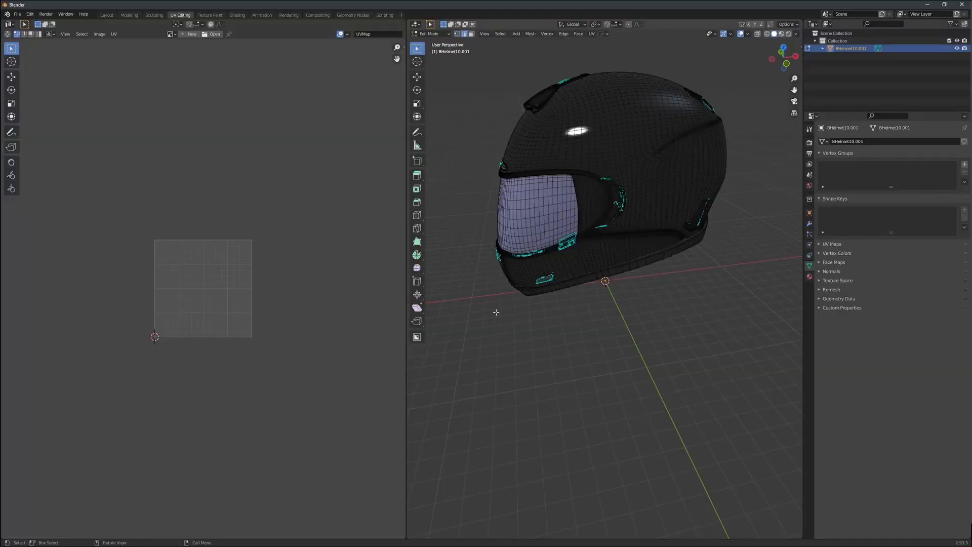
pyautogui.press('a')
pyautogui.click(498, 285)
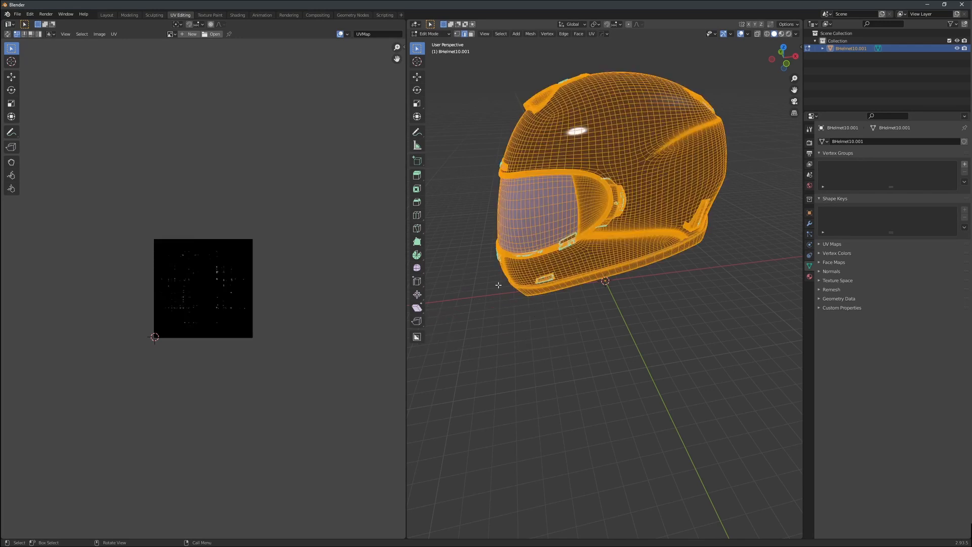
pyautogui.scroll(6, 195, 295)
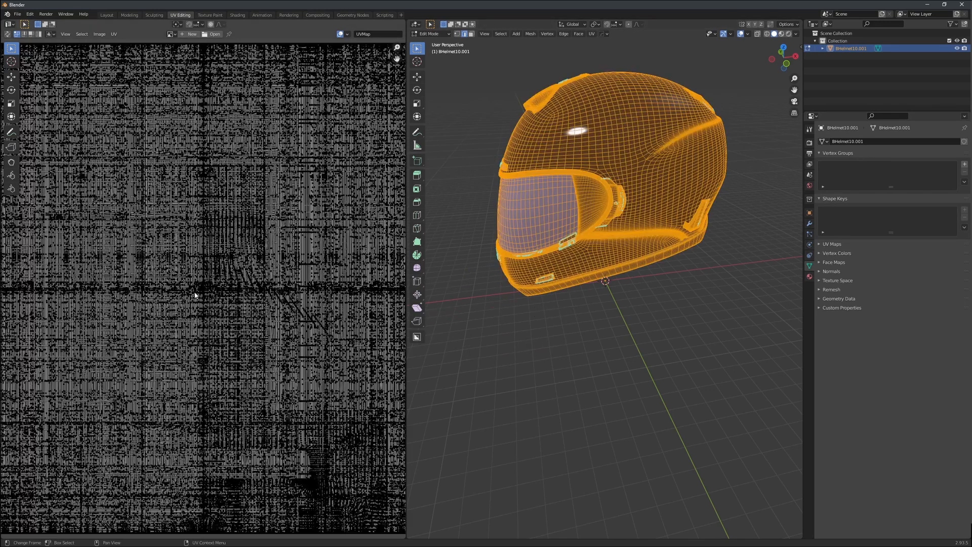
pyautogui.press('Home')
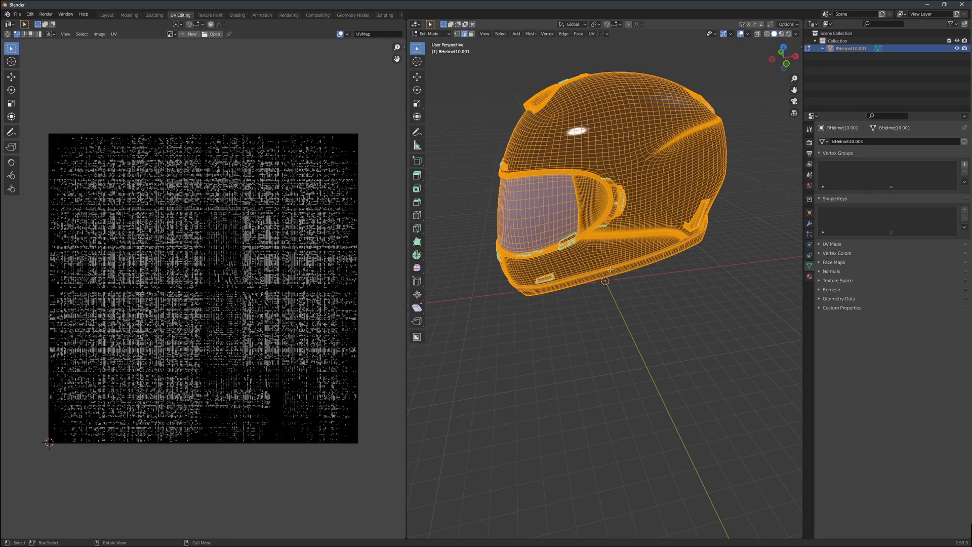
# - Unwrap the entire helmet mesh with Smart UV Project and inspect the resulting UV islands
pyautogui.click(591, 35)
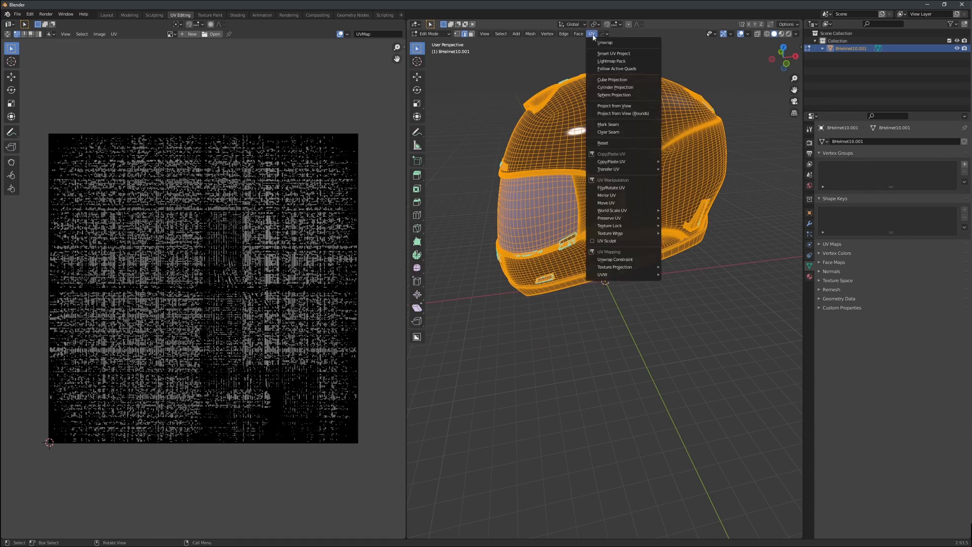
pyautogui.click(595, 54)
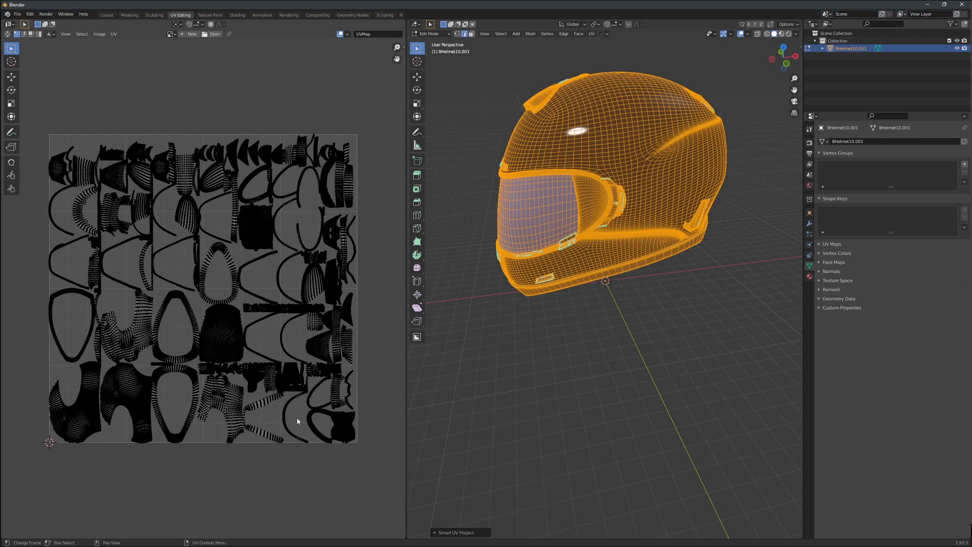
pyautogui.scroll(5, 245, 418)
pyautogui.scroll(-5, 244, 418)
pyautogui.scroll(3, 244, 418)
pyautogui.scroll(-3, 244, 419)
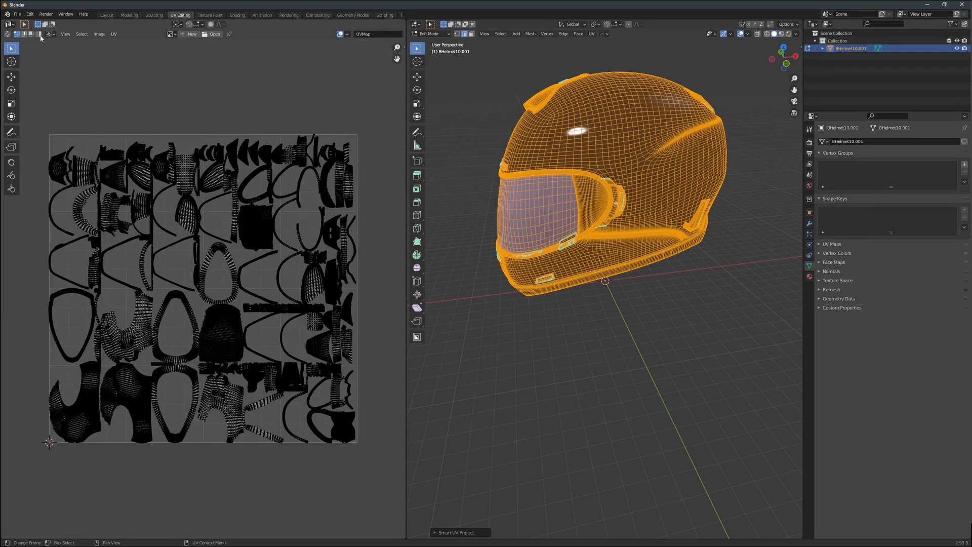
# - Start a Wavefront OBJ export of the helmet and create a folder named Demo in D:\PROJECTS as its destination
pyautogui.click(17, 13)
pyautogui.moveTo(37, 126)
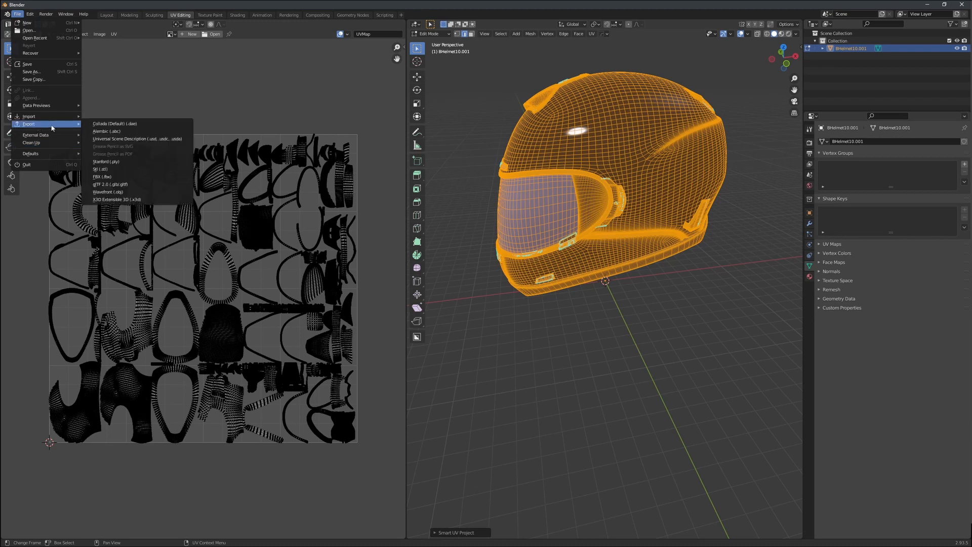
pyautogui.click(108, 192)
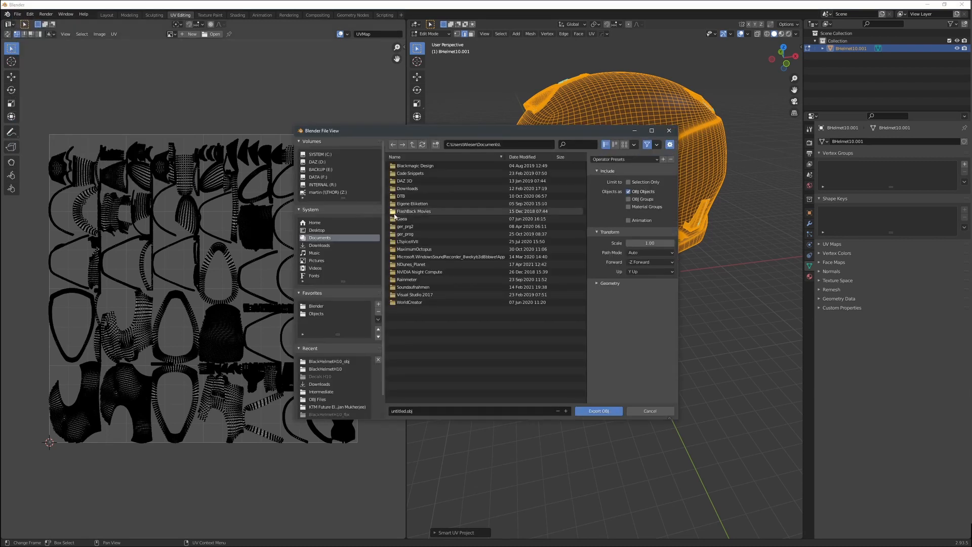
pyautogui.scroll(-1, 344, 177)
pyautogui.click(317, 140)
pyautogui.doubleClick(404, 204)
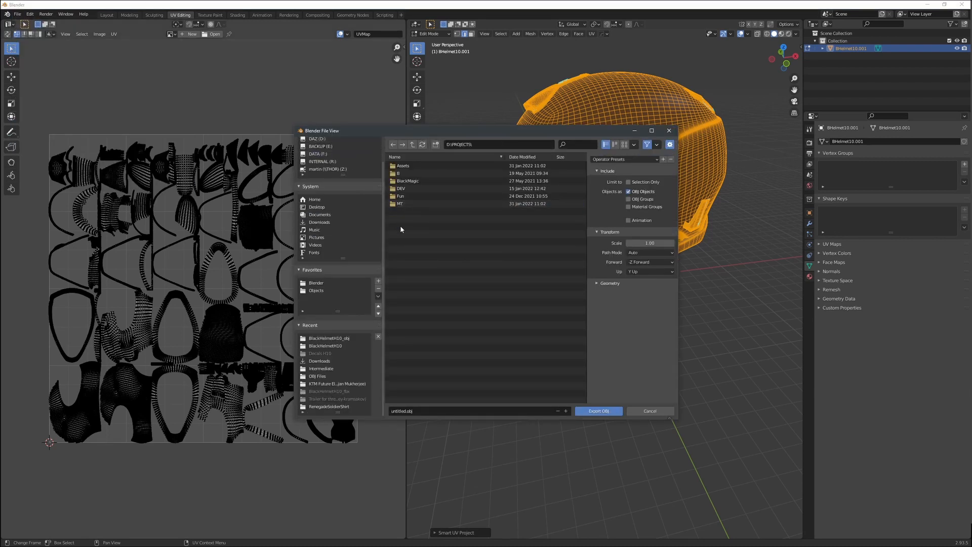
pyautogui.rightClick(402, 276)
pyautogui.click(431, 355)
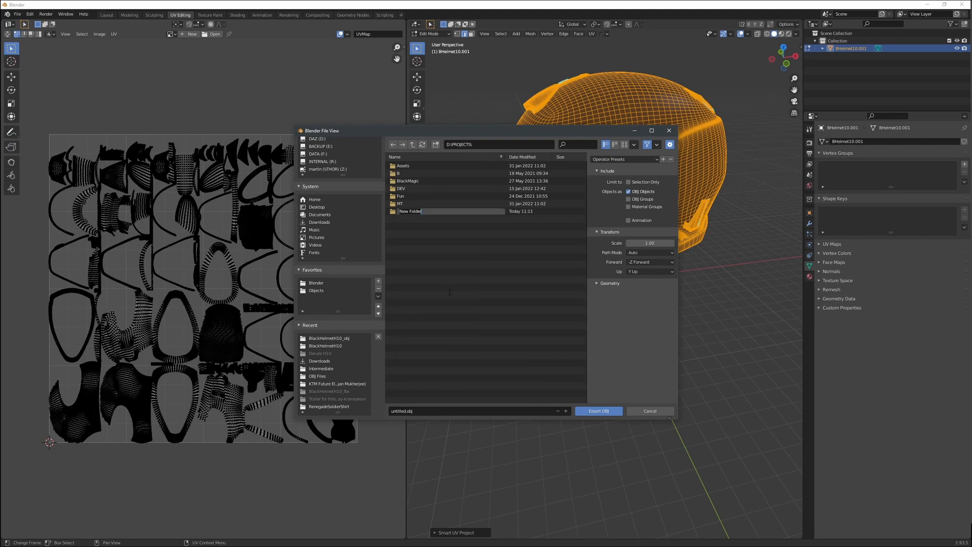
pyautogui.write('Demo')
pyautogui.press('Return')
pyautogui.doubleClick(402, 189)
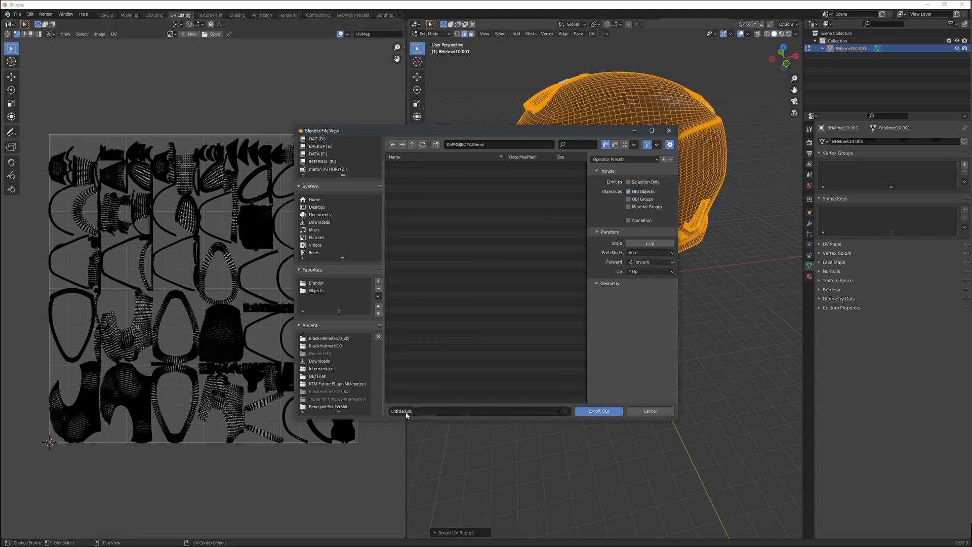
# - Name the file H10_01.obj and export the helmet into the Demo folder
pyautogui.doubleClick(403, 411)
pyautogui.write('H10_01')
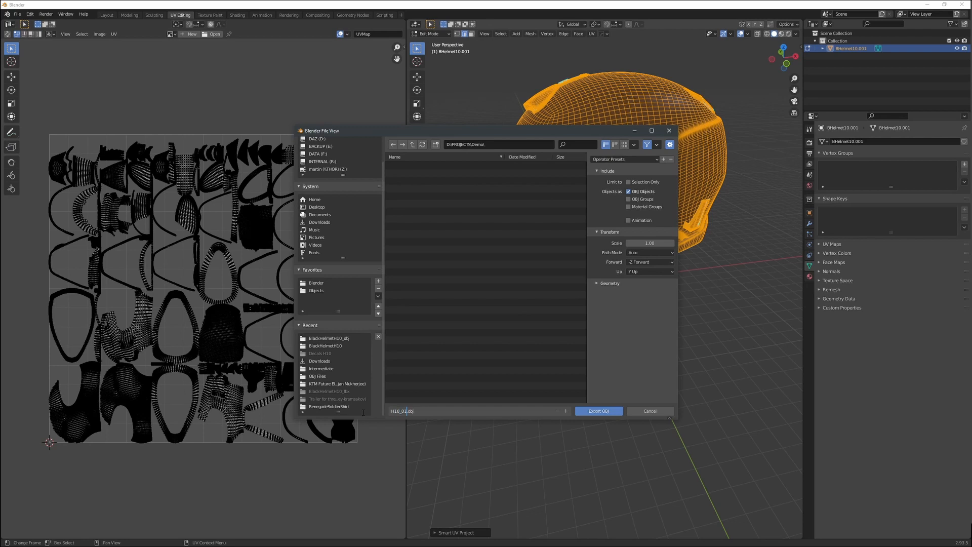
pyautogui.press('Return')
pyautogui.click(603, 411)
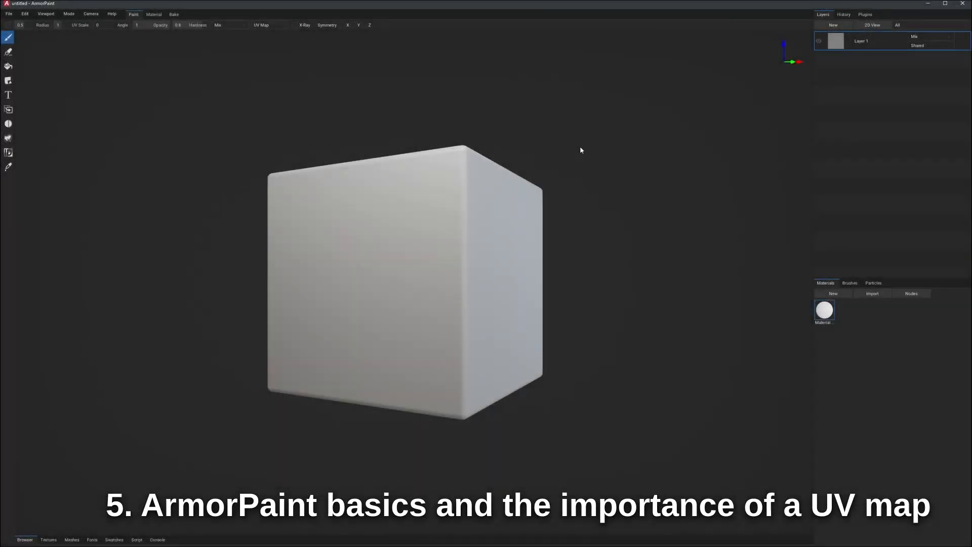
# - Switch to ArmorPaint and paint a white ring around the default cube's nearest upper corner across all three faces
pyautogui.moveTo(582, 150); pyautogui.dragTo(575, 170, button='right')
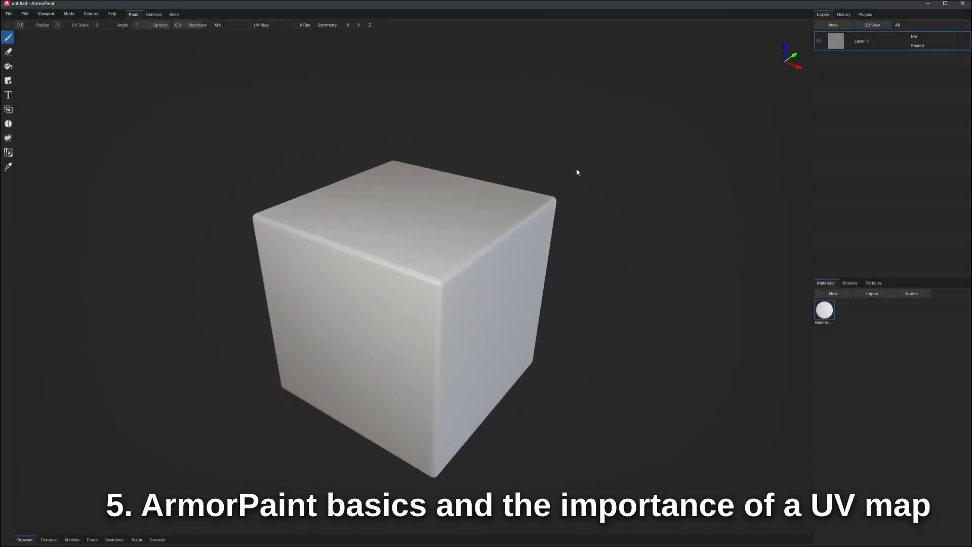
pyautogui.moveTo(392, 209)
pyautogui.mouseDown()
pyautogui.moveTo(427, 221)
pyautogui.moveTo(486, 267)
pyautogui.moveTo(484, 307)
pyautogui.moveTo(418, 324)
pyautogui.moveTo(375, 304)
pyautogui.mouseUp()
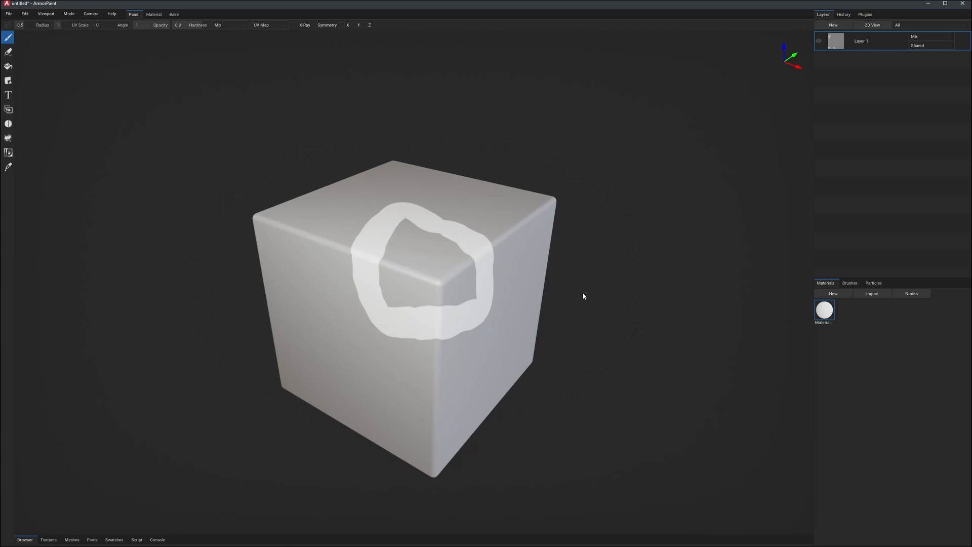
# - Change the material's base color to blue (RGB 0, 0.07, 0.8) and paint a short stroke inside the white ring
pyautogui.doubleClick(825, 310)
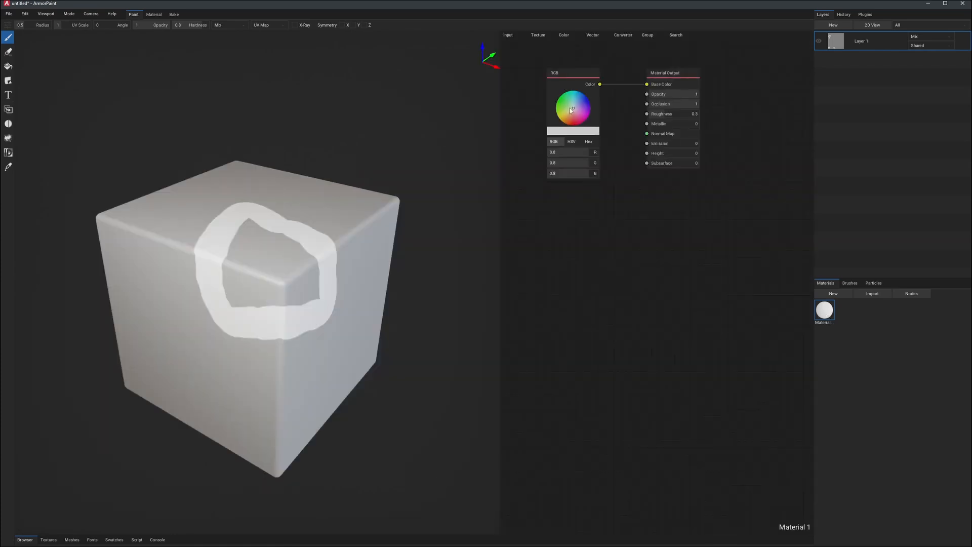
pyautogui.moveTo(577, 105); pyautogui.dragTo(589, 99)
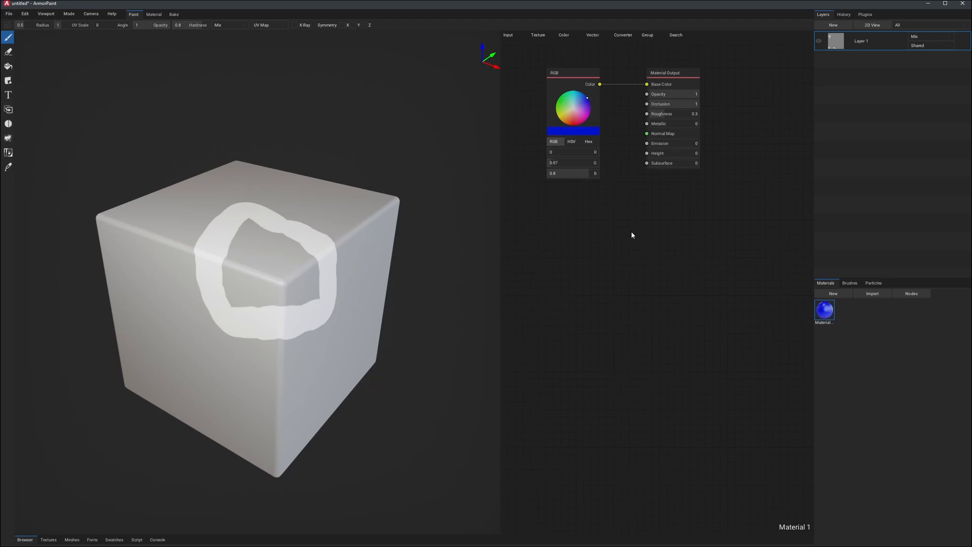
pyautogui.doubleClick(826, 311)
pyautogui.moveTo(393, 234)
pyautogui.mouseDown()
pyautogui.moveTo(421, 248)
pyautogui.moveTo(439, 298)
pyautogui.moveTo(459, 272)
pyautogui.mouseUp()
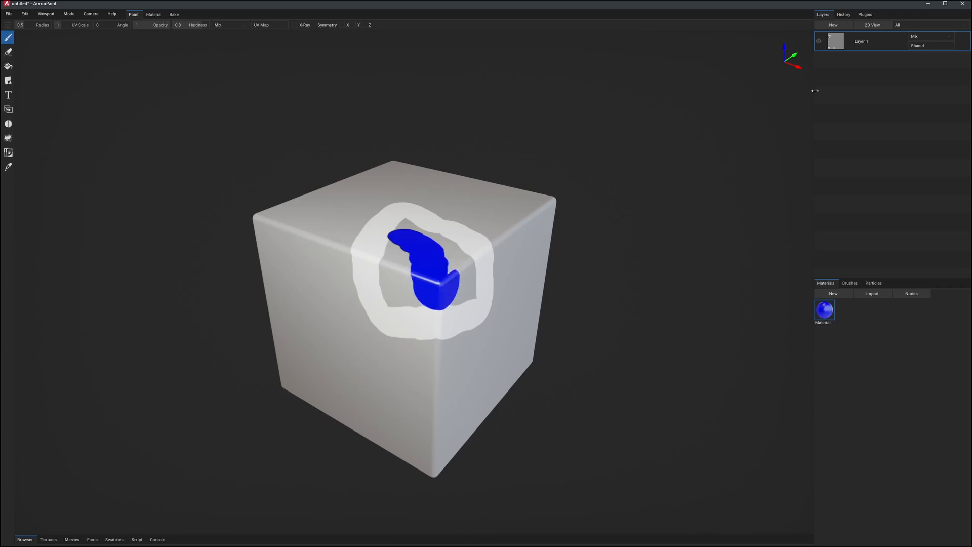
# - Show Layer 1 in the 2D view while painting a larger blue ring around the white one, and close the 2D view
pyautogui.click(878, 26)
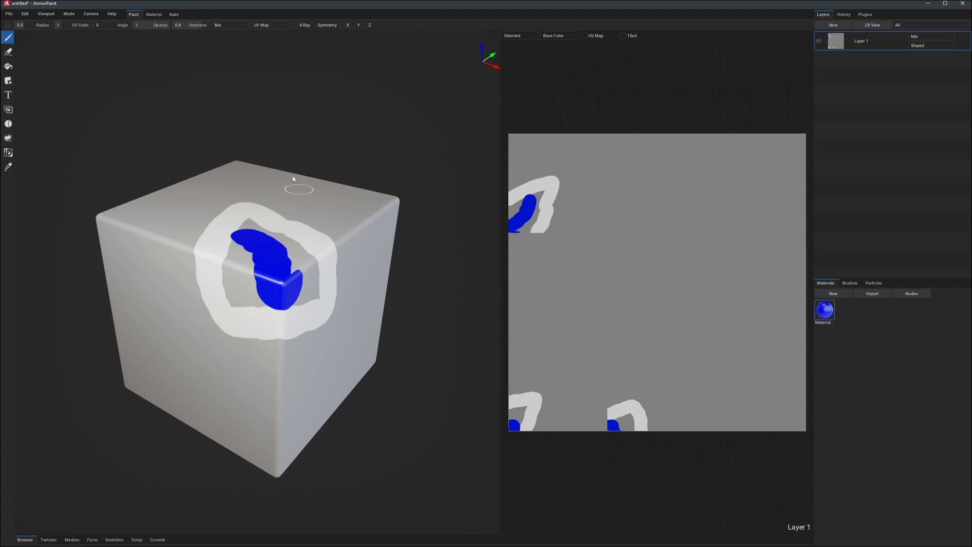
pyautogui.moveTo(282, 184)
pyautogui.mouseDown()
pyautogui.moveTo(344, 223)
pyautogui.moveTo(356, 328)
pyautogui.moveTo(317, 363)
pyautogui.moveTo(248, 384)
pyautogui.moveTo(205, 364)
pyautogui.moveTo(147, 228)
pyautogui.moveTo(277, 175)
pyautogui.moveTo(279, 191)
pyautogui.mouseUp()
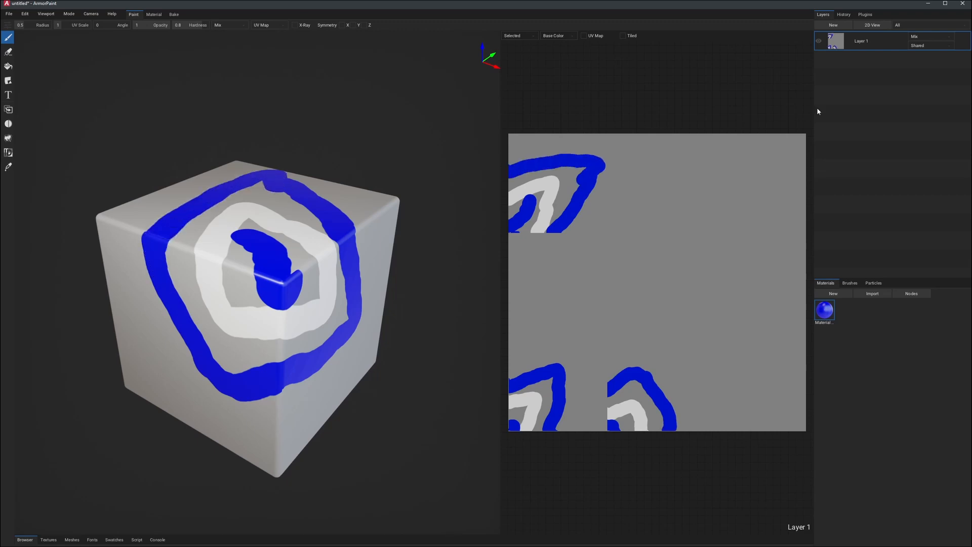
pyautogui.click(873, 25)
# - Import the mesh H10_WIP02.obj from the BlackHelmetH10 folder, split by Object, in place of the cube
pyautogui.click(10, 16)
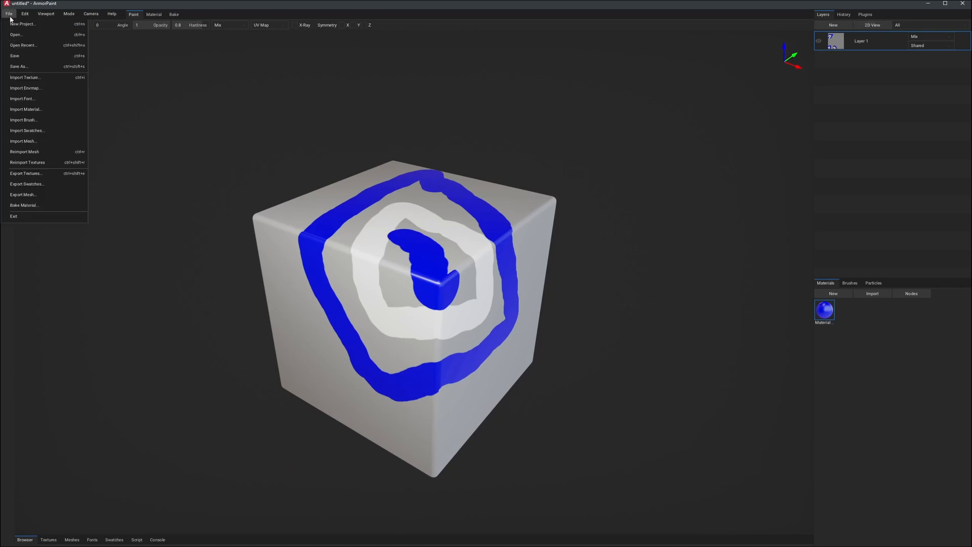
pyautogui.click(29, 143)
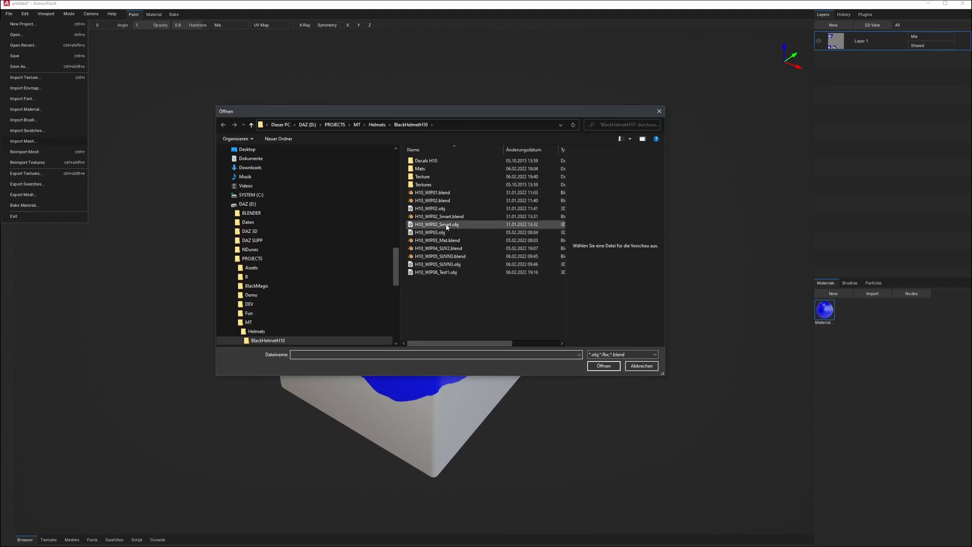
pyautogui.click(430, 208)
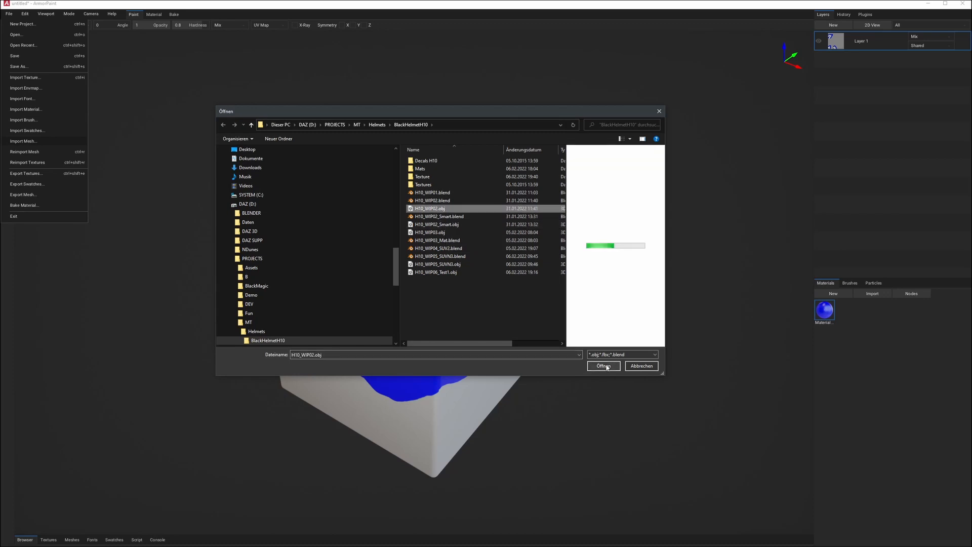
pyautogui.click(604, 365)
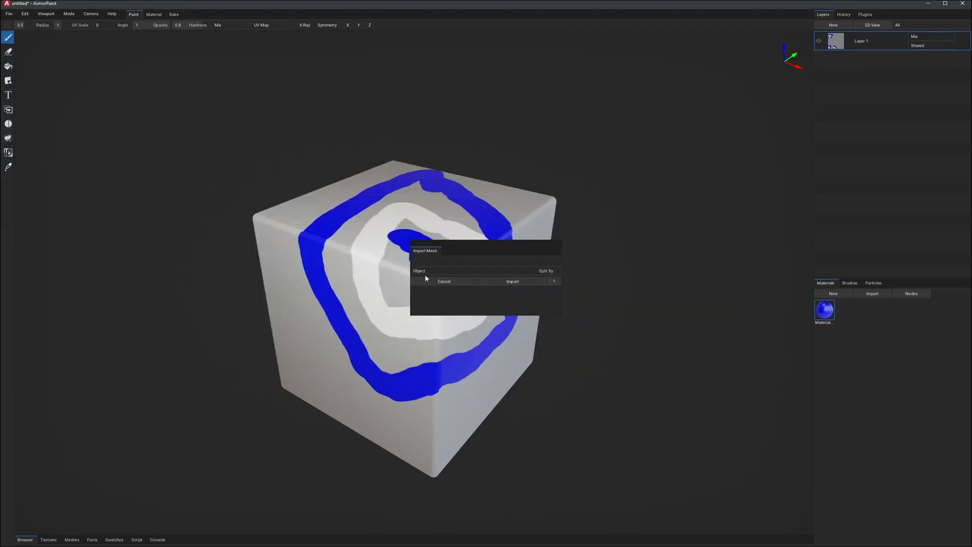
pyautogui.click(505, 282)
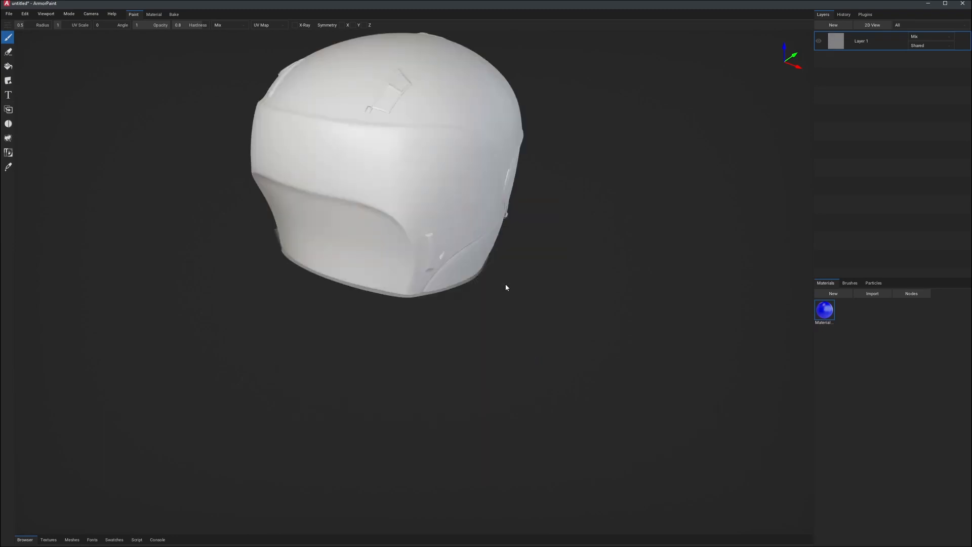
# - Turn the helmet to its side and paint broad blue strokes over the shell and visor
pyautogui.moveTo(502, 209)
pyautogui.mouseDown(button='right')
pyautogui.moveTo(570, 220)
pyautogui.moveTo(628, 211)
pyautogui.mouseUp(button='right')
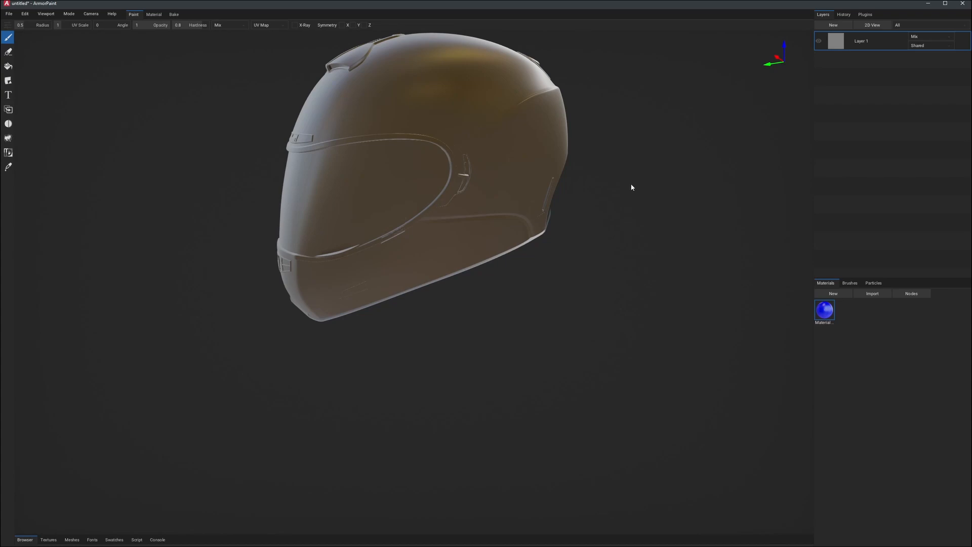
pyautogui.moveTo(631, 169); pyautogui.dragTo(624, 252, button='middle')
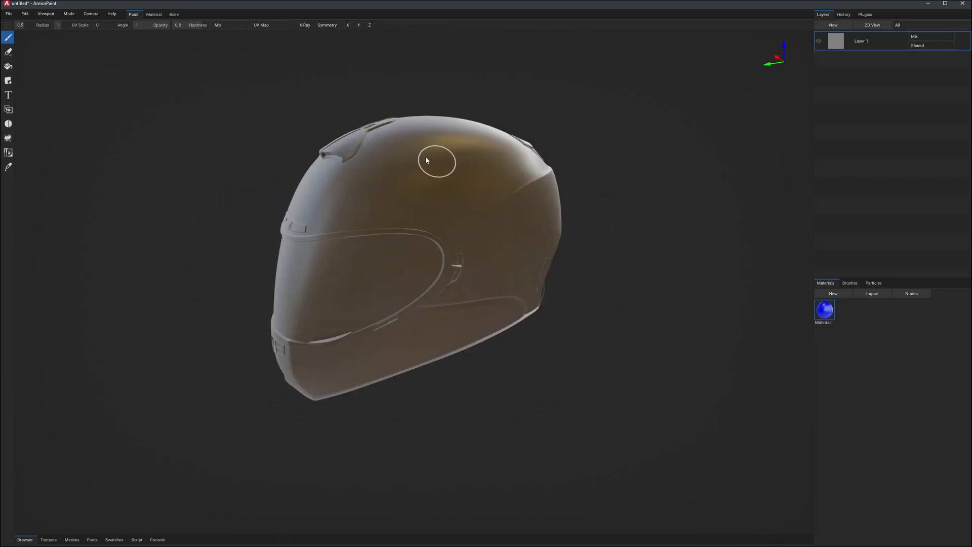
pyautogui.click(400, 145)
pyautogui.moveTo(400, 146)
pyautogui.mouseDown()
pyautogui.moveTo(394, 184)
pyautogui.moveTo(321, 191)
pyautogui.moveTo(310, 204)
pyautogui.moveTo(343, 278)
pyautogui.moveTo(460, 254)
pyautogui.moveTo(483, 274)
pyautogui.moveTo(469, 310)
pyautogui.moveTo(404, 328)
pyautogui.moveTo(340, 326)
pyautogui.moveTo(287, 278)
pyautogui.mouseUp()
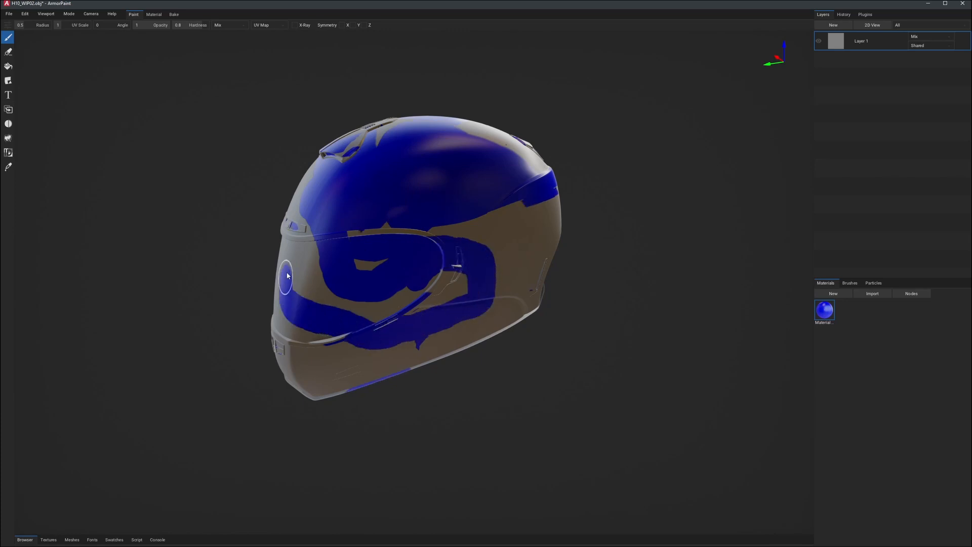
# - Display the UV map overlay in the 2D view and paint another blue stroke across the layer
pyautogui.click(584, 35)
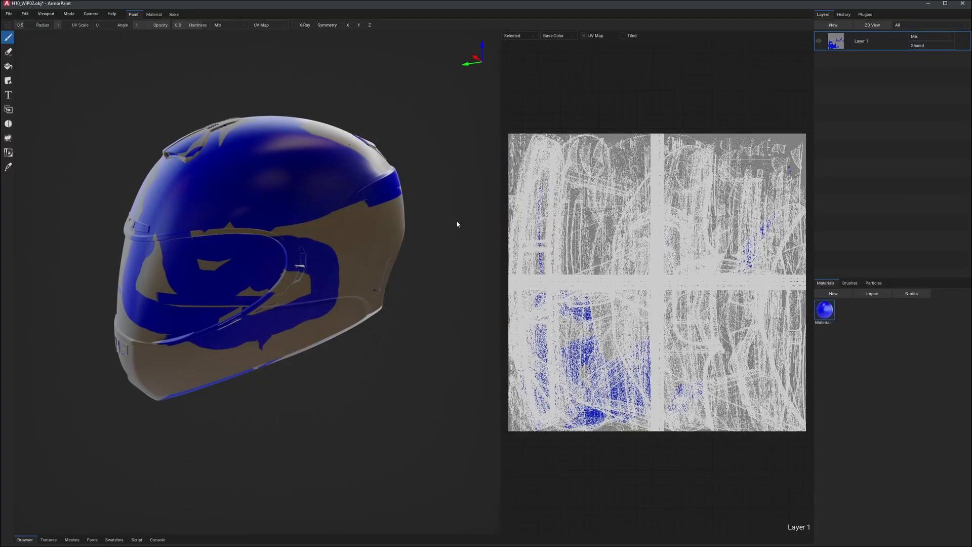
pyautogui.moveTo(538, 179)
pyautogui.mouseDown()
pyautogui.moveTo(542, 197)
pyautogui.moveTo(610, 199)
pyautogui.moveTo(640, 254)
pyautogui.moveTo(659, 355)
pyautogui.moveTo(694, 357)
pyautogui.moveTo(712, 342)
pyautogui.moveTo(681, 324)
pyautogui.mouseUp()
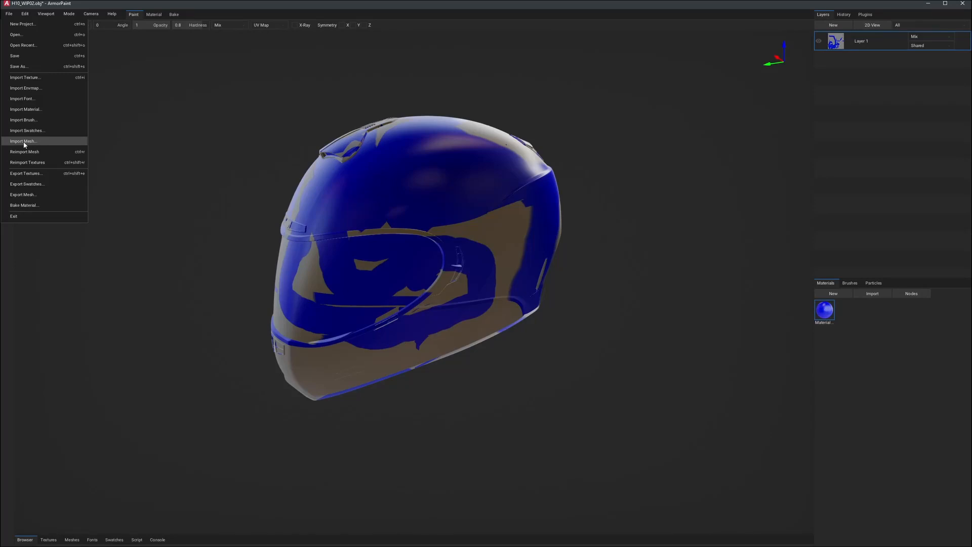
# - Import the mesh H10_WIP02_Smart.obj, split by Object, to replace the painted helmet
pyautogui.click(24, 142)
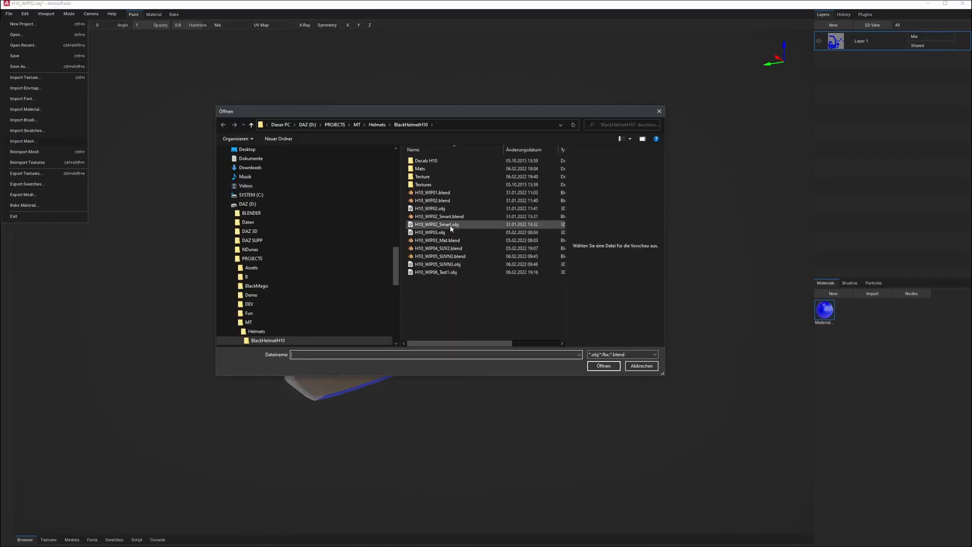
pyautogui.click(451, 225)
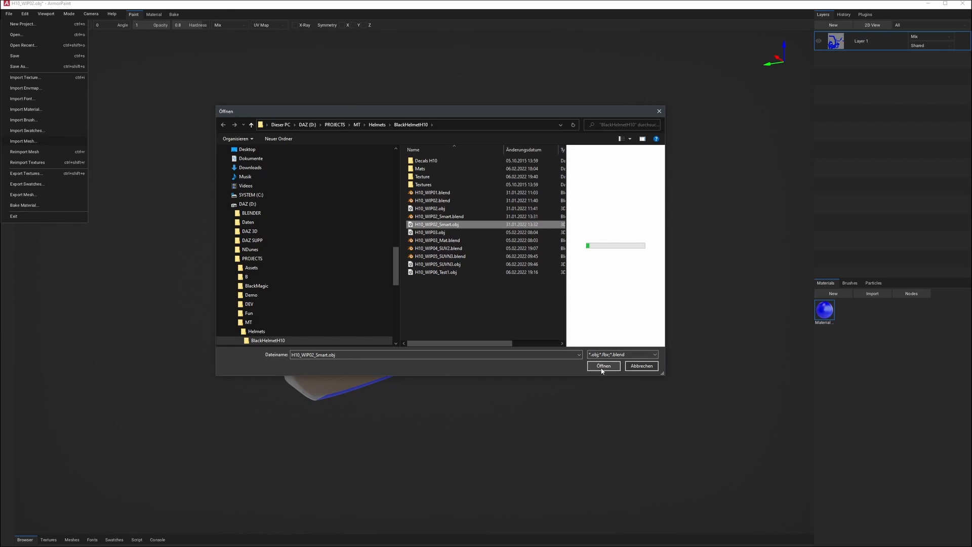
pyautogui.click(602, 367)
pyautogui.click(519, 281)
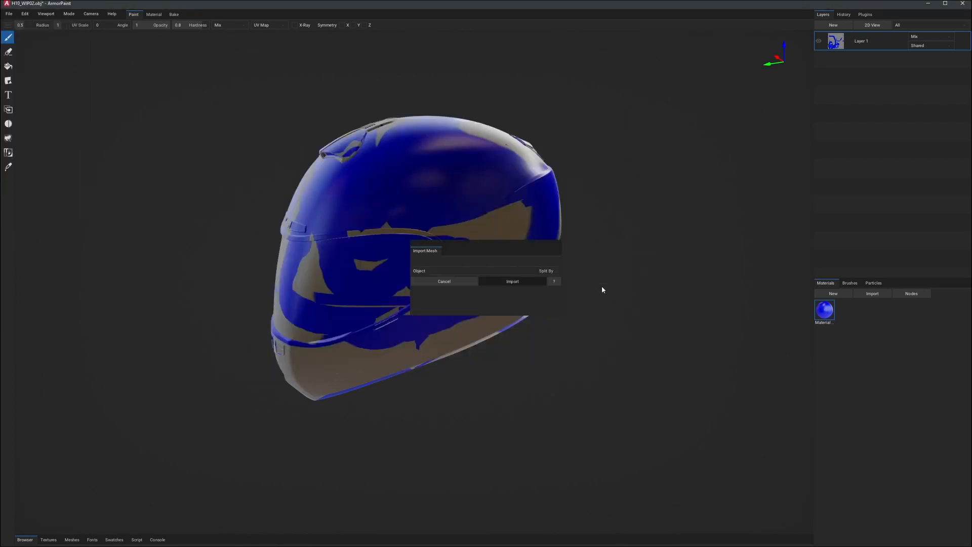
# - Paint several blue strokes over the new helmet's shell and visor, comparing them with its UV map in the 2D view
pyautogui.click(398, 178)
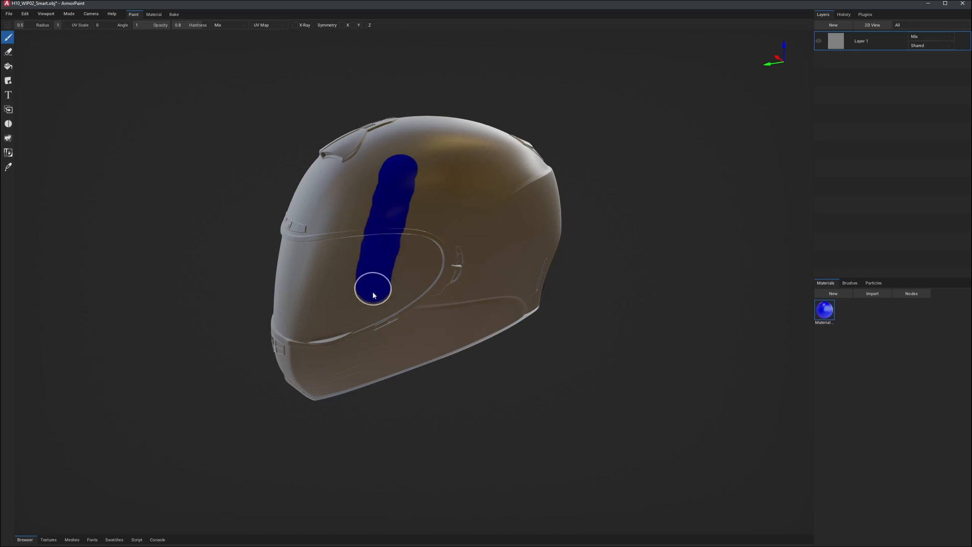
pyautogui.moveTo(373, 332); pyautogui.dragTo(400, 353)
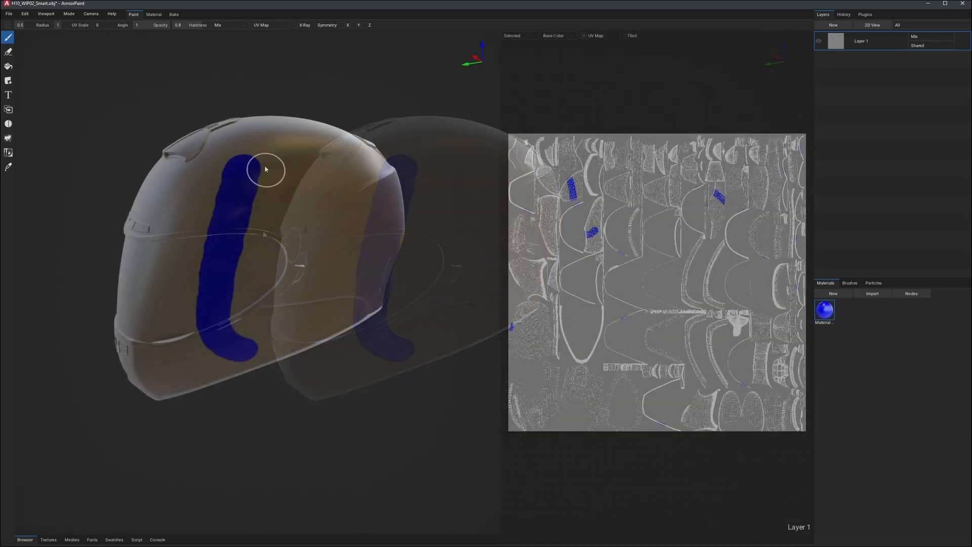
pyautogui.click(289, 153)
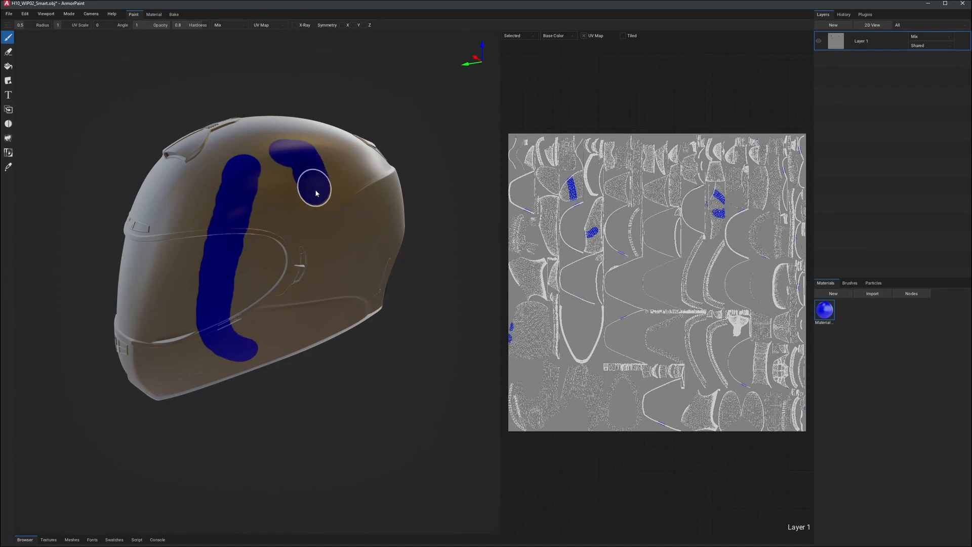
pyautogui.moveTo(315, 193)
pyautogui.mouseDown()
pyautogui.moveTo(304, 228)
pyautogui.moveTo(237, 282)
pyautogui.moveTo(134, 265)
pyautogui.moveTo(136, 212)
pyautogui.moveTo(156, 195)
pyautogui.moveTo(235, 219)
pyautogui.moveTo(325, 223)
pyautogui.mouseUp()
pyautogui.moveTo(326, 165); pyautogui.dragTo(361, 194, button='right')
pyautogui.moveTo(344, 190)
pyautogui.mouseDown()
pyautogui.moveTo(256, 231)
pyautogui.moveTo(235, 253)
pyautogui.mouseUp()
pyautogui.moveTo(205, 199)
pyautogui.mouseDown()
pyautogui.moveTo(261, 184)
pyautogui.moveTo(300, 233)
pyautogui.mouseUp()
pyautogui.moveTo(277, 314)
pyautogui.mouseDown()
pyautogui.moveTo(208, 320)
pyautogui.moveTo(195, 299)
pyautogui.moveTo(202, 206)
pyautogui.moveTo(228, 163)
pyautogui.mouseUp()
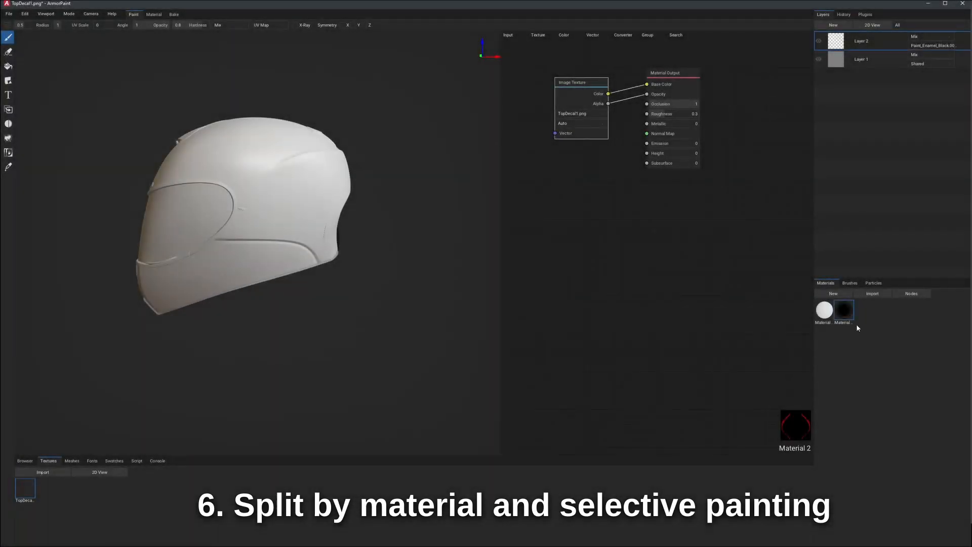
# - Use the Decal tool to stamp the TopDecal1.png material on the helmet's side on Layer 2 and inspect the decal up close
pyautogui.moveTo(847, 314)
pyautogui.mouseDown()
pyautogui.moveTo(183, 235)
pyautogui.moveTo(284, 206)
pyautogui.moveTo(800, 272)
pyautogui.moveTo(846, 321)
pyautogui.mouseUp()
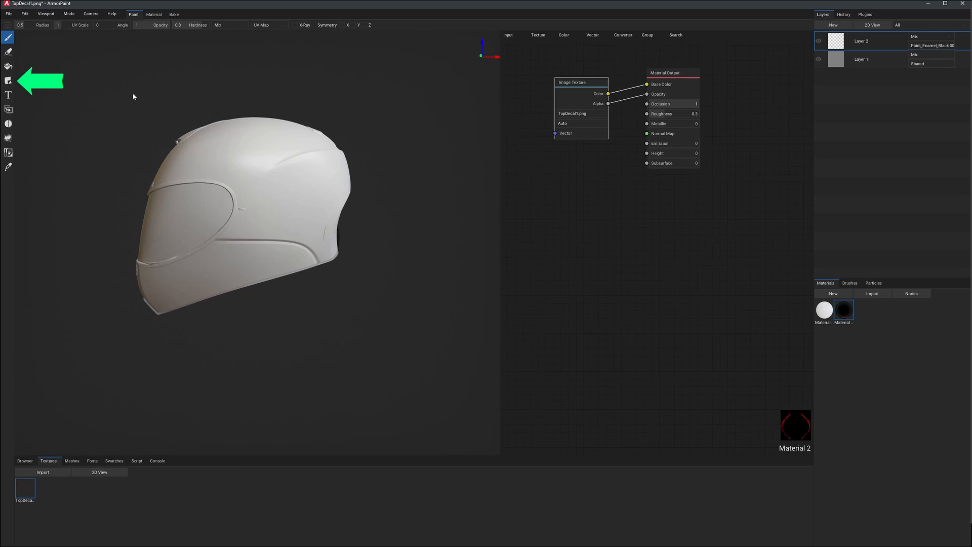
pyautogui.click(9, 83)
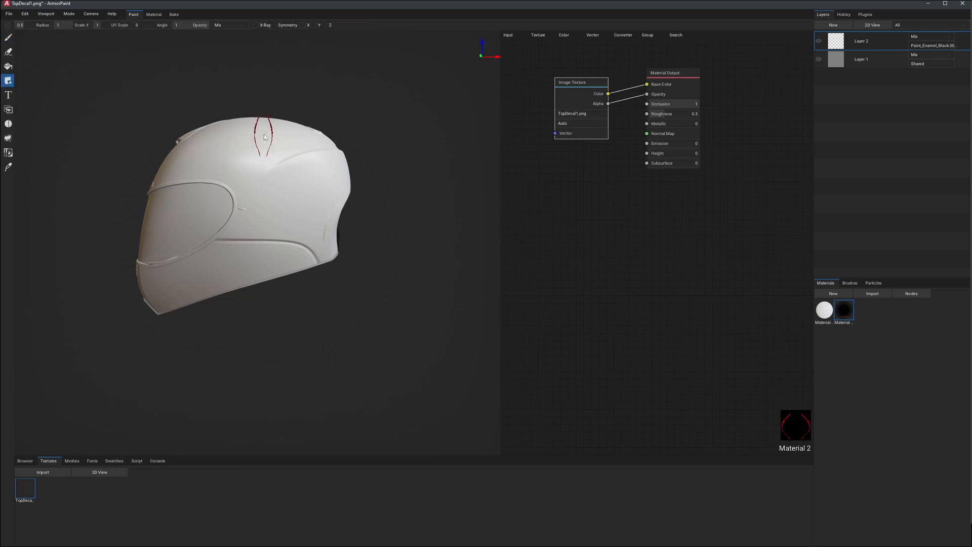
pyautogui.click(262, 187)
pyautogui.scroll(5, 342, 190)
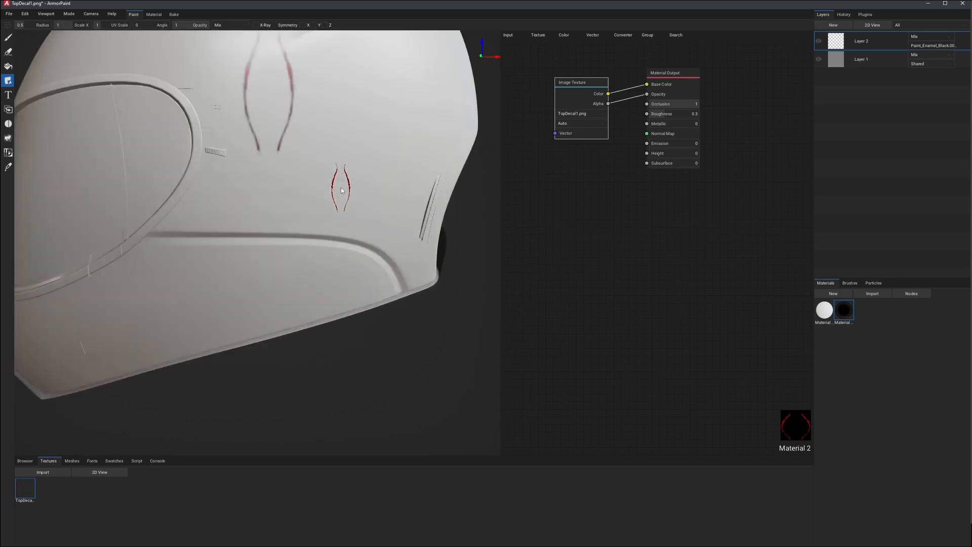
pyautogui.scroll(-5, 341, 188)
pyautogui.moveTo(421, 145)
pyautogui.mouseDown(button='middle')
pyautogui.moveTo(407, 184)
pyautogui.moveTo(412, 132)
pyautogui.mouseUp(button='middle')
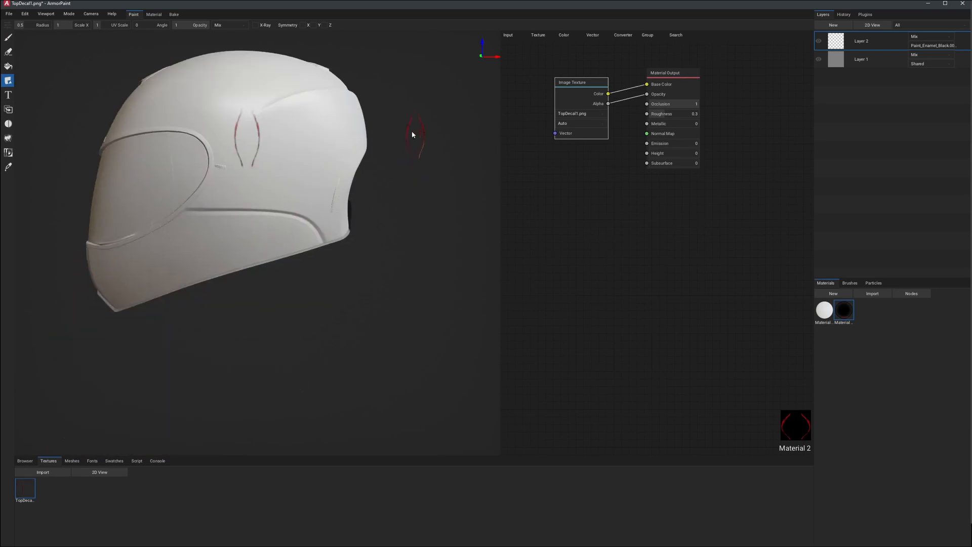
# - Undo the decal stamped on the helmet's side and show the helmet from the top with its front pointing up
pyautogui.moveTo(413, 134)
pyautogui.mouseDown(button='right')
pyautogui.moveTo(412, 166)
pyautogui.moveTo(421, 159)
pyautogui.moveTo(397, 128)
pyautogui.moveTo(405, 132)
pyautogui.mouseUp(button='right')
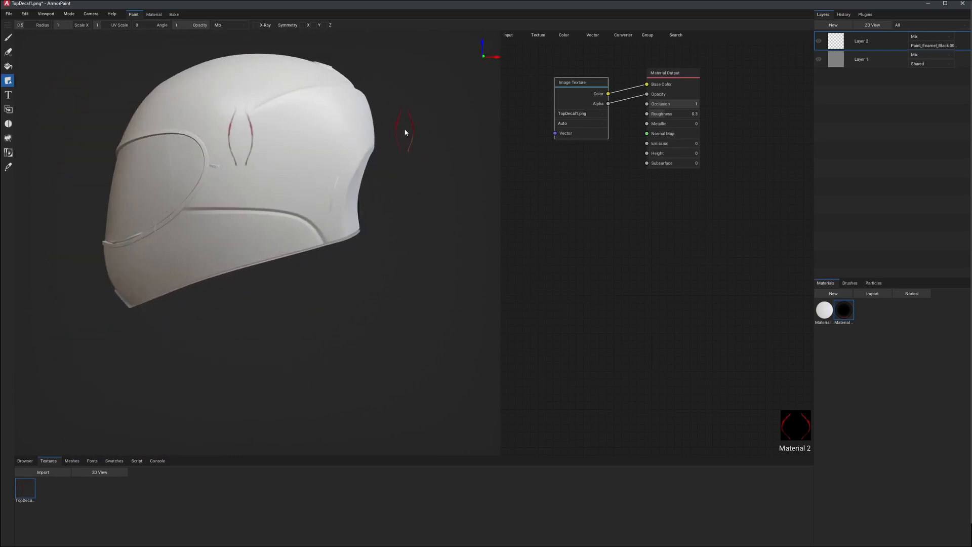
pyautogui.hotkey('ctrl', 'z')
pyautogui.click(82, 14)
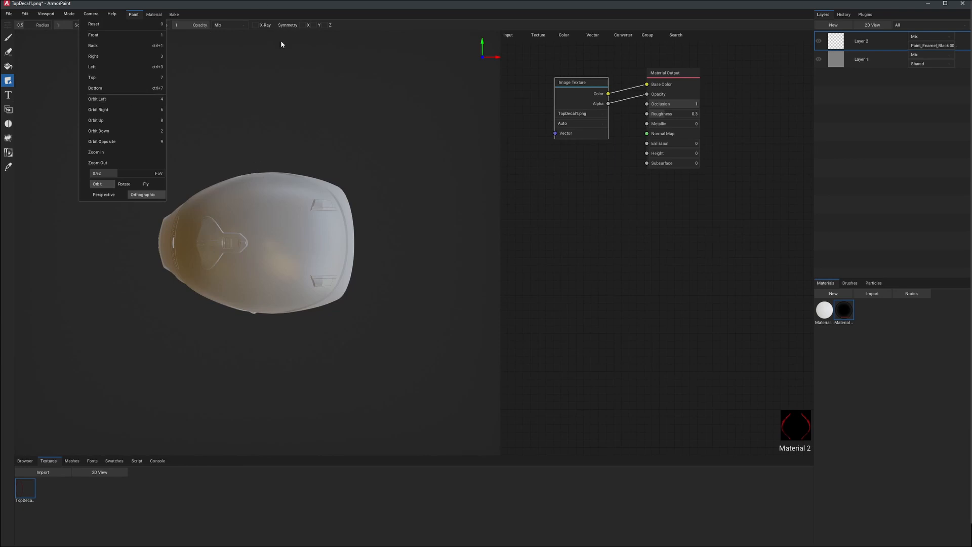
pyautogui.click(323, 86)
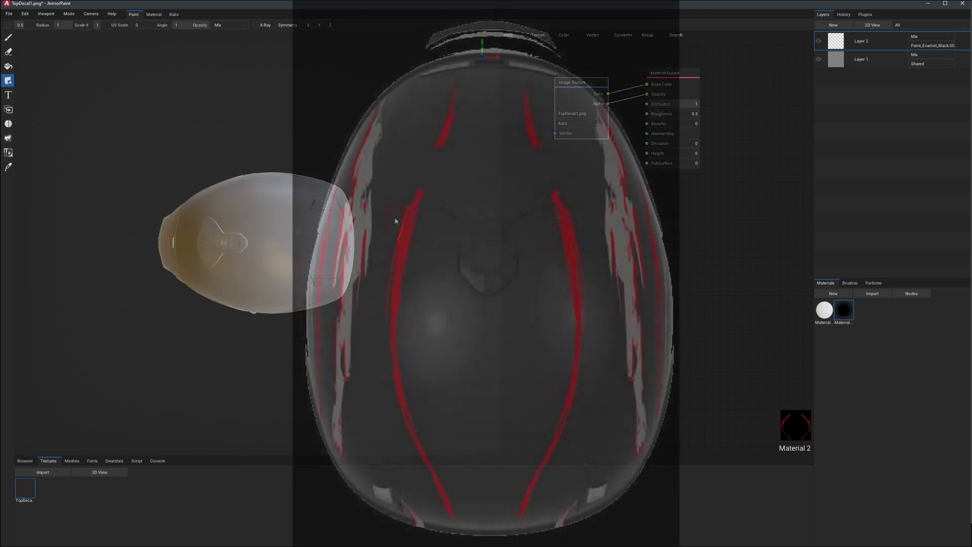
pyautogui.press('6')
pyautogui.press('6')
pyautogui.press('6')
pyautogui.press('6')
pyautogui.press('6')
pyautogui.press('6')
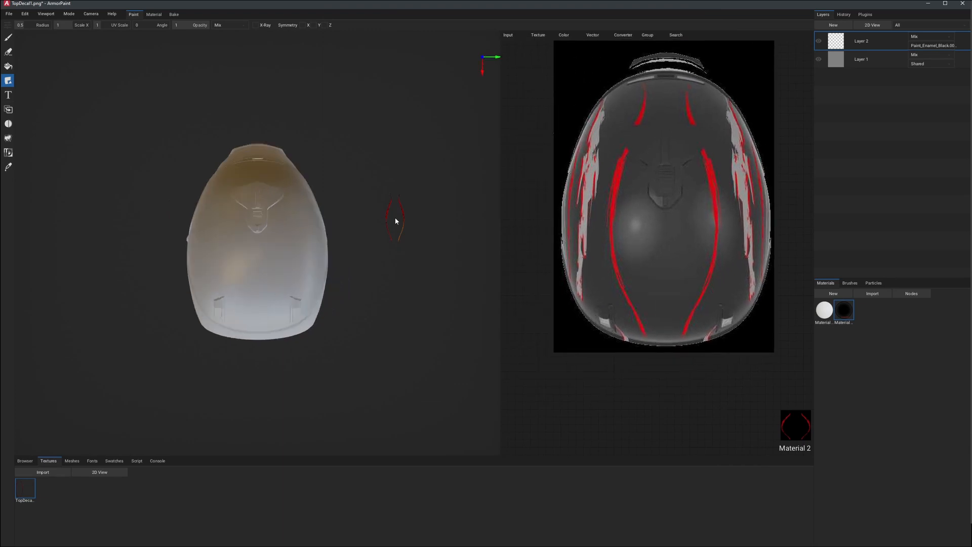
pyautogui.press('4')
pyautogui.press('6')
pyautogui.press('4')
pyautogui.press('4')
pyautogui.press('4')
pyautogui.press('4')
pyautogui.press('4')
pyautogui.press('4')
pyautogui.press('6')
pyautogui.press('6')
pyautogui.press('6')
pyautogui.press('6')
pyautogui.press('6')
pyautogui.press('6')
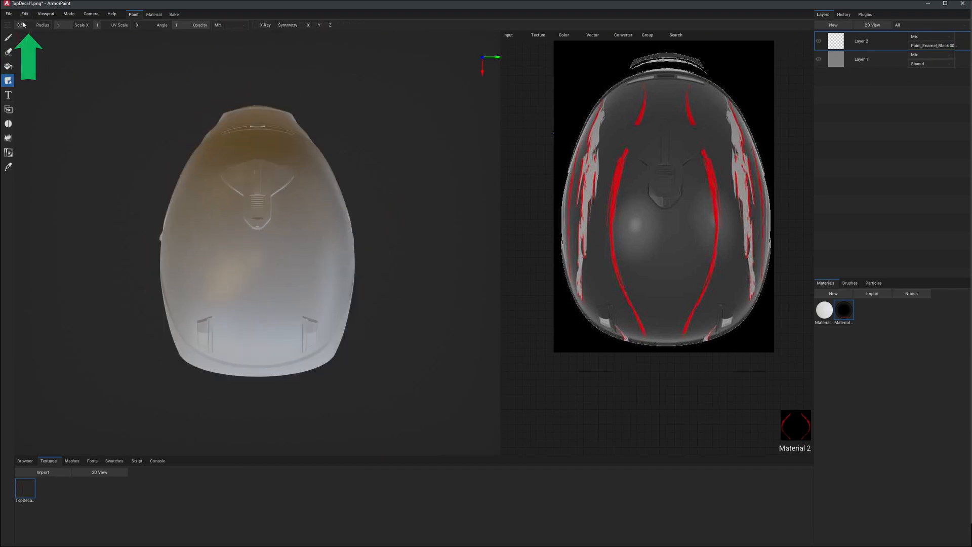
# - Set the decal radius to 2, stamp the TopDecal1.png stripes centrally on the helmet's top, and inspect them from several angles
pyautogui.moveTo(22, 24); pyautogui.dragTo(44, 22)
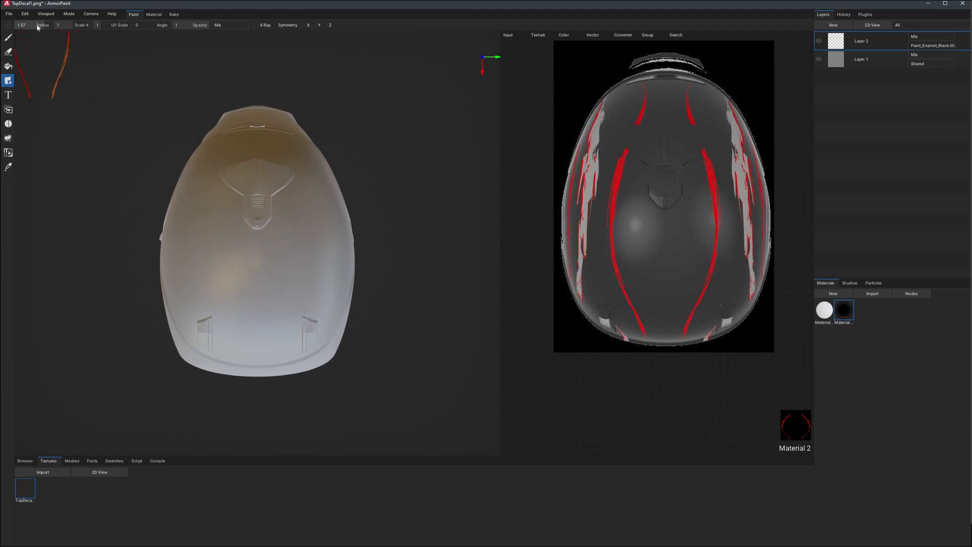
pyautogui.moveTo(36, 25); pyautogui.dragTo(53, 23)
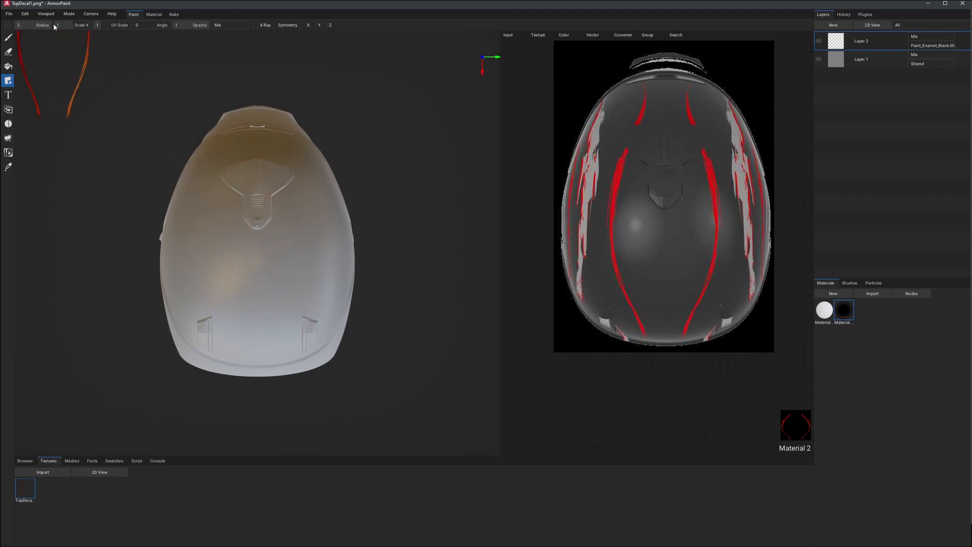
pyautogui.click(255, 234)
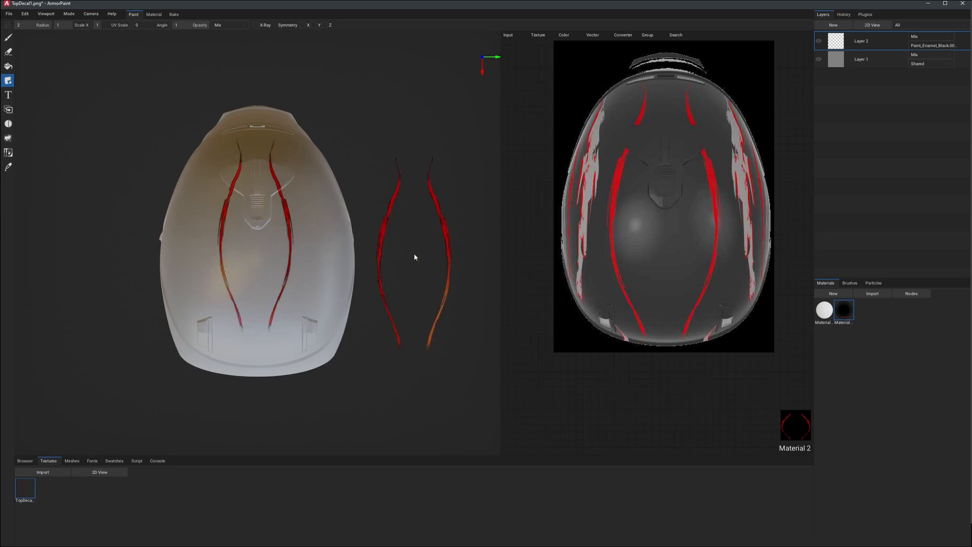
pyautogui.scroll(-3, 411, 236)
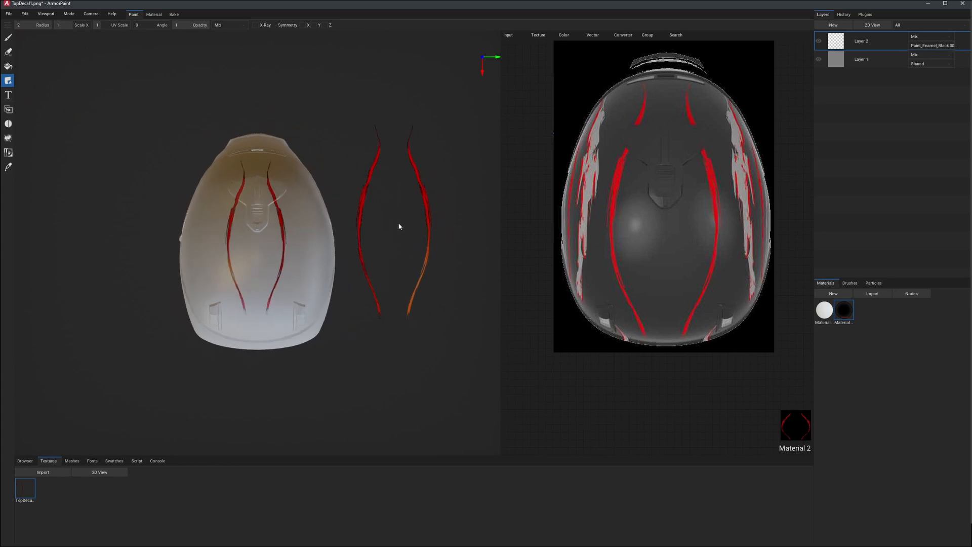
pyautogui.moveTo(399, 226); pyautogui.dragTo(534, 187, button='right')
pyautogui.moveTo(456, 192); pyautogui.dragTo(372, 234, button='right')
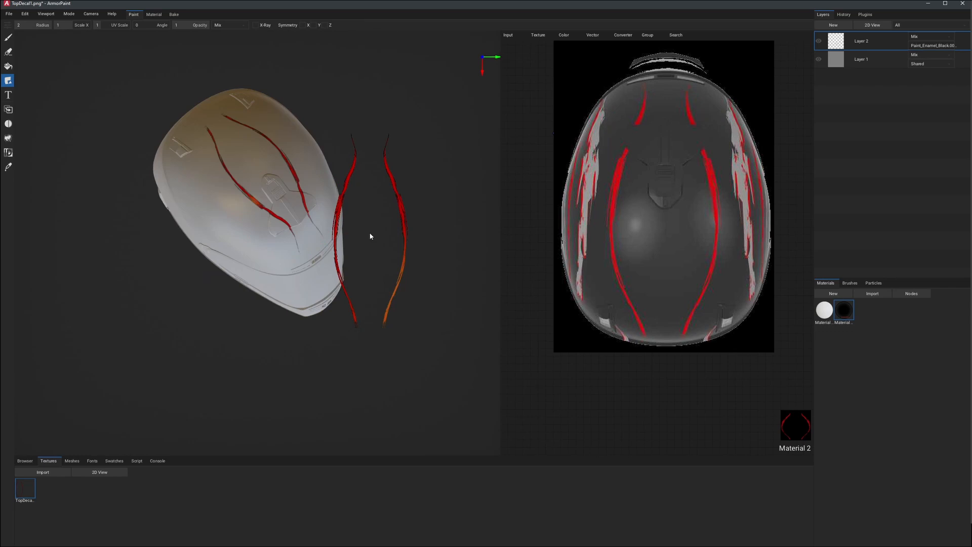
pyautogui.moveTo(370, 236); pyautogui.dragTo(372, 159, button='right')
pyautogui.scroll(3, 372, 156)
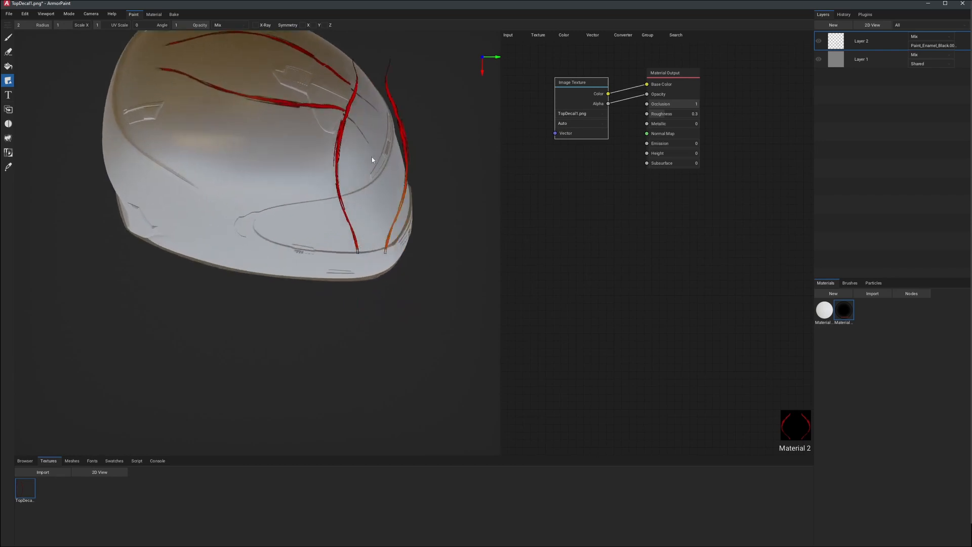
pyautogui.moveTo(420, 182); pyautogui.dragTo(402, 167, button='right')
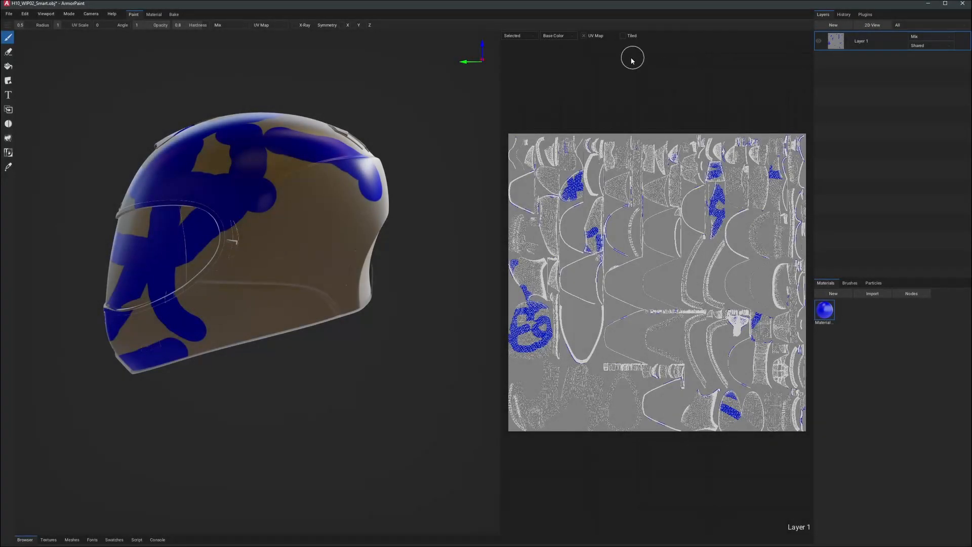
# - Close the 2D view and import the mesh H10_WIP02_Smart.obj again, split by Material
pyautogui.click(873, 25)
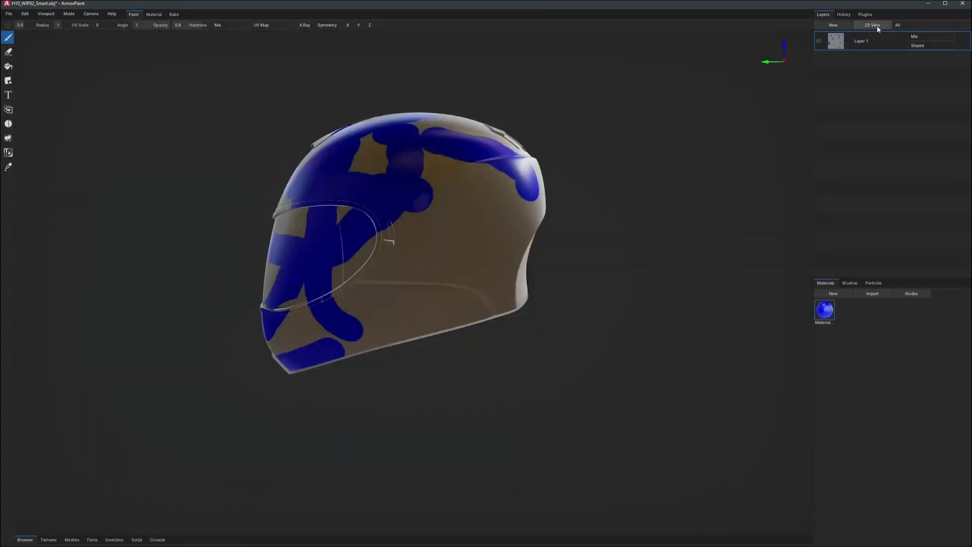
pyautogui.click(8, 14)
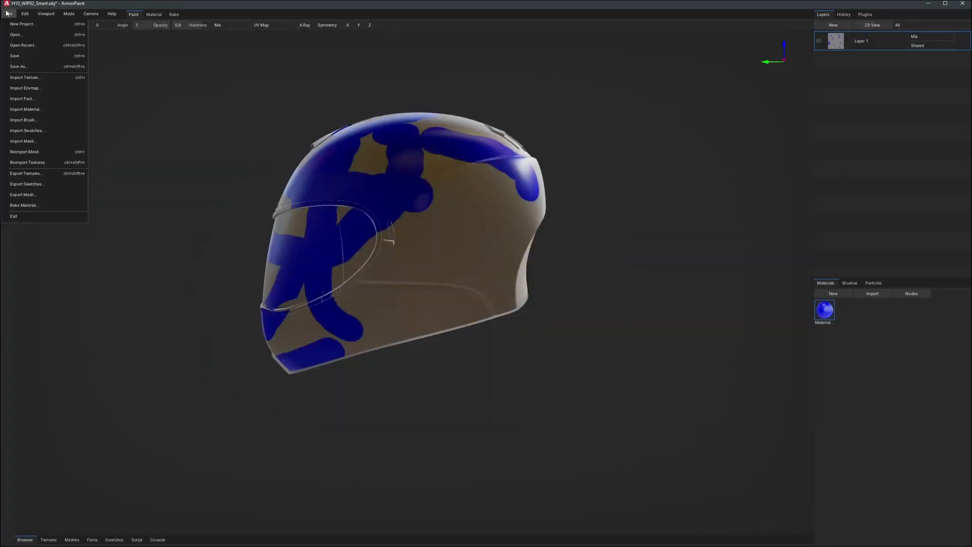
pyautogui.click(28, 141)
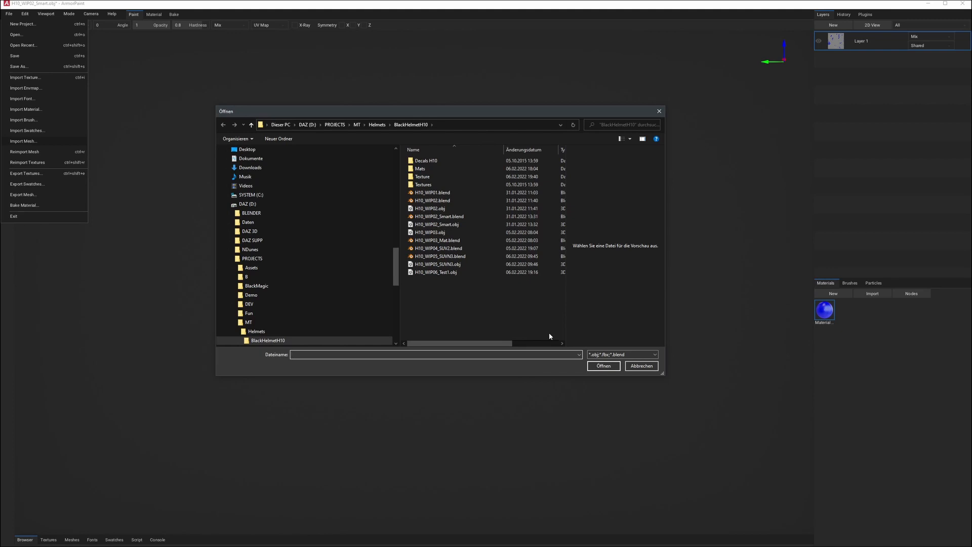
pyautogui.click(441, 225)
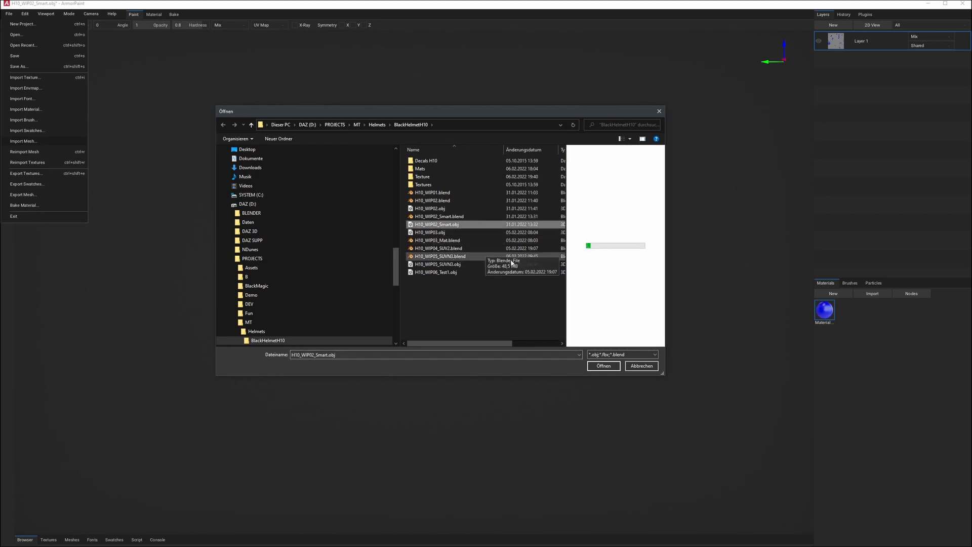
pyautogui.click(603, 366)
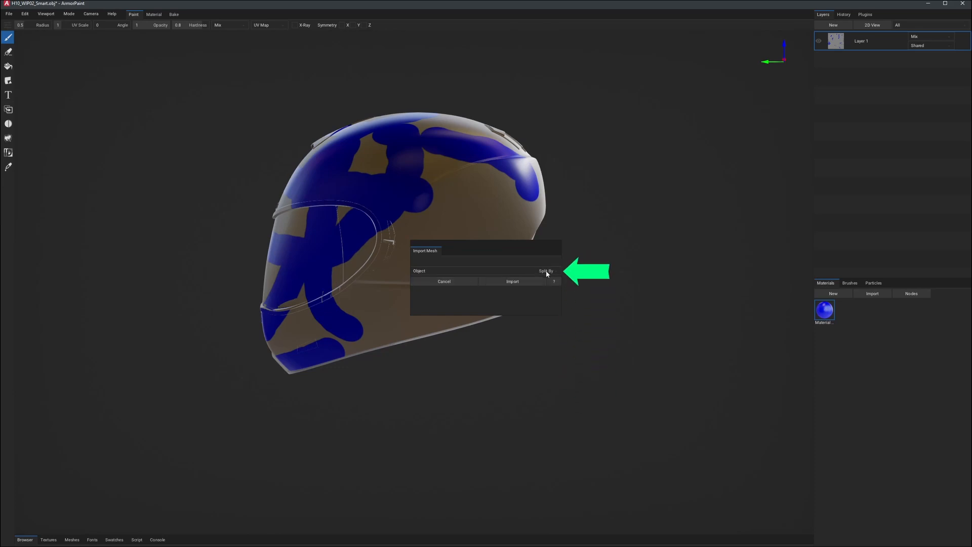
pyautogui.click(547, 273)
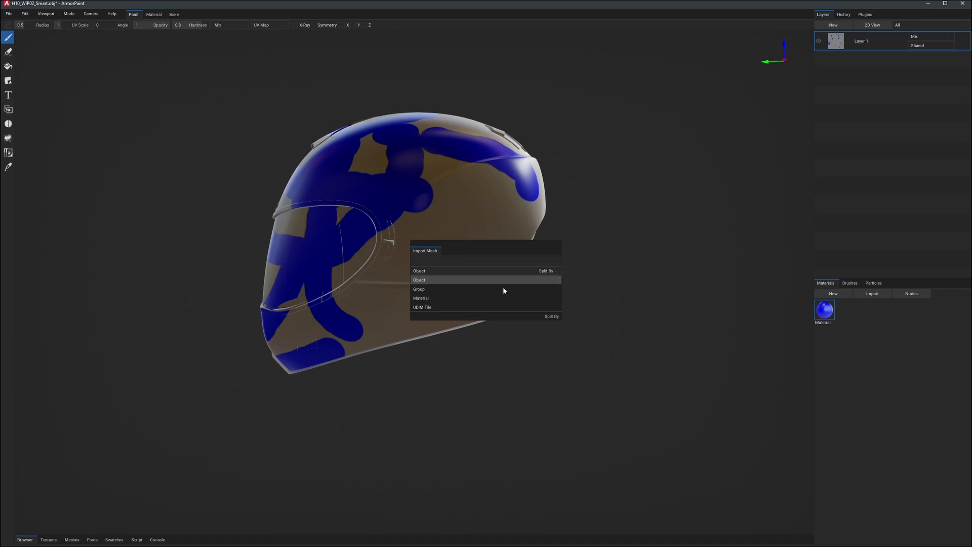
pyautogui.click(440, 299)
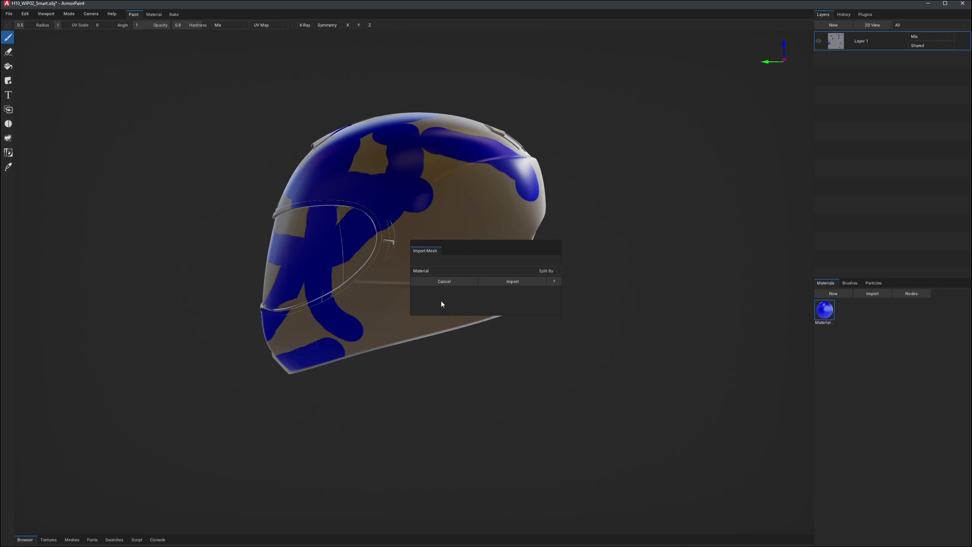
pyautogui.click(521, 282)
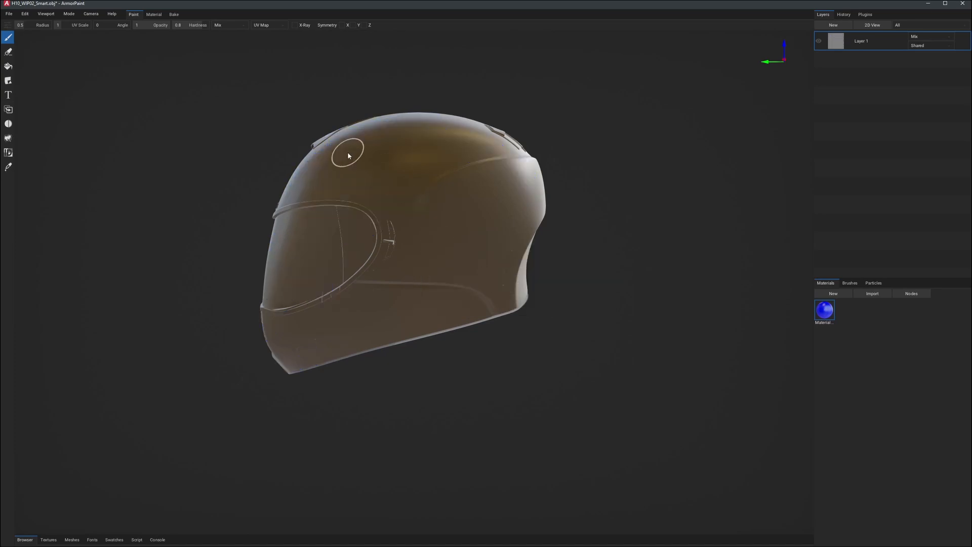
# - Try a blue stroke across shell and visor, undo it, and restrict Layer 1 to the Paint_Enamel_Black object
pyautogui.moveTo(349, 156)
pyautogui.mouseDown()
pyautogui.moveTo(327, 192)
pyautogui.moveTo(312, 262)
pyautogui.moveTo(362, 319)
pyautogui.mouseUp()
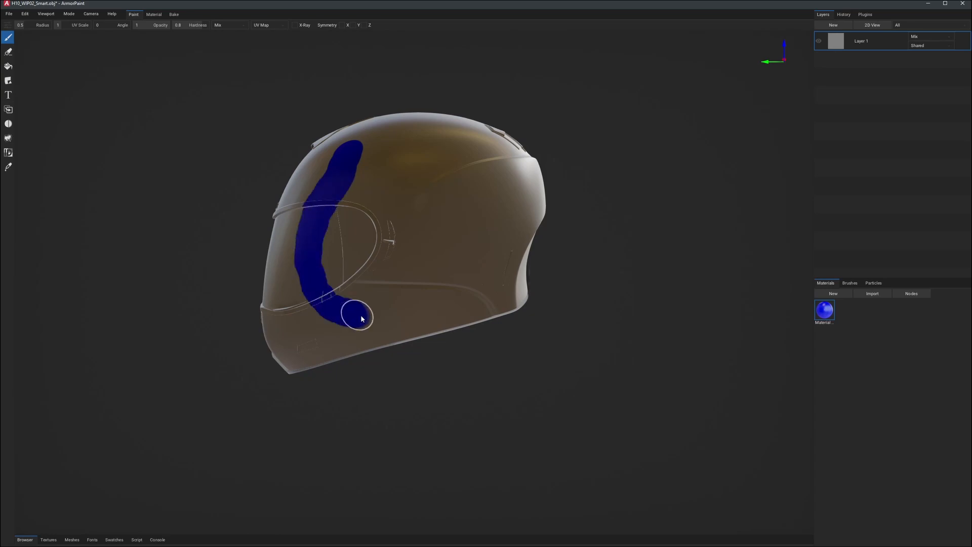
pyautogui.hotkey('ctrl', 'z')
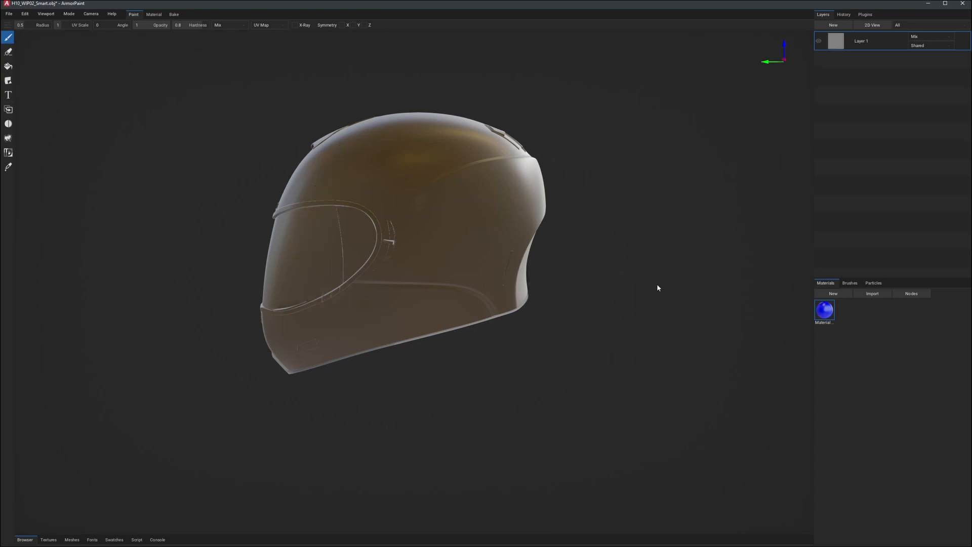
pyautogui.click(919, 46)
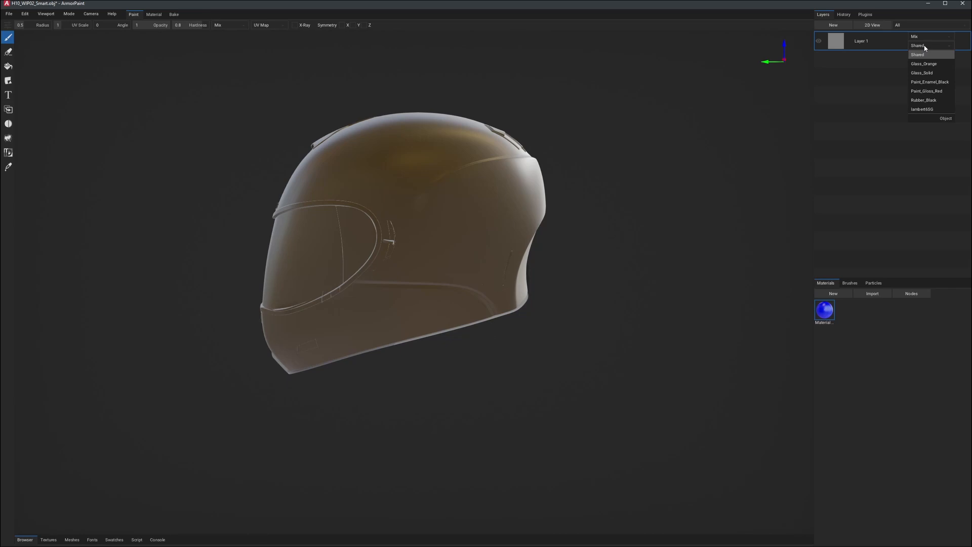
pyautogui.click(930, 82)
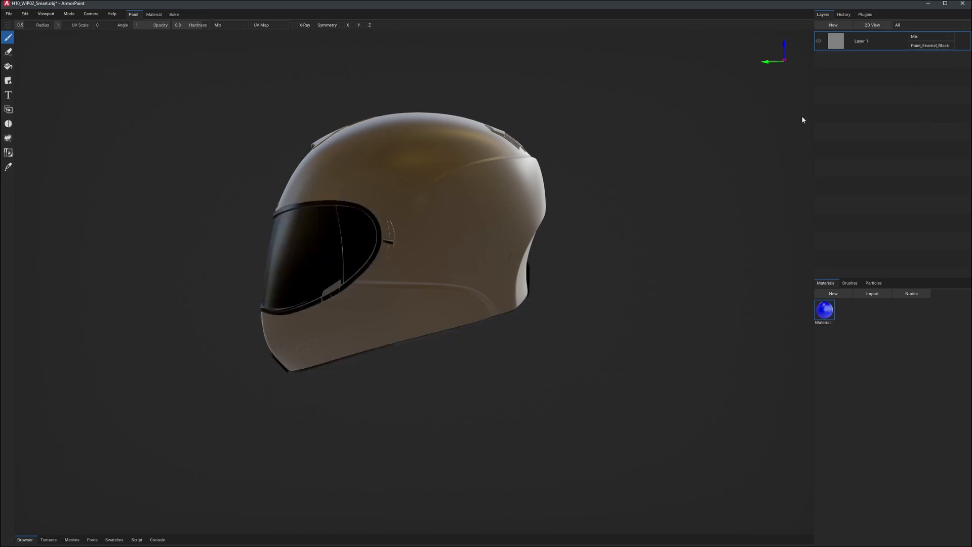
# - Paint blue test strokes over the helmet's side, front and underside, comparing them with the UV map in the 2D view
pyautogui.moveTo(403, 135)
pyautogui.mouseDown()
pyautogui.moveTo(328, 192)
pyautogui.moveTo(322, 220)
pyautogui.moveTo(315, 272)
pyautogui.moveTo(332, 332)
pyautogui.moveTo(367, 338)
pyautogui.mouseUp()
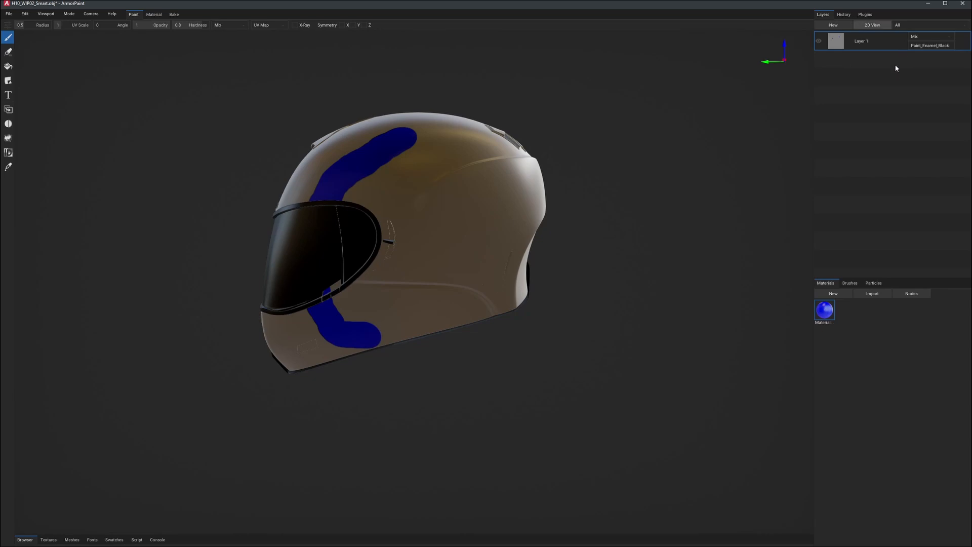
pyautogui.click(872, 25)
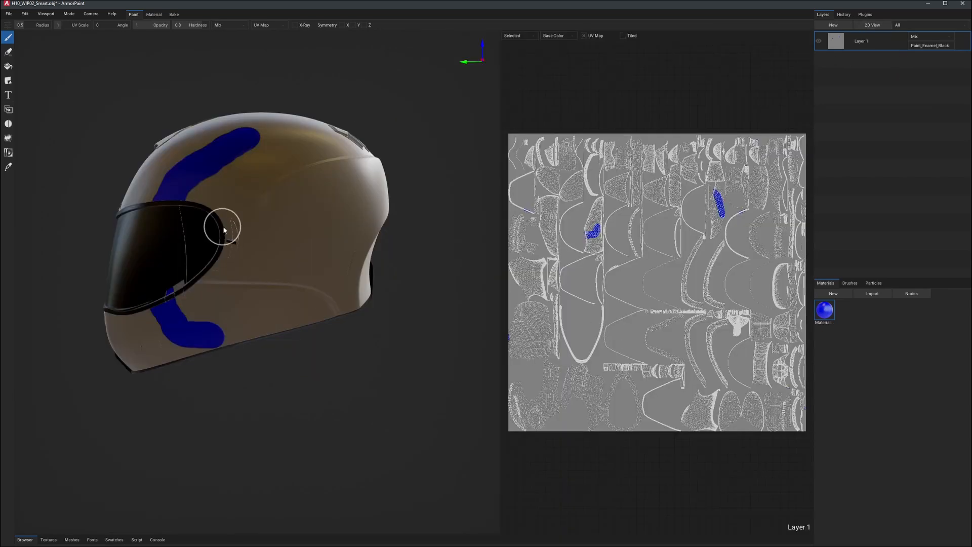
pyautogui.moveTo(324, 198); pyautogui.dragTo(217, 217)
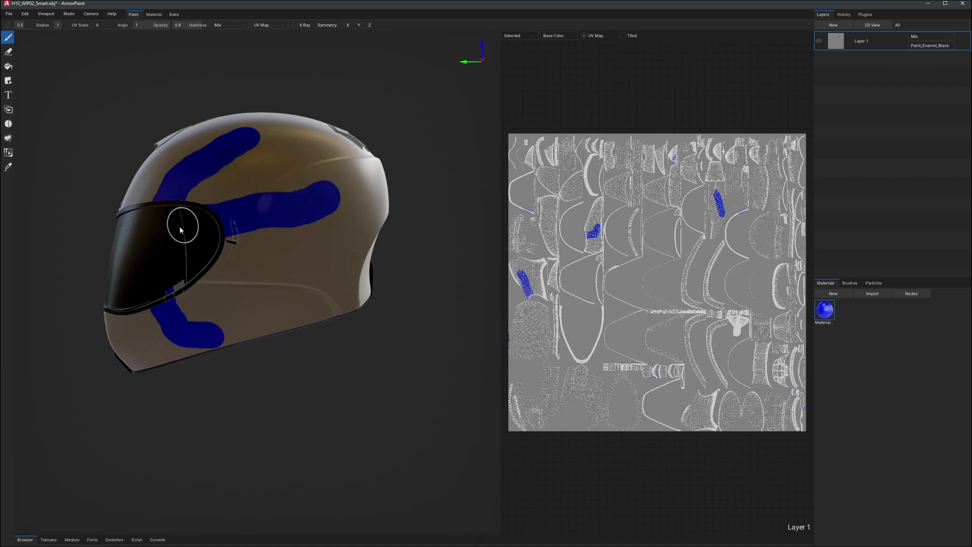
pyautogui.moveTo(177, 267)
pyautogui.mouseDown()
pyautogui.moveTo(265, 278)
pyautogui.moveTo(271, 299)
pyautogui.moveTo(228, 292)
pyautogui.mouseUp()
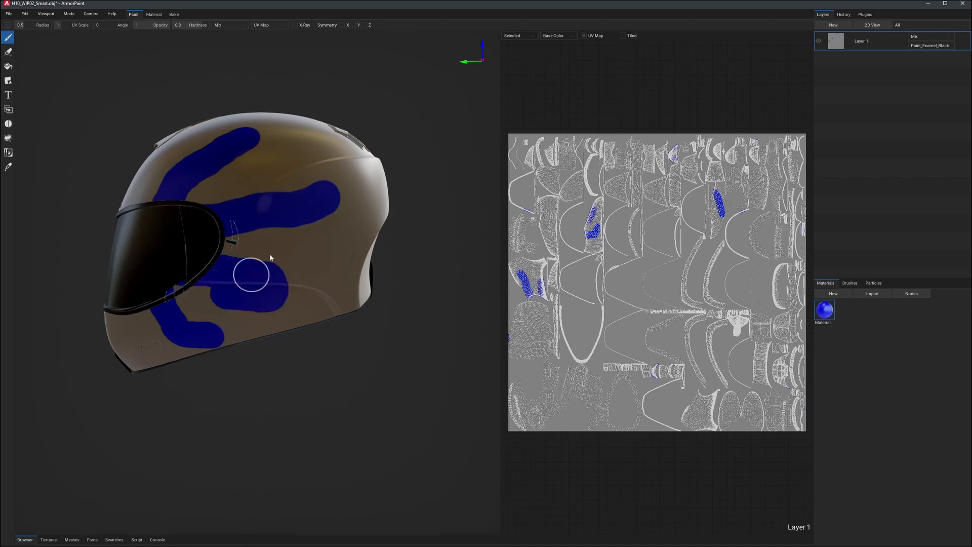
pyautogui.moveTo(272, 153)
pyautogui.mouseDown(button='right')
pyautogui.moveTo(324, 183)
pyautogui.moveTo(322, 163)
pyautogui.mouseUp(button='right')
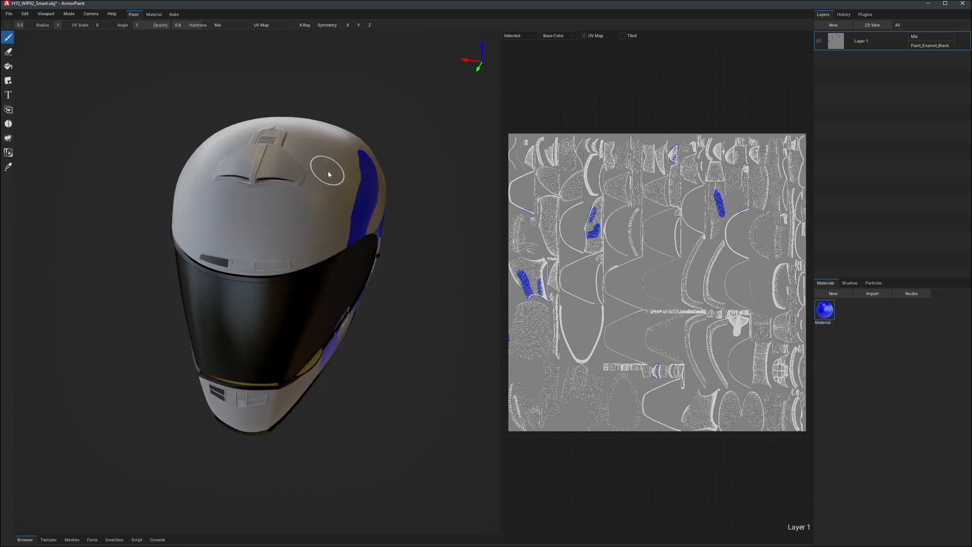
pyautogui.moveTo(359, 155)
pyautogui.mouseDown()
pyautogui.moveTo(245, 169)
pyautogui.moveTo(206, 193)
pyautogui.moveTo(211, 234)
pyautogui.moveTo(278, 292)
pyautogui.moveTo(297, 326)
pyautogui.moveTo(282, 369)
pyautogui.moveTo(232, 399)
pyautogui.moveTo(225, 417)
pyautogui.mouseUp()
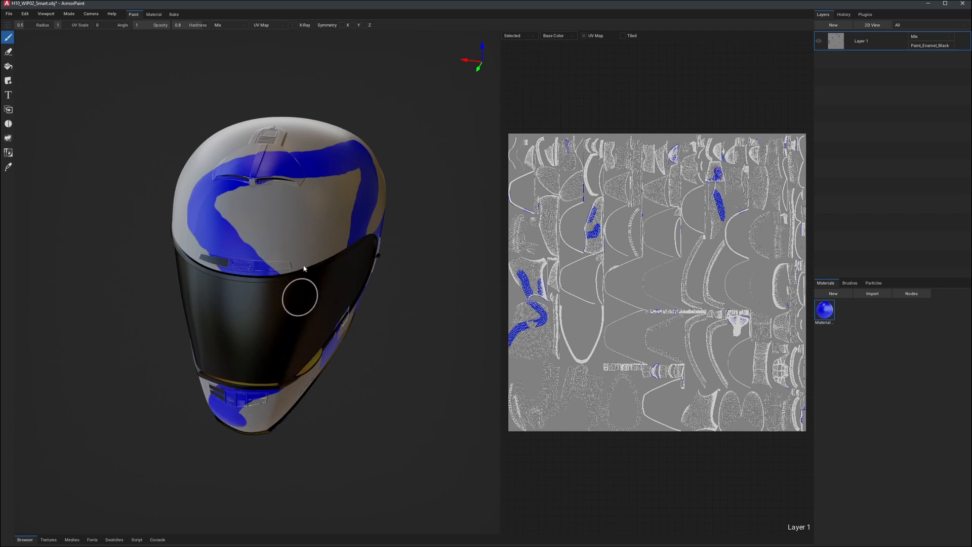
pyautogui.moveTo(304, 271)
pyautogui.mouseDown(button='right')
pyautogui.moveTo(292, 207)
pyautogui.moveTo(249, 187)
pyautogui.mouseUp(button='right')
pyautogui.click(228, 173)
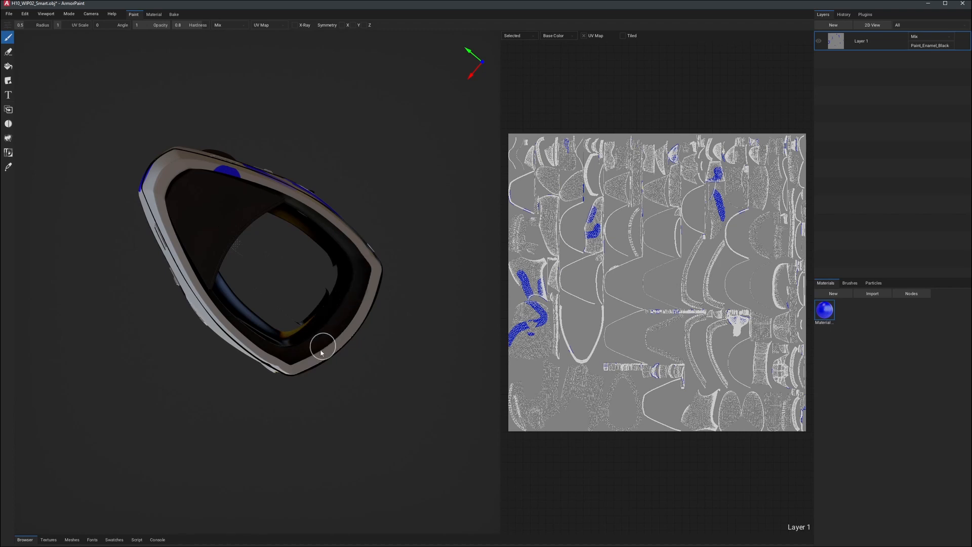
pyautogui.moveTo(321, 343)
pyautogui.mouseDown()
pyautogui.moveTo(289, 365)
pyautogui.moveTo(259, 367)
pyautogui.moveTo(174, 228)
pyautogui.moveTo(158, 191)
pyautogui.moveTo(166, 169)
pyautogui.mouseUp()
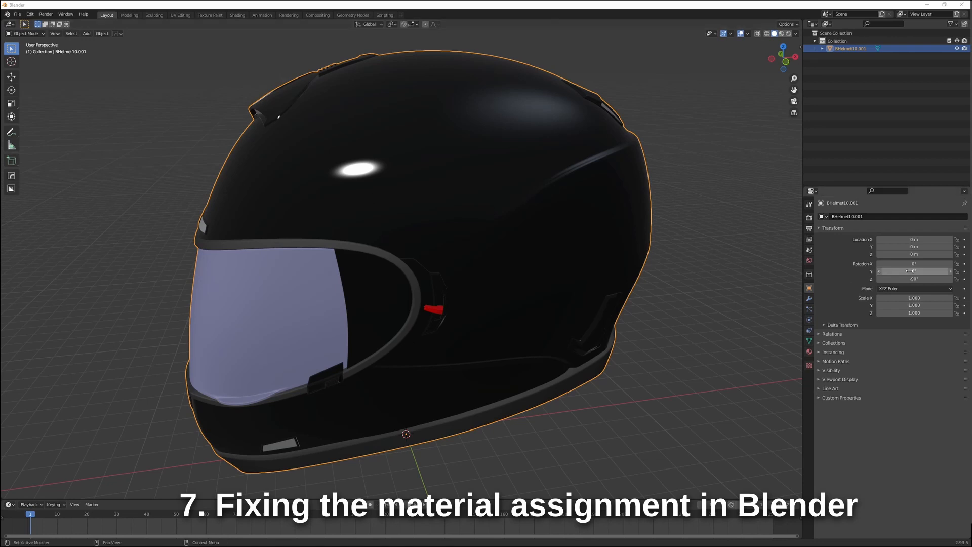
# - Enter Edit Mode on the helmet and select only the Paint_Enamel_Black.001 faces, checking them from above and below
pyautogui.click(811, 351)
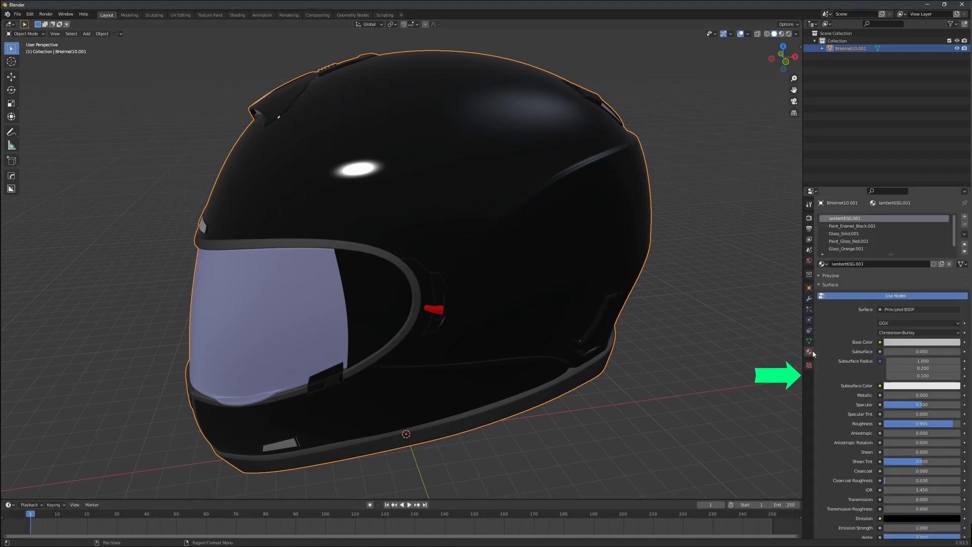
pyautogui.click(847, 227)
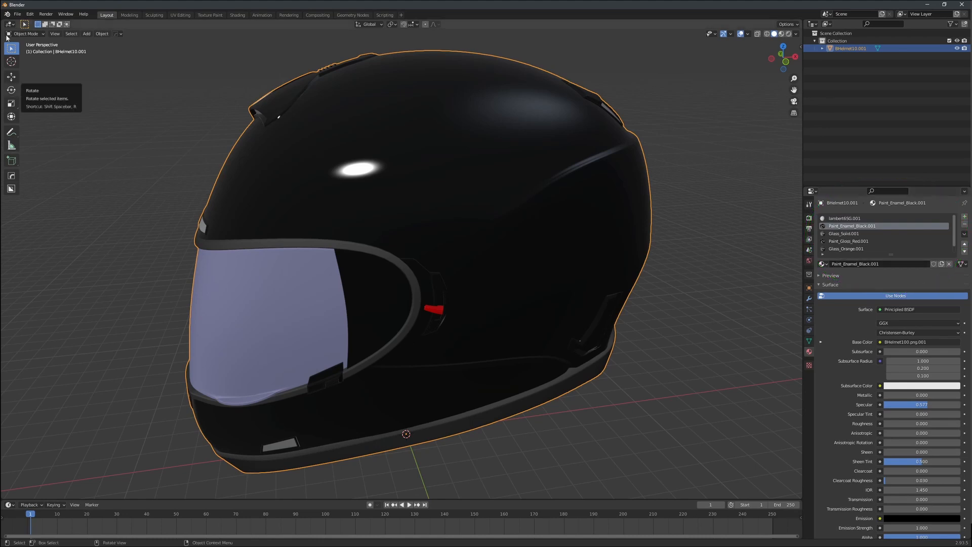
pyautogui.hotkey('ctrl', 'Tab')
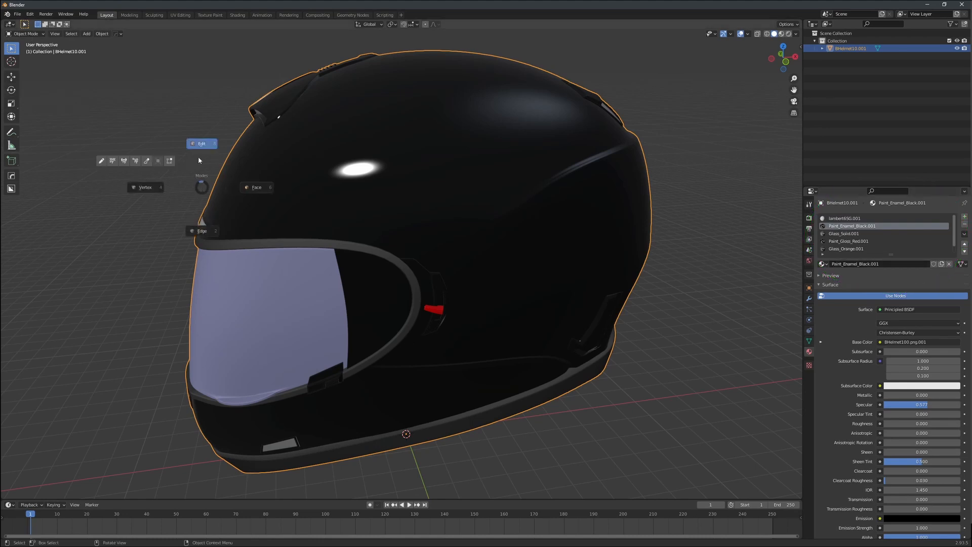
pyautogui.click(198, 160)
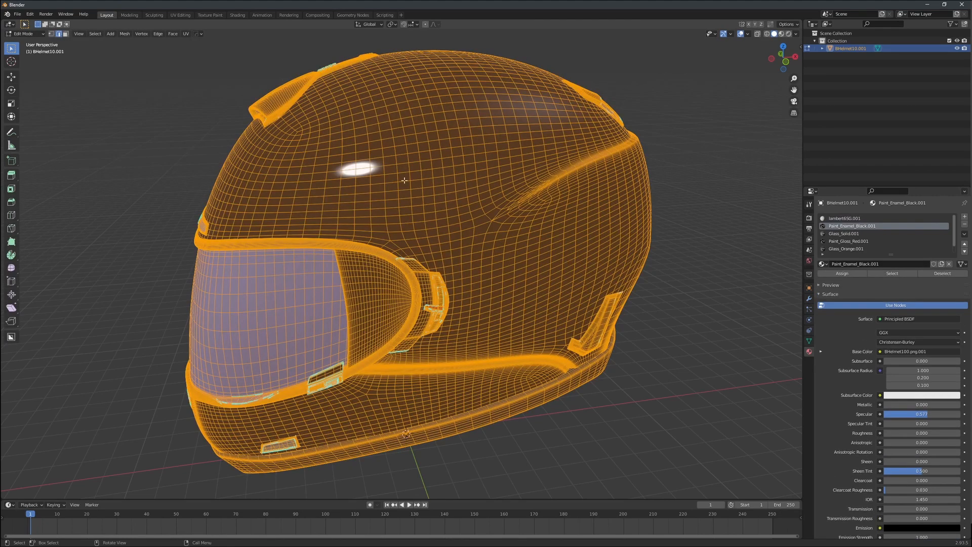
pyautogui.hotkey('alt', 'a')
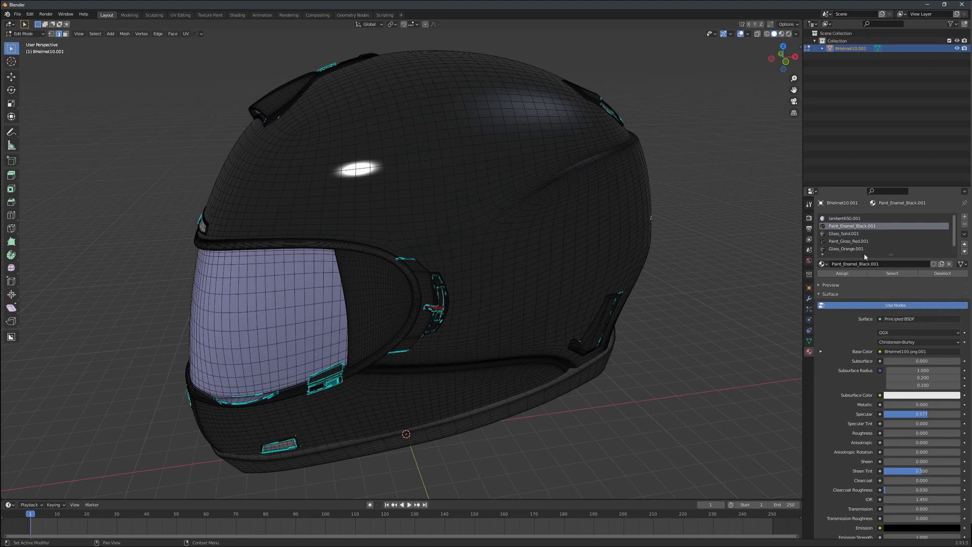
pyautogui.click(899, 274)
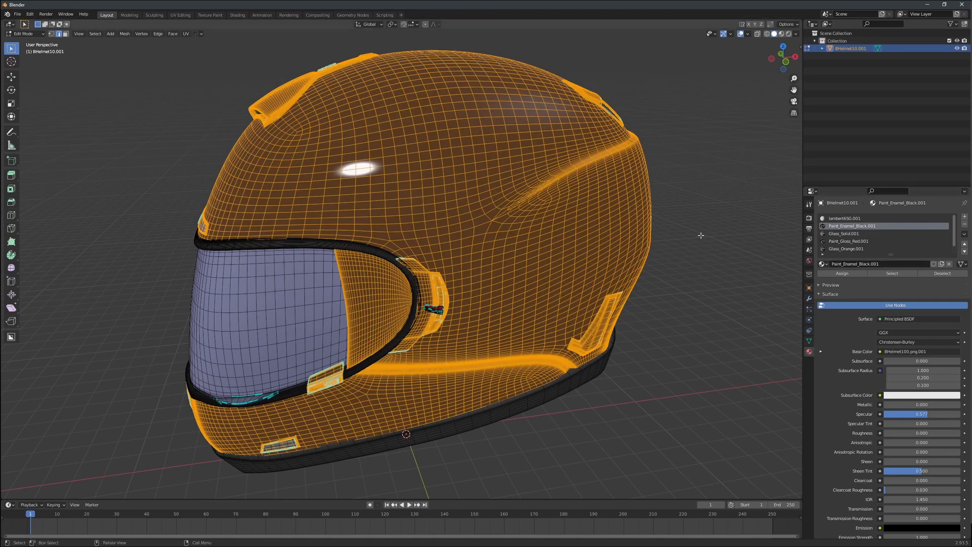
pyautogui.moveTo(713, 248); pyautogui.dragTo(753, 285, button='middle')
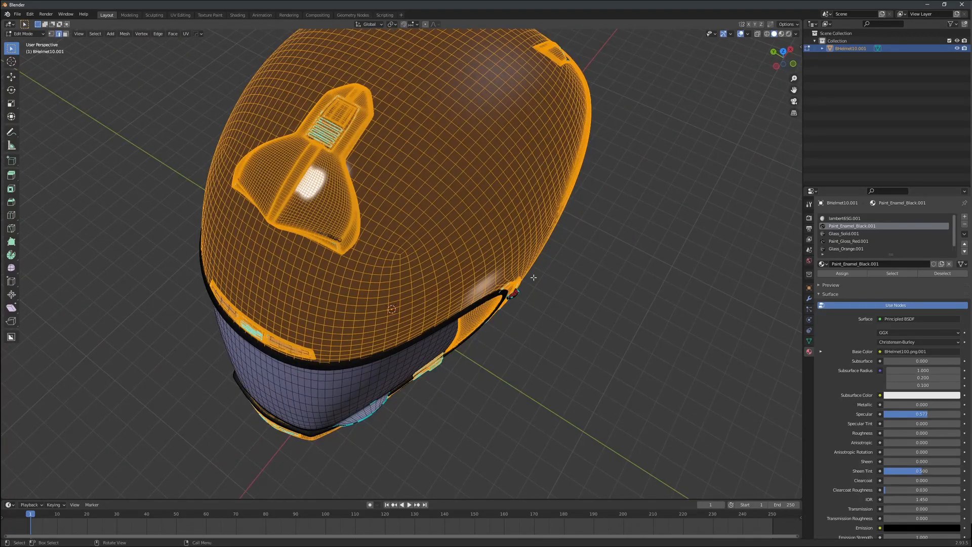
pyautogui.moveTo(534, 277); pyautogui.dragTo(446, 205, button='middle')
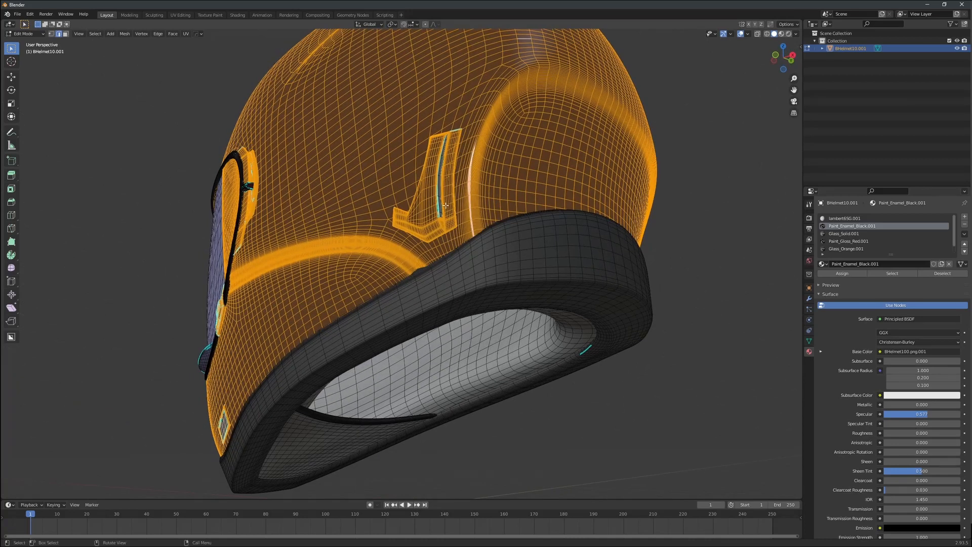
# - Clear the selection and select the Paint_Gloss_Red.001 faces to check which helmet part uses that material
pyautogui.click(846, 242)
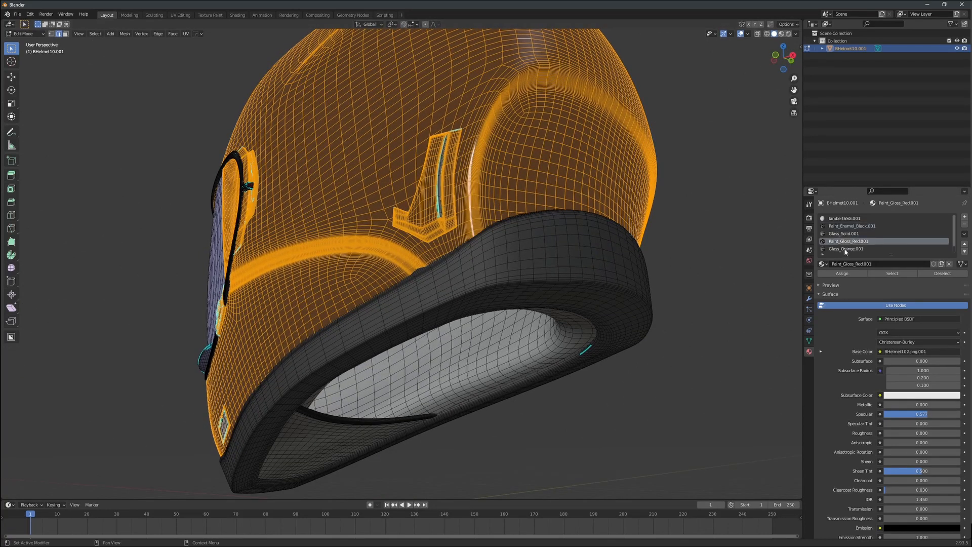
pyautogui.click(929, 274)
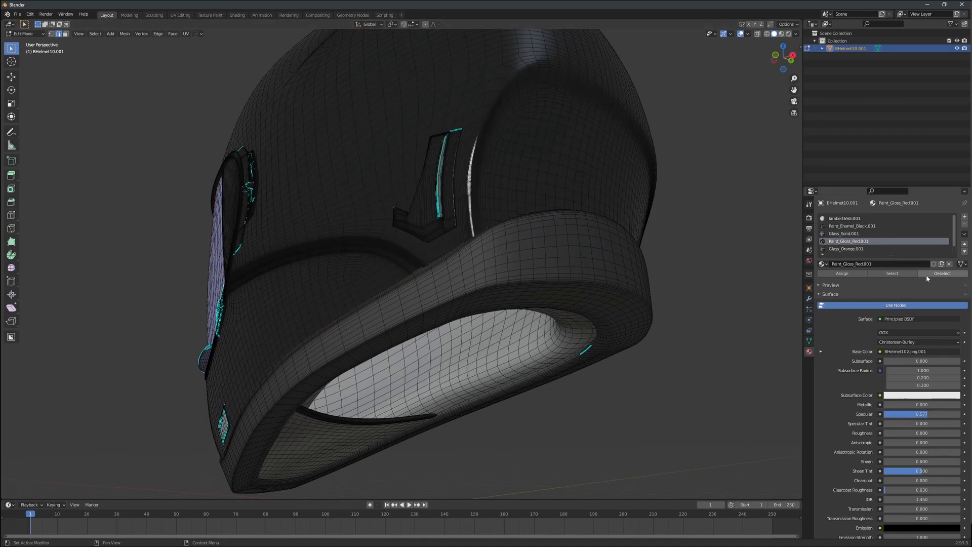
pyautogui.click(896, 277)
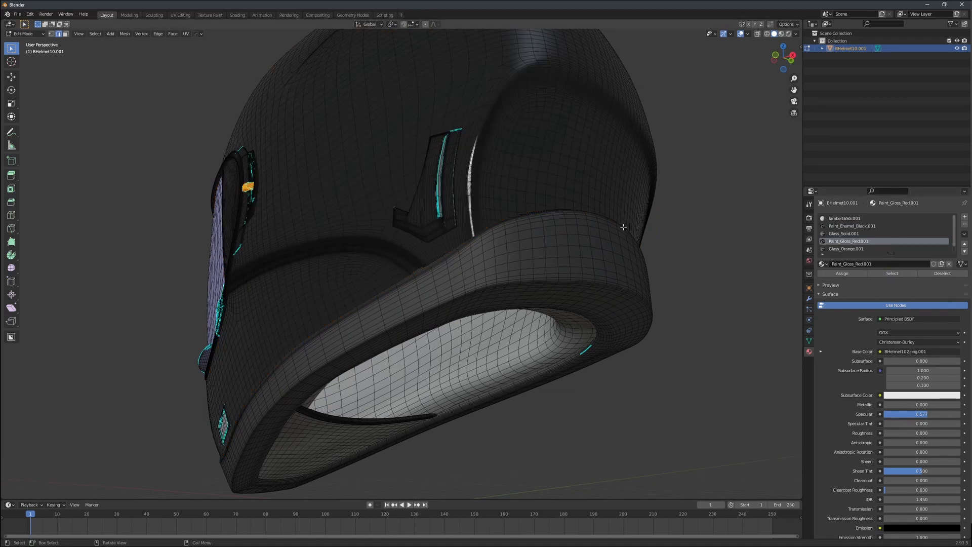
pyautogui.moveTo(624, 227); pyautogui.dragTo(605, 247, button='middle')
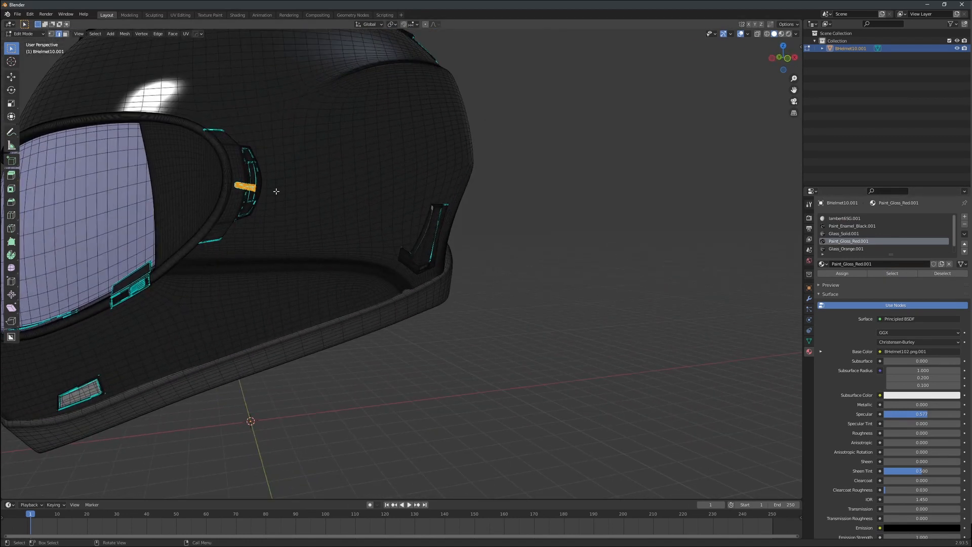
# - Select the faces assigned to Rubber_Black.001 and check which helmet parts they cover
pyautogui.scroll(-1, 845, 252)
pyautogui.click(850, 250)
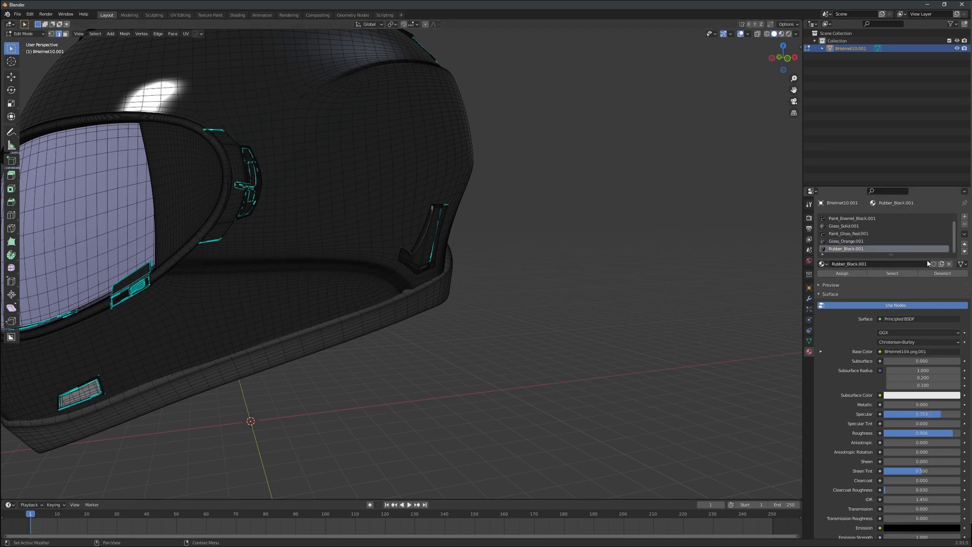
pyautogui.click(892, 273)
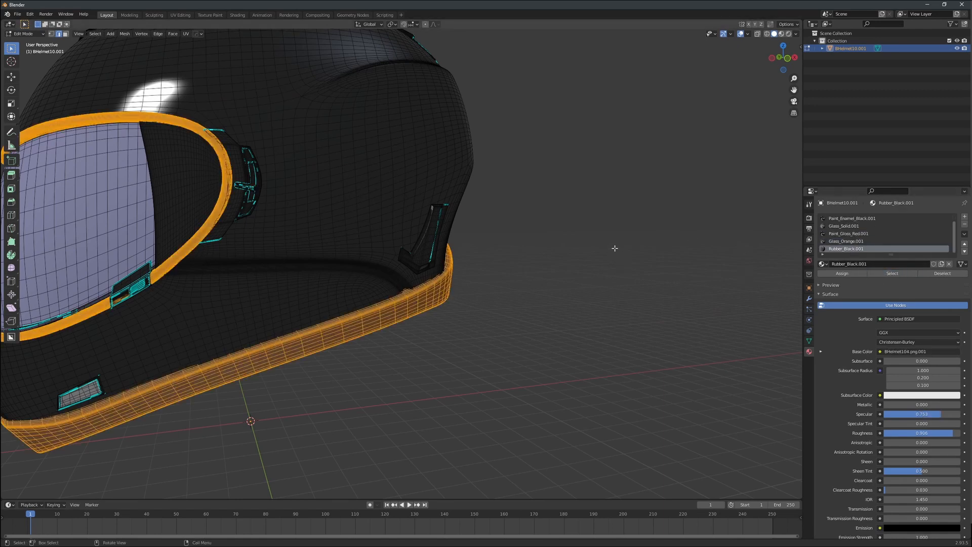
pyautogui.moveTo(615, 248); pyautogui.dragTo(515, 228, button='middle')
# - Select the lambert6SG.001 faces and examine them from inside, in front of and beside the helmet
pyautogui.click(876, 274)
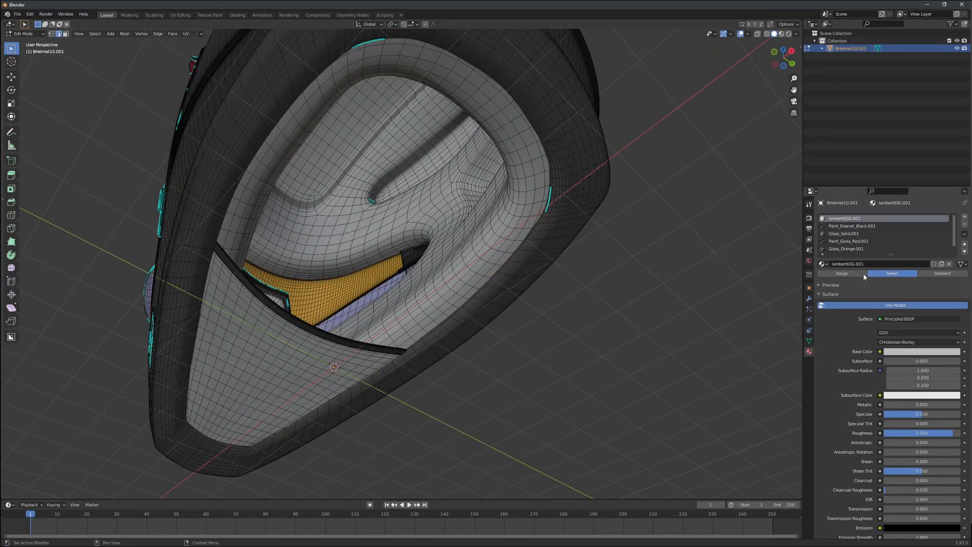
pyautogui.moveTo(644, 271); pyautogui.dragTo(351, 191, button='middle')
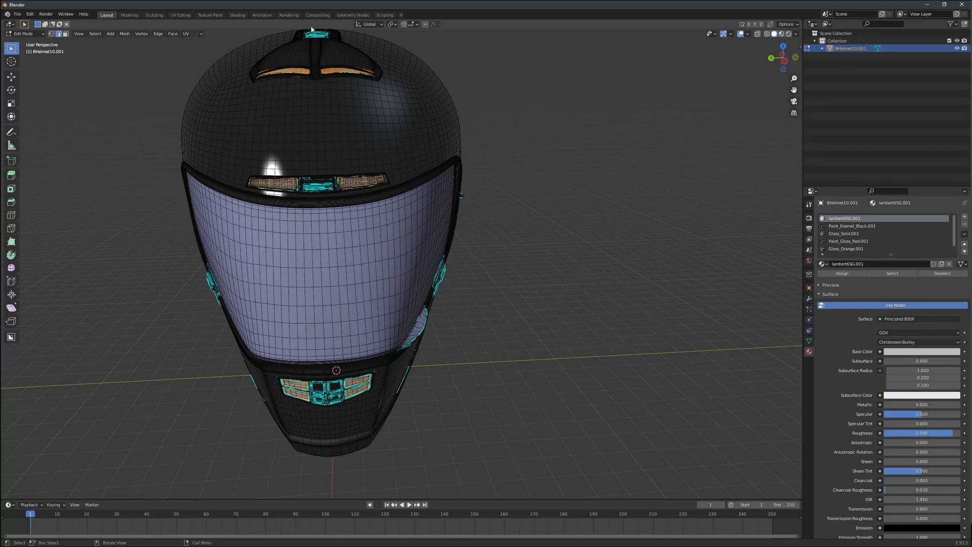
pyautogui.scroll(-2, 634, 228)
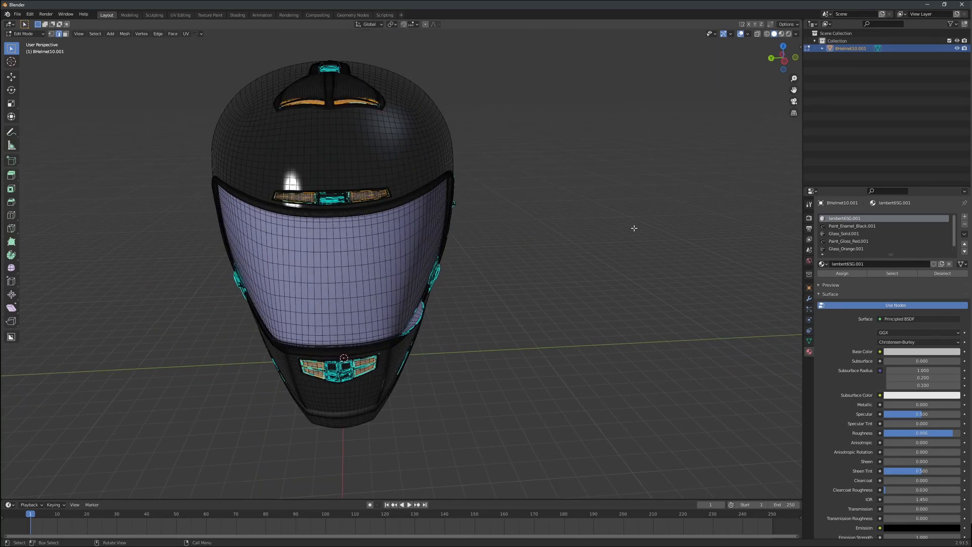
pyautogui.moveTo(636, 223); pyautogui.dragTo(560, 246, button='middle')
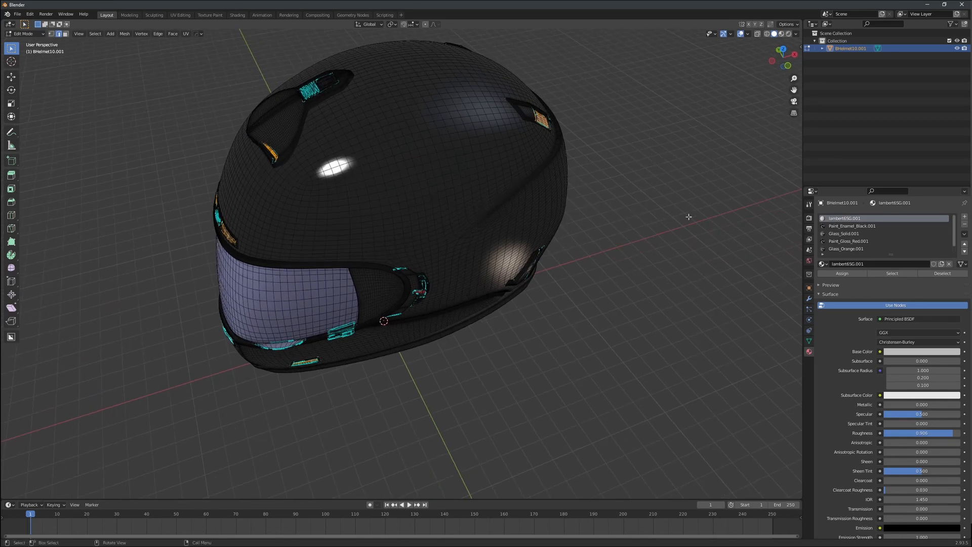
# - In face selection mode, pick a face on the helmet's top vent cover and extend the selection to all its linked faces
pyautogui.press('3')
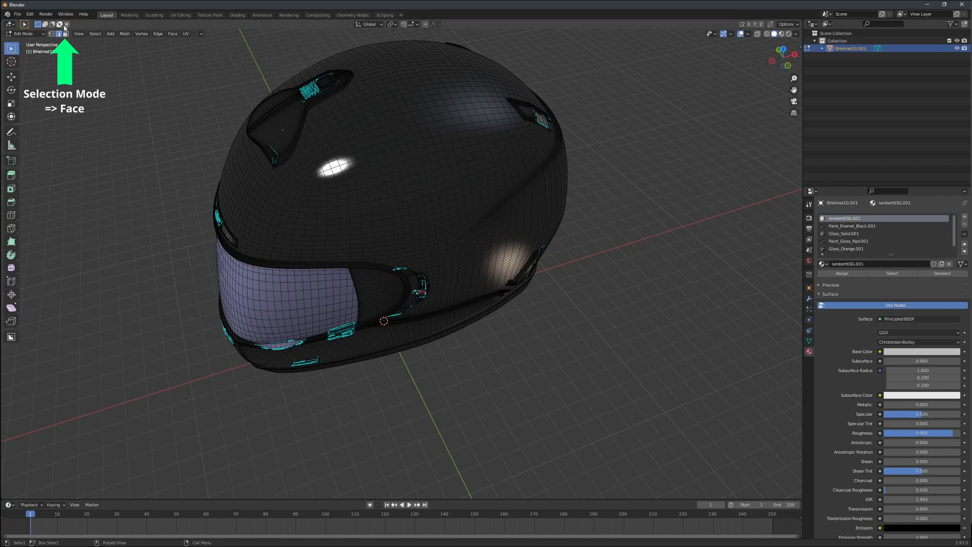
pyautogui.click(283, 125)
pyautogui.scroll(3, 293, 134)
pyautogui.scroll(-1, 280, 122)
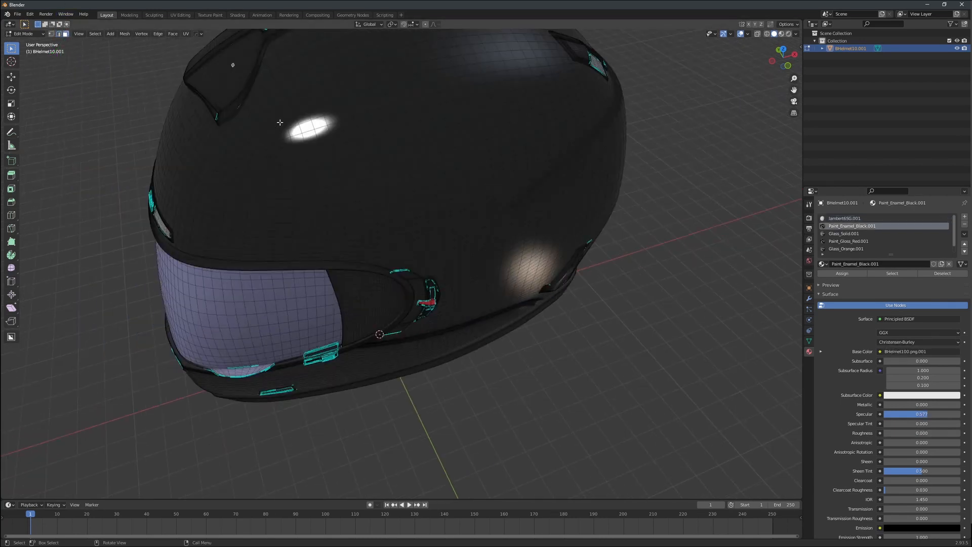
pyautogui.keyDown('shift'); pyautogui.moveTo(350, 128); pyautogui.dragTo(526, 268, button='middle'); pyautogui.keyUp('shift')
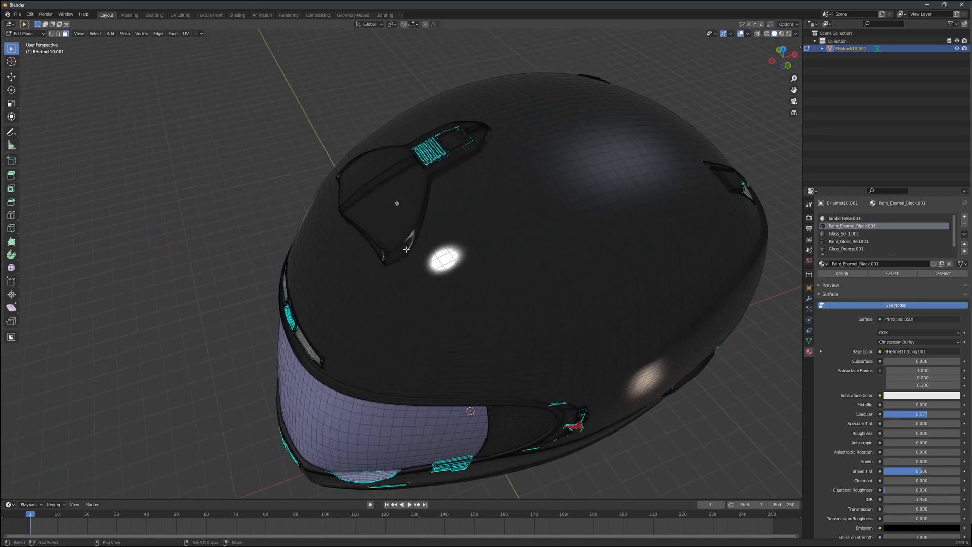
pyautogui.scroll(3, 397, 200)
pyautogui.scroll(-1, 397, 201)
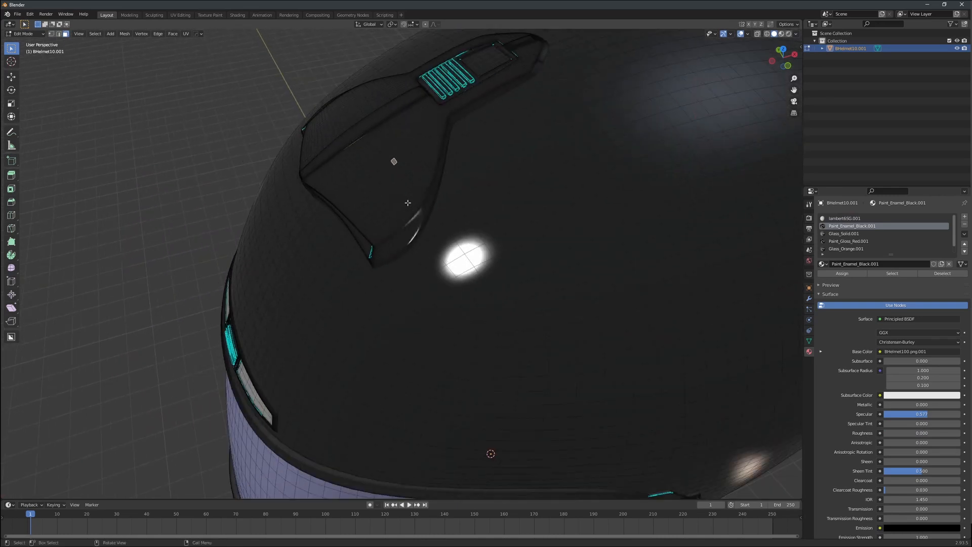
pyautogui.click(94, 35)
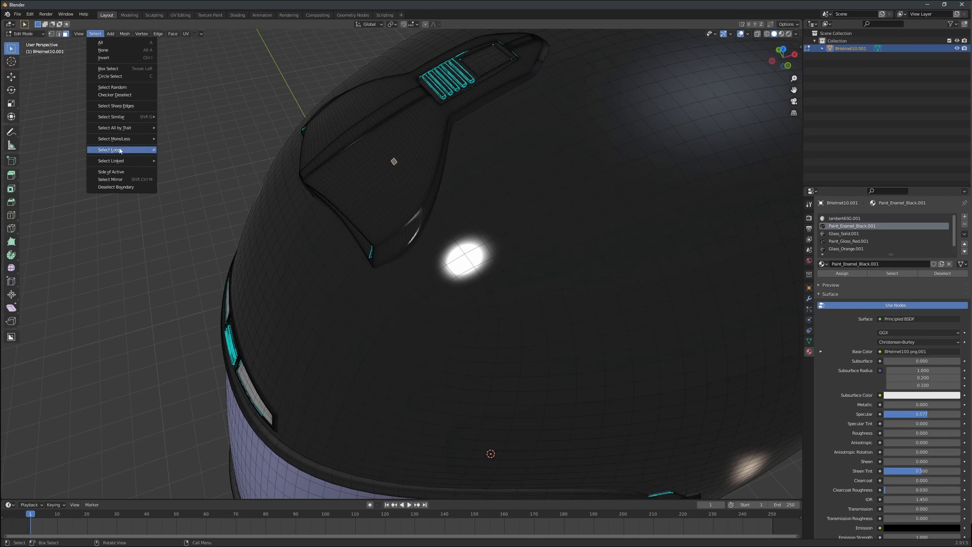
pyautogui.moveTo(117, 162)
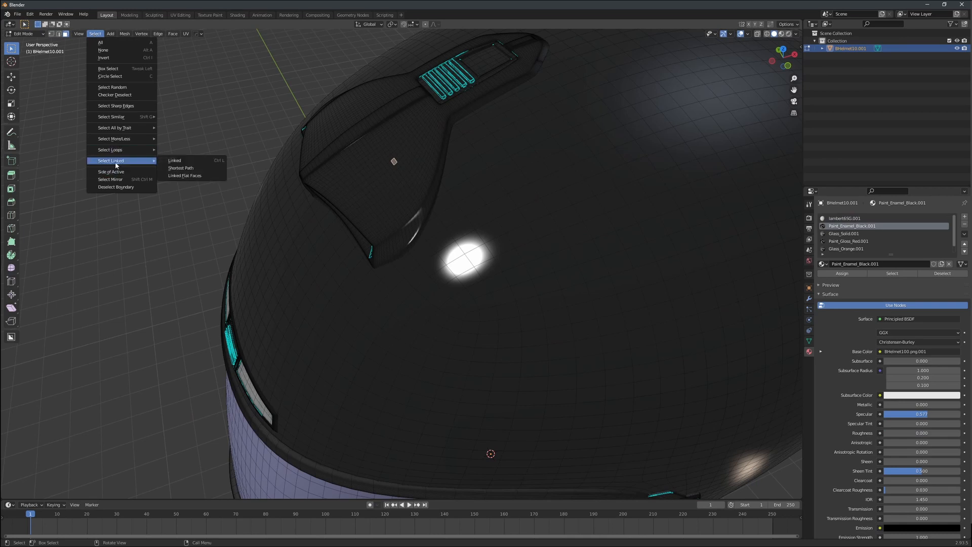
pyautogui.click(172, 164)
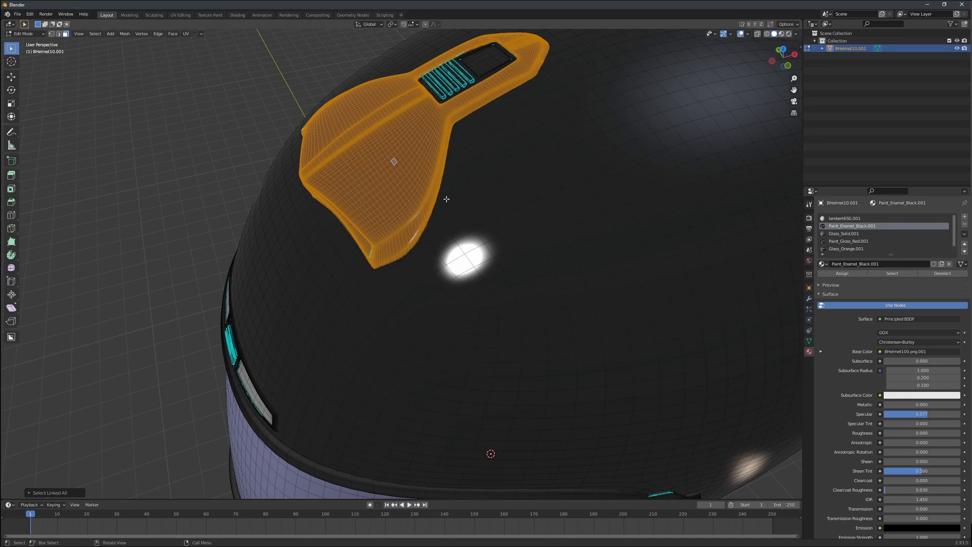
# - Add a material slot to the helmet with a new material named Plastic_Black
pyautogui.scroll(-2, 449, 182)
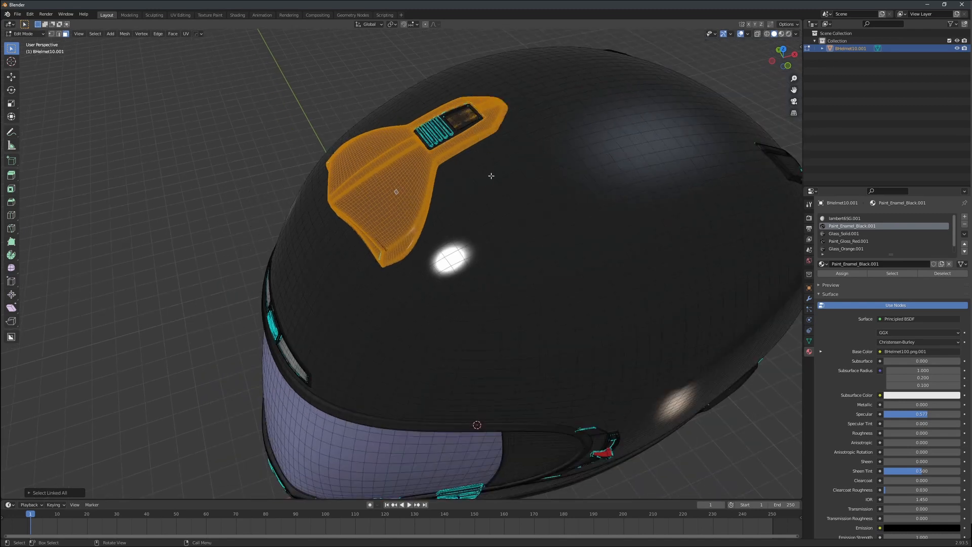
pyautogui.moveTo(491, 176)
pyautogui.mouseDown(button='middle')
pyautogui.moveTo(495, 224)
pyautogui.moveTo(476, 192)
pyautogui.moveTo(473, 148)
pyautogui.moveTo(459, 173)
pyautogui.moveTo(482, 175)
pyautogui.mouseUp(button='middle')
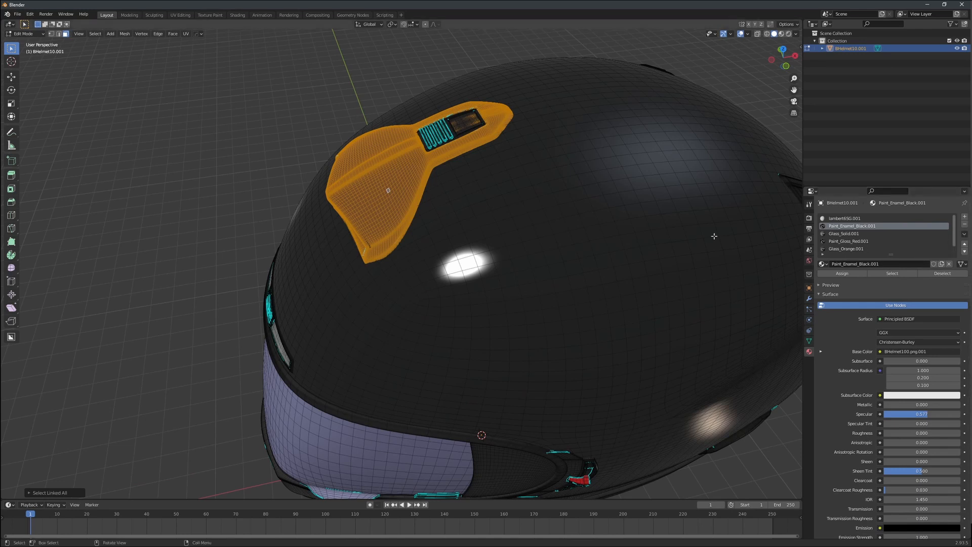
pyautogui.moveTo(708, 231); pyautogui.dragTo(672, 227, button='middle')
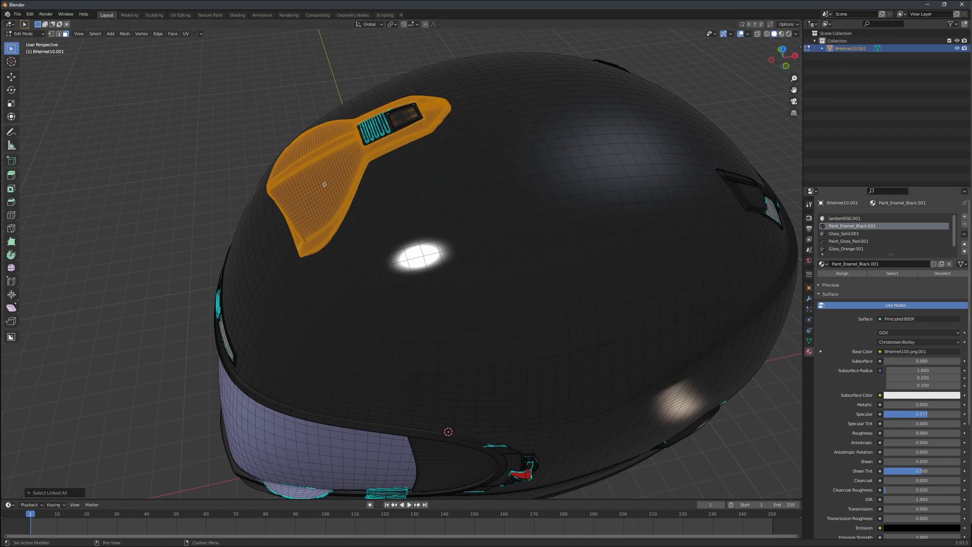
pyautogui.click(965, 218)
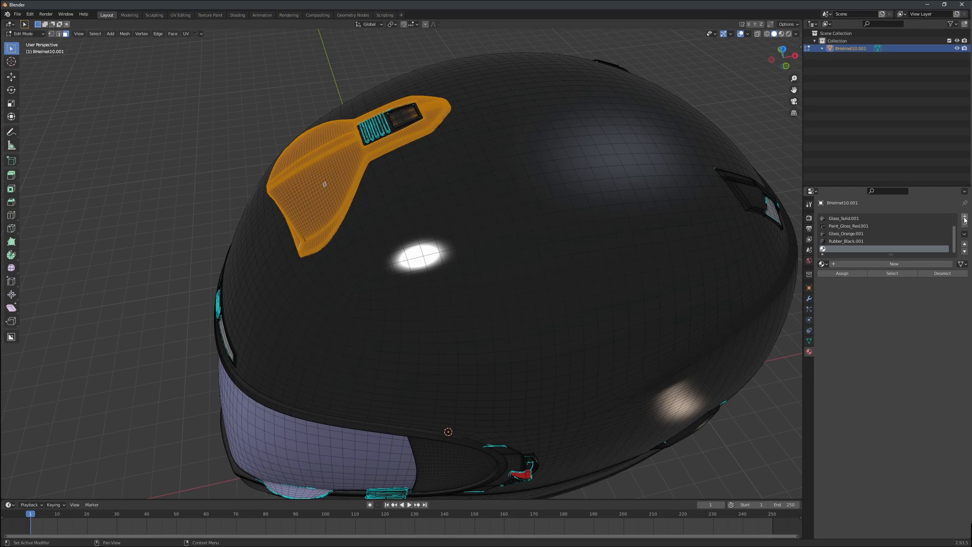
pyautogui.click(894, 265)
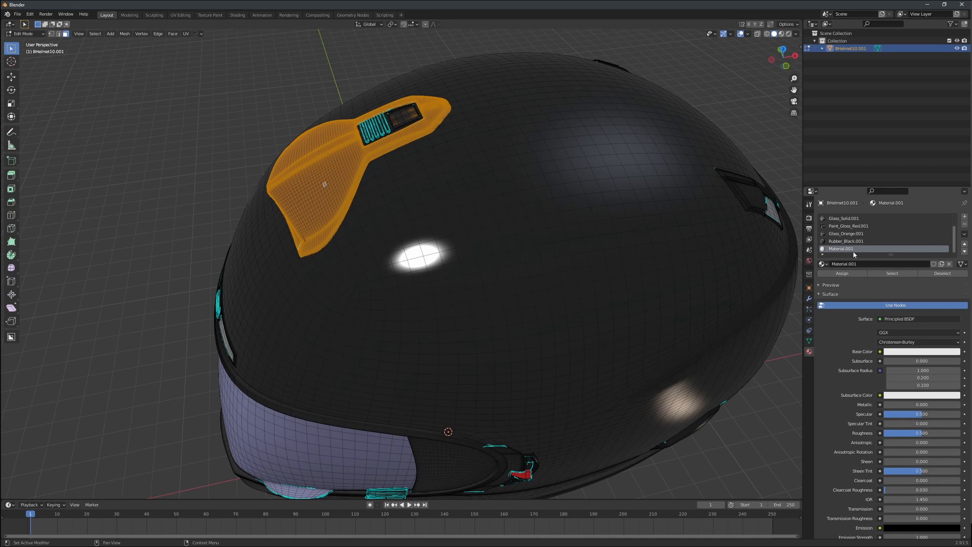
pyautogui.doubleClick(853, 249)
pyautogui.write('Plastic Black')
pyautogui.press('Return')
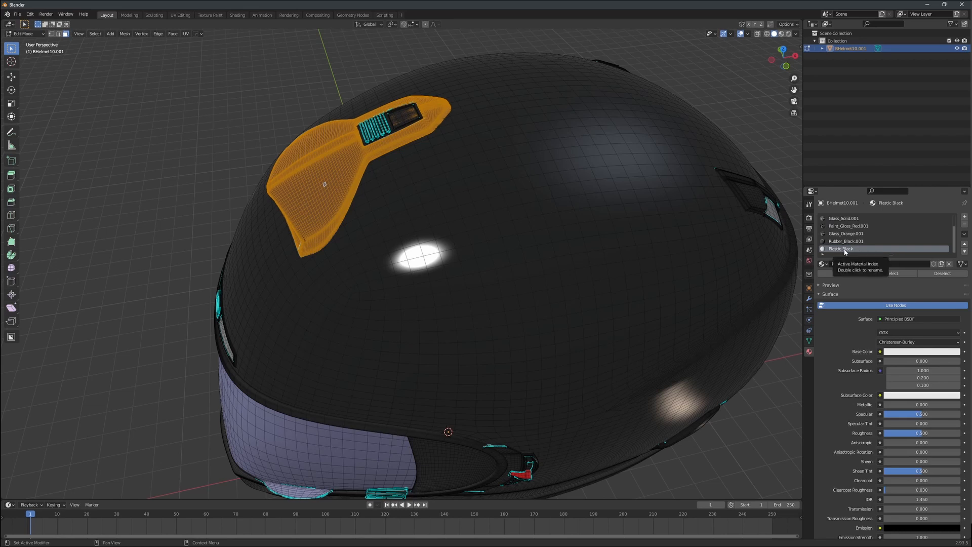
pyautogui.doubleClick(845, 249)
pyautogui.write('Pl')
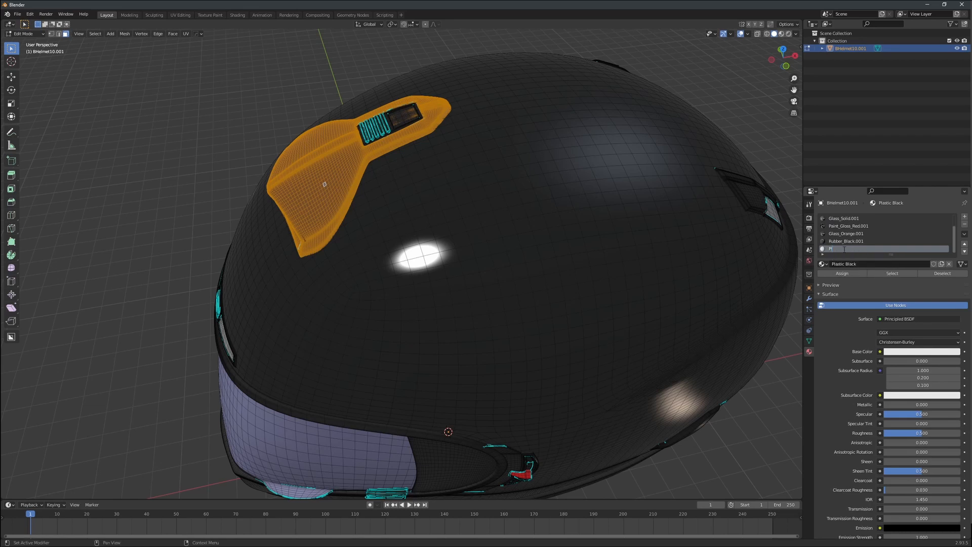
pyautogui.write('astic_ Black')
pyautogui.press('Return')
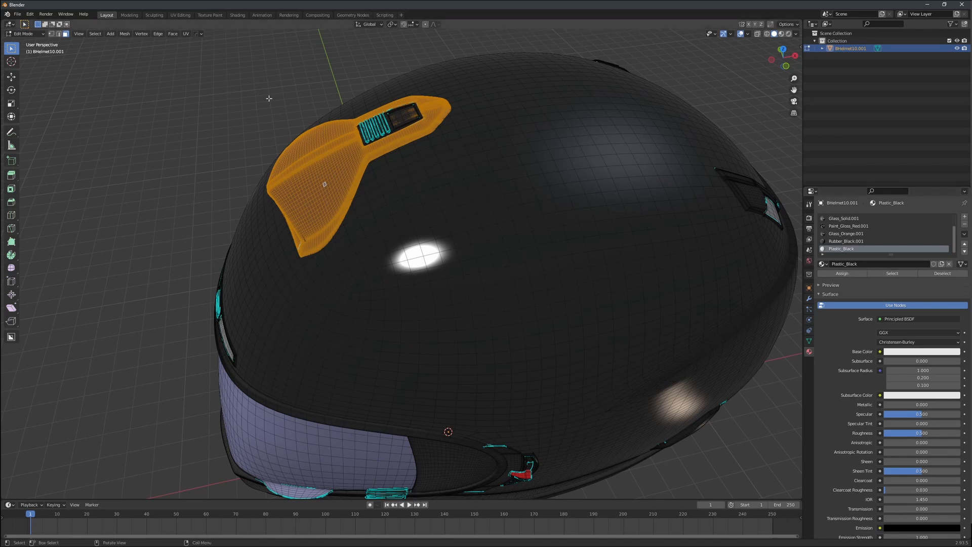
# - Assign the Plastic_Black material to the selected top vent cover and inspect the helmet from the front
pyautogui.click(856, 274)
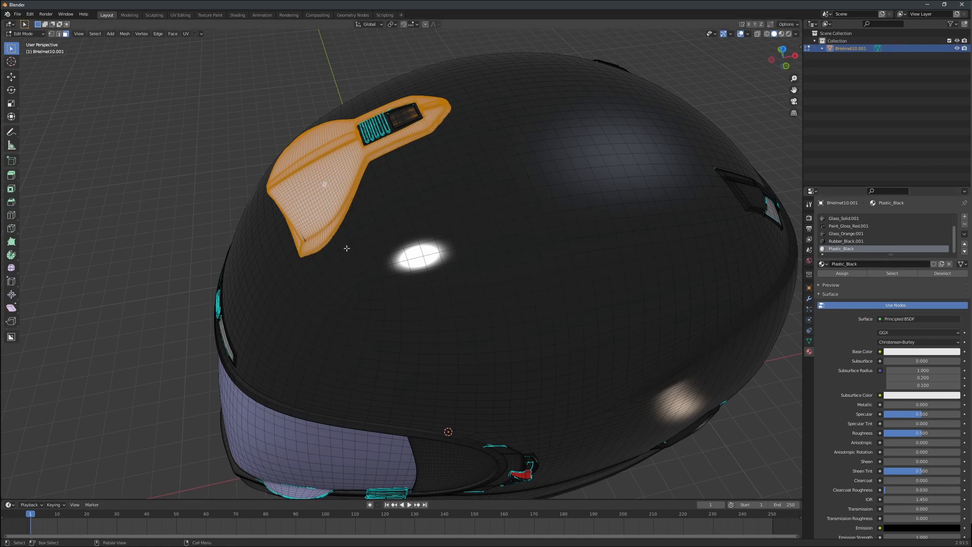
pyautogui.moveTo(364, 233); pyautogui.dragTo(452, 203, button='middle')
pyautogui.scroll(4, 382, 250)
pyautogui.scroll(-5, 384, 256)
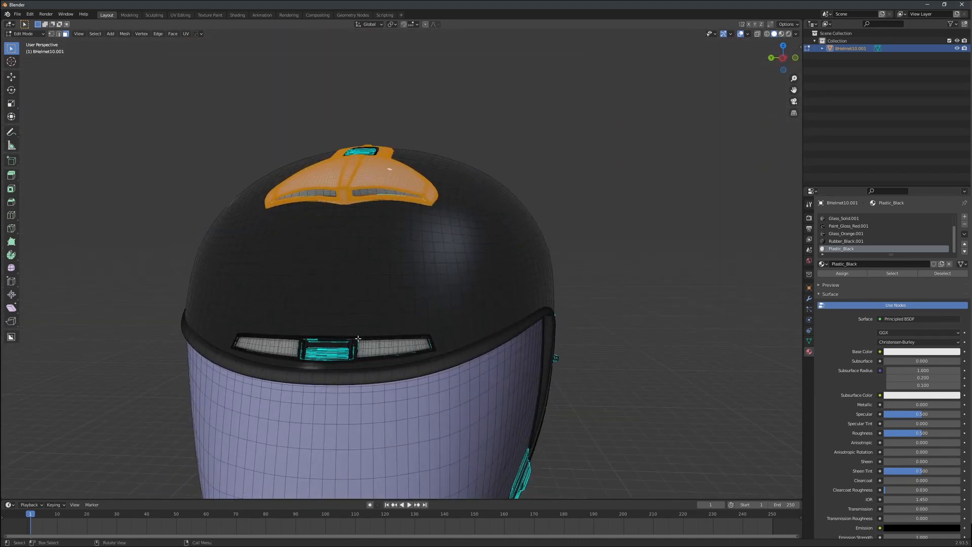
# - Pick a face on the vent frame above the visor and extend the selection to all its linked faces
pyautogui.click(414, 345)
pyautogui.scroll(-6, 400, 375)
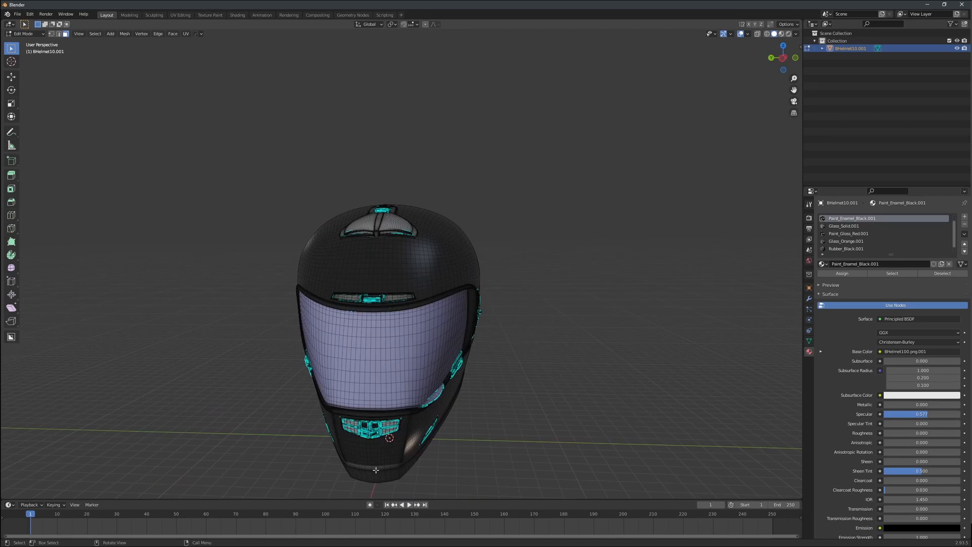
pyautogui.keyDown('ctrl'); pyautogui.click(419, 421); pyautogui.keyUp('ctrl')
pyautogui.scroll(4, 385, 364)
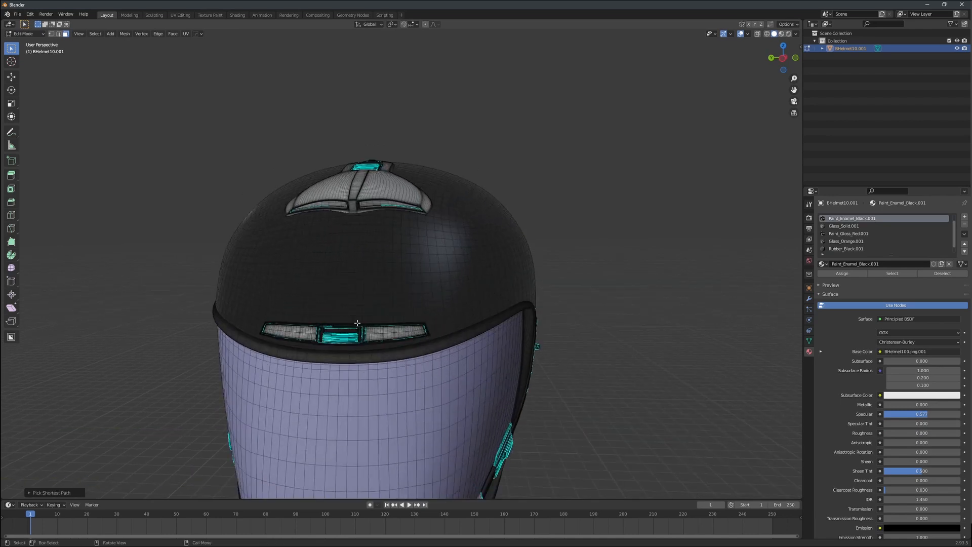
pyautogui.scroll(3, 363, 325)
pyautogui.hotkey('ctrl', 'l')
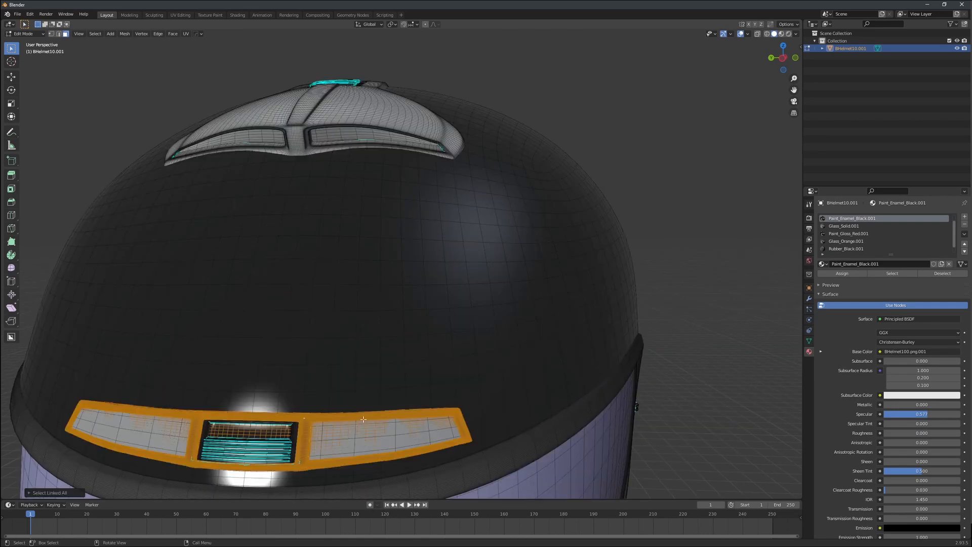
# - Select the two vent covers at the back of the helmet and try to assign the Plastic_Black material to them
pyautogui.moveTo(363, 325); pyautogui.dragTo(521, 336, button='middle')
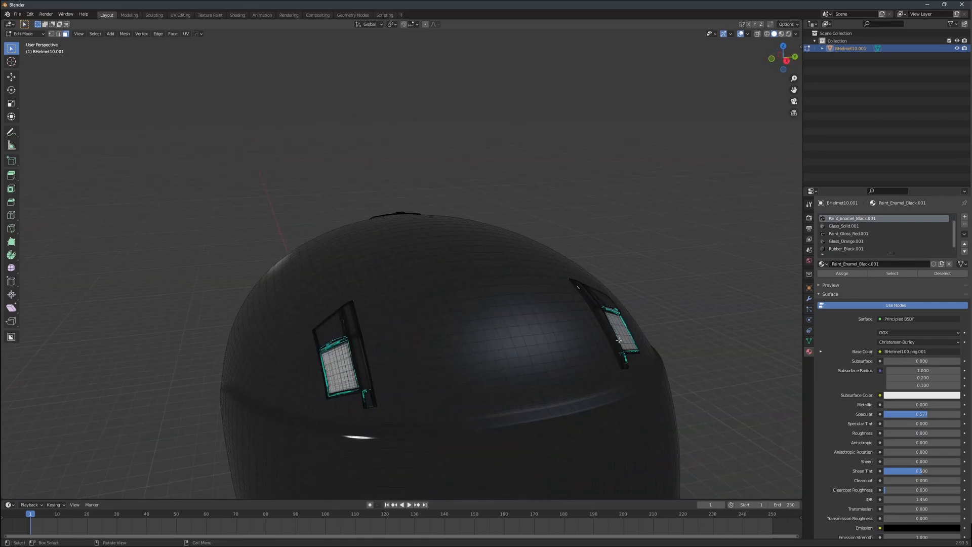
pyautogui.click(851, 276)
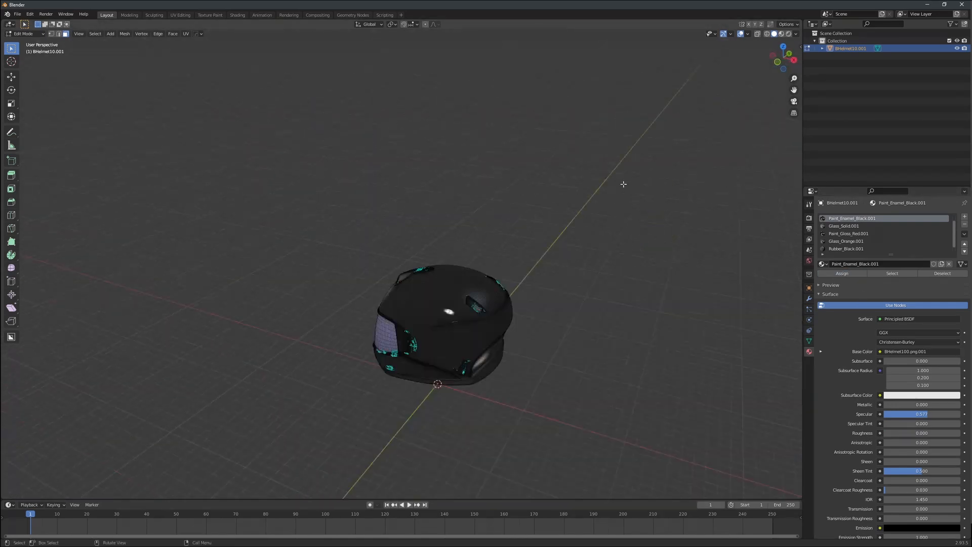
pyautogui.scroll(2, 623, 184)
pyautogui.hotkey('ctrl', 'z')
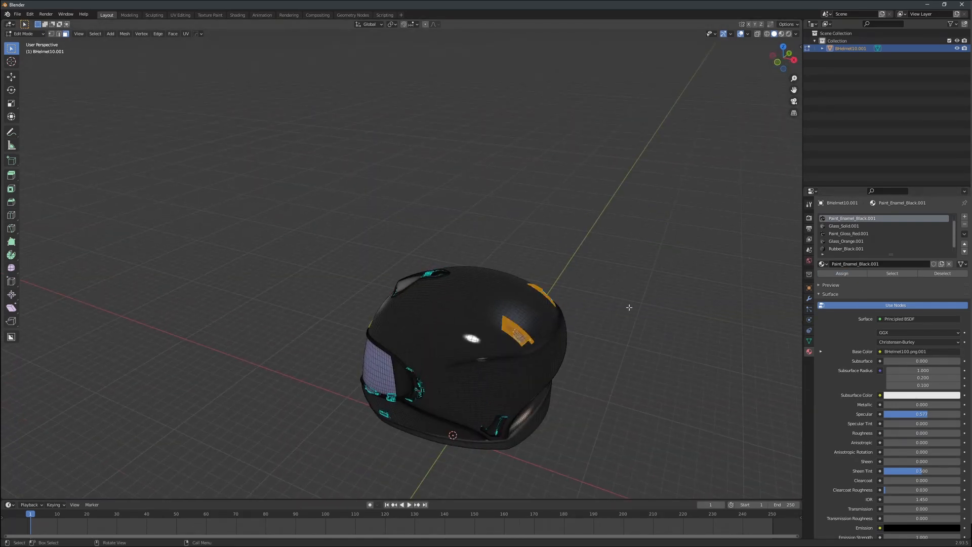
pyautogui.scroll(3, 630, 306)
pyautogui.scroll(-1, 840, 241)
pyautogui.click(841, 250)
pyautogui.click(825, 286)
# - Inspect the helmet from other angles and undo the last two operations
pyautogui.moveTo(608, 304); pyautogui.dragTo(648, 236, button='middle')
pyautogui.moveTo(670, 395); pyautogui.dragTo(725, 314, button='middle')
pyautogui.hotkey('ctrl', 'z')
pyautogui.hotkey('ctrl', 'z')
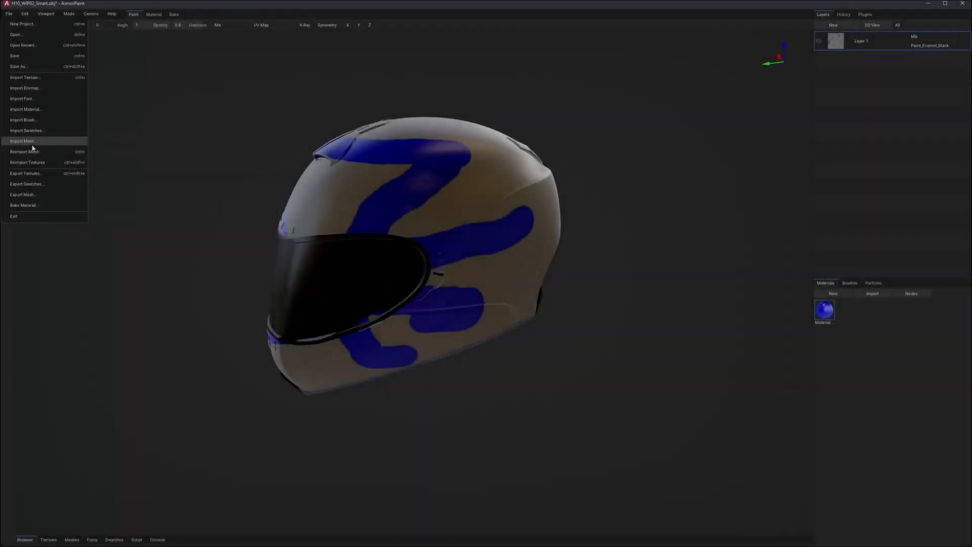
# - In ArmorPaint, import the mesh H10_WIP05_SUVN3.obj from the BlackHelmetH10 folder, split by material
pyautogui.click(32, 142)
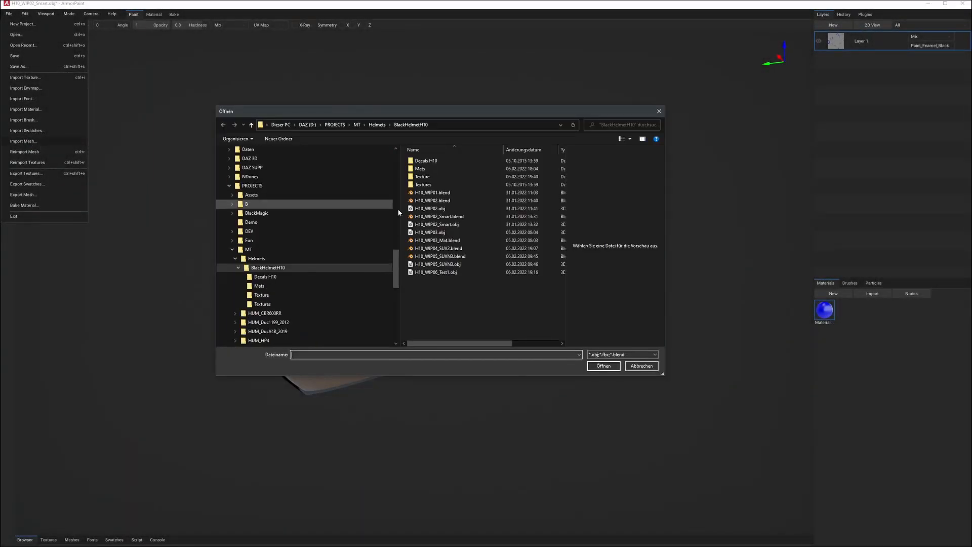
pyautogui.click(441, 264)
pyautogui.click(605, 367)
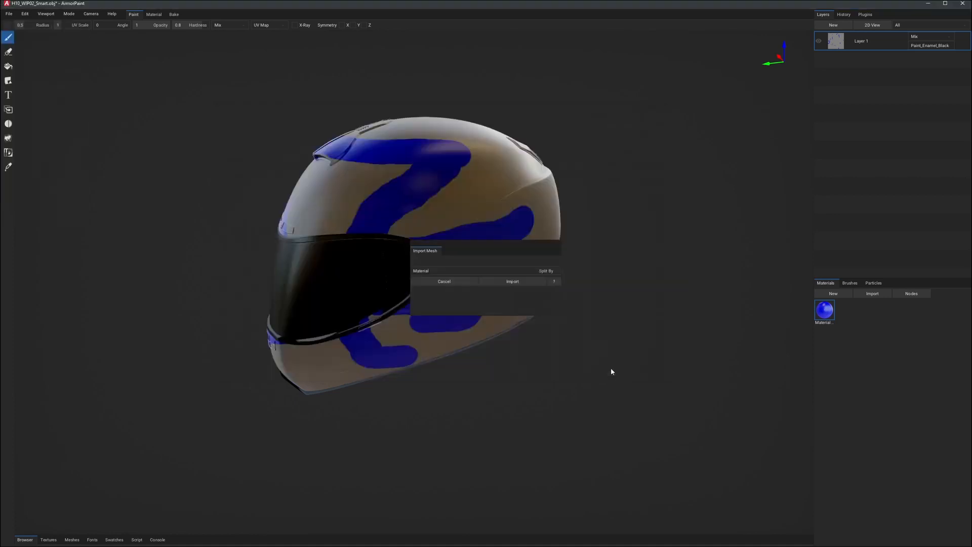
pyautogui.click(550, 270)
pyautogui.click(424, 301)
pyautogui.click(517, 283)
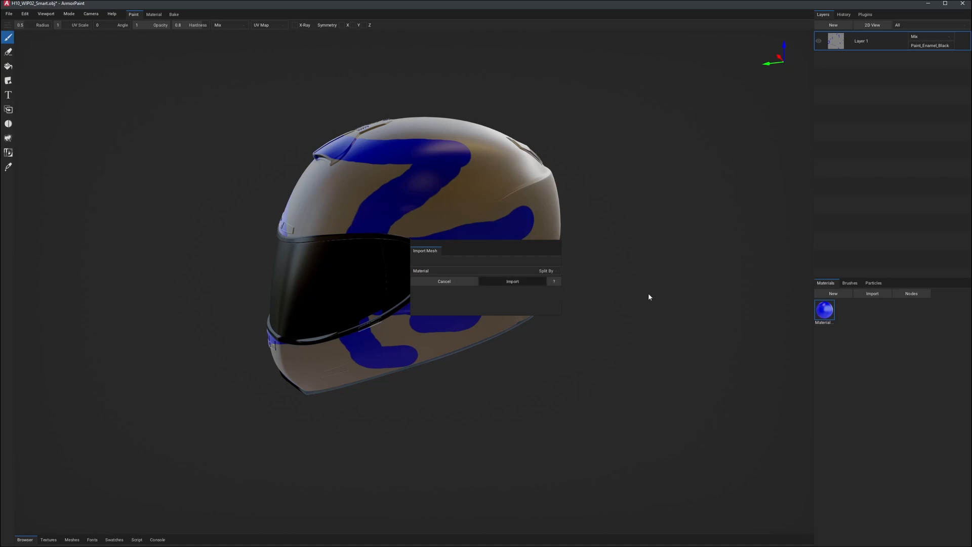
# - Restrict Layer 1 to the Paint_Enamel_Black object and inspect the helmet from above and in front
pyautogui.click(930, 47)
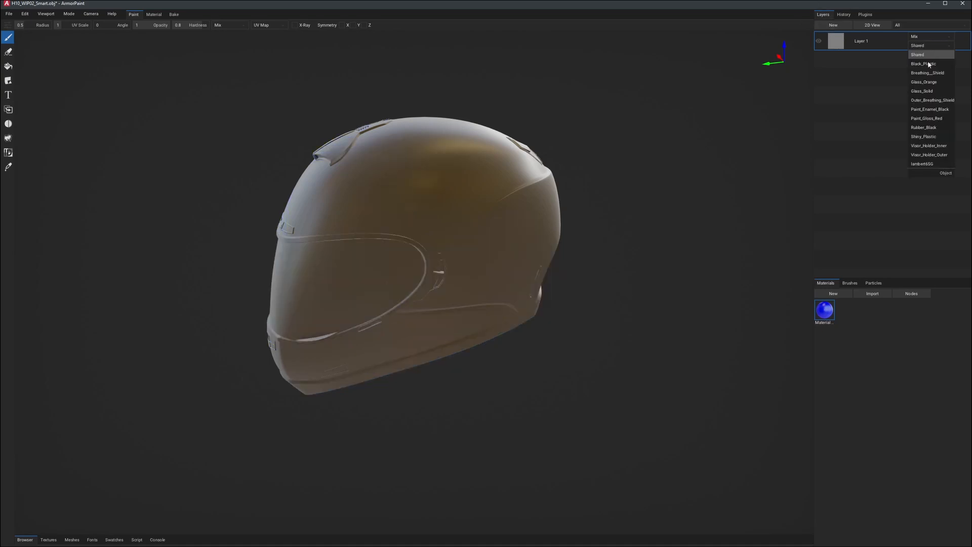
pyautogui.click(936, 112)
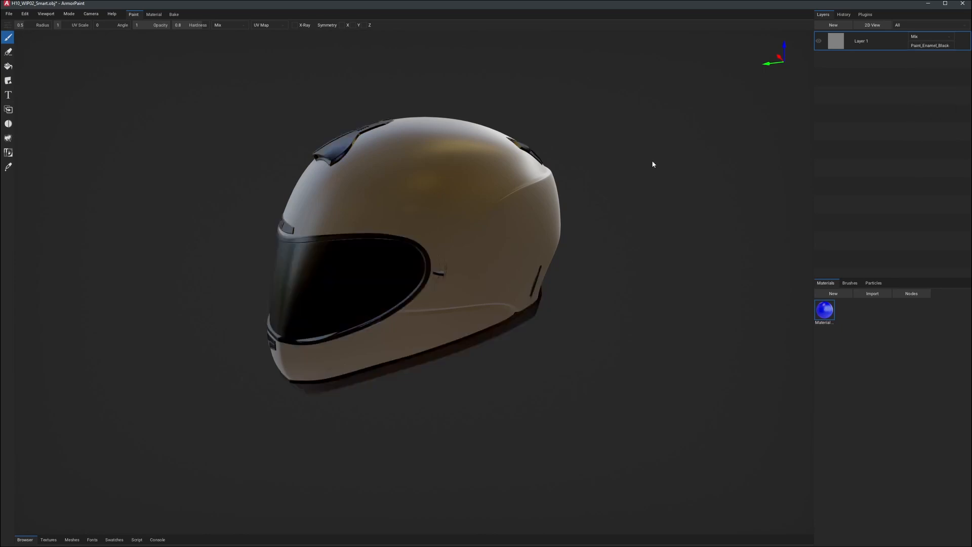
pyautogui.moveTo(440, 162); pyautogui.dragTo(474, 181, button='right')
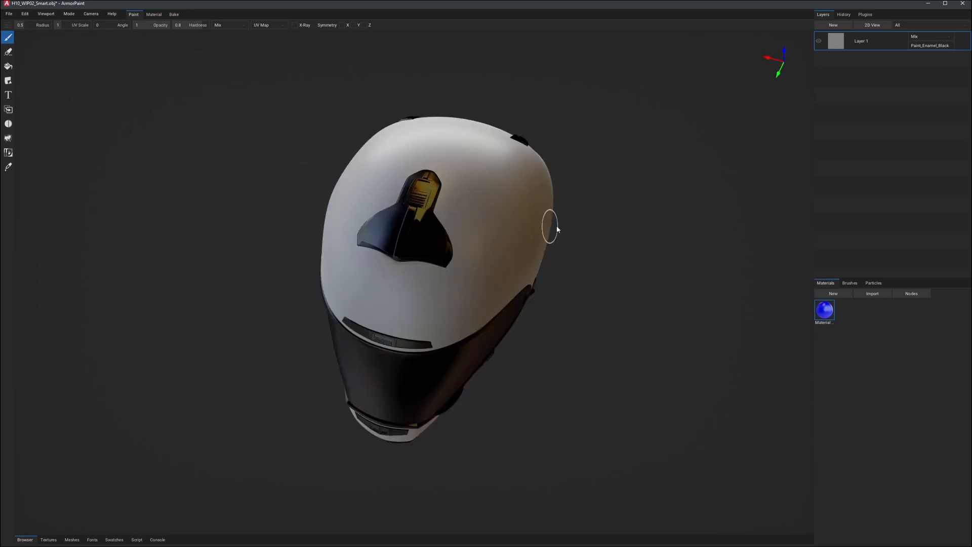
# - Paint blue brush strokes on the helmet shell beside the top vent, down to the visor edge and back up
pyautogui.moveTo(555, 202); pyautogui.dragTo(518, 208)
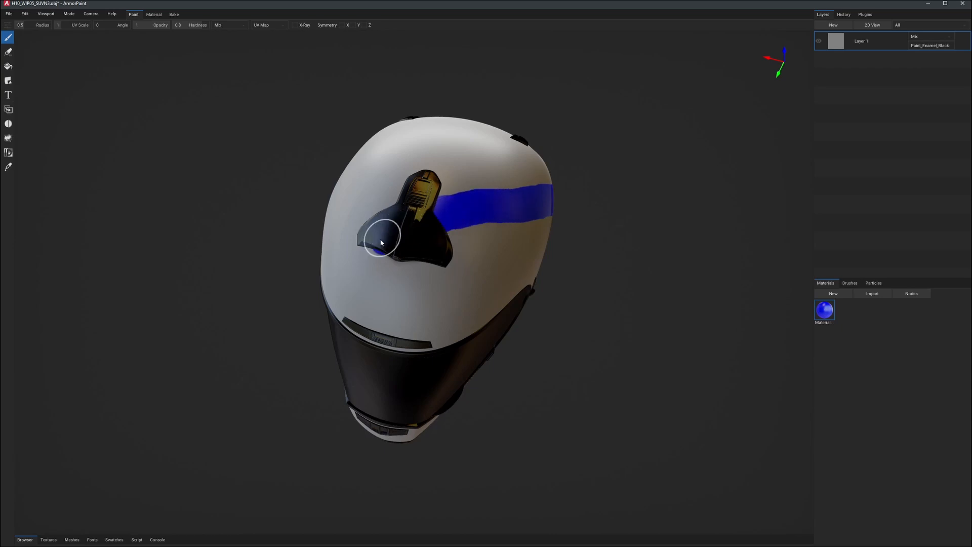
pyautogui.moveTo(388, 242)
pyautogui.mouseDown()
pyautogui.moveTo(373, 263)
pyautogui.moveTo(372, 299)
pyautogui.mouseUp()
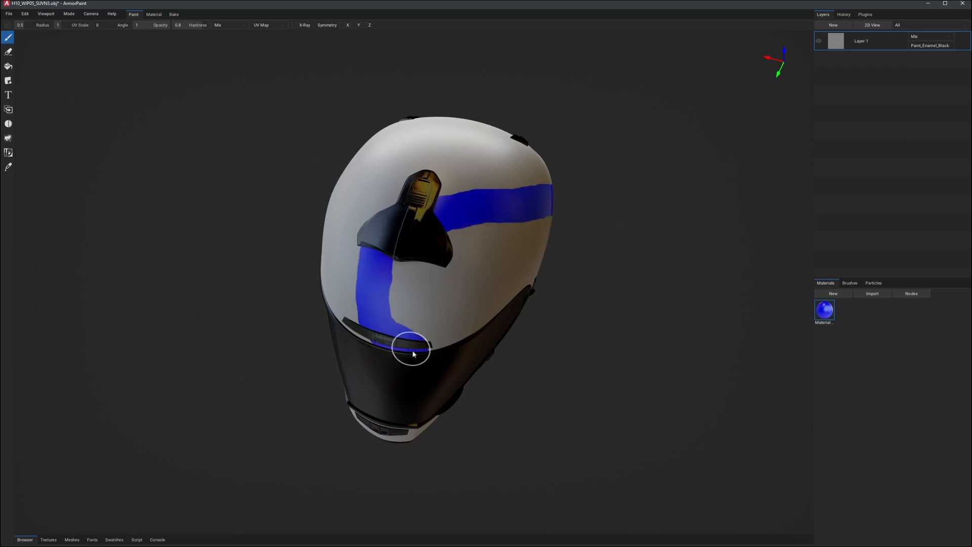
pyautogui.moveTo(413, 351)
pyautogui.mouseDown()
pyautogui.moveTo(455, 354)
pyautogui.moveTo(488, 312)
pyautogui.moveTo(506, 215)
pyautogui.mouseUp()
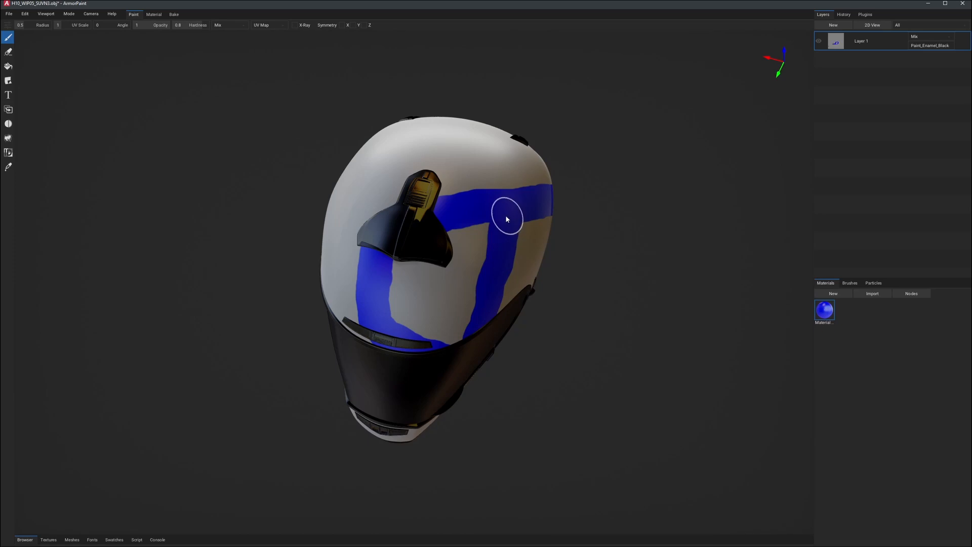
pyautogui.moveTo(507, 218)
pyautogui.mouseDown(button='right')
pyautogui.moveTo(489, 305)
pyautogui.moveTo(390, 246)
pyautogui.mouseUp(button='right')
pyautogui.moveTo(461, 207); pyautogui.dragTo(459, 220)
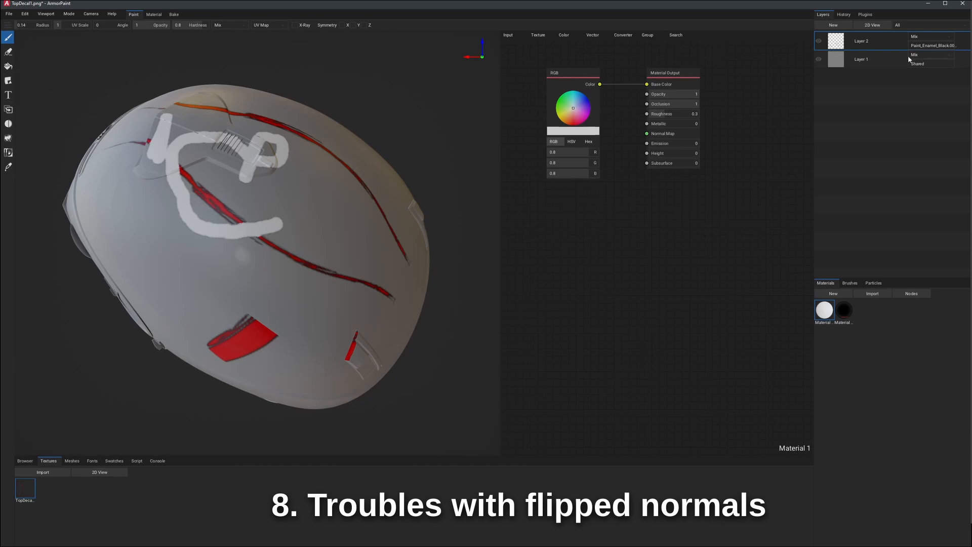
# - Restrict Layer 2 to the Rubber_Black.001 object and brush white paint along the inside of the helmet's neck opening
pyautogui.click(927, 48)
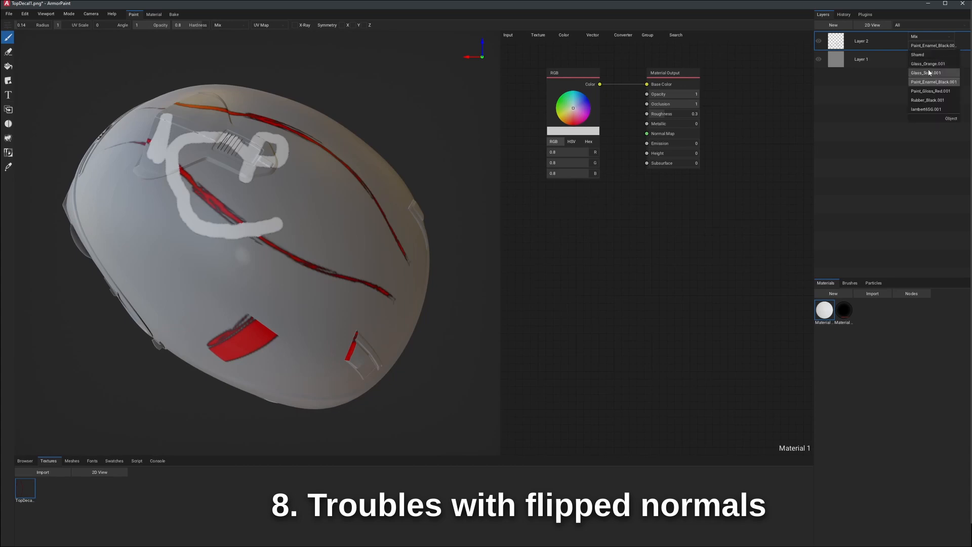
pyautogui.click(930, 101)
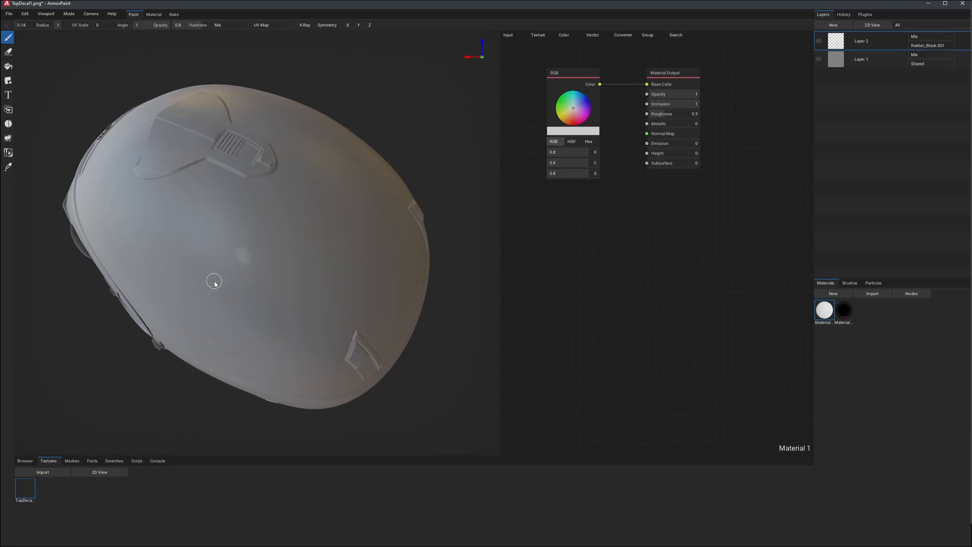
pyautogui.moveTo(214, 281)
pyautogui.mouseDown(button='middle')
pyautogui.moveTo(258, 256)
pyautogui.moveTo(213, 278)
pyautogui.mouseUp(button='middle')
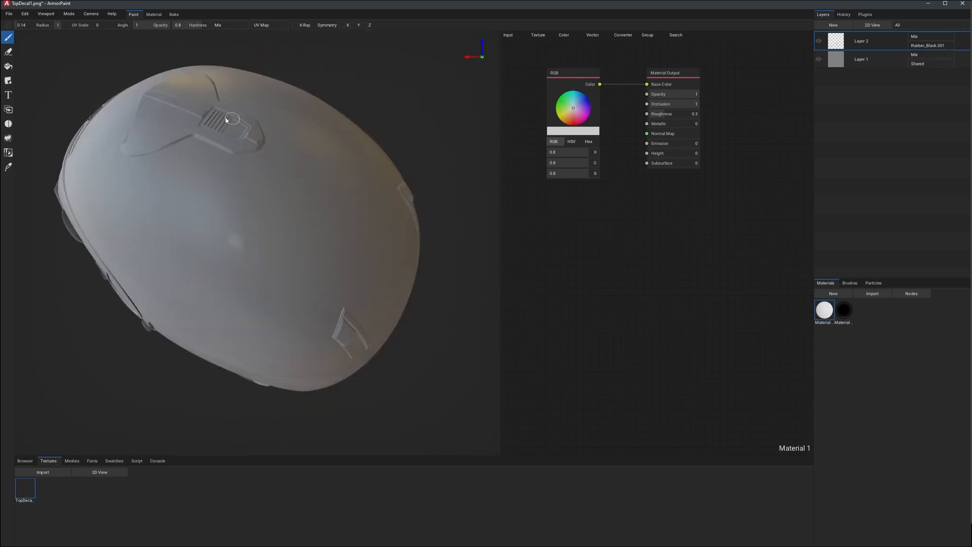
pyautogui.moveTo(235, 238); pyautogui.dragTo(277, 259, button='middle')
pyautogui.moveTo(277, 259); pyautogui.dragTo(326, 178, button='right')
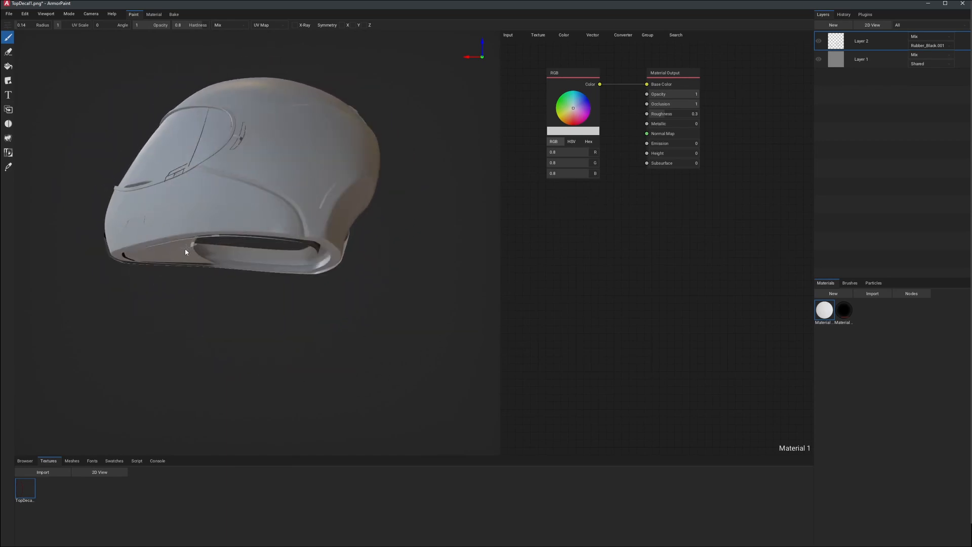
pyautogui.moveTo(198, 251)
pyautogui.mouseDown()
pyautogui.moveTo(319, 261)
pyautogui.moveTo(336, 241)
pyautogui.mouseUp()
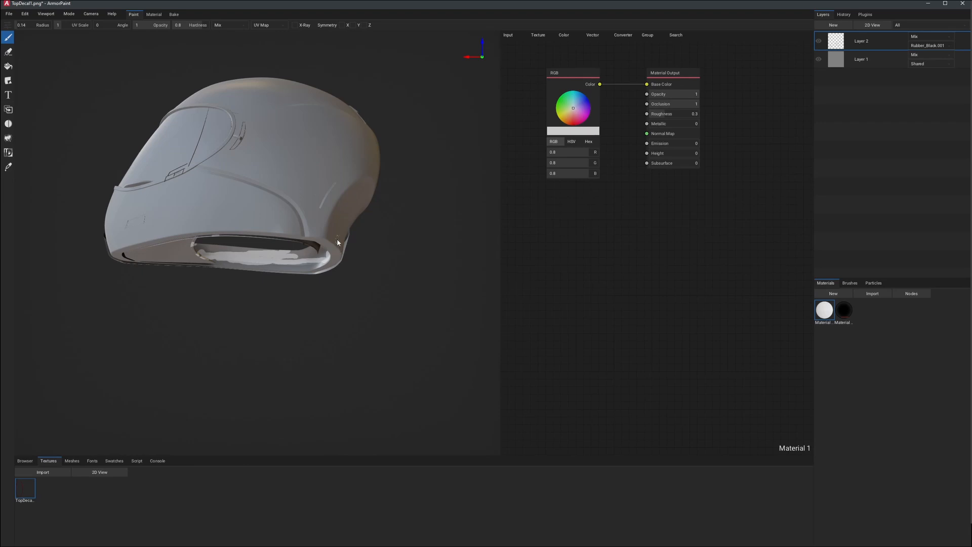
# - Brush white paint onto the rubber trim at the rear lower edge of the helmet
pyautogui.scroll(2, 336, 238)
pyautogui.scroll(5, 336, 239)
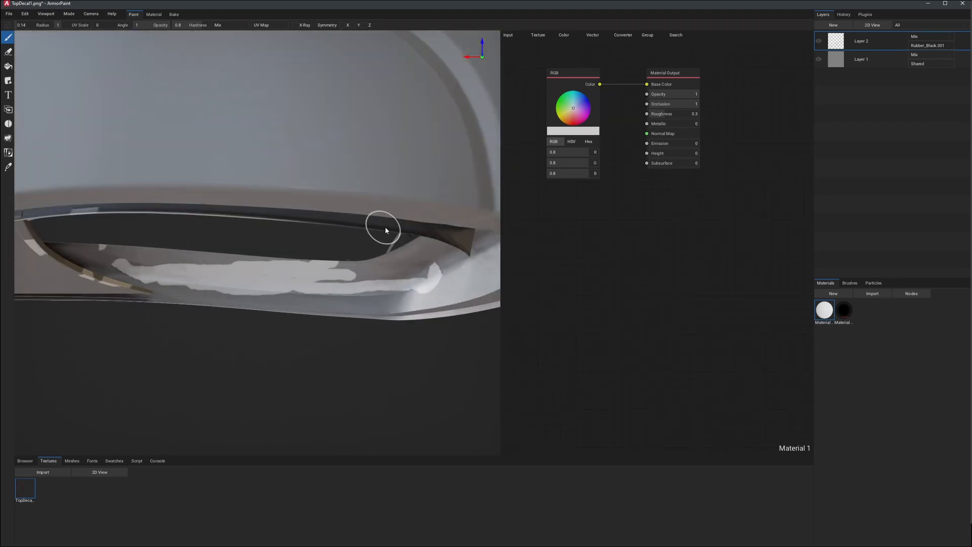
pyautogui.moveTo(367, 226); pyautogui.dragTo(369, 224, button='right')
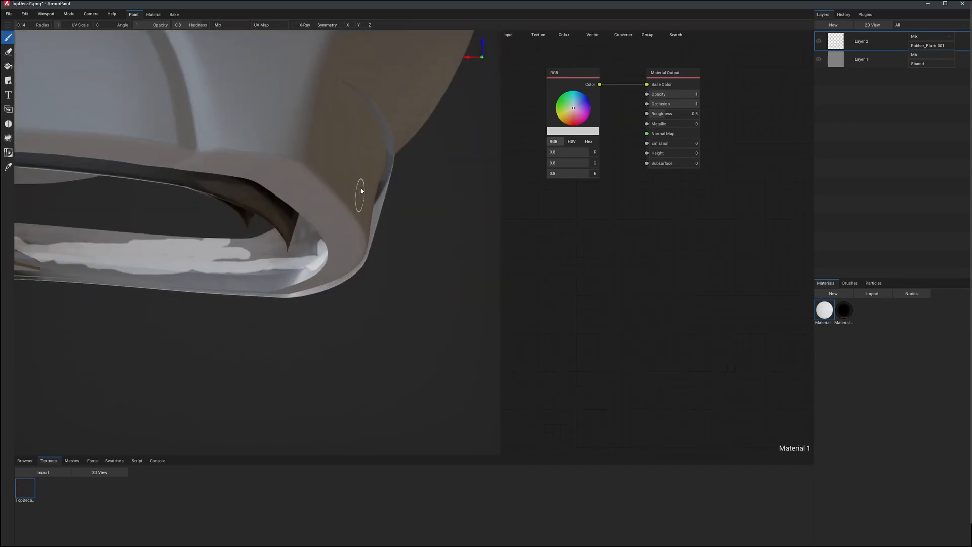
pyautogui.moveTo(376, 184)
pyautogui.mouseDown()
pyautogui.moveTo(382, 175)
pyautogui.moveTo(377, 231)
pyautogui.mouseUp()
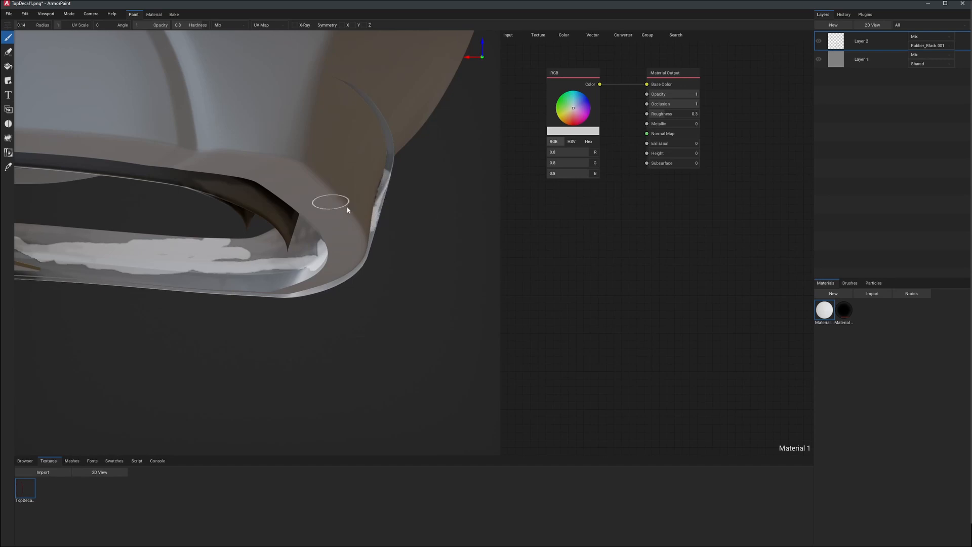
# - Fill the whole Rubber_Black.001 trim with the white material using the Fill tool
pyautogui.scroll(-5, 353, 278)
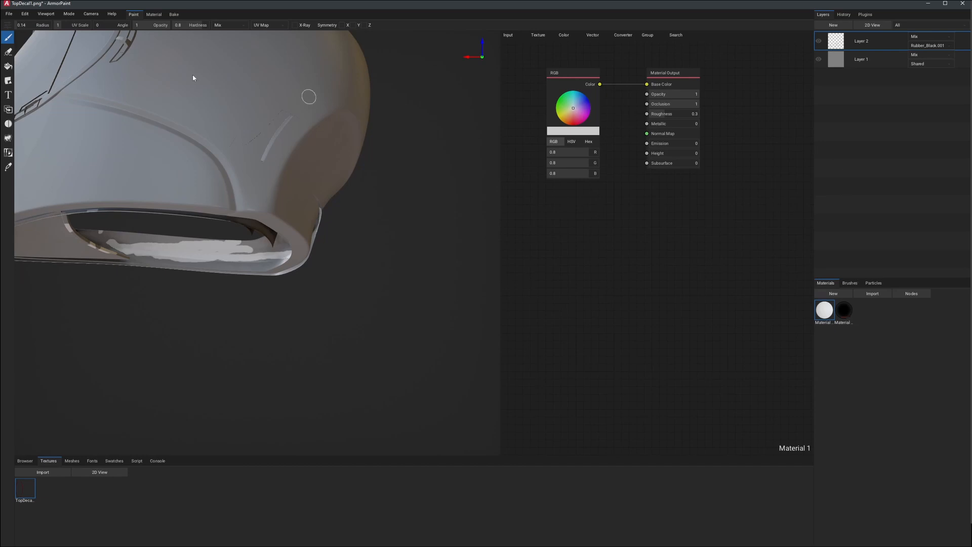
pyautogui.press('g')
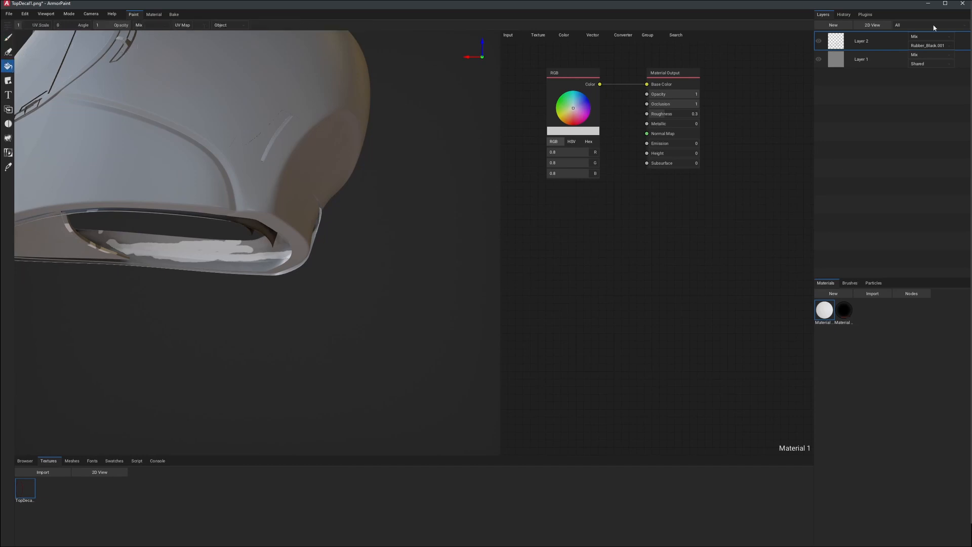
pyautogui.click(300, 237)
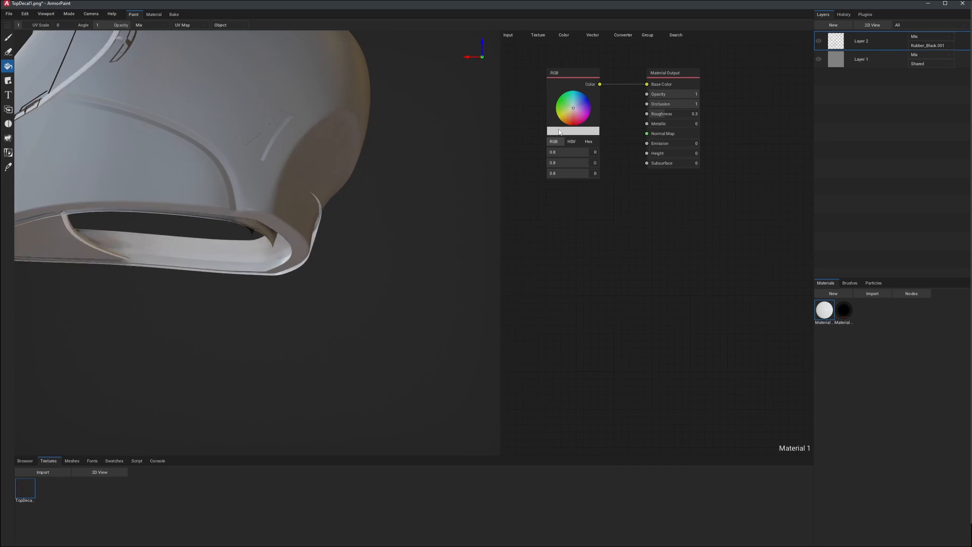
# - Change the material's base colour to green, RGB 0.3, 0.8, 0.58, and refill the rubber trim with it
pyautogui.moveTo(574, 112); pyautogui.dragTo(569, 101)
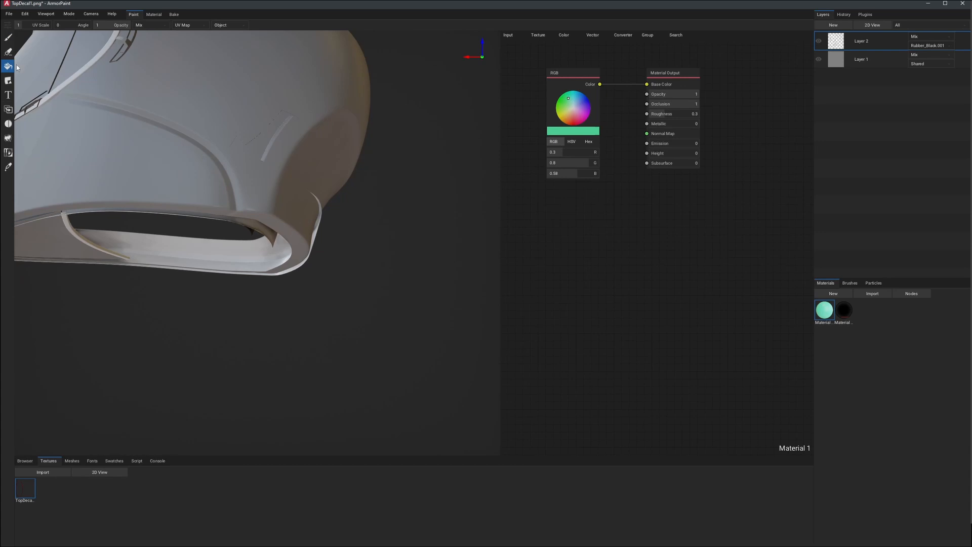
pyautogui.click(277, 257)
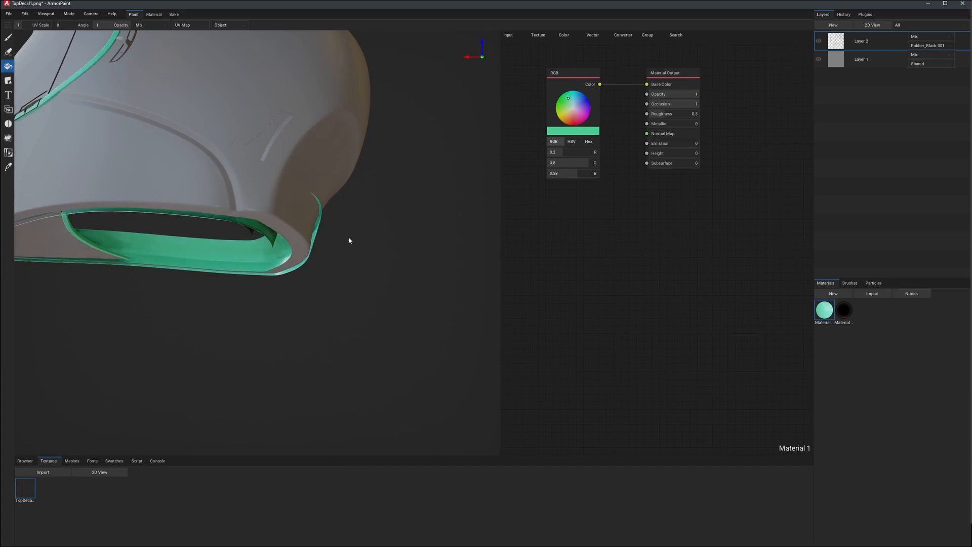
pyautogui.moveTo(343, 225); pyautogui.dragTo(369, 195, button='right')
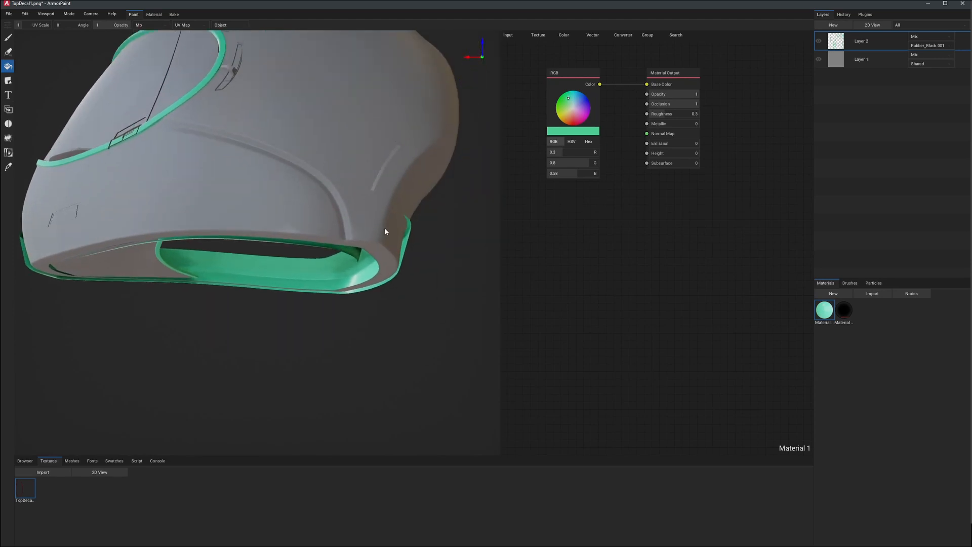
pyautogui.moveTo(384, 228); pyautogui.dragTo(291, 163, button='right')
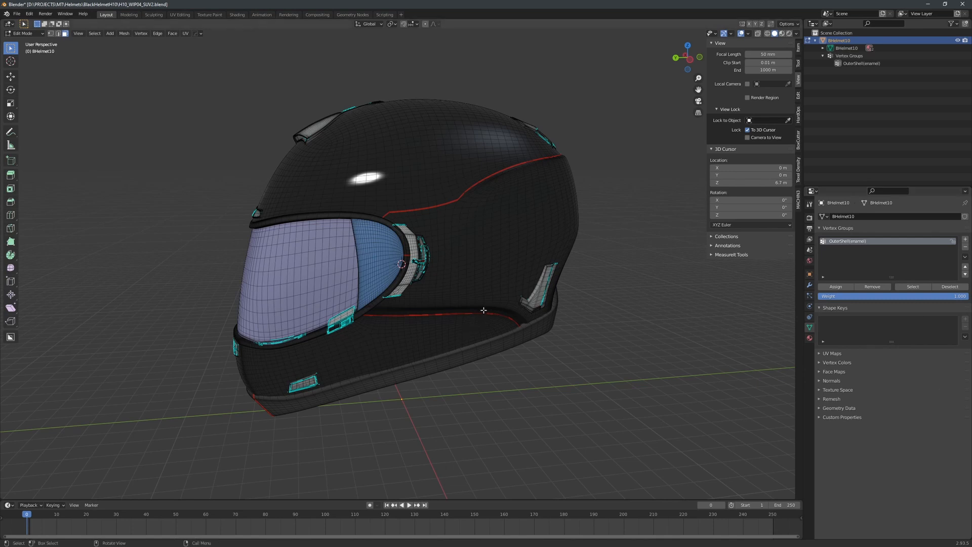
pyautogui.scroll(-1, 484, 310)
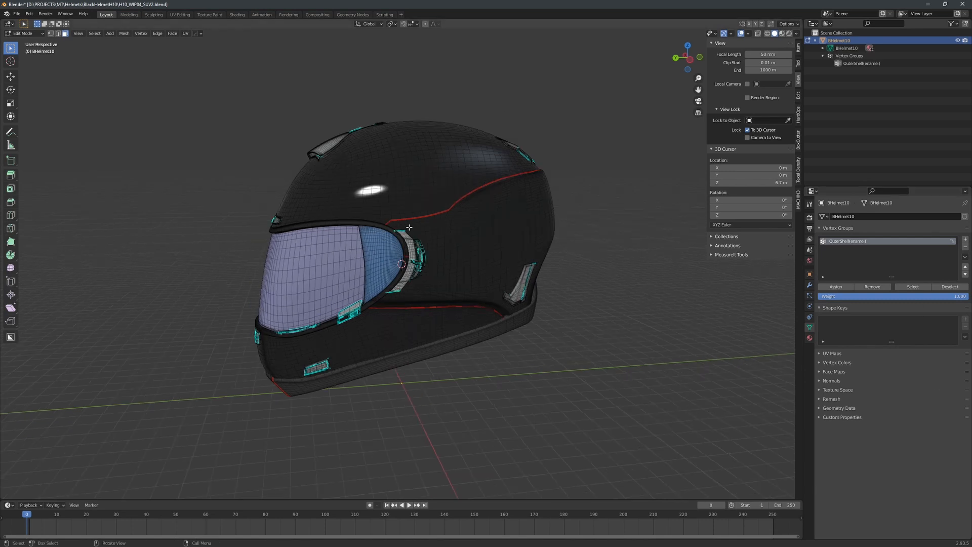
pyautogui.moveTo(457, 192)
pyautogui.mouseDown(button='middle')
pyautogui.moveTo(469, 214)
pyautogui.moveTo(470, 197)
pyautogui.mouseUp(button='middle')
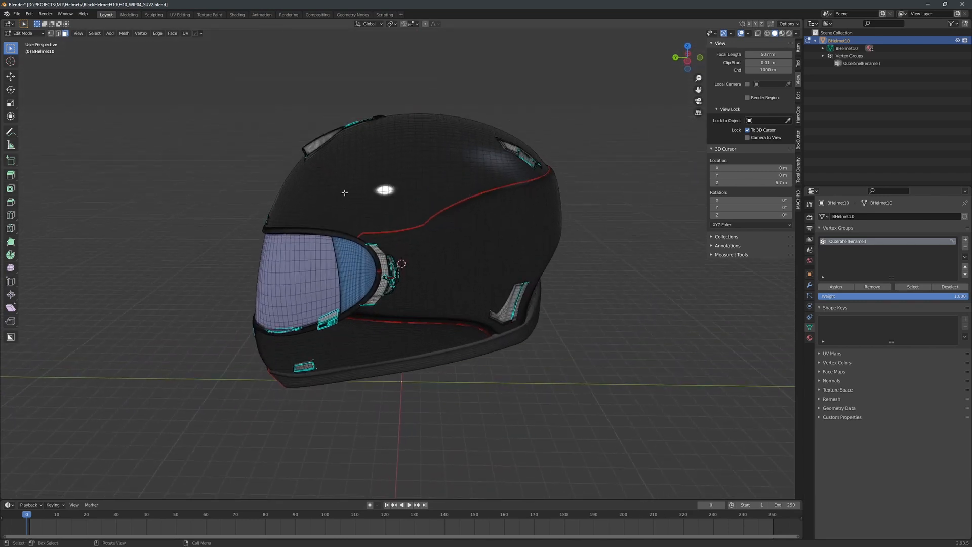
pyautogui.moveTo(474, 200); pyautogui.dragTo(249, 167, button='middle')
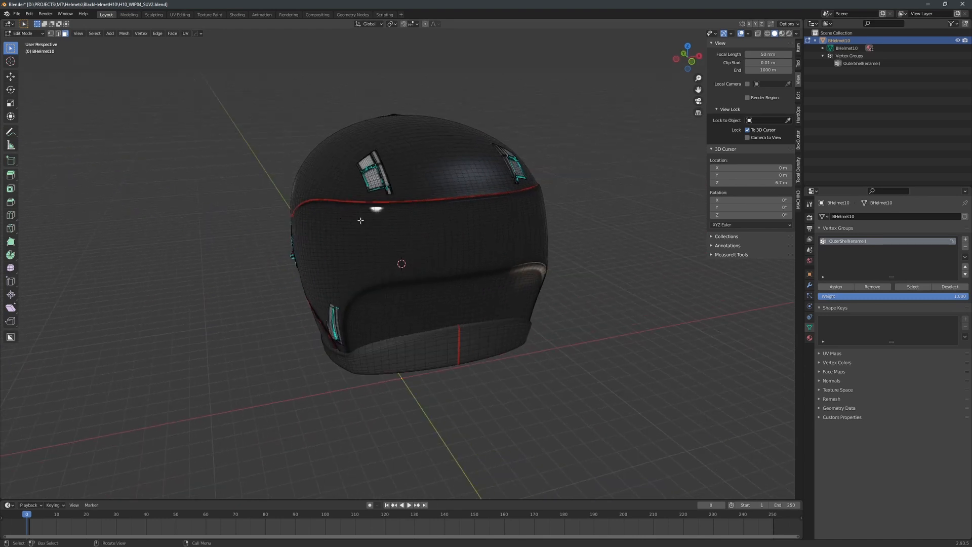
pyautogui.moveTo(361, 220); pyautogui.dragTo(436, 188, button='middle')
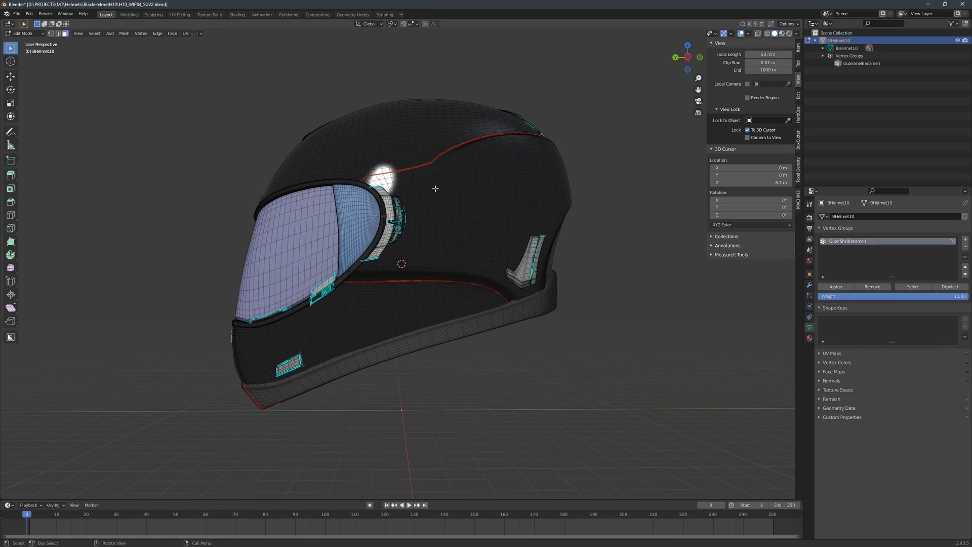
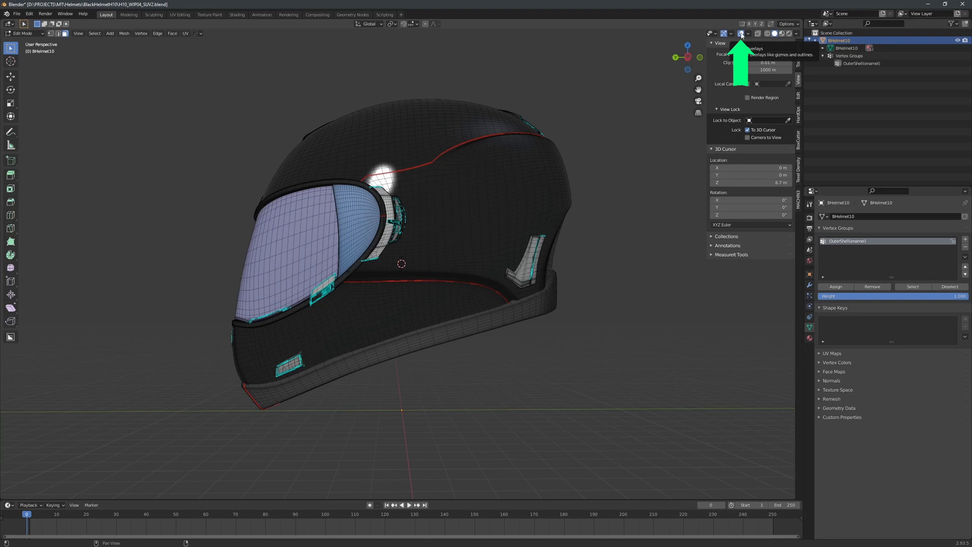
# - In Blender, open the viewport overlay settings and toggle the 3D cursor display off and on
pyautogui.click(749, 34)
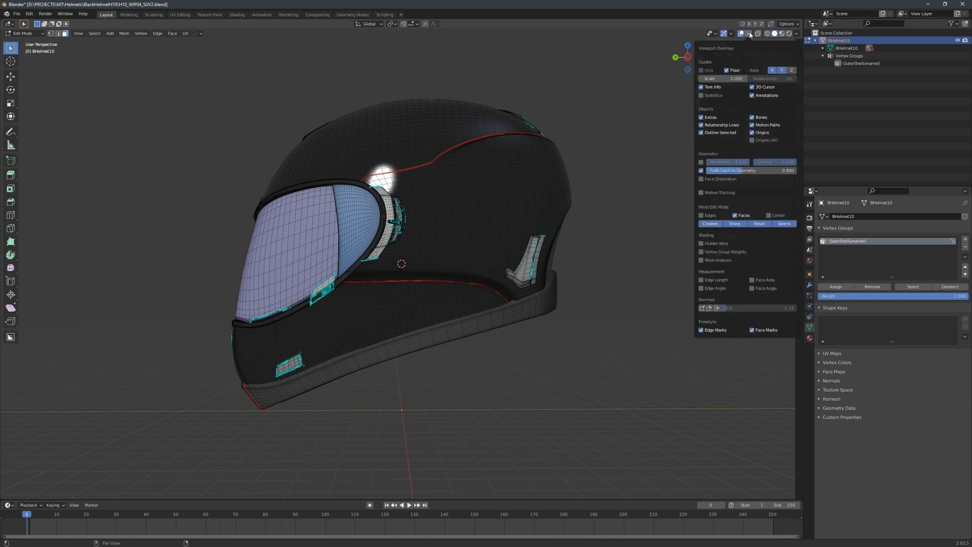
pyautogui.click(730, 34)
pyautogui.click(749, 33)
pyautogui.click(752, 90)
pyautogui.click(752, 89)
# - Toggle the seam and sharp edge overlays off and back on to compare the helmet's edge markings
pyautogui.click(785, 224)
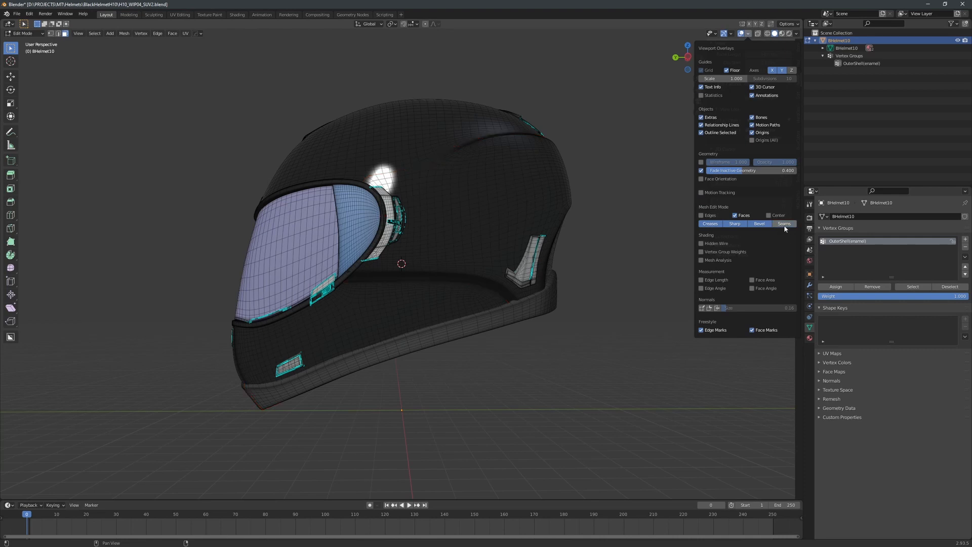
pyautogui.click(785, 226)
pyautogui.click(784, 226)
pyautogui.click(785, 226)
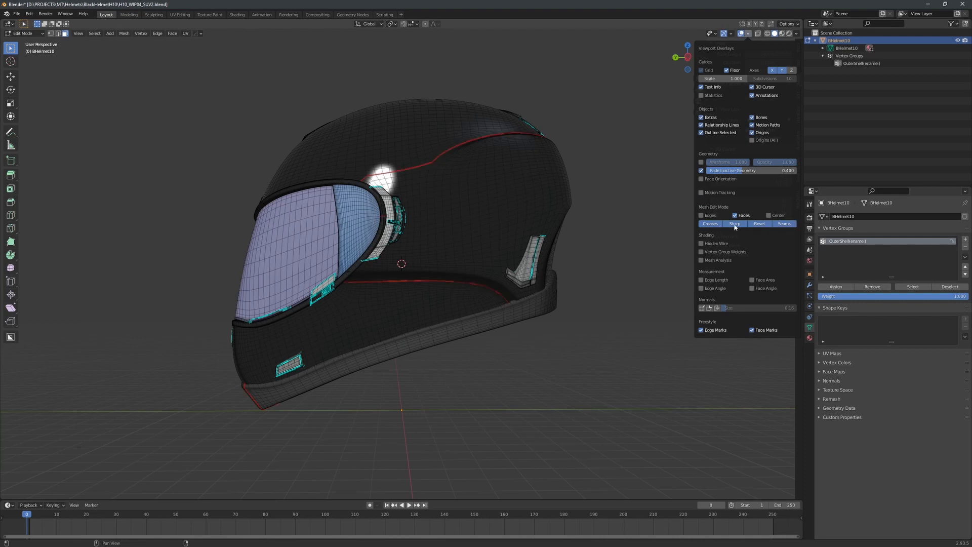
pyautogui.click(735, 224)
pyautogui.click(735, 224)
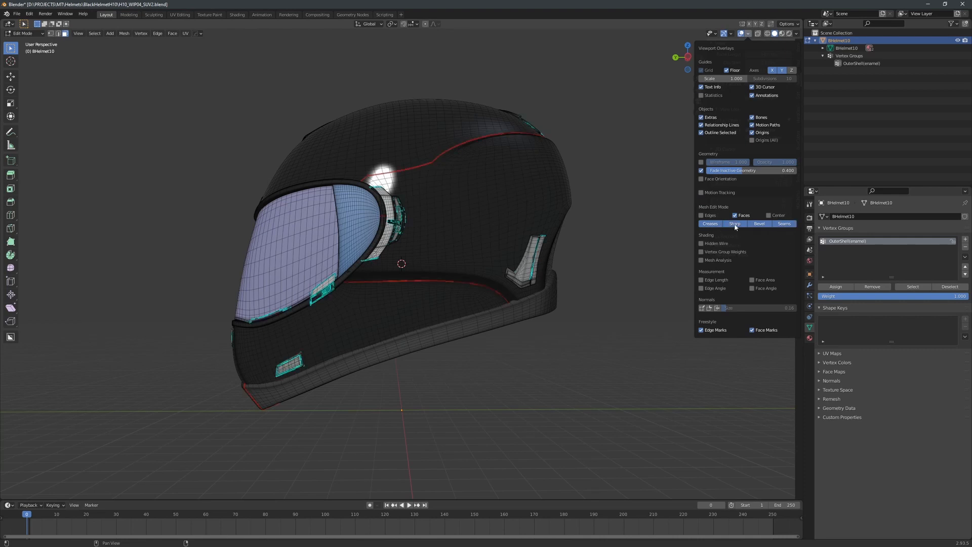
# - Turn on the face normals overlay for the helmet mesh
pyautogui.click(717, 309)
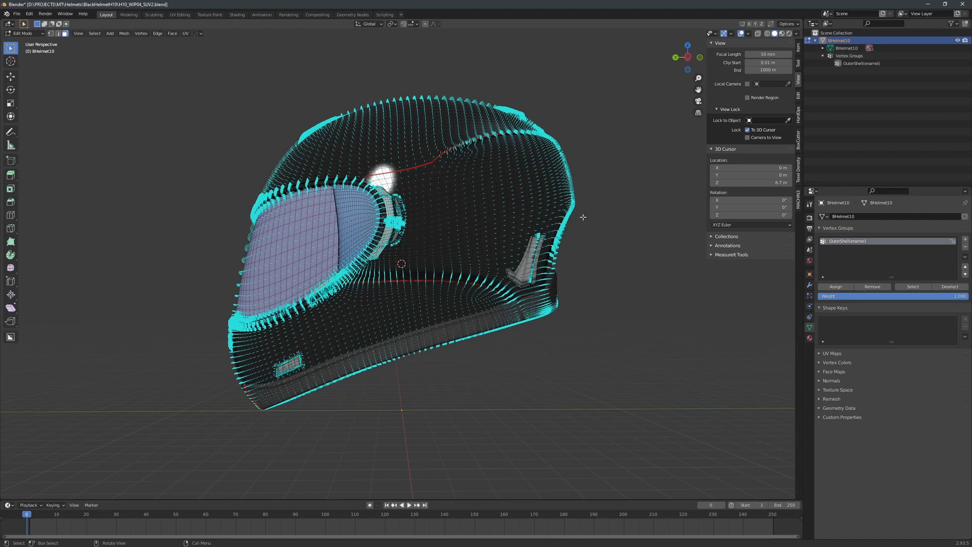
pyautogui.moveTo(599, 210); pyautogui.dragTo(454, 199, button='middle')
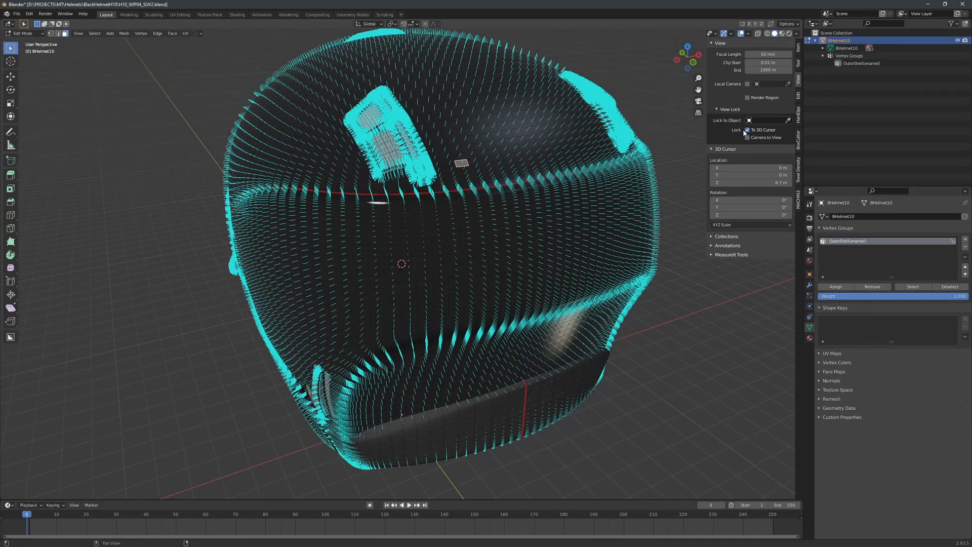
# - Unlock the view from the 3D cursor and frame the selected face on the upper rear shell to inspect its normal
pyautogui.click(747, 130)
pyautogui.scroll(3, 619, 158)
pyautogui.press('KP_Decimal')
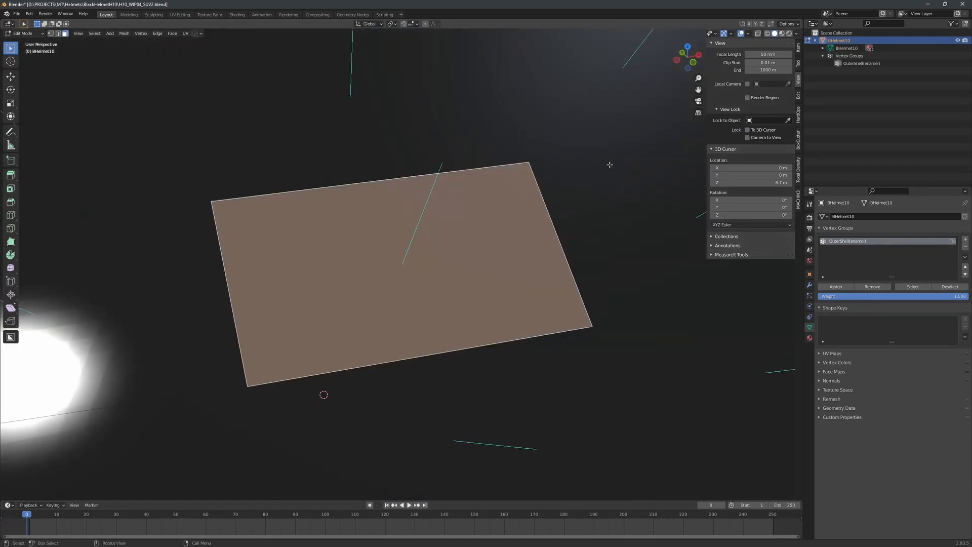
pyautogui.scroll(-5, 601, 181)
pyautogui.moveTo(553, 212); pyautogui.dragTo(436, 251, button='middle')
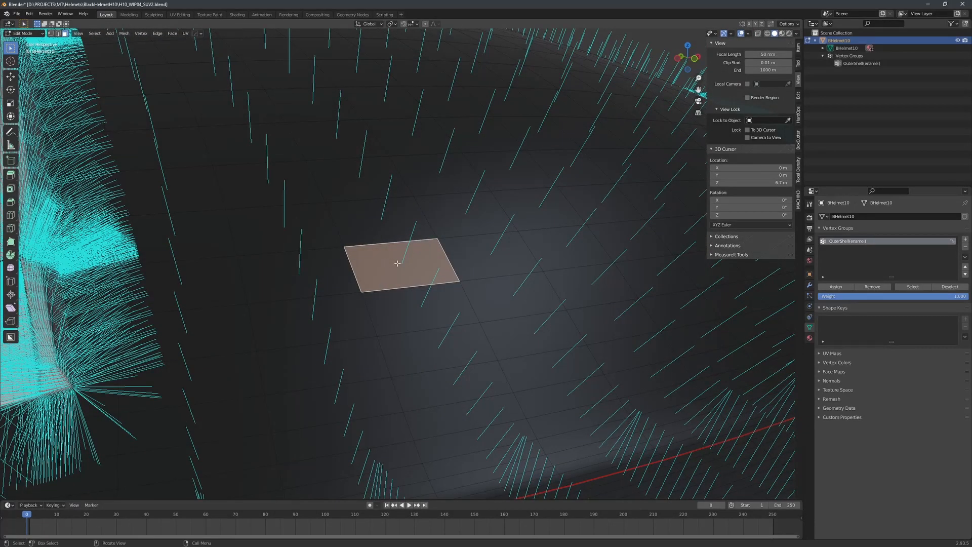
# - Lock the view to the 3D cursor and examine the normals around the helmet's back, underside and side
pyautogui.click(747, 129)
pyautogui.moveTo(513, 265); pyautogui.dragTo(398, 299, button='middle')
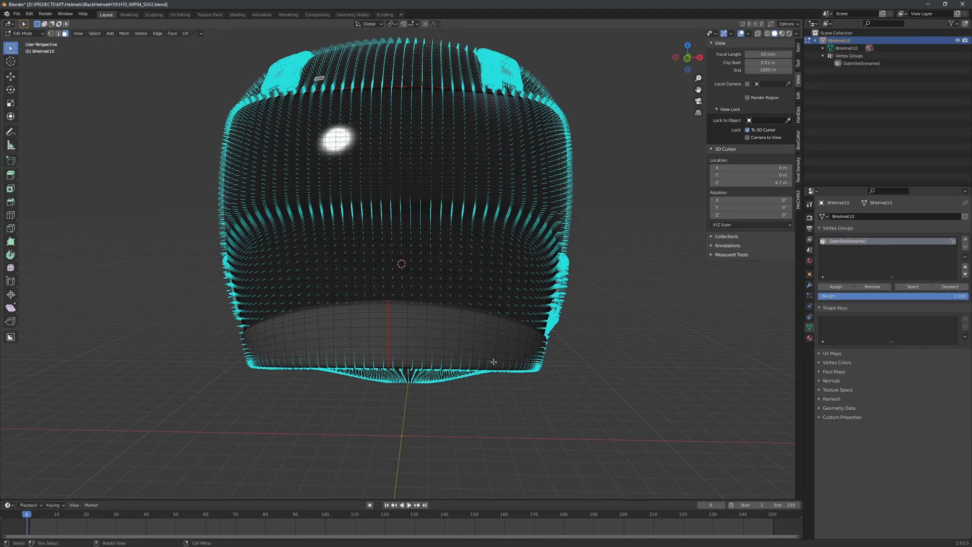
pyautogui.moveTo(524, 279); pyautogui.dragTo(396, 180, button='middle')
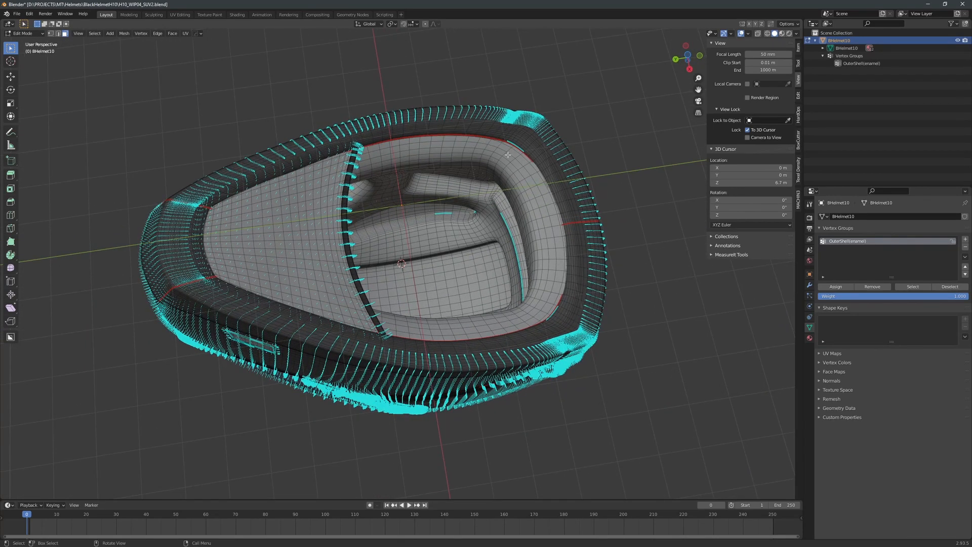
pyautogui.moveTo(508, 154); pyautogui.dragTo(507, 253, button='middle')
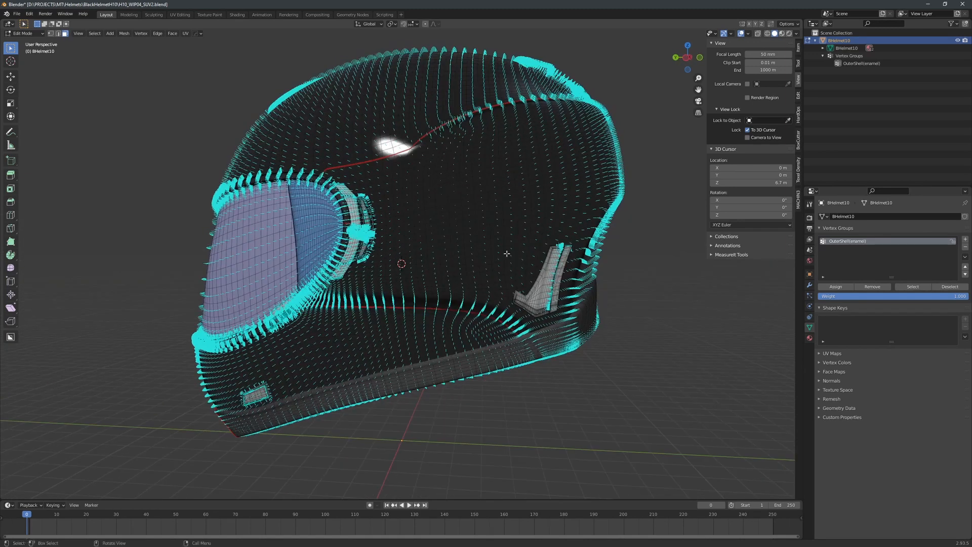
# - Select all faces linked to the outer shell's side panel and hide them to expose the helmet's inner parts
pyautogui.click(468, 204)
pyautogui.hotkey('ctrl', 'l')
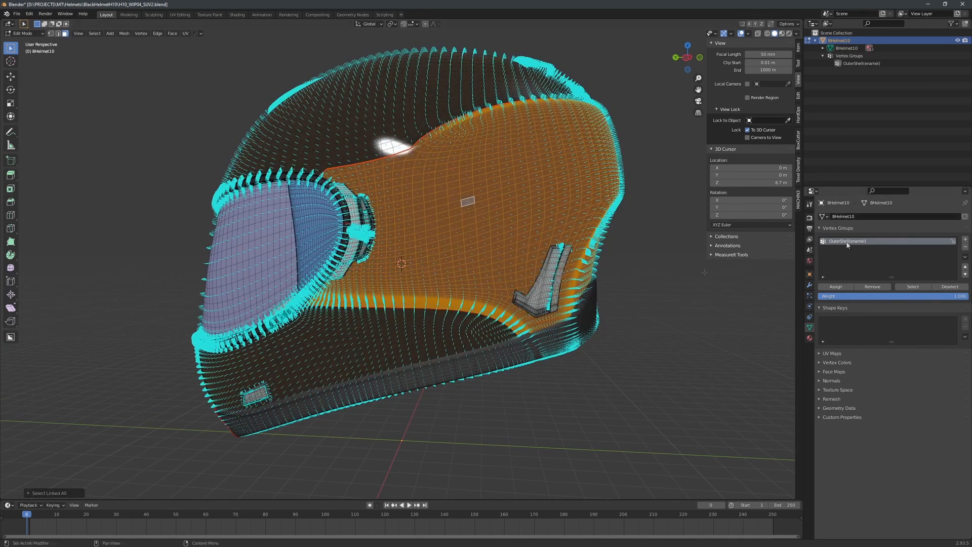
pyautogui.press('h')
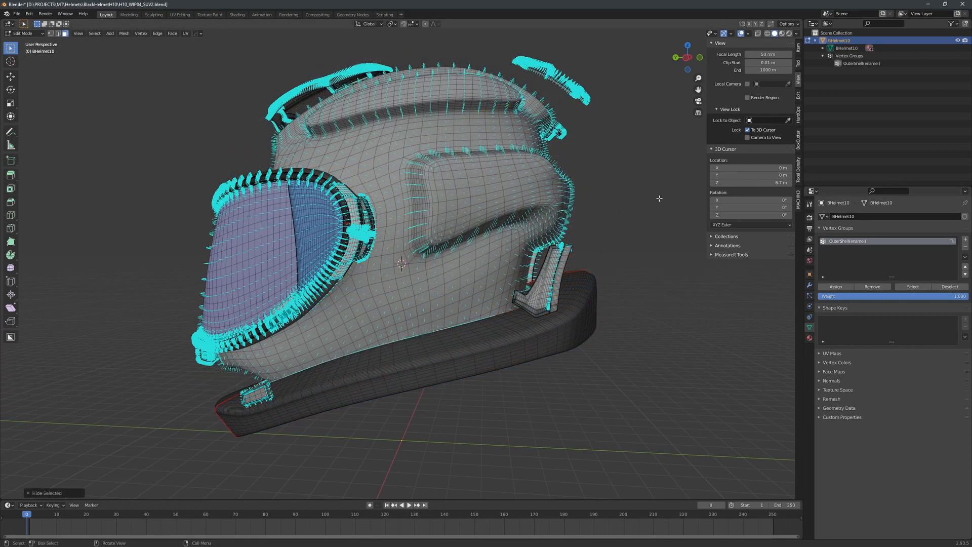
pyautogui.moveTo(593, 137); pyautogui.dragTo(608, 181, button='middle')
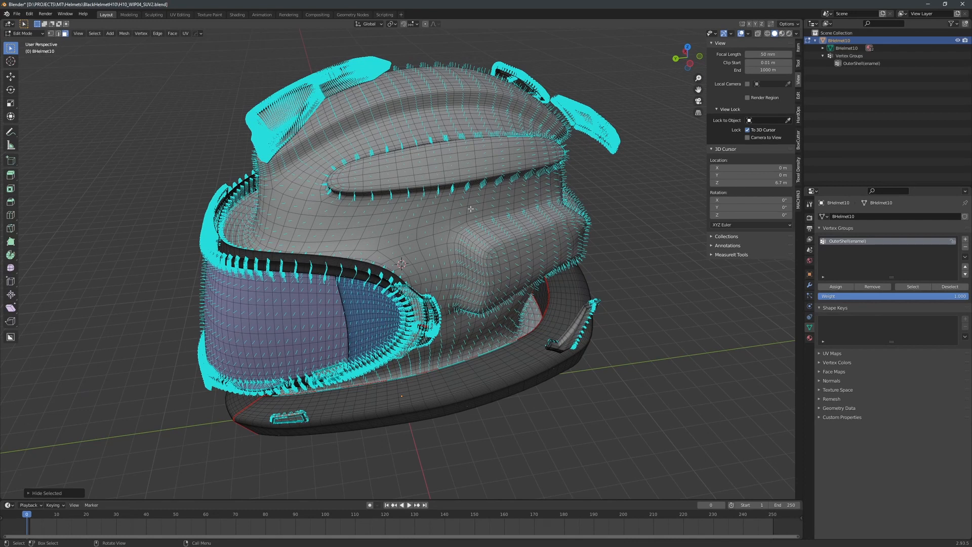
# - Examine the face normals up close inside the helmet and lock the view to the 3D cursor again
pyautogui.moveTo(457, 131); pyautogui.dragTo(457, 129, button='middle')
pyautogui.moveTo(458, 130); pyautogui.dragTo(458, 81, button='middle')
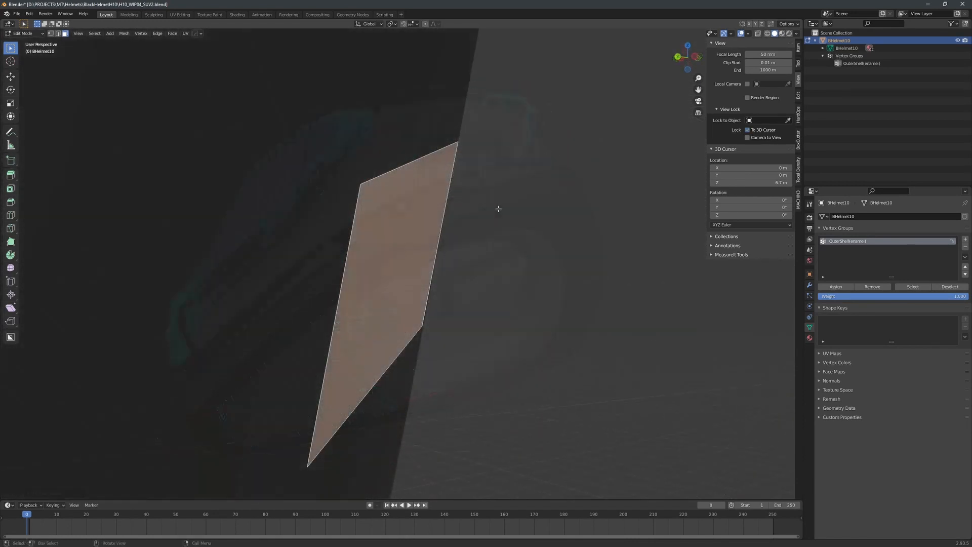
pyautogui.moveTo(497, 208); pyautogui.dragTo(583, 209, button='middle')
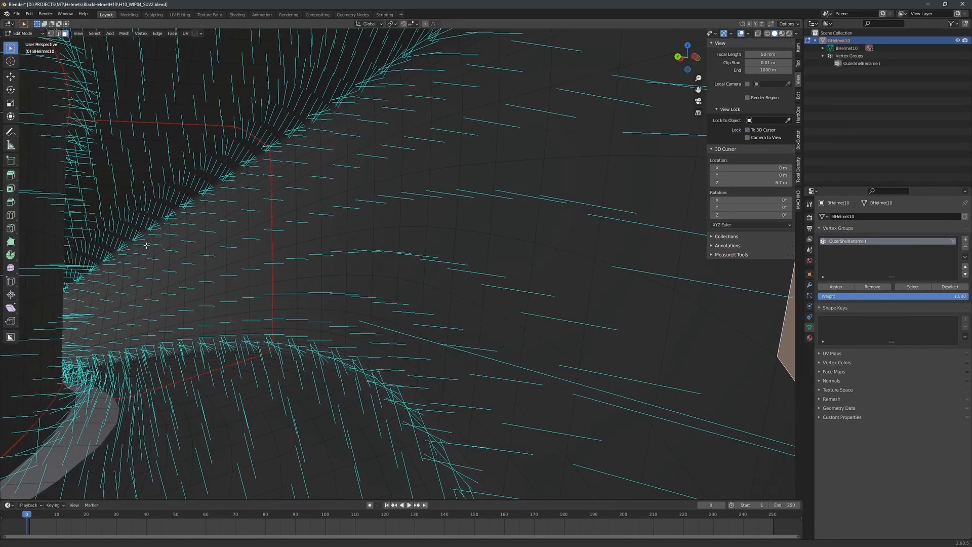
pyautogui.moveTo(450, 255); pyautogui.dragTo(596, 360, button='middle')
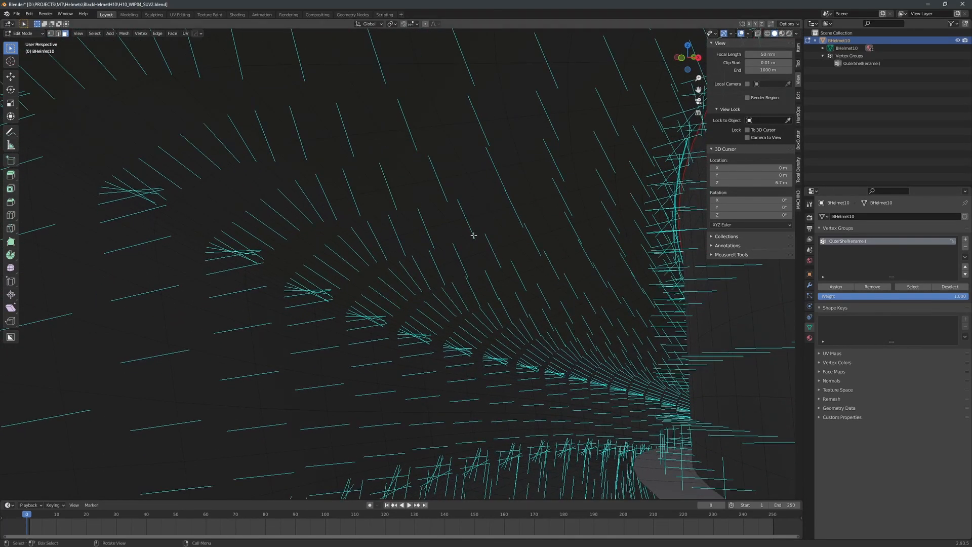
pyautogui.moveTo(473, 235)
pyautogui.mouseDown(button='middle')
pyautogui.moveTo(497, 256)
pyautogui.moveTo(532, 238)
pyautogui.moveTo(576, 250)
pyautogui.moveTo(452, 247)
pyautogui.mouseUp(button='middle')
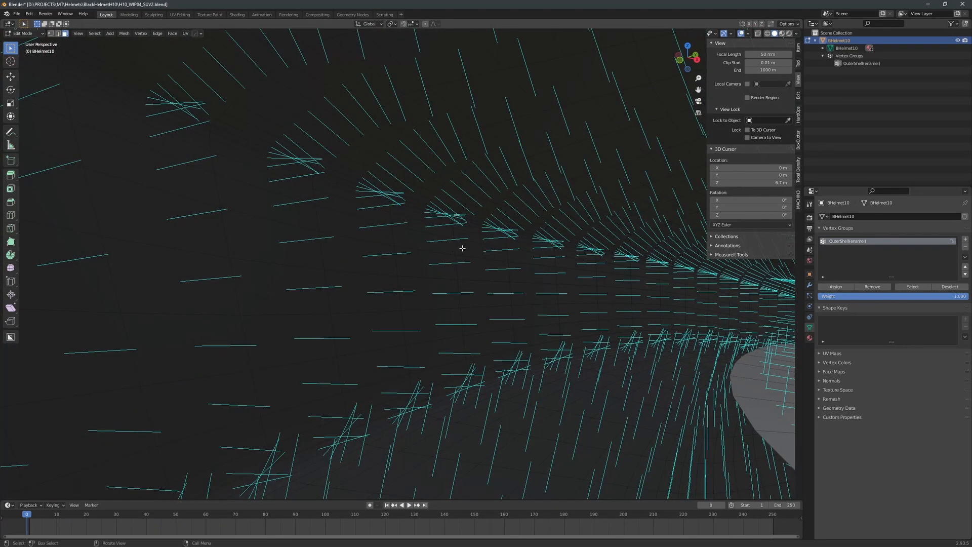
pyautogui.click(748, 129)
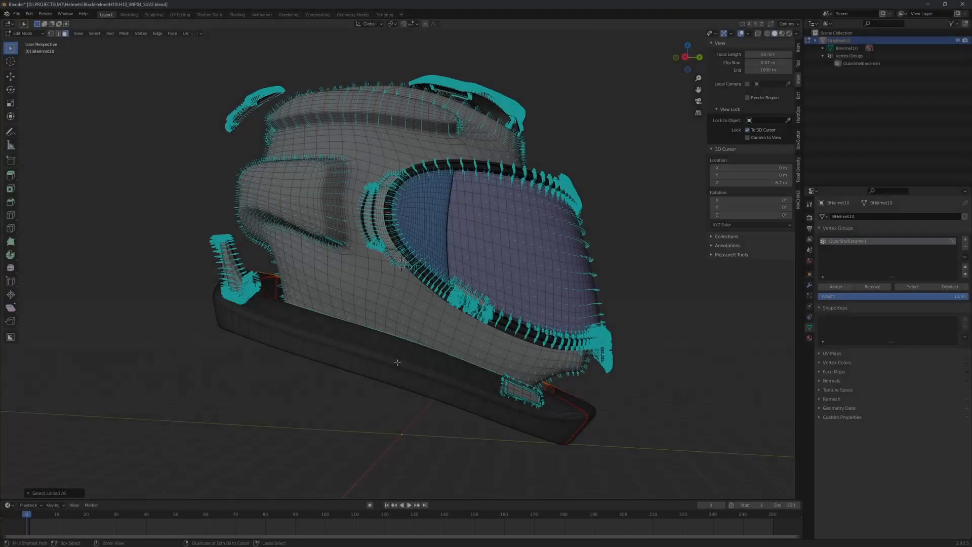
# - Select all linked faces of the helmet's lower rim, including both sides of its front seam, and flip their normals
pyautogui.keyDown('ctrl'); pyautogui.click(378, 364); pyautogui.keyUp('ctrl')
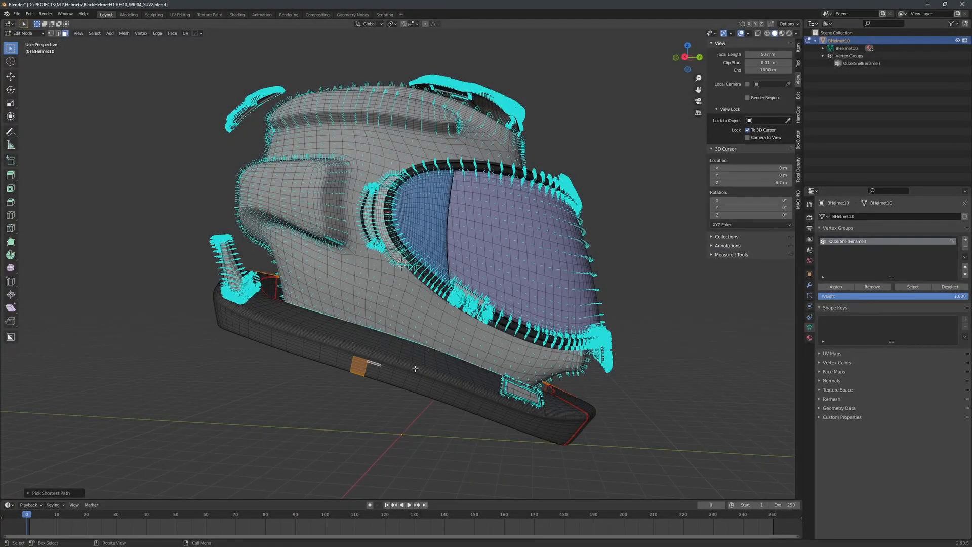
pyautogui.hotkey('ctrl', 'z')
pyautogui.moveTo(416, 369); pyautogui.dragTo(267, 407, button='middle')
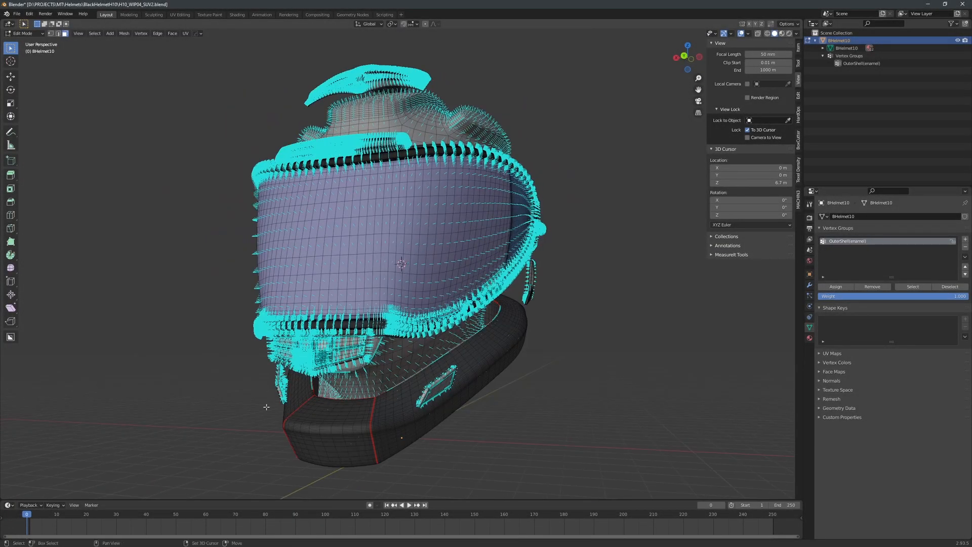
pyautogui.keyDown('shift'); pyautogui.click(344, 427); pyautogui.keyUp('shift')
pyautogui.keyDown('shift'); pyautogui.click(401, 427); pyautogui.keyUp('shift')
pyautogui.hotkey('ctrl', 'l')
pyautogui.moveTo(608, 367); pyautogui.dragTo(547, 365, button='middle')
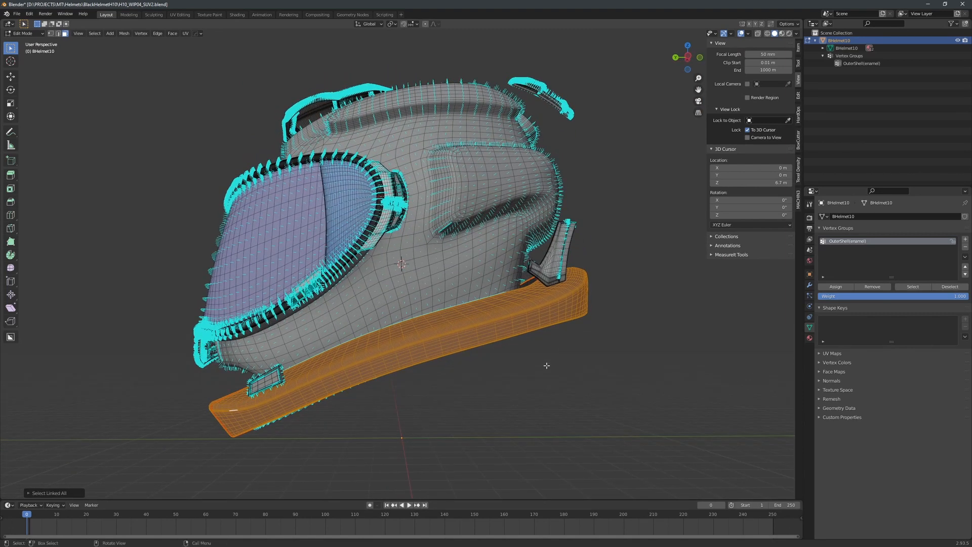
pyautogui.rightClick(437, 341)
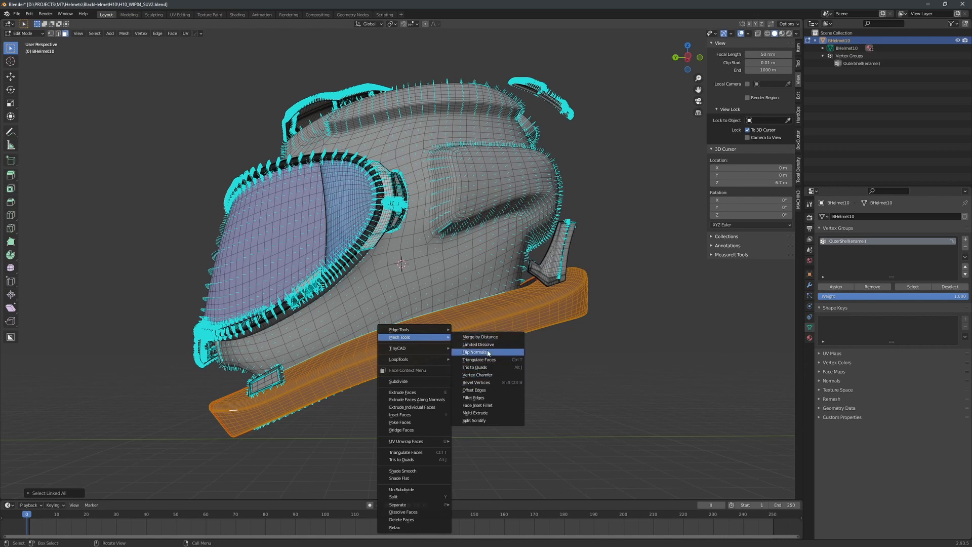
pyautogui.click(510, 353)
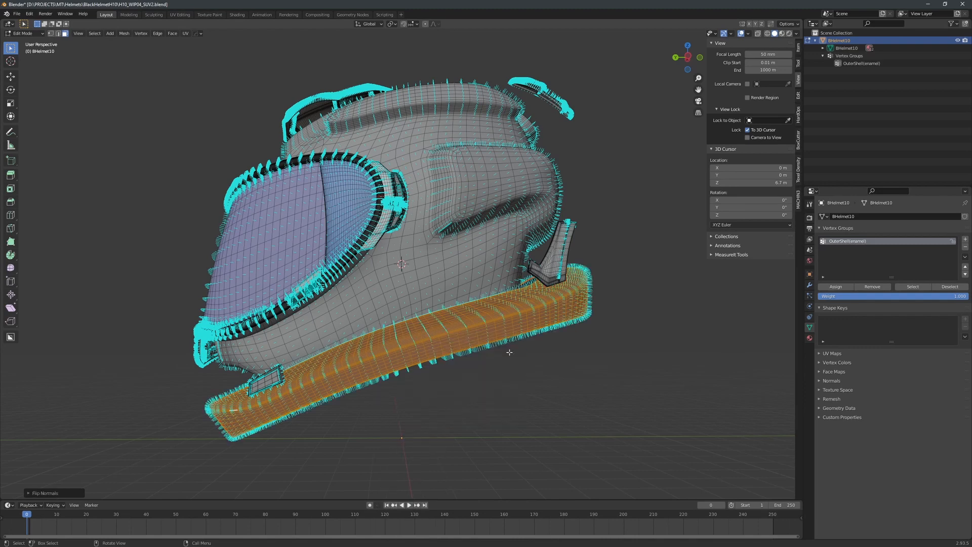
# - Select the linked faces of the helmet's inner liner, flip their normals, and inspect the liner from the front
pyautogui.moveTo(567, 307)
pyautogui.mouseDown(button='middle')
pyautogui.moveTo(543, 315)
pyautogui.moveTo(537, 299)
pyautogui.moveTo(507, 319)
pyautogui.moveTo(541, 328)
pyautogui.moveTo(563, 316)
pyautogui.mouseUp(button='middle')
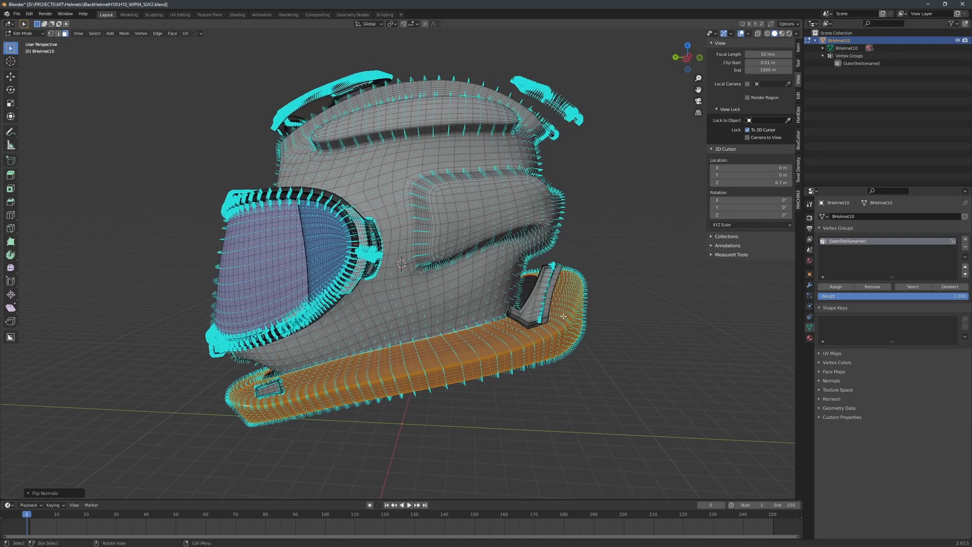
pyautogui.click(428, 217)
pyautogui.hotkey('ctrl', 'l')
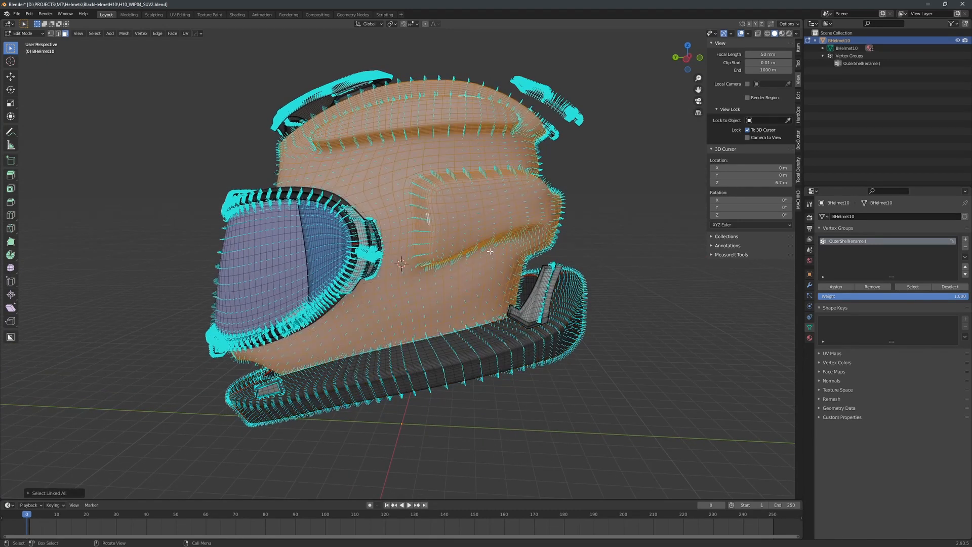
pyautogui.rightClick(490, 252)
pyautogui.moveTo(490, 253)
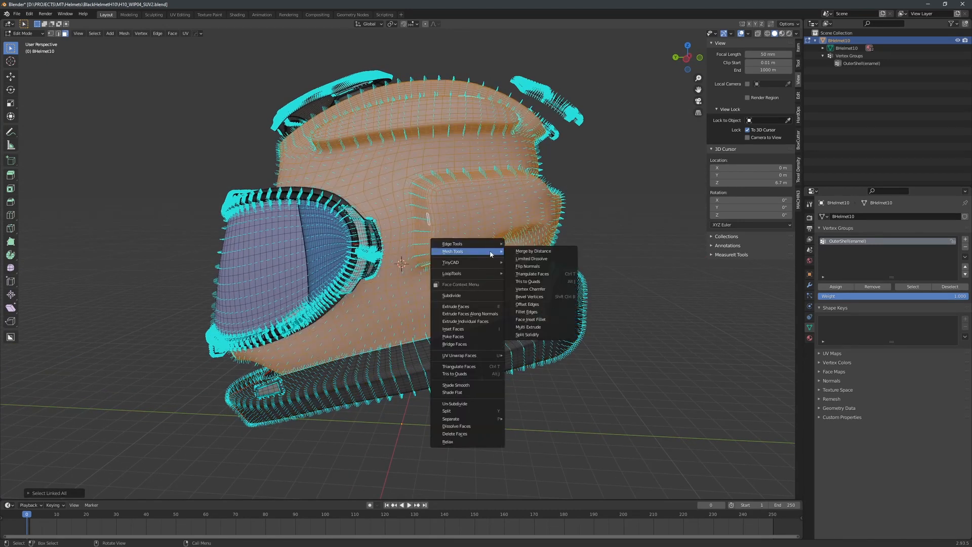
pyautogui.click(532, 266)
pyautogui.moveTo(531, 267); pyautogui.dragTo(599, 274, button='middle')
pyautogui.scroll(5, 640, 257)
pyautogui.scroll(-1, 640, 257)
pyautogui.click(525, 269)
pyautogui.scroll(3, 587, 275)
pyautogui.scroll(-7, 586, 273)
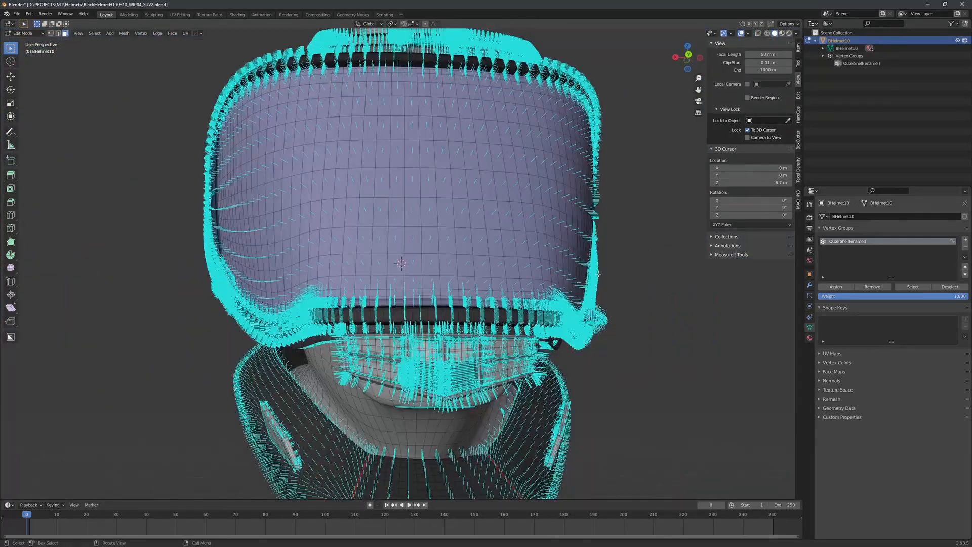
# - Reveal the hidden outer shell and deselect all geometry
pyautogui.hotkey('alt', 'h')
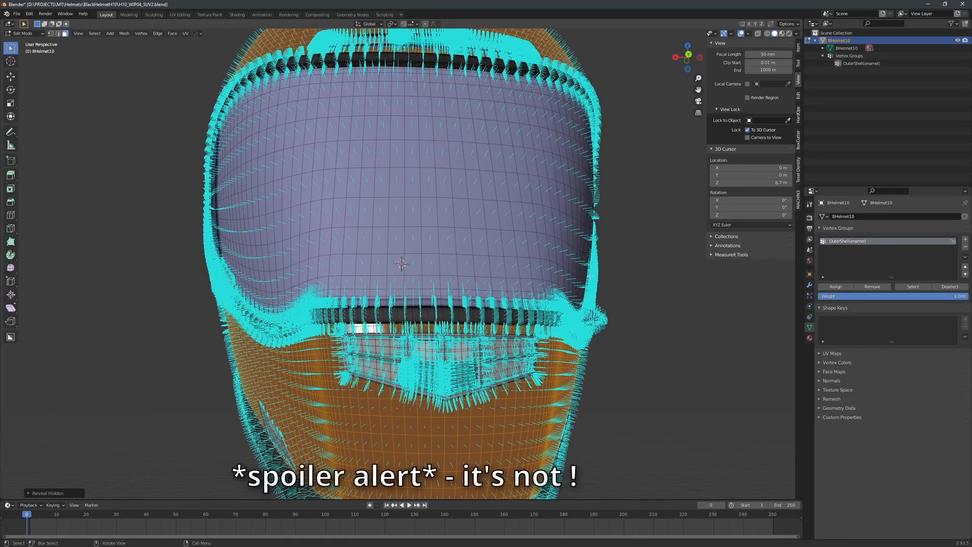
pyautogui.scroll(-3, 599, 273)
pyautogui.moveTo(599, 272); pyautogui.dragTo(636, 257, button='middle')
pyautogui.hotkey('alt', 'a')
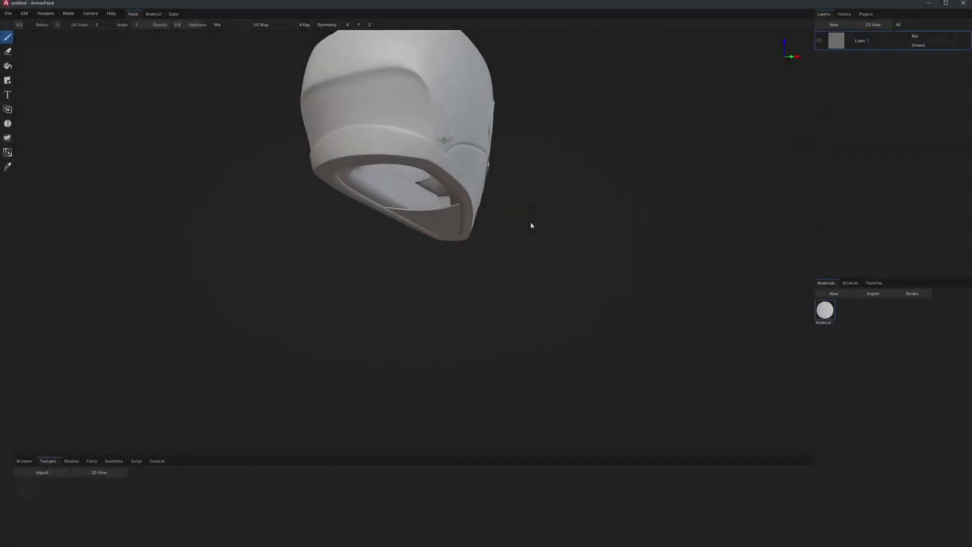
# - Switch to ArmorPaint, check the helmet from behind and the side, and set the camera to orthographic projection
pyautogui.moveTo(518, 109); pyautogui.dragTo(510, 156, button='right')
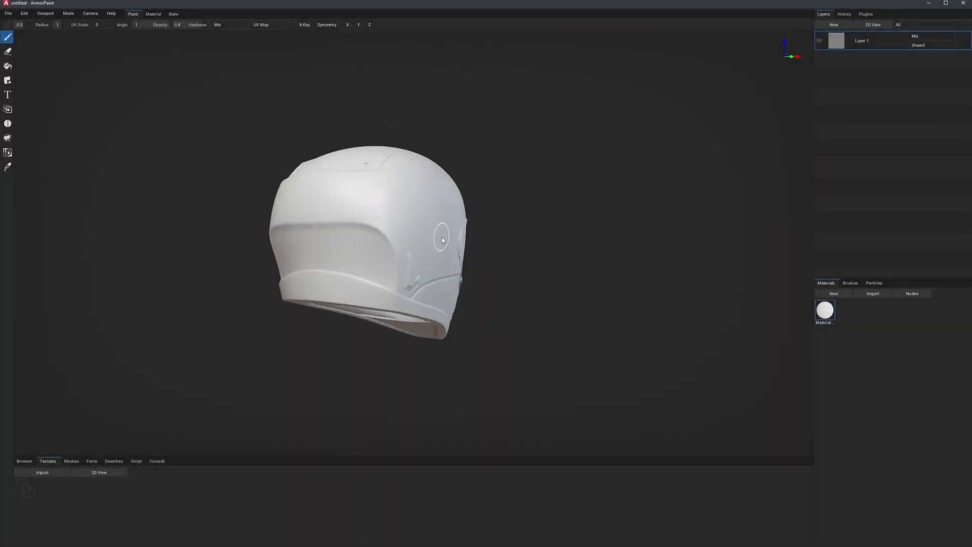
pyautogui.moveTo(413, 236); pyautogui.dragTo(350, 220, button='right')
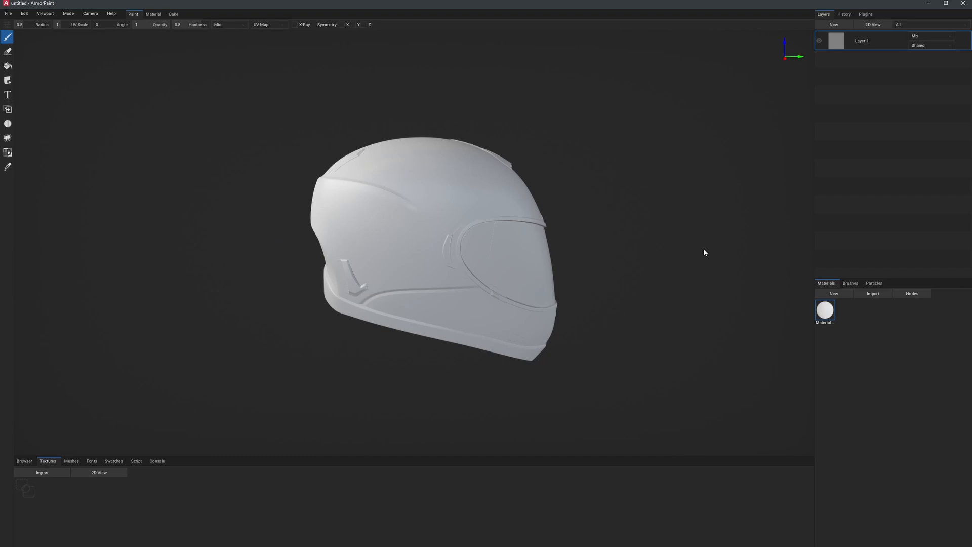
pyautogui.click(91, 13)
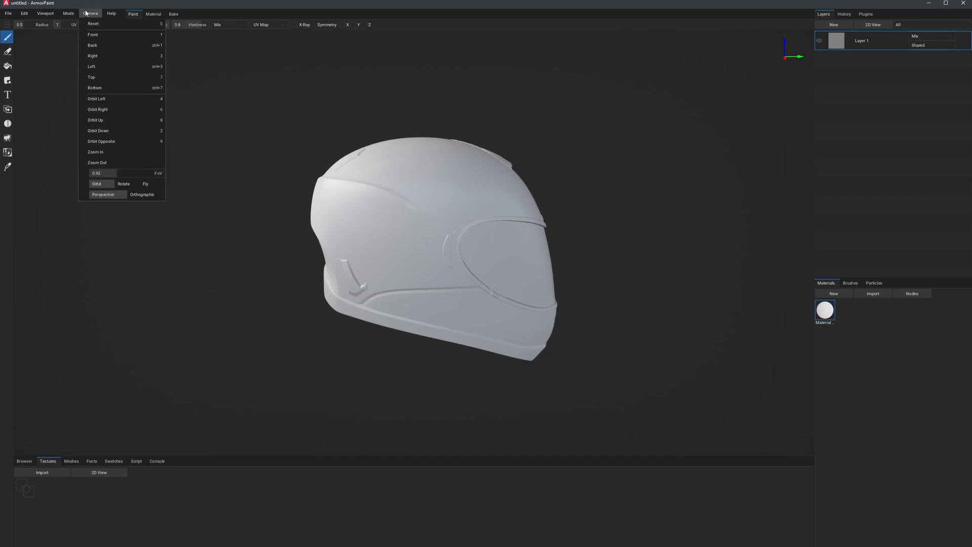
pyautogui.click(153, 196)
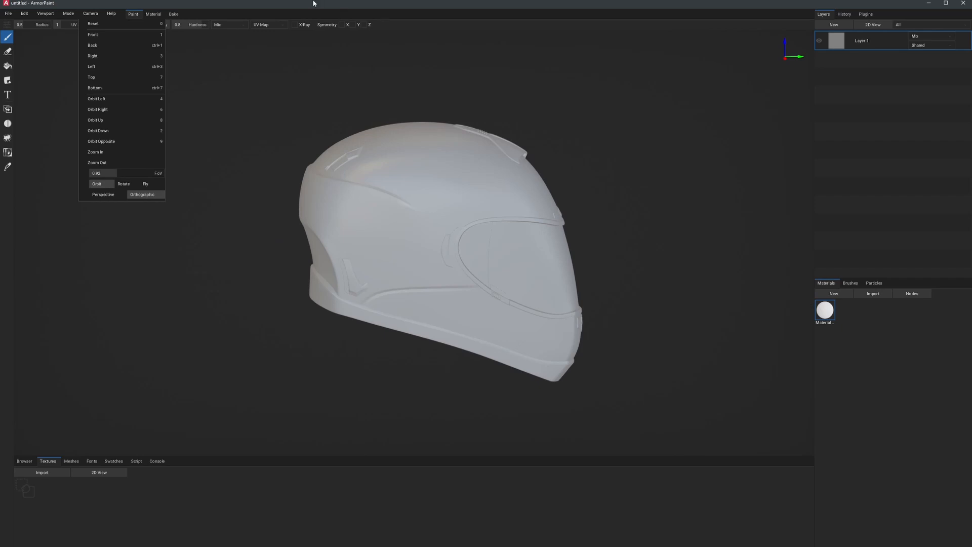
pyautogui.click(692, 84)
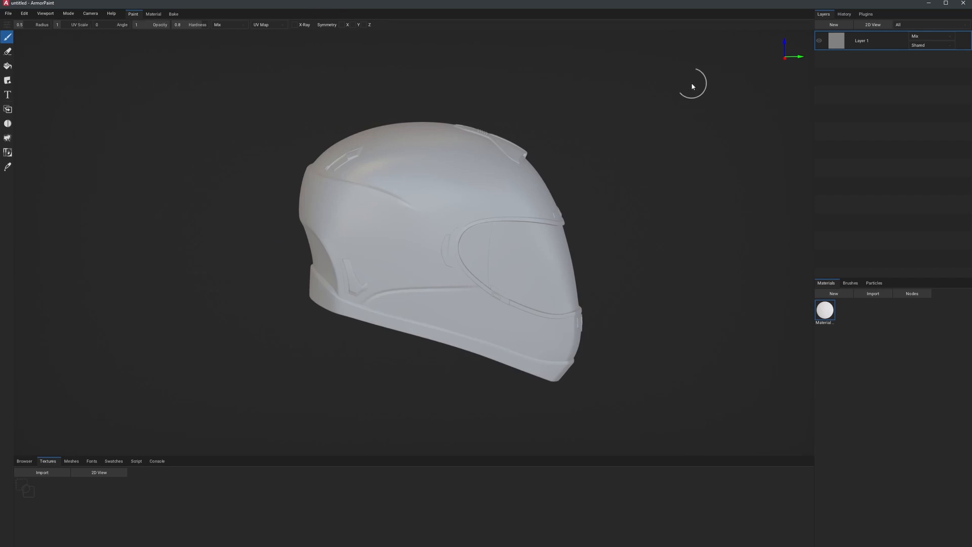
# - Show the helmet in the left view and finish in the top view
pyautogui.hotkey('ctrl', '3')
pyautogui.moveTo(675, 166); pyautogui.dragTo(676, 161, button='middle')
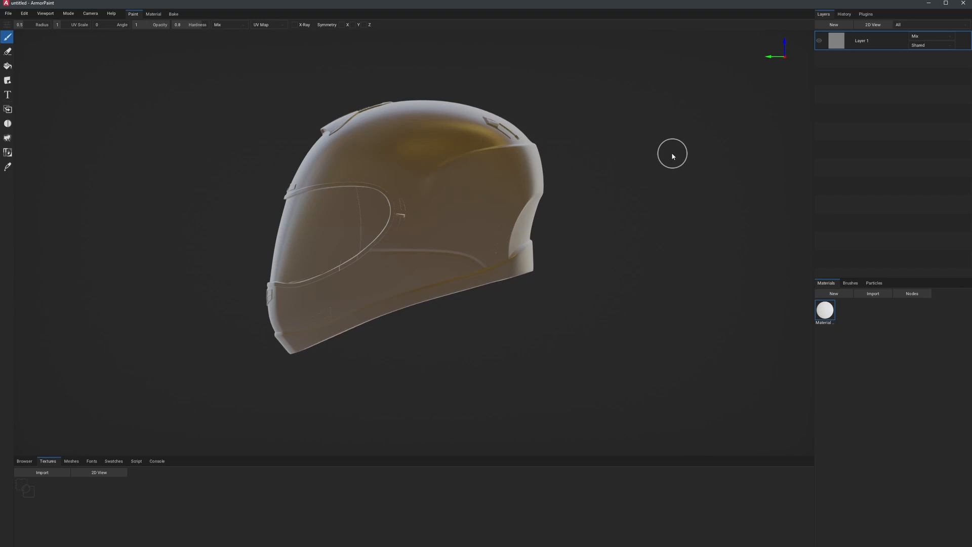
pyautogui.press('7')
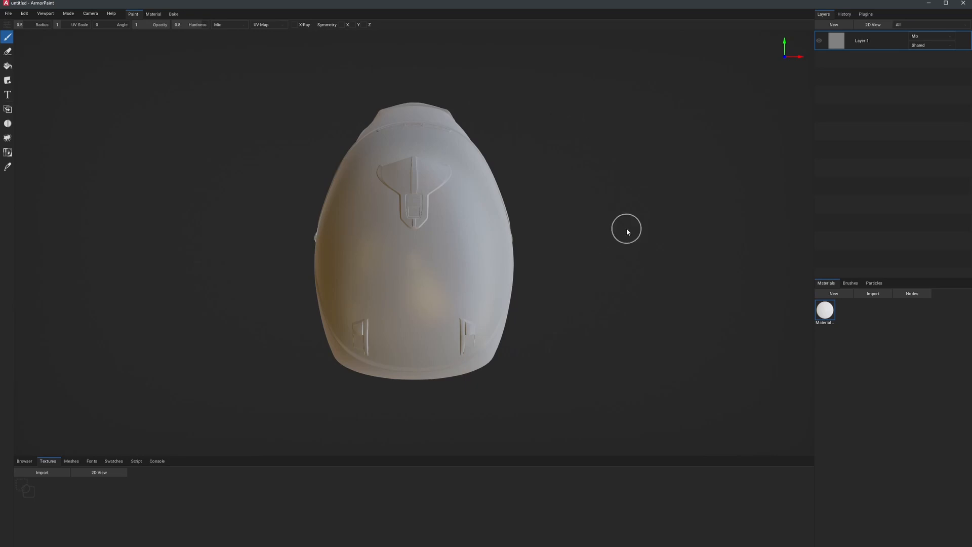
# - Add a new paint layer and name it Decal_Top
pyautogui.click(833, 25)
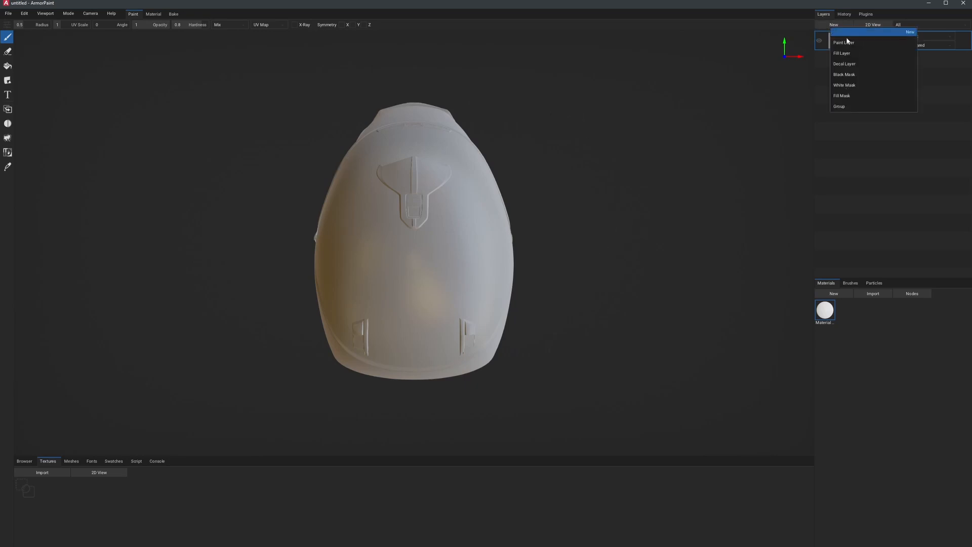
pyautogui.click(847, 43)
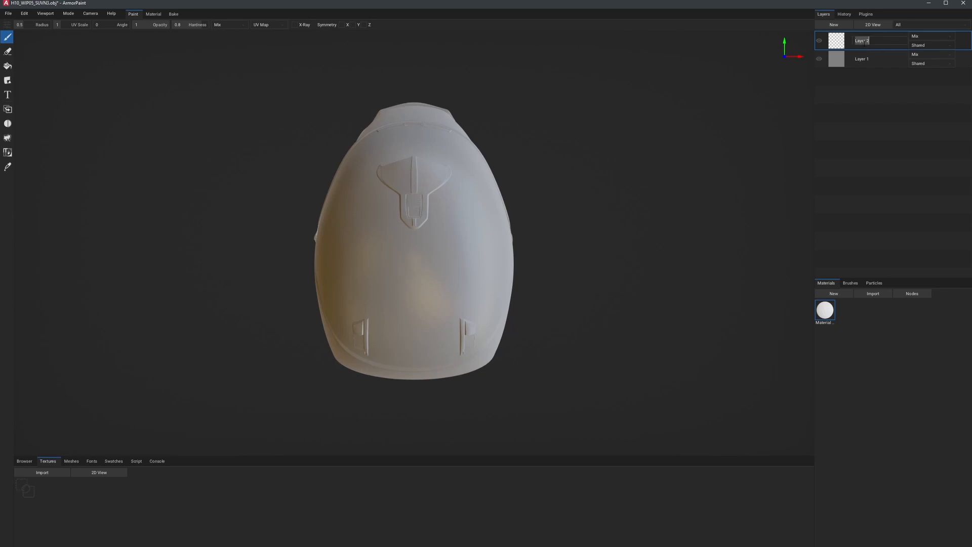
pyautogui.write('Decal_Top')
# - Restrict the Decal_Top layer and Layer 1 to the Paint_Enamel_Black material, leaving Decal_Top as the active layer
pyautogui.click(921, 46)
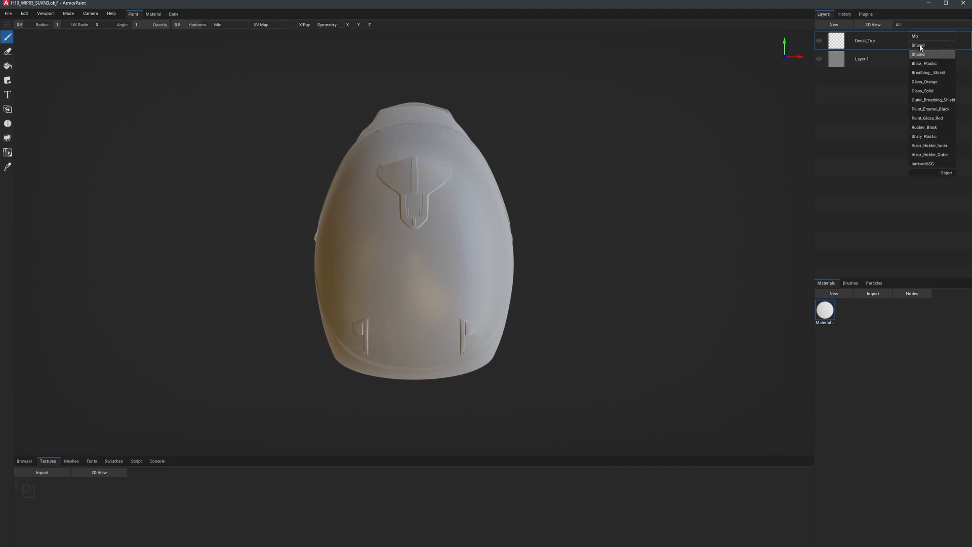
pyautogui.click(923, 110)
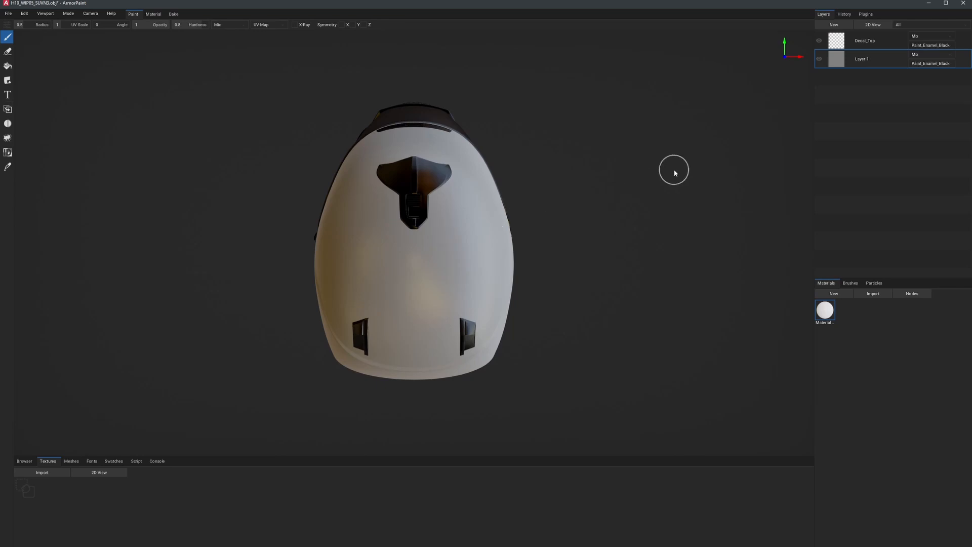
pyautogui.click(882, 41)
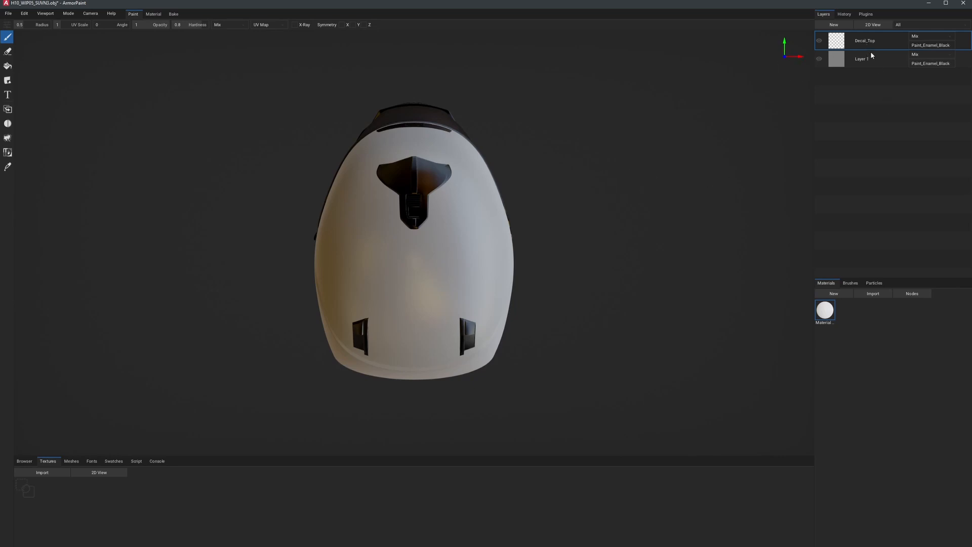
# - Import TopDecal1.png from the Decals H10 folder as a texture
pyautogui.click(30, 473)
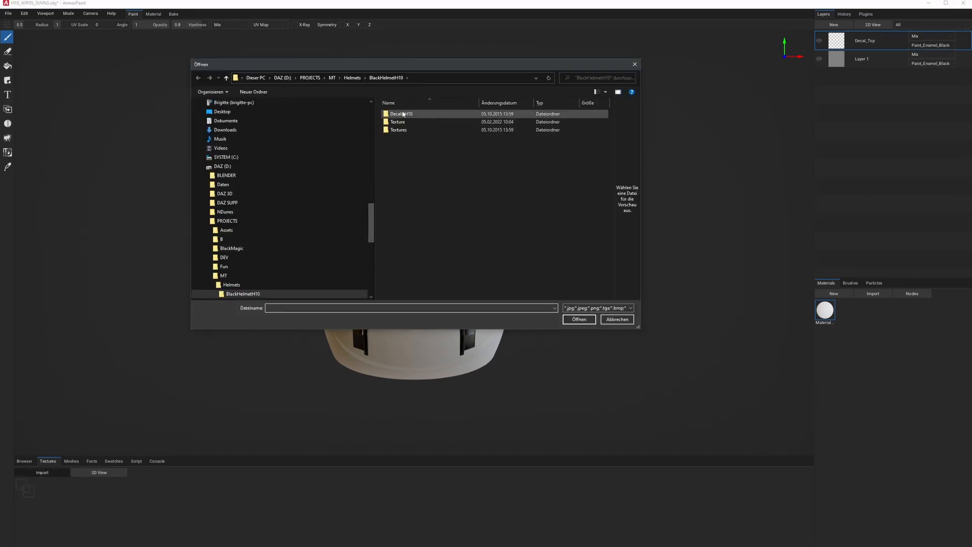
pyautogui.doubleClick(403, 114)
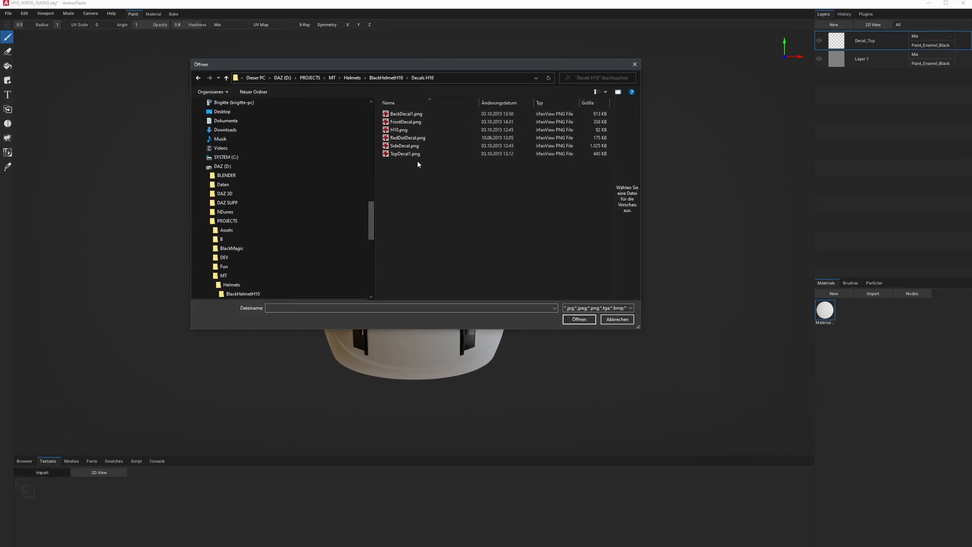
pyautogui.click(413, 156)
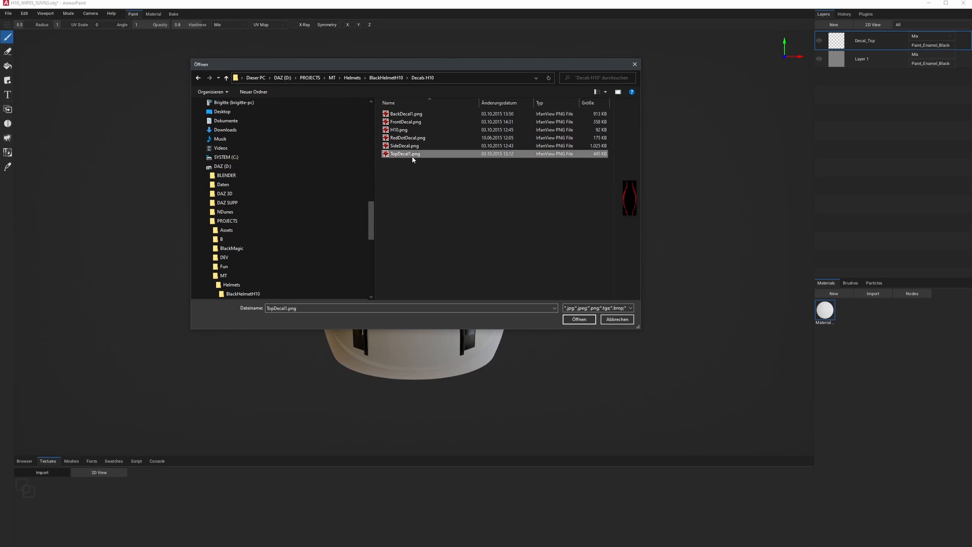
pyautogui.click(579, 320)
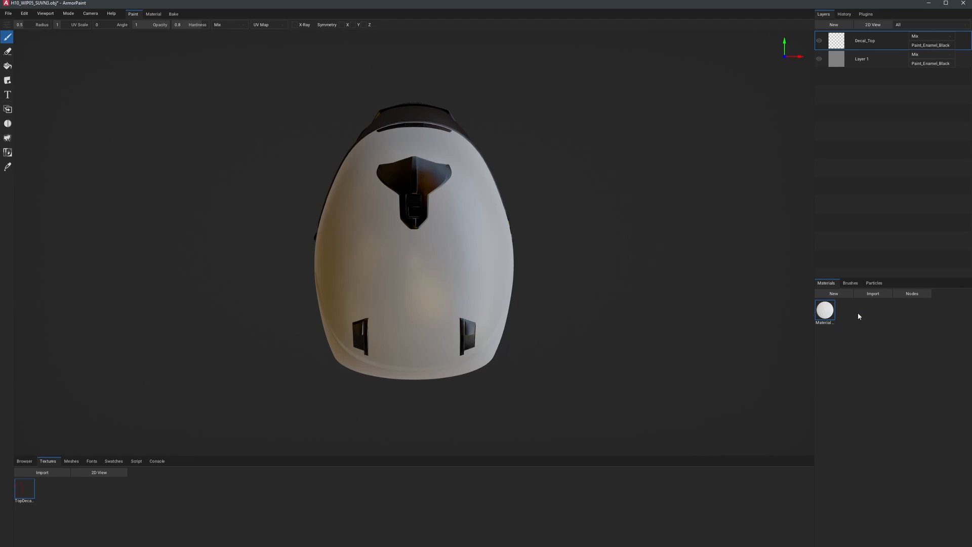
# - Create a new material named M-Top and delete its default RGB node
pyautogui.click(848, 296)
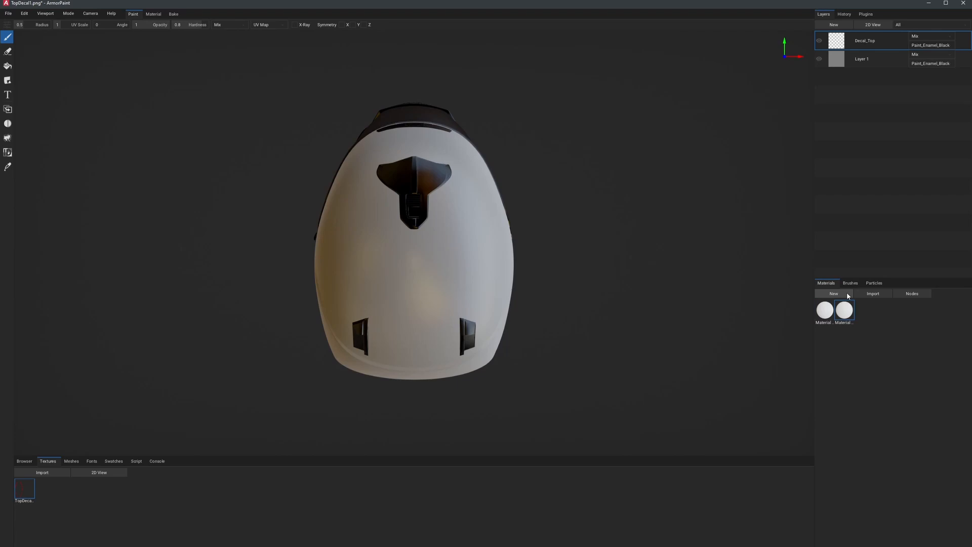
pyautogui.doubleClick(849, 317)
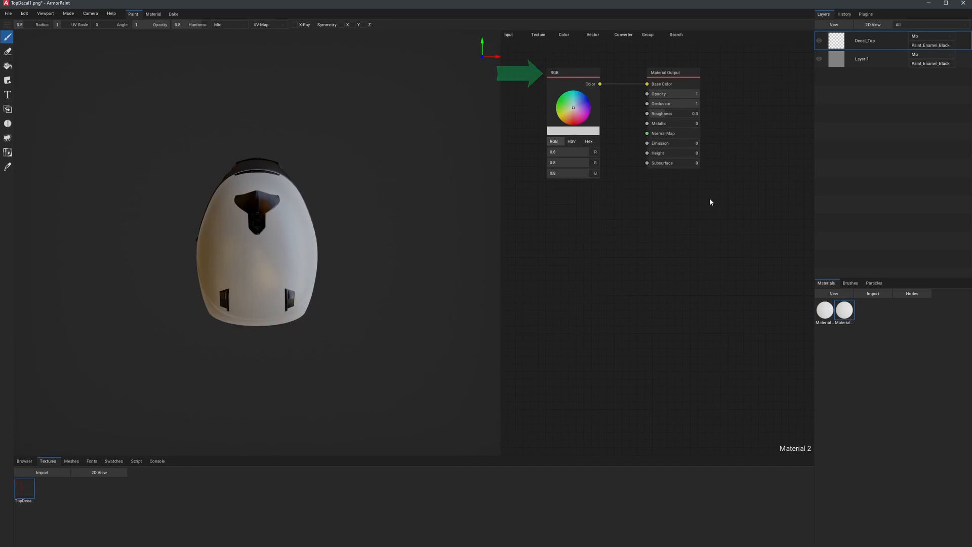
pyautogui.click(569, 75)
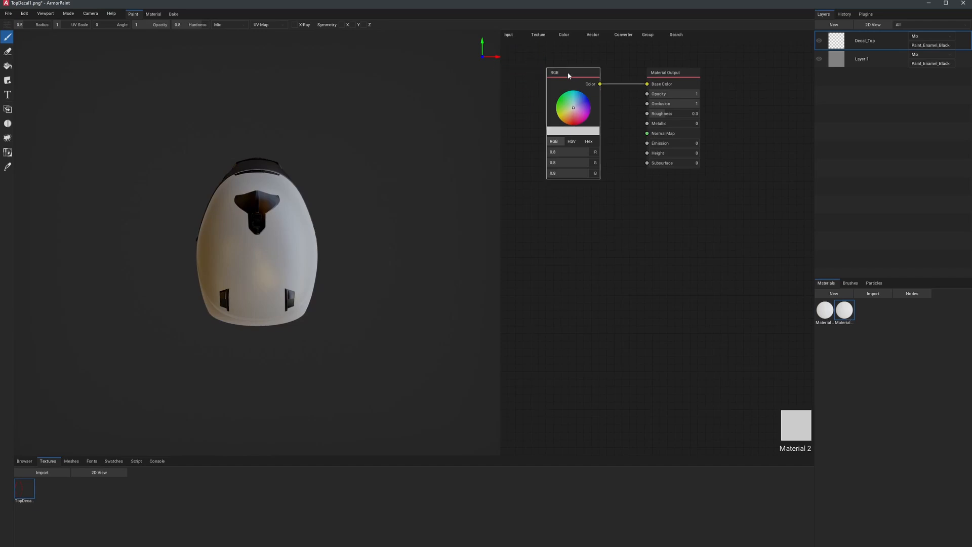
pyautogui.press('Delete')
pyautogui.click(793, 447)
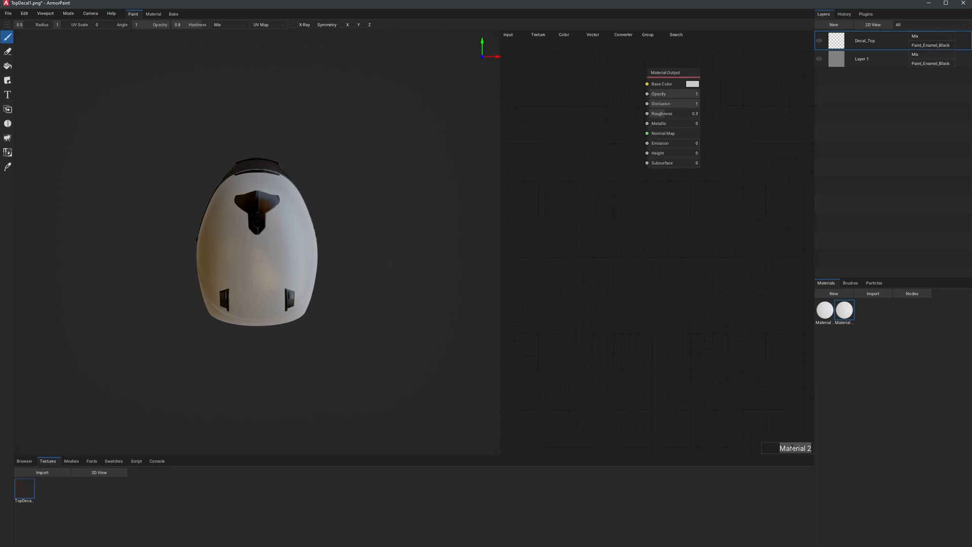
pyautogui.write('M')
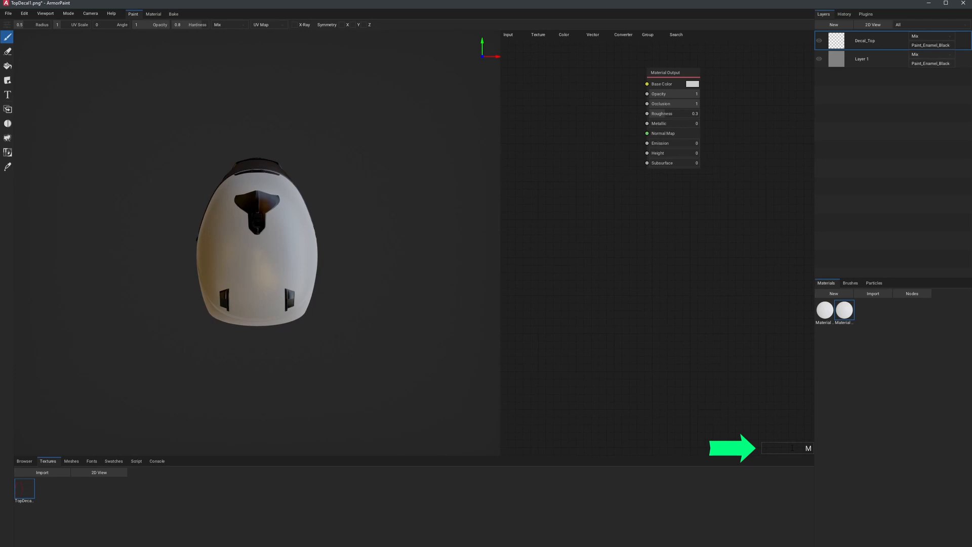
pyautogui.write('-Top')
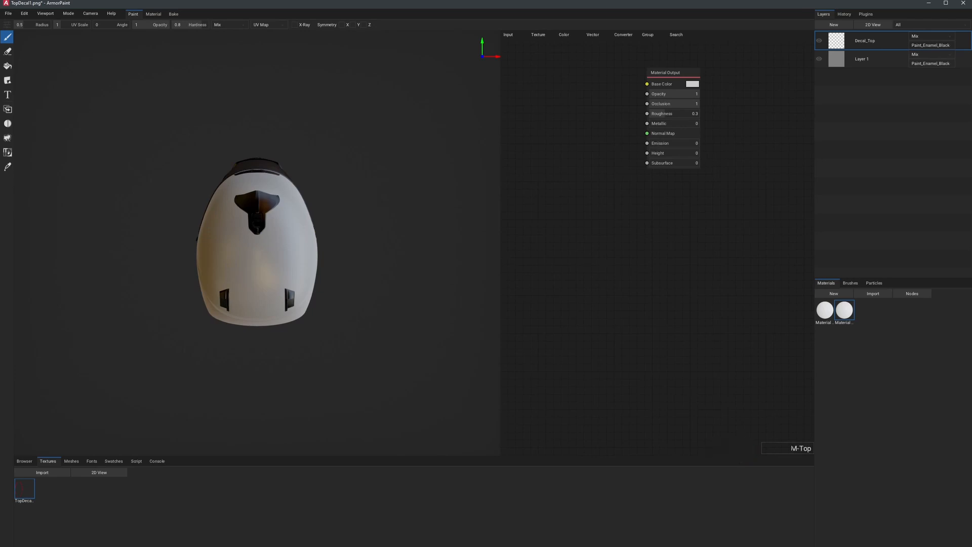
pyautogui.press('Return')
# - Add TopDecal1.png as an Image Texture node and link its Color to Base Color and its Alpha to Opacity
pyautogui.moveTo(25, 489); pyautogui.dragTo(567, 104)
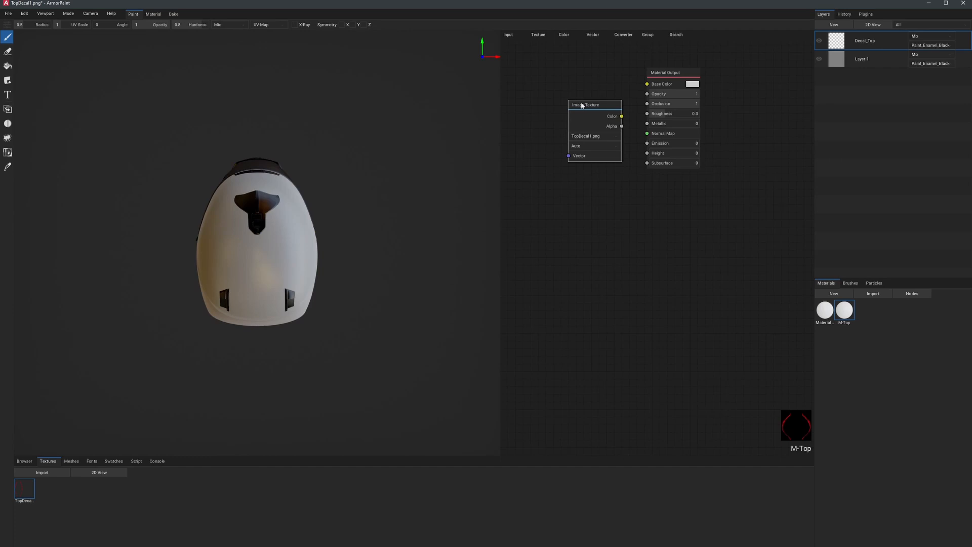
pyautogui.moveTo(582, 105)
pyautogui.mouseDown()
pyautogui.moveTo(574, 63)
pyautogui.moveTo(648, 85)
pyautogui.moveTo(629, 90)
pyautogui.moveTo(648, 94)
pyautogui.mouseUp()
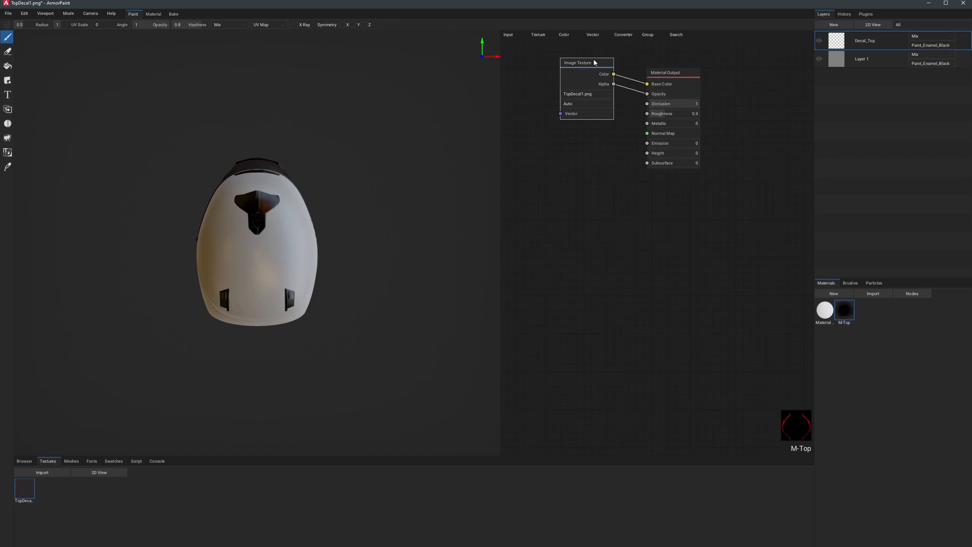
pyautogui.moveTo(593, 65); pyautogui.dragTo(594, 79)
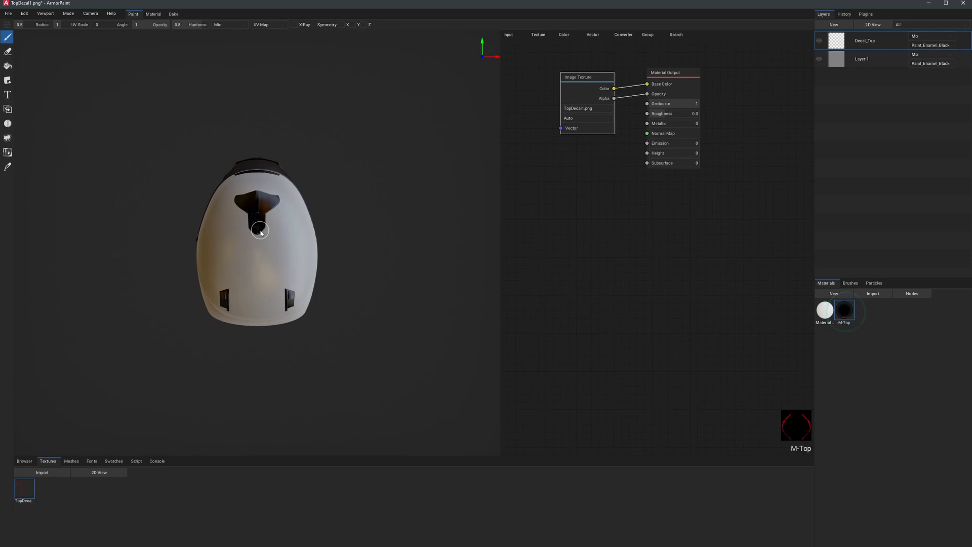
# - Use the Decal tool to fit the M-Top decal along the top of the helmet with a radius of 2.14
pyautogui.scroll(2, 261, 232)
pyautogui.scroll(1, 261, 232)
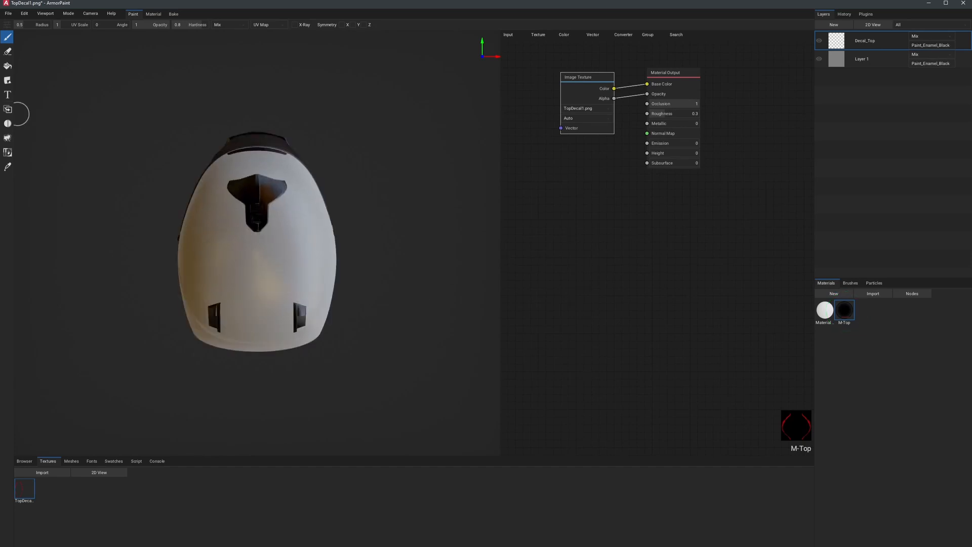
pyautogui.scroll(1, 46, 124)
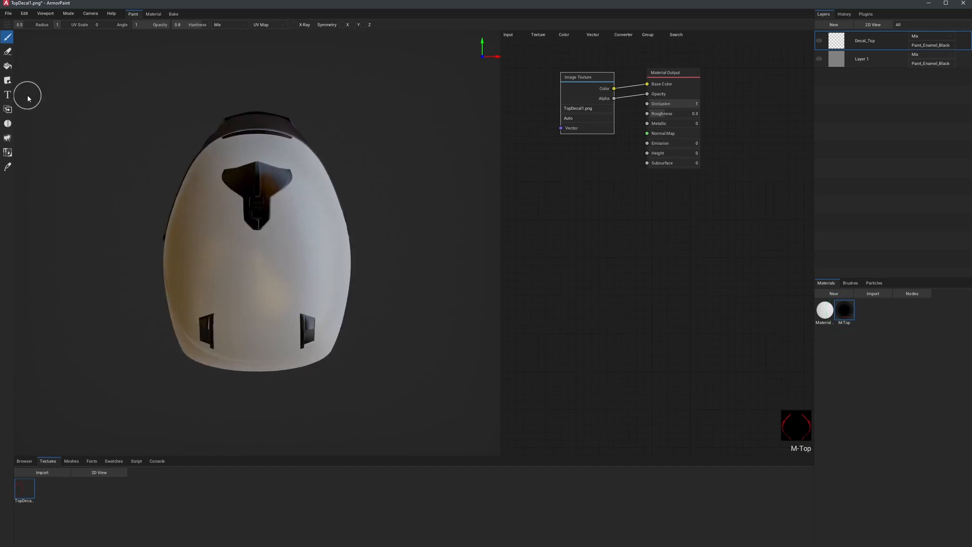
pyautogui.press('d')
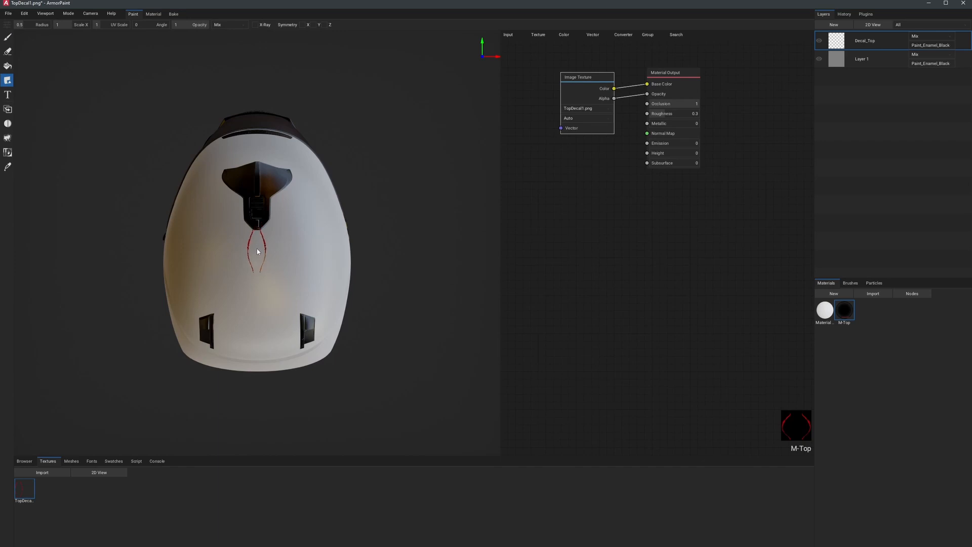
pyautogui.press('f')
pyautogui.press('f')
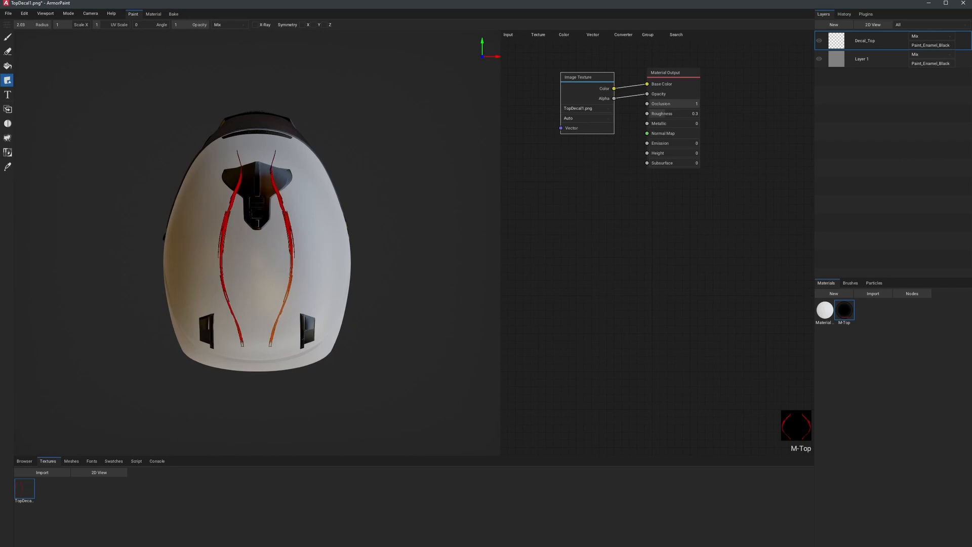
pyautogui.press('f')
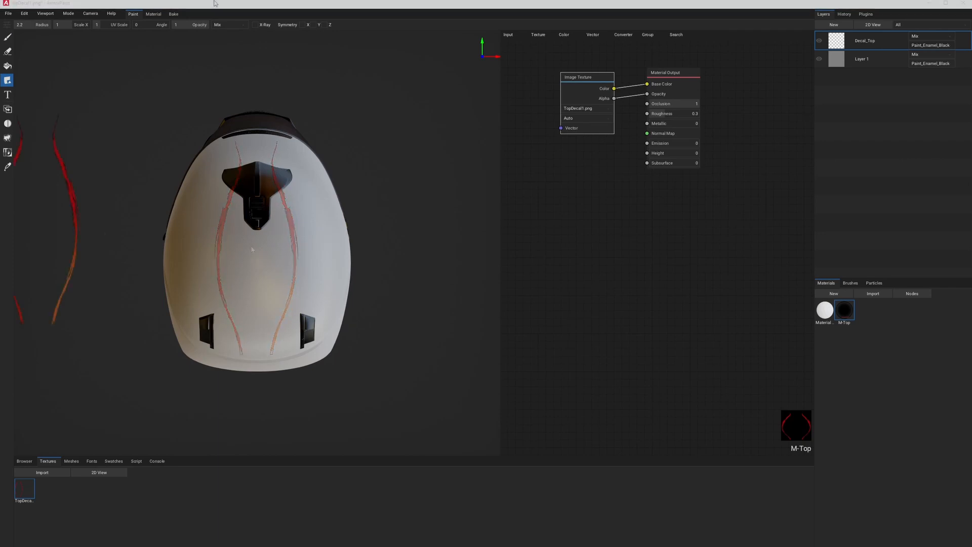
pyautogui.click(215, 3)
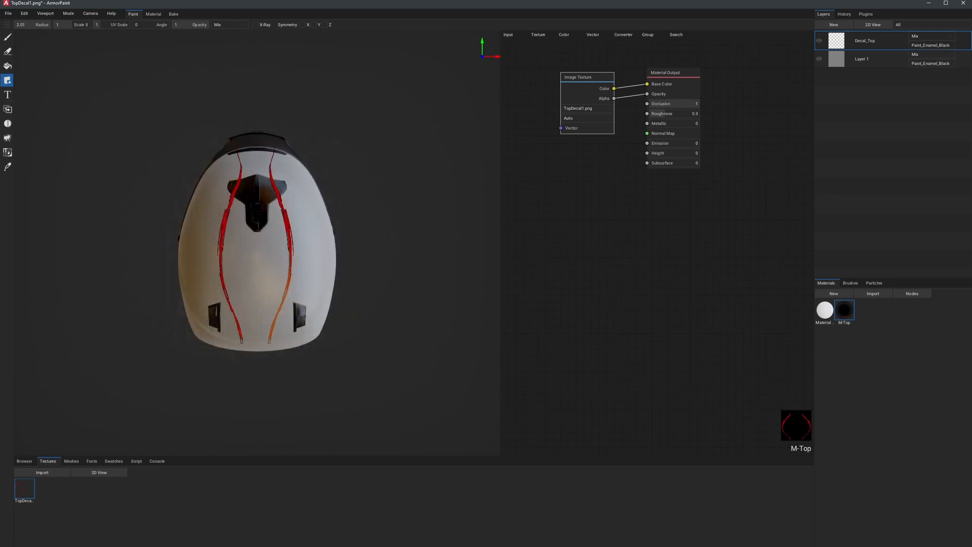
pyautogui.scroll(2, 256, 249)
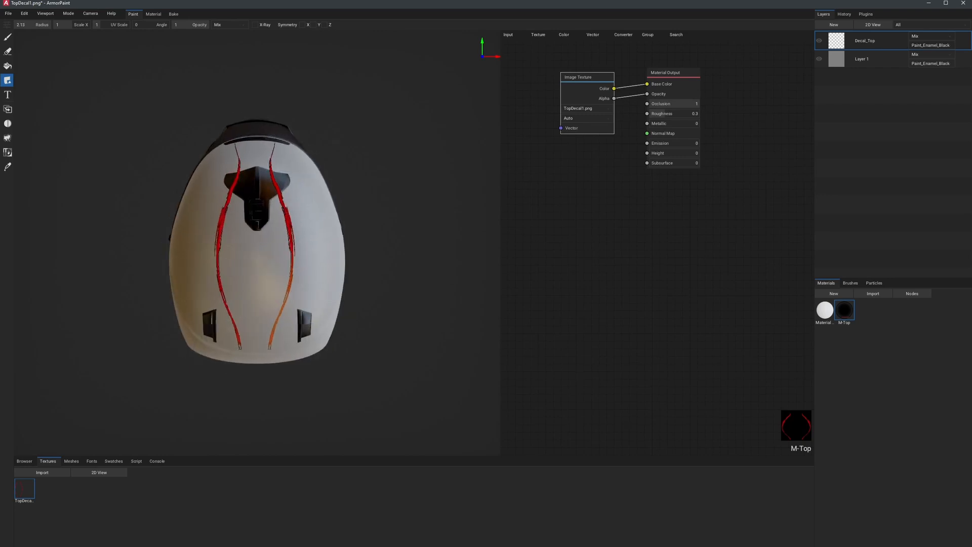
pyautogui.press('f')
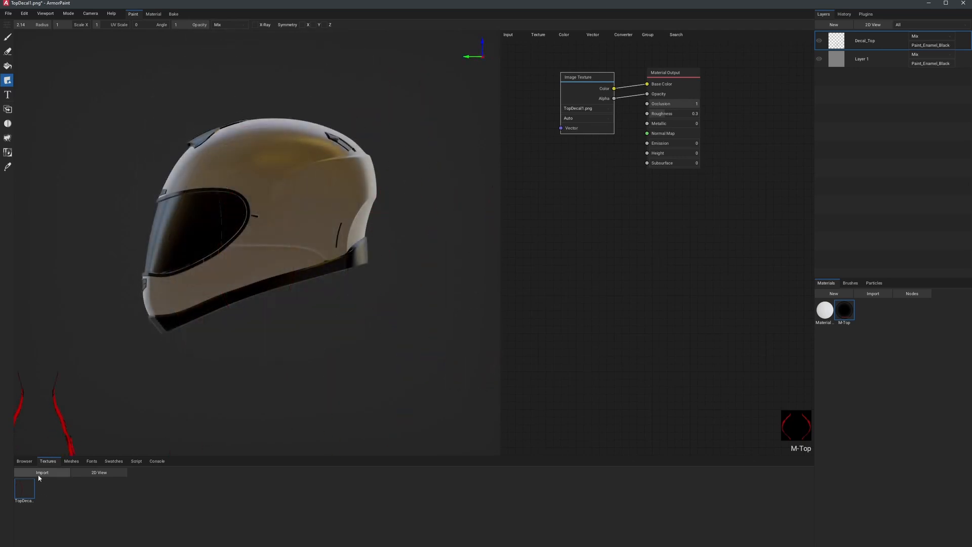
# - Import SideDecal.png from the Decals H10 folder as a texture
pyautogui.click(39, 472)
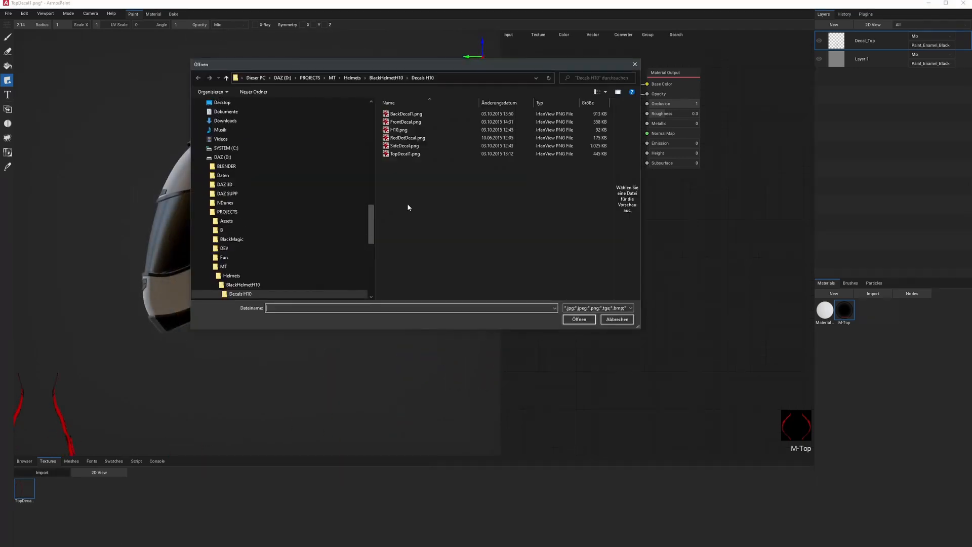
pyautogui.click(410, 146)
pyautogui.click(581, 319)
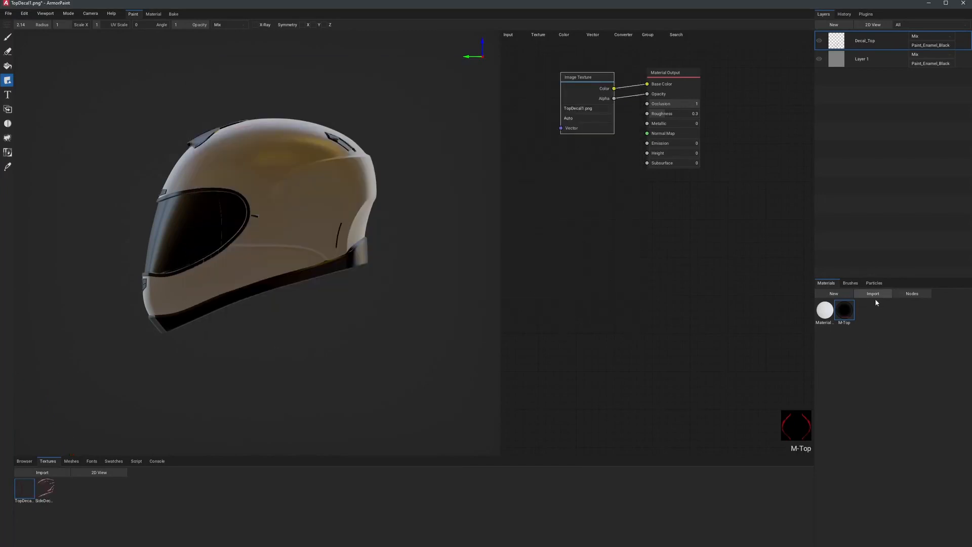
# - Create material M-Side, replacing its RGB node with a SideDecal.png texture whose Color feeds Base Color and Alpha feeds Opacity
pyautogui.click(834, 293)
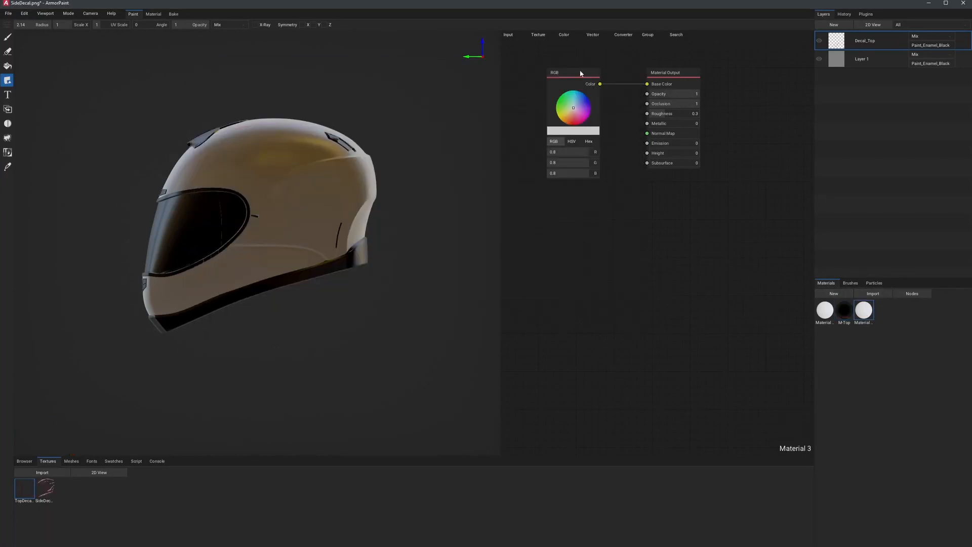
pyautogui.click(581, 74)
pyautogui.press('Delete')
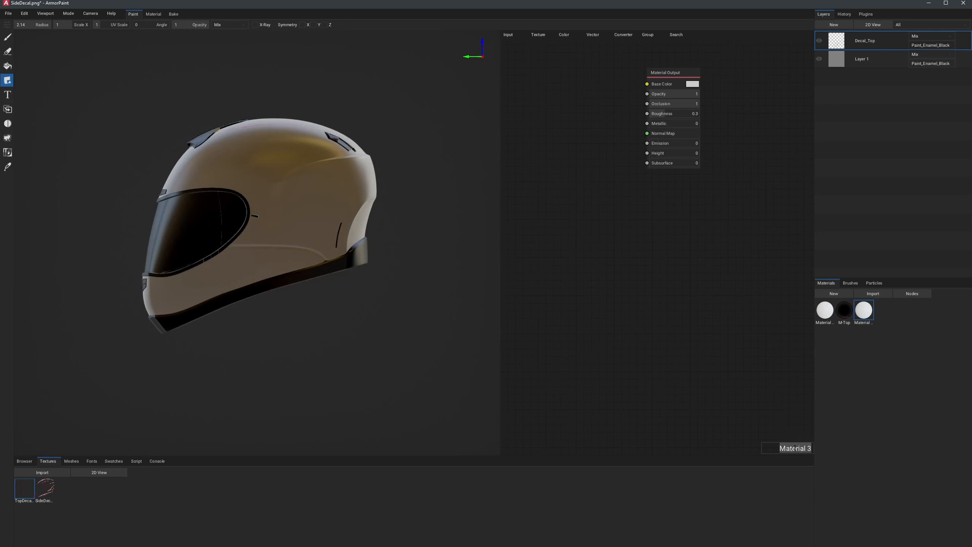
pyautogui.write('M-Side')
pyautogui.press('Return')
pyautogui.moveTo(45, 489); pyautogui.dragTo(647, 84)
pyautogui.moveTo(627, 101); pyautogui.dragTo(647, 94)
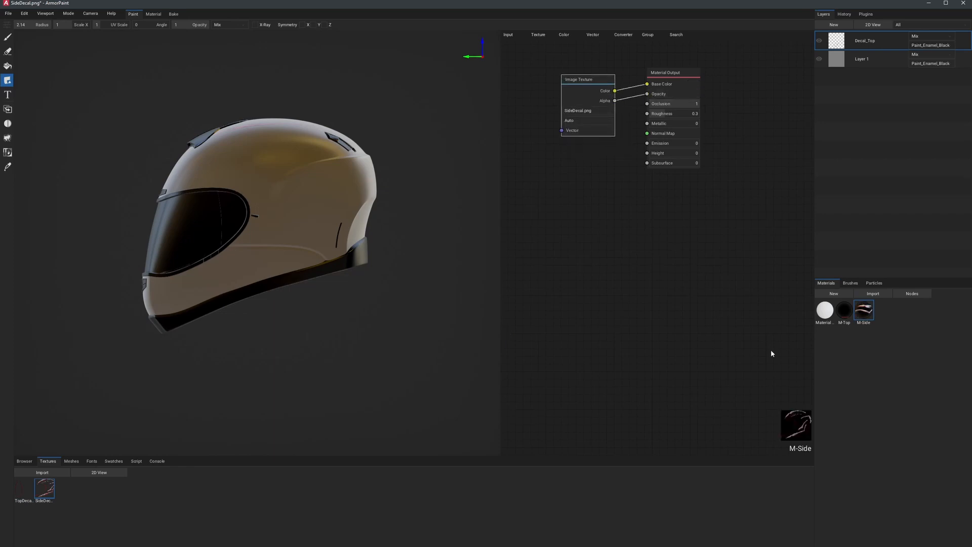
# - Add a paint layer named Decal_Side and restrict it to the Paint_Enamel_Black material
pyautogui.click(834, 24)
pyautogui.click(851, 36)
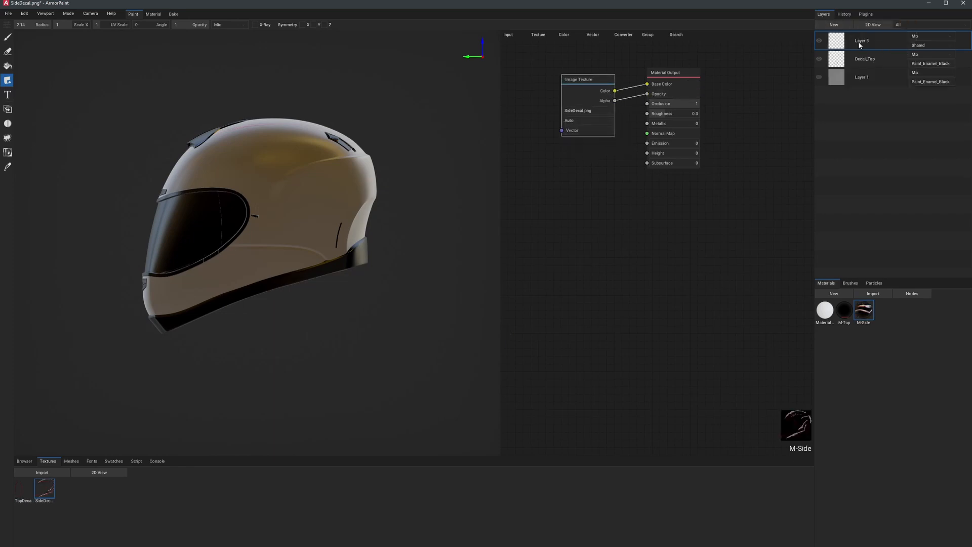
pyautogui.doubleClick(860, 41)
pyautogui.write('Decal_Side')
pyautogui.click(932, 45)
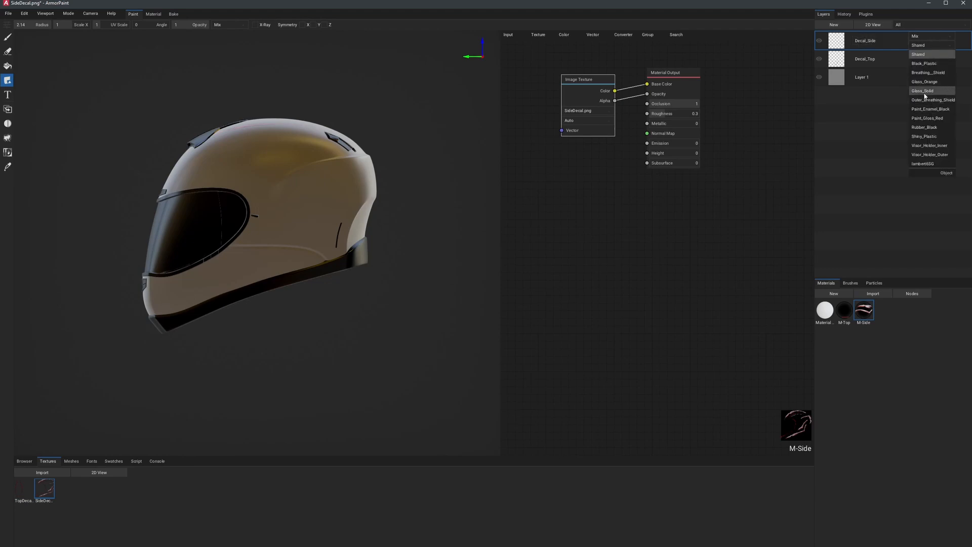
pyautogui.click(931, 109)
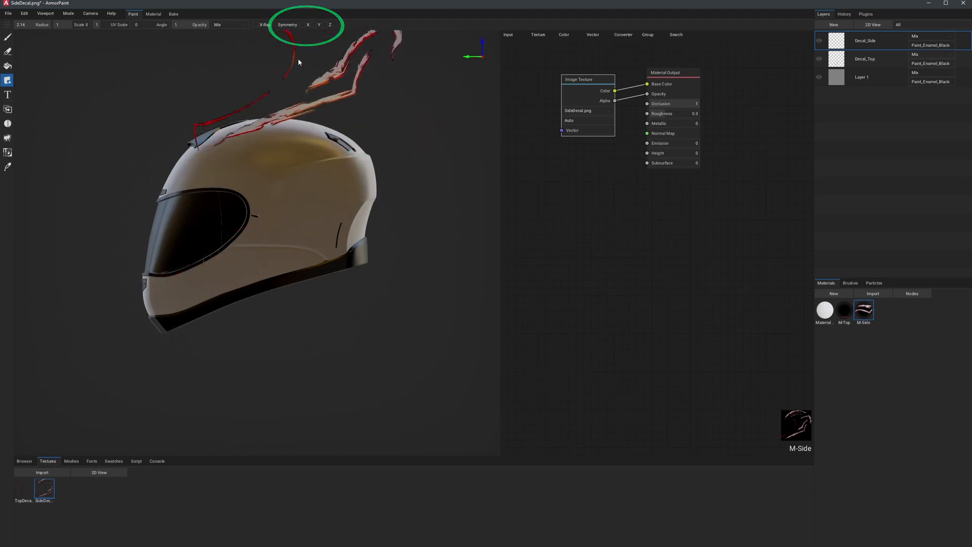
# - Enable X symmetry and stamp the M-Side decal onto the side of the helmet around the visor
pyautogui.click(302, 24)
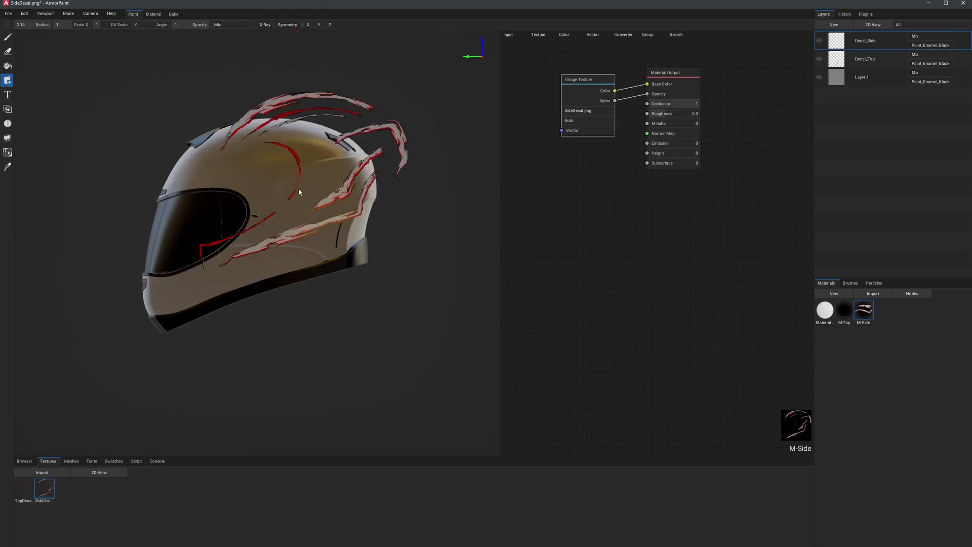
pyautogui.click(260, 214)
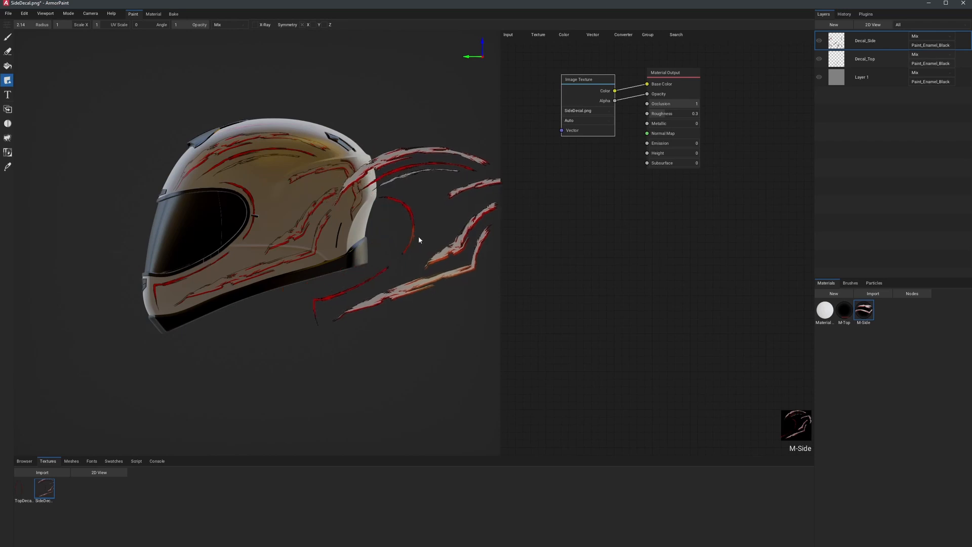
pyautogui.moveTo(424, 229)
pyautogui.mouseDown(button='right')
pyautogui.moveTo(298, 232)
pyautogui.moveTo(426, 236)
pyautogui.mouseUp(button='right')
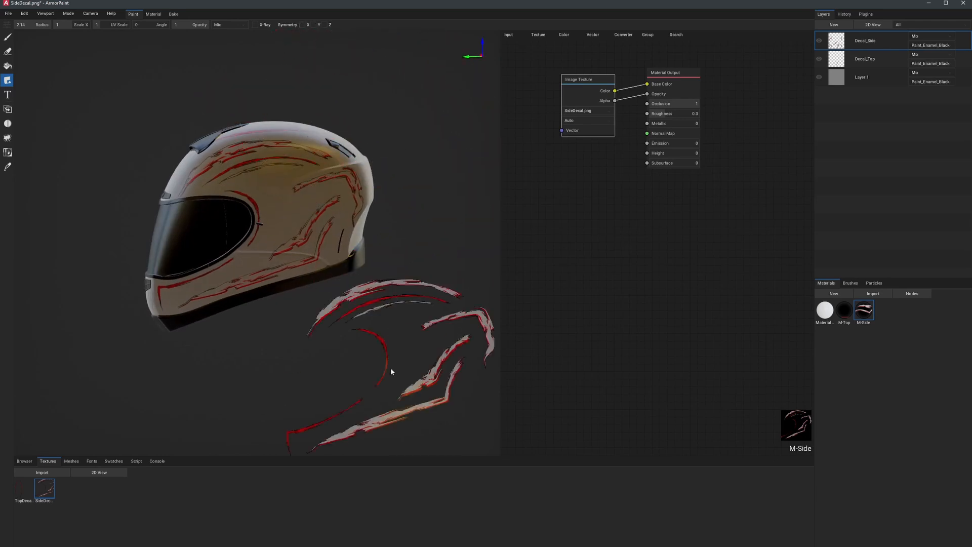
# - Import FrontDecal.png from the Decals H10 folder as a texture
pyautogui.click(42, 472)
pyautogui.click(410, 114)
pyautogui.click(579, 318)
# - Set up material M-Front with a FrontDecal.png texture, linking its Color to Base Color and its Alpha to Opacity
pyautogui.moveTo(117, 474)
pyautogui.mouseDown()
pyautogui.moveTo(152, 436)
pyautogui.moveTo(480, 235)
pyautogui.mouseUp()
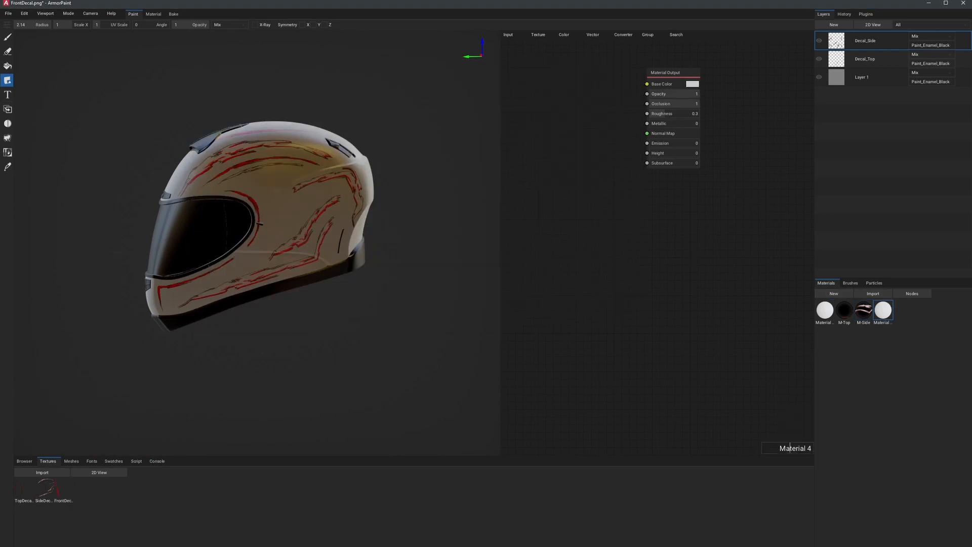
pyautogui.write('M-Front')
pyautogui.press('Return')
pyautogui.moveTo(64, 488); pyautogui.dragTo(648, 83)
pyautogui.moveTo(612, 92); pyautogui.dragTo(647, 93)
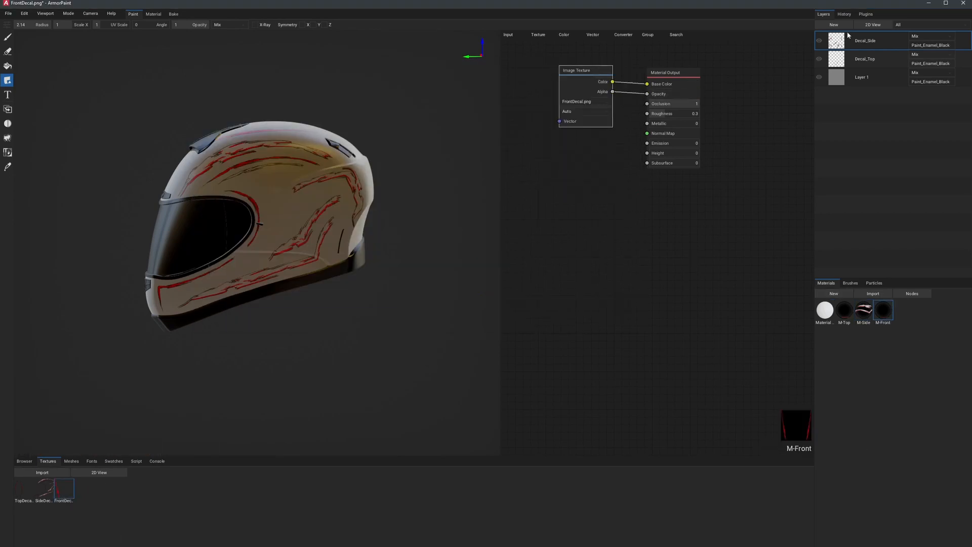
# - Add a paint layer named Decal_Front and restrict it to the Paint_Enamel_Black material
pyautogui.click(834, 24)
pyautogui.doubleClick(865, 42)
pyautogui.write('Decal_Front')
pyautogui.press('Return')
pyautogui.click(932, 45)
pyautogui.click(931, 109)
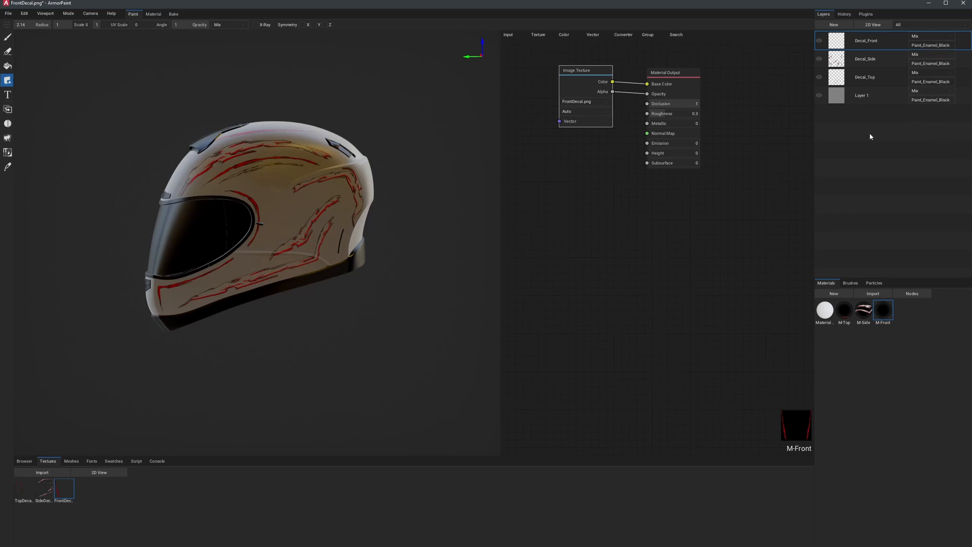
# - Stamp the M-Front decal with a radius of 1.26 on the helmet's chin area around the front vent, using the front view
pyautogui.press('1')
pyautogui.scroll(4, 254, 200)
pyautogui.moveTo(254, 200); pyautogui.dragTo(243, 235, button='middle')
pyautogui.press('f')
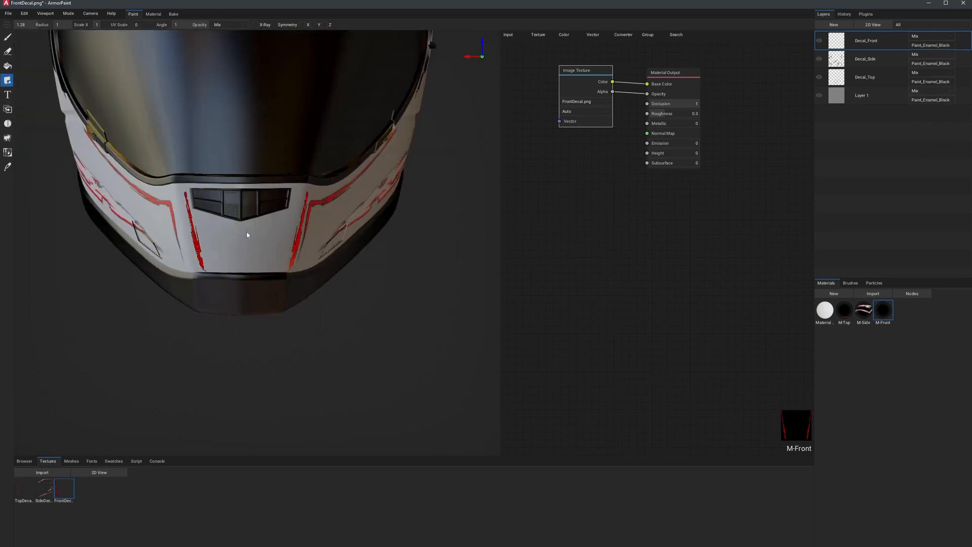
pyautogui.click(239, 234)
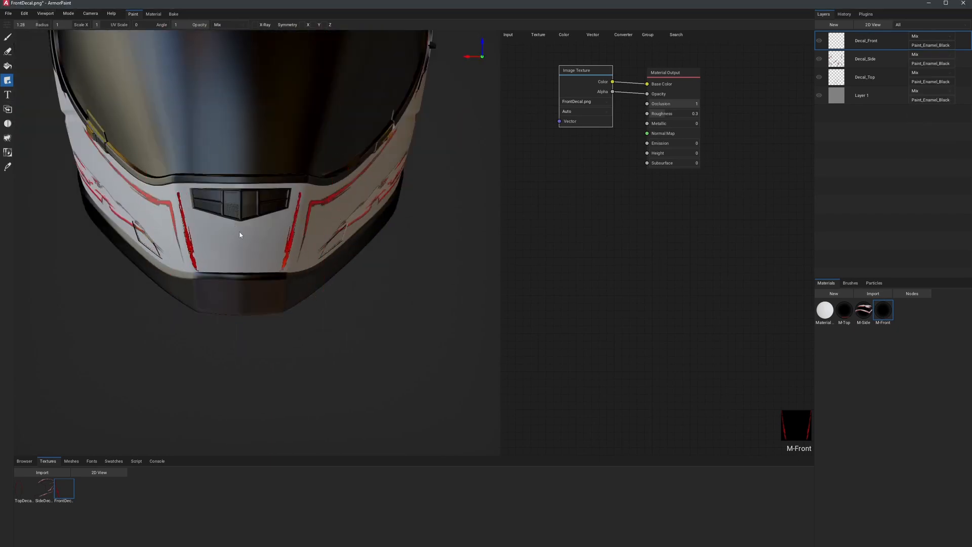
pyautogui.press('f')
pyautogui.moveTo(316, 297); pyautogui.dragTo(317, 294, button='right')
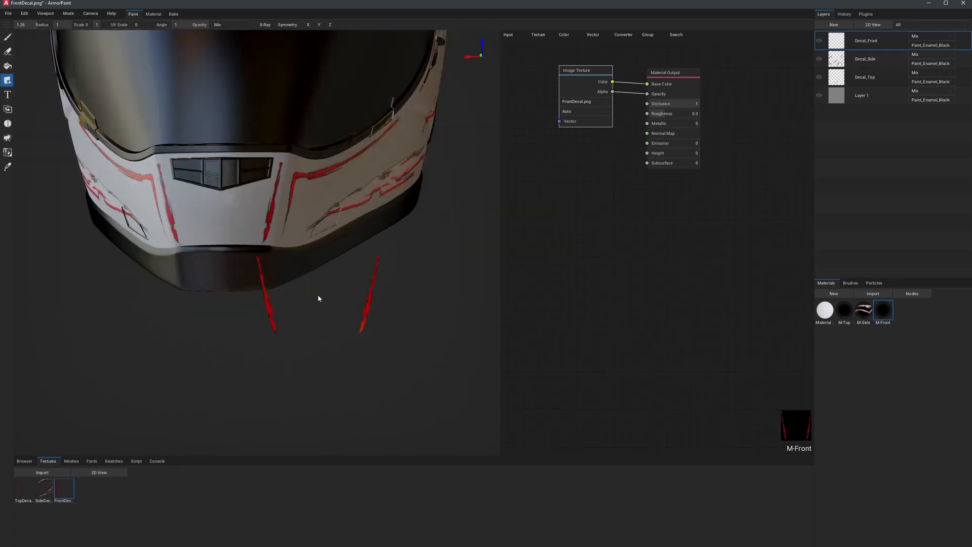
pyautogui.press('1')
pyautogui.click(257, 154)
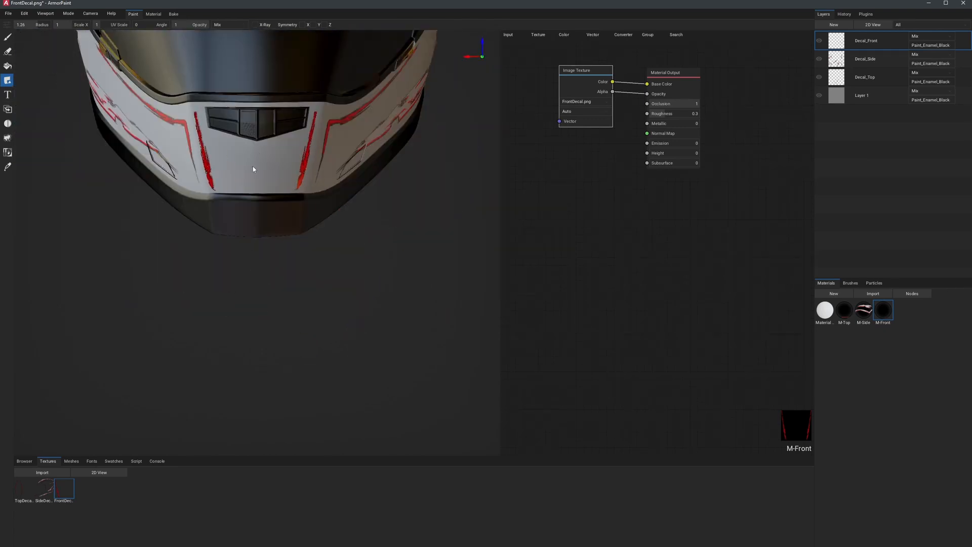
# - Add a paint layer named Decal_Back and restrict it to the Paint_Enamel_Black material, with the helmet's back in view
pyautogui.moveTo(253, 166); pyautogui.dragTo(303, 283, button='right')
pyautogui.scroll(-3, 307, 268)
pyautogui.hotkey('ctrl', '1')
pyautogui.scroll(3, 354, 181)
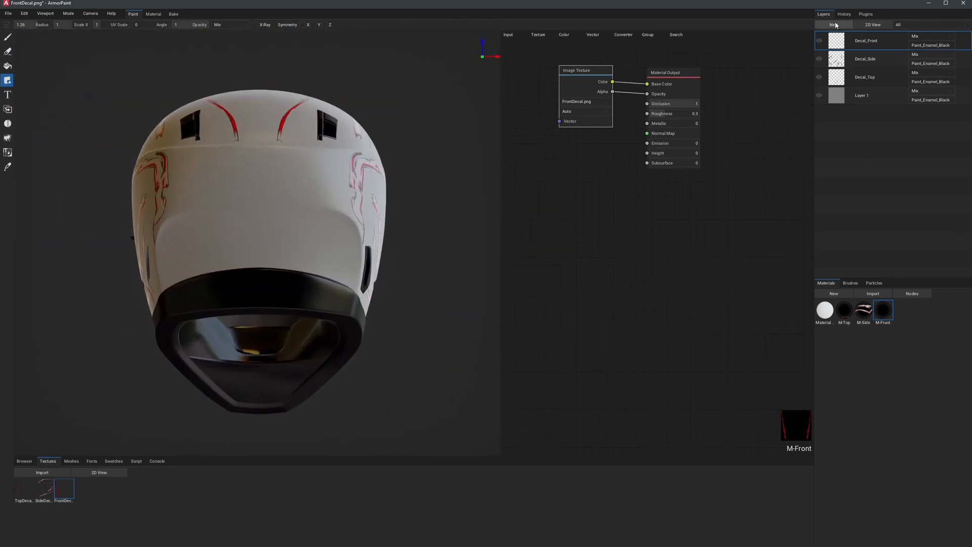
pyautogui.click(835, 25)
pyautogui.doubleClick(868, 41)
pyautogui.write('Decal_Back')
pyautogui.click(926, 45)
pyautogui.click(925, 100)
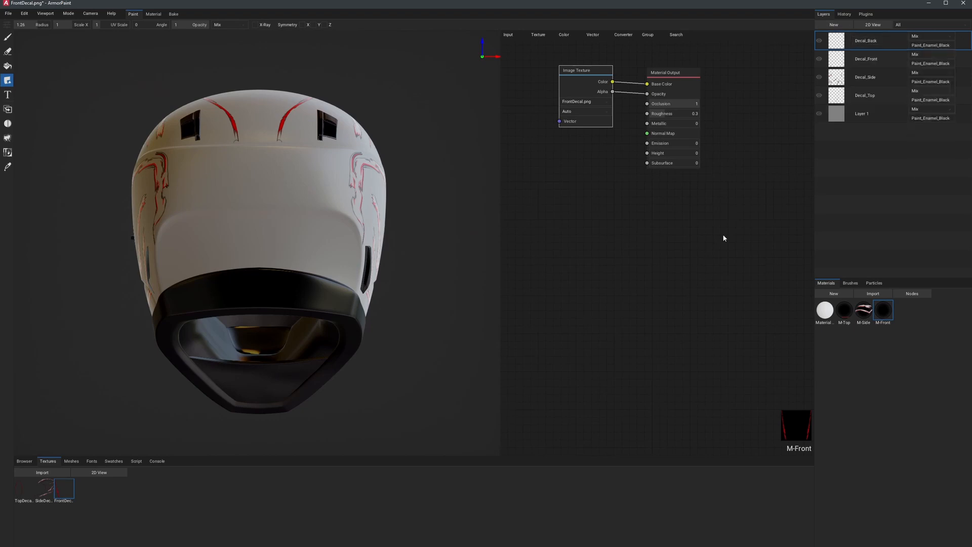
# - Import BackDecal1.png and set up material M-Back with it, linking the texture's Color to Base Color and Alpha to Opacity
pyautogui.click(49, 472)
pyautogui.click(411, 114)
pyautogui.click(579, 319)
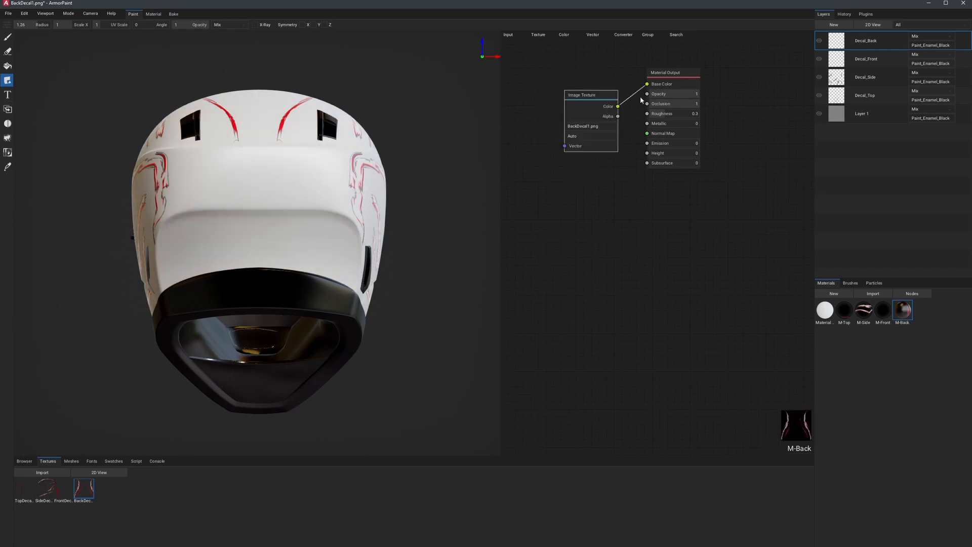
pyautogui.moveTo(641, 100); pyautogui.dragTo(648, 94)
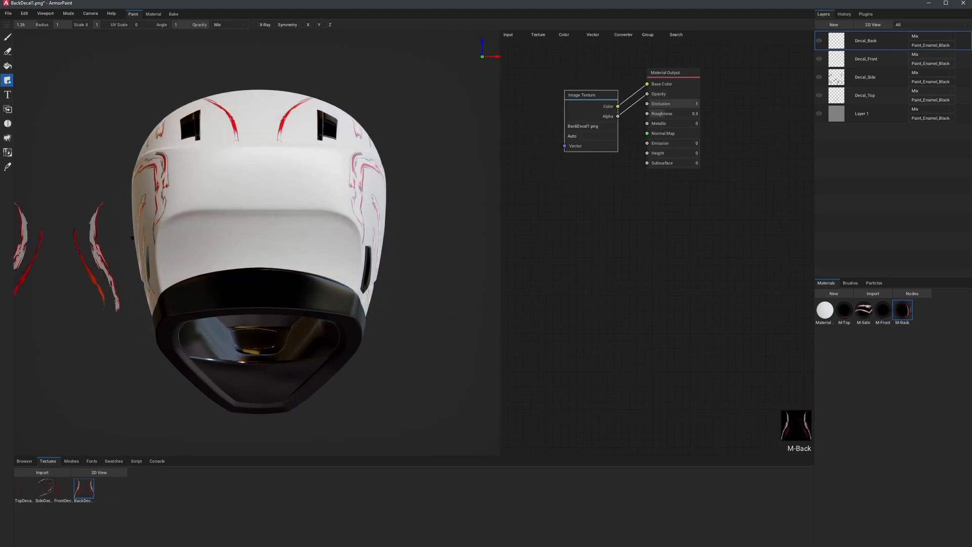
# - Stamp the M-Back decal with a radius of about 1.8, centred on the helmet's back above the black rim
pyautogui.scroll(-1, 268, 208)
pyautogui.moveTo(268, 208); pyautogui.dragTo(268, 172, button='middle')
pyautogui.scroll(2, 267, 172)
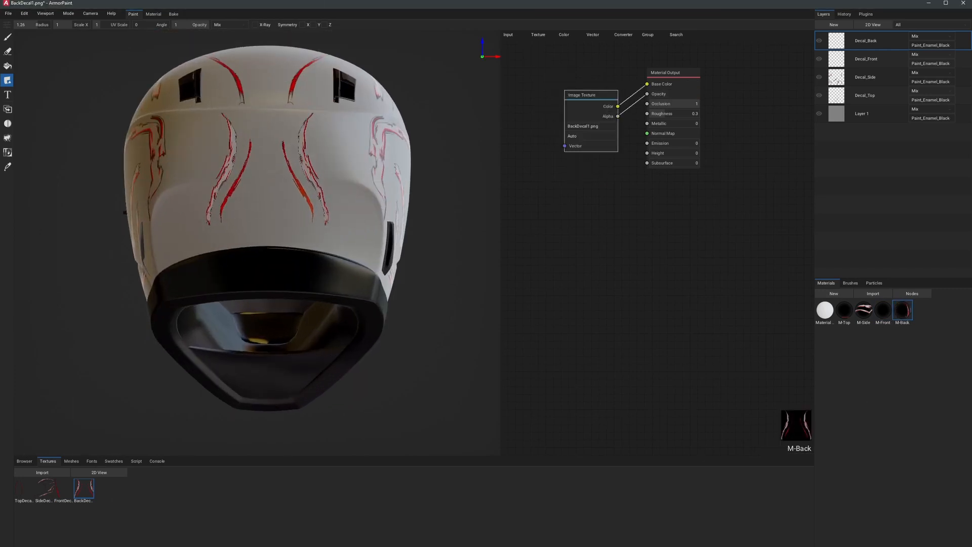
pyautogui.press('f')
pyautogui.click(267, 172)
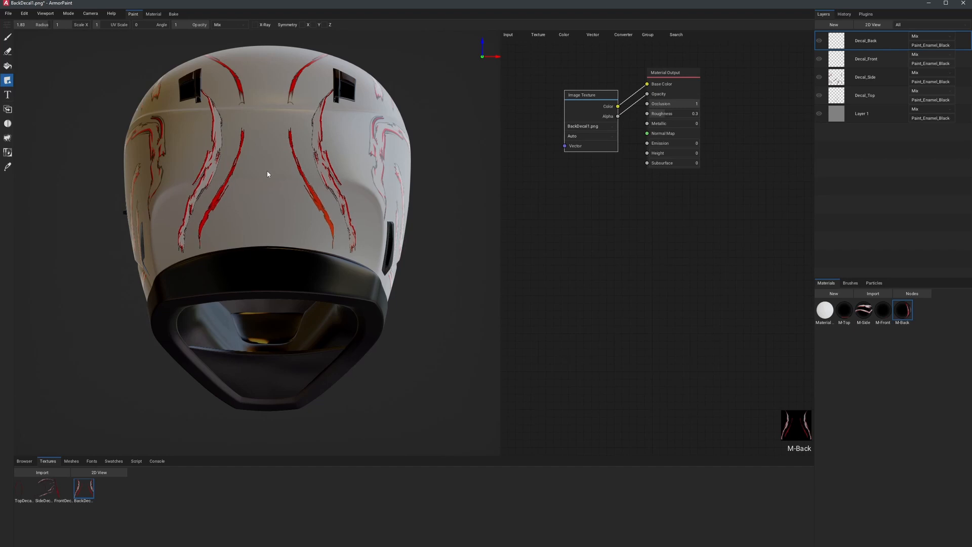
# - Import RedDotDecal.png as a texture for the M-Approved material and add a paint layer named Decal_Approved
pyautogui.doubleClick(407, 137)
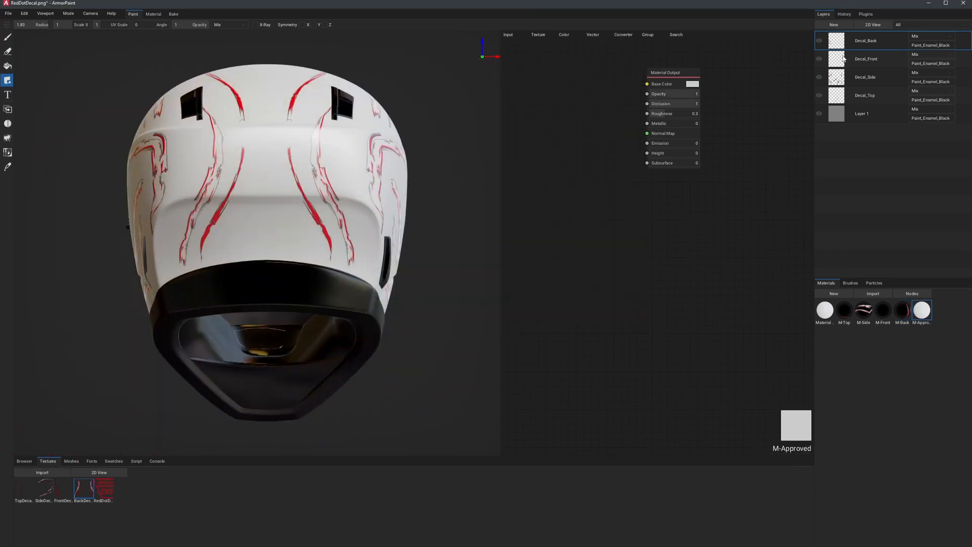
pyautogui.click(834, 24)
pyautogui.doubleClick(862, 41)
pyautogui.write('Decal_Approved')
pyautogui.press('Return')
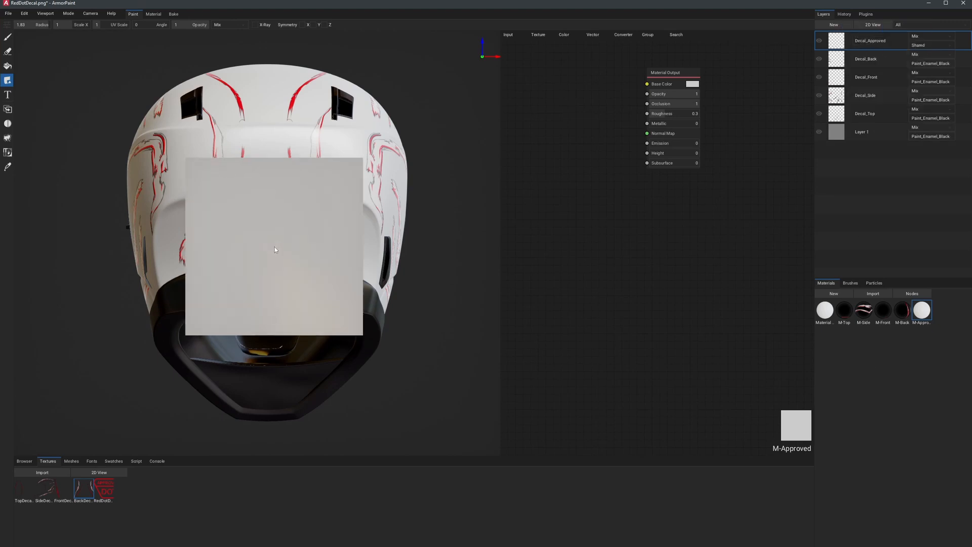
# - Link RedDotDecal.png's Color to Base Color and Alpha to Opacity, and stamp the decal with a radius of 0.29 on the helmet's back
pyautogui.moveTo(104, 488); pyautogui.dragTo(647, 84)
pyautogui.moveTo(619, 95); pyautogui.dragTo(648, 94)
pyautogui.press('f')
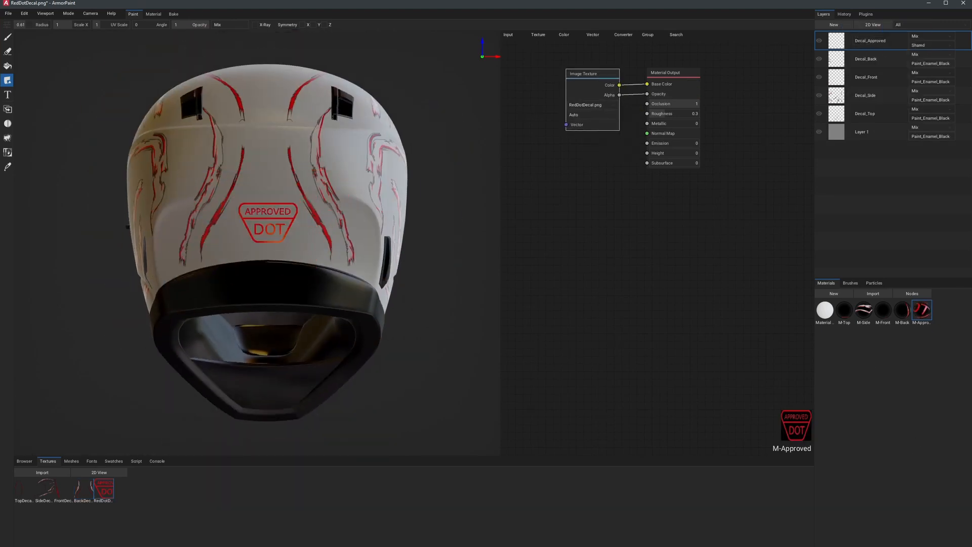
pyautogui.moveTo(314, 259); pyautogui.dragTo(497, 288, button='right')
pyautogui.moveTo(279, 204); pyautogui.dragTo(384, 269, button='right')
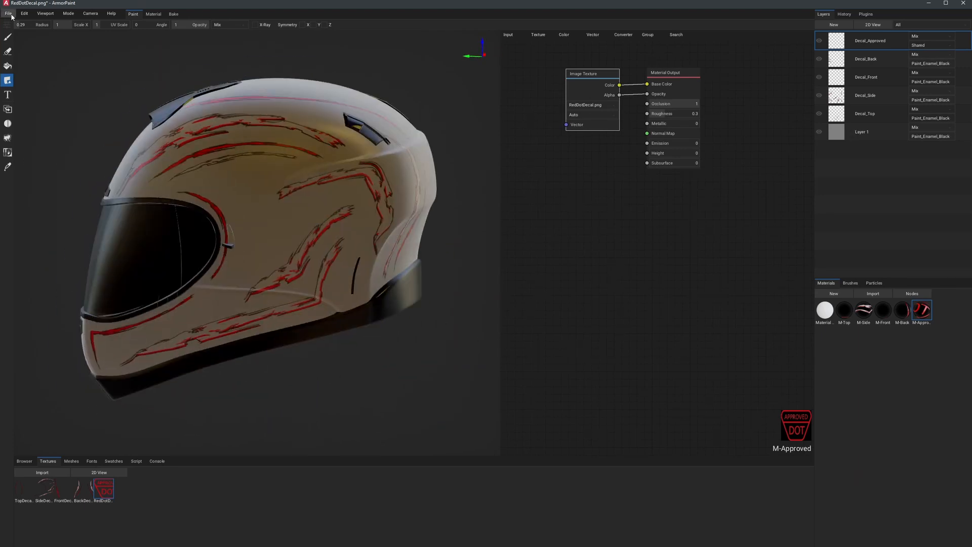
# - Save the project as BlackHelmetH10_WIP05.arm in the BlackHelmetH10 folder
pyautogui.click(8, 13)
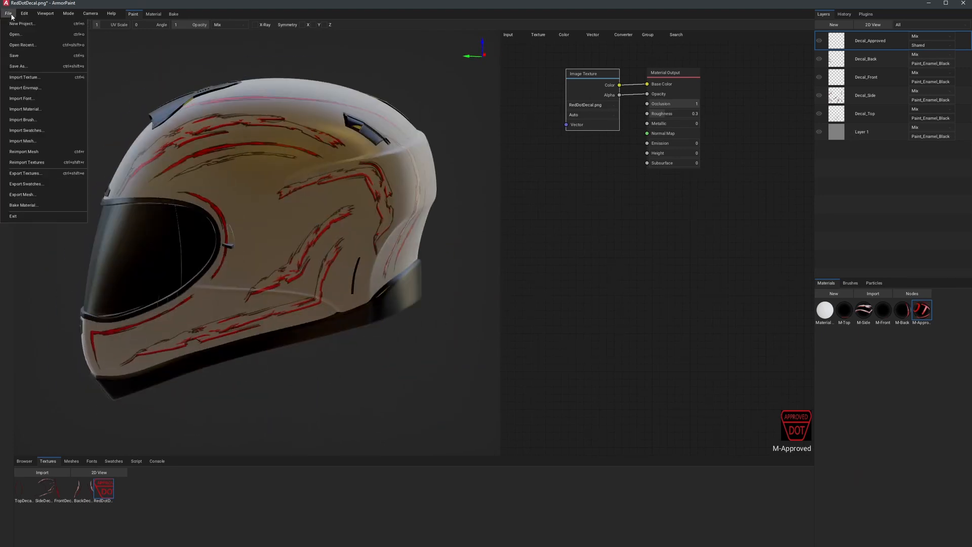
pyautogui.click(27, 67)
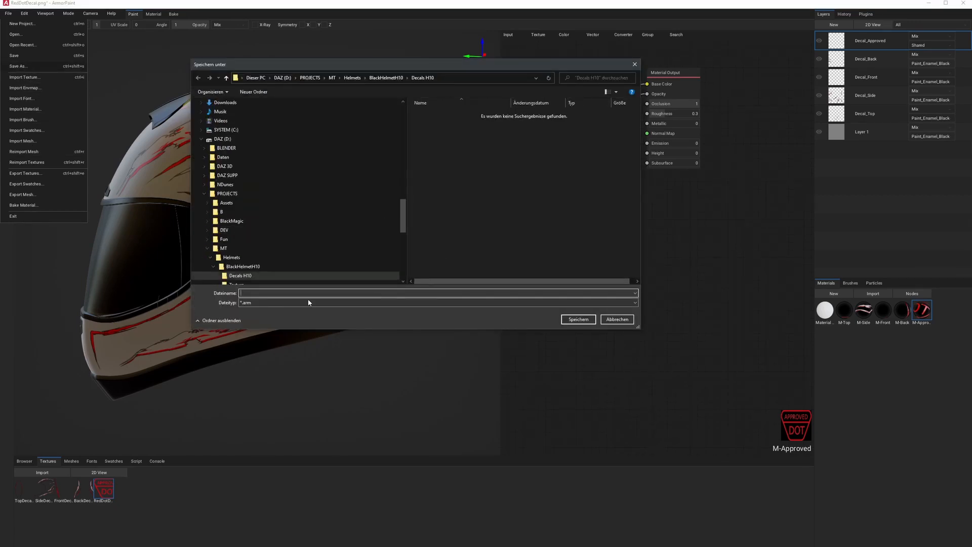
pyautogui.click(246, 267)
pyautogui.click(453, 162)
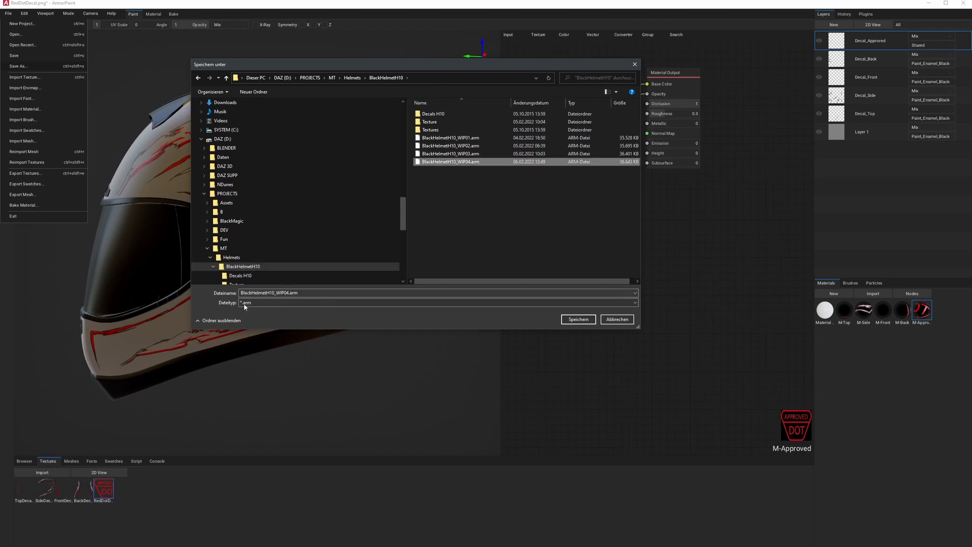
pyautogui.click(286, 293)
pyautogui.click(287, 293)
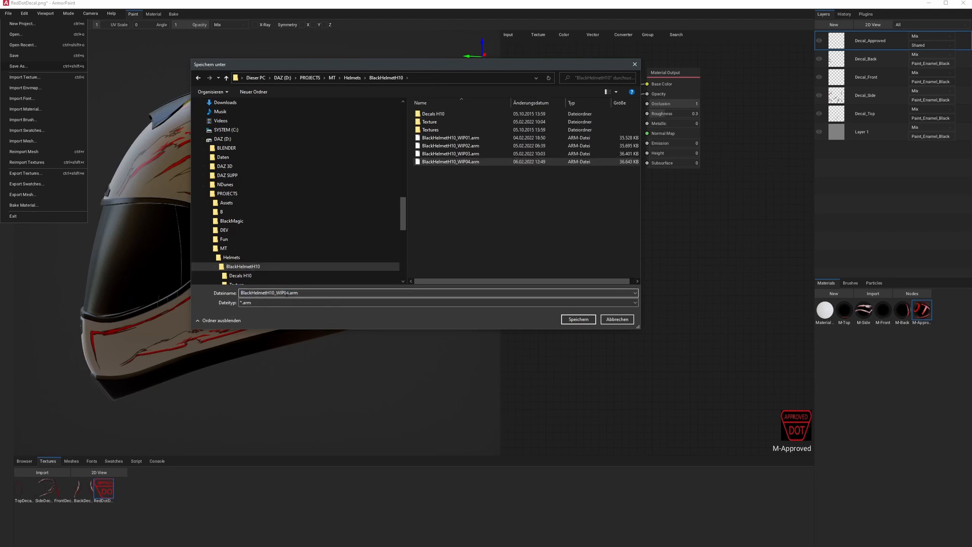
pyautogui.write('5')
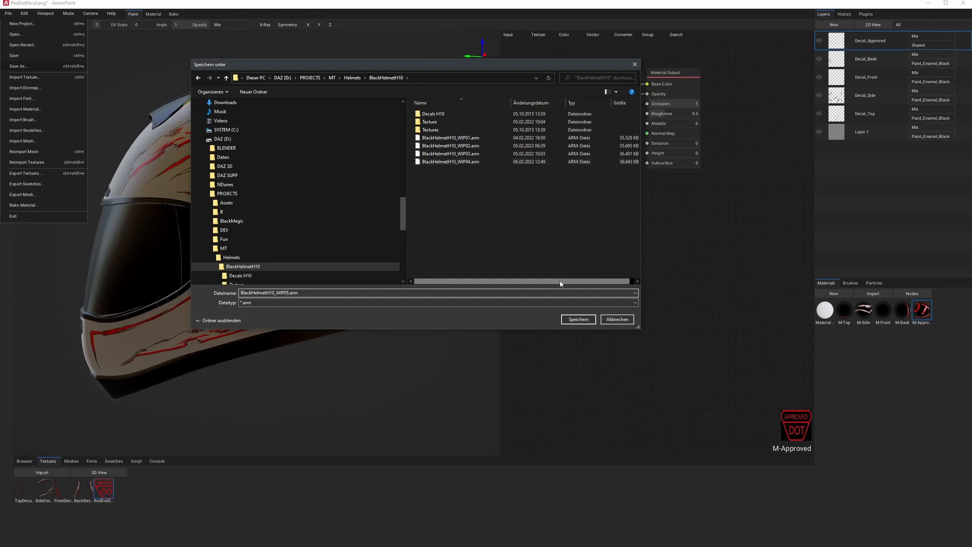
pyautogui.press('Return')
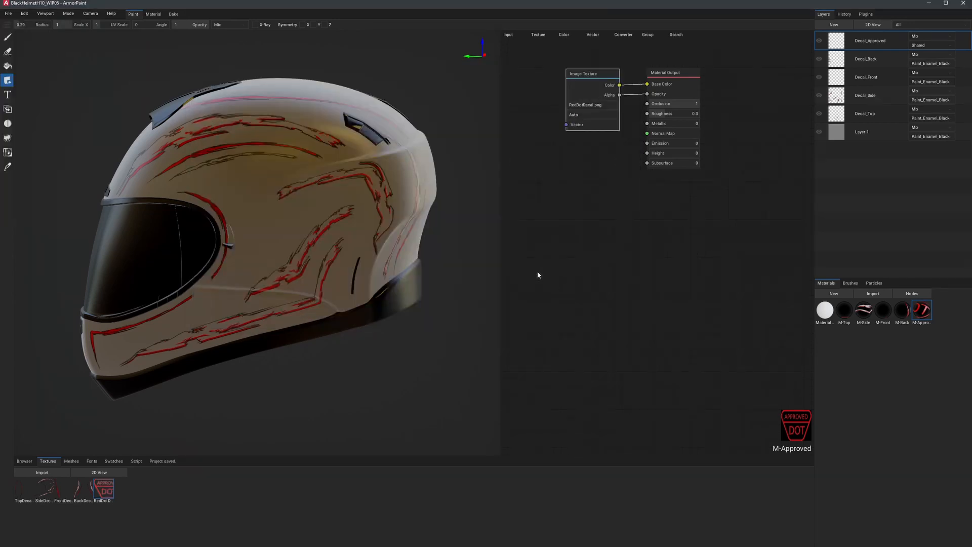
# - Set the texture export to 4K resolution with Disk as the destination
pyautogui.click(10, 14)
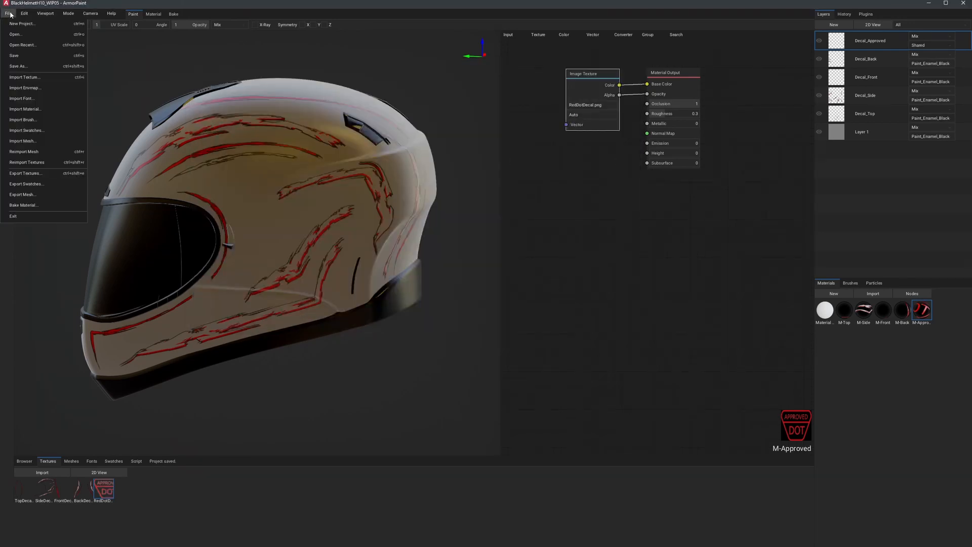
pyautogui.click(26, 174)
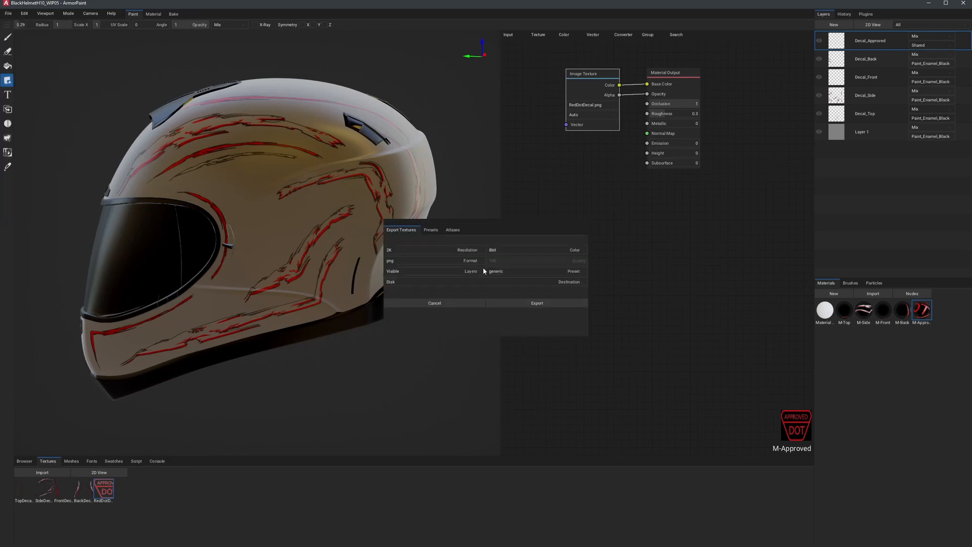
pyautogui.click(475, 252)
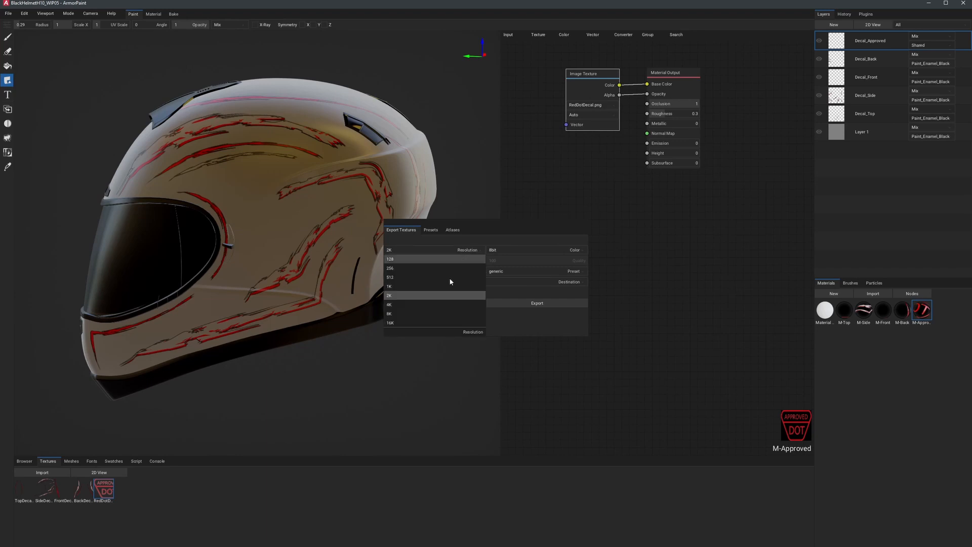
pyautogui.click(424, 305)
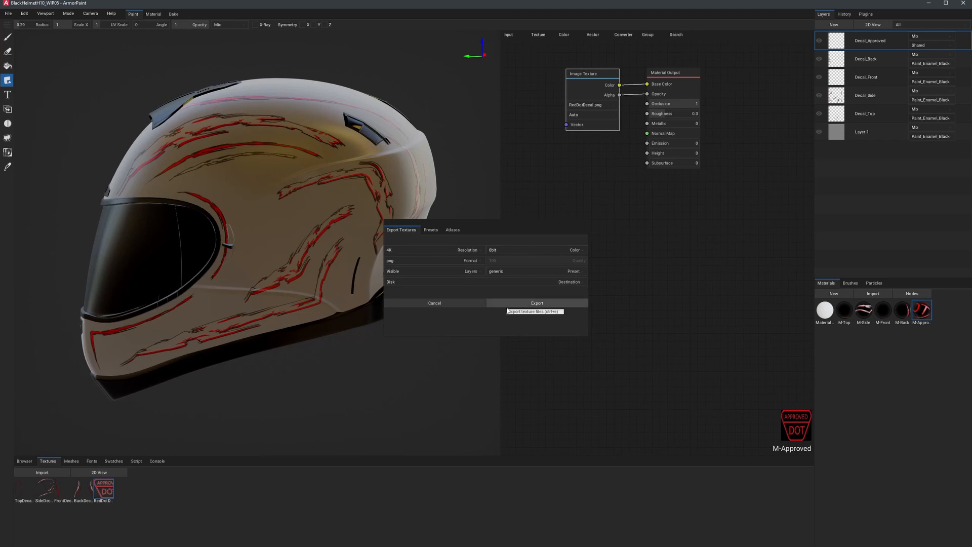
pyautogui.click(563, 282)
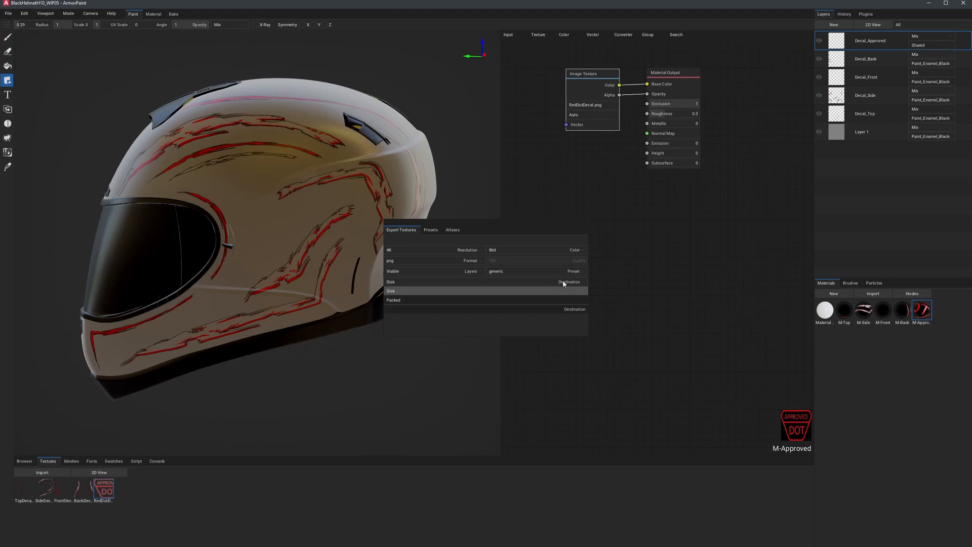
pyautogui.click(557, 291)
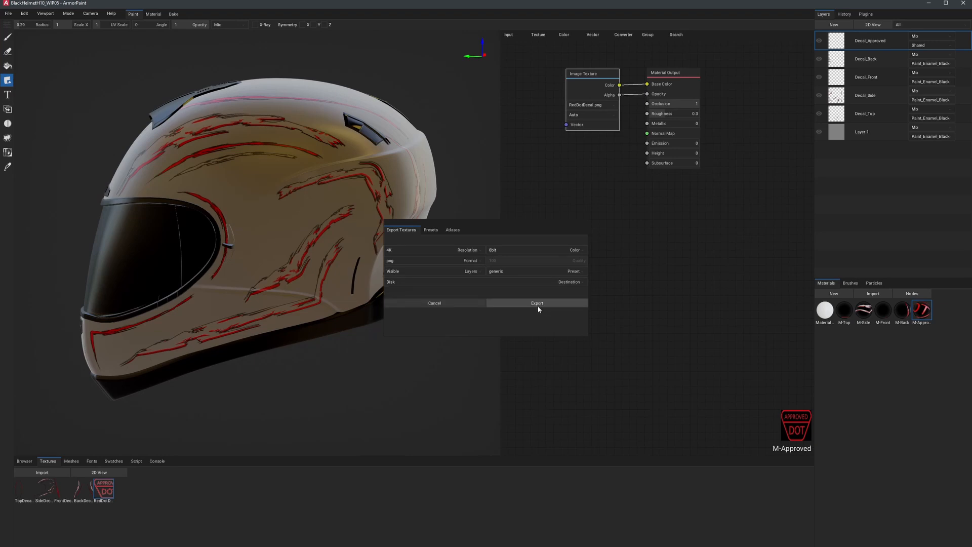
# - Export the textures as PNG files into the Texture folder under the base name H10_00
pyautogui.click(538, 308)
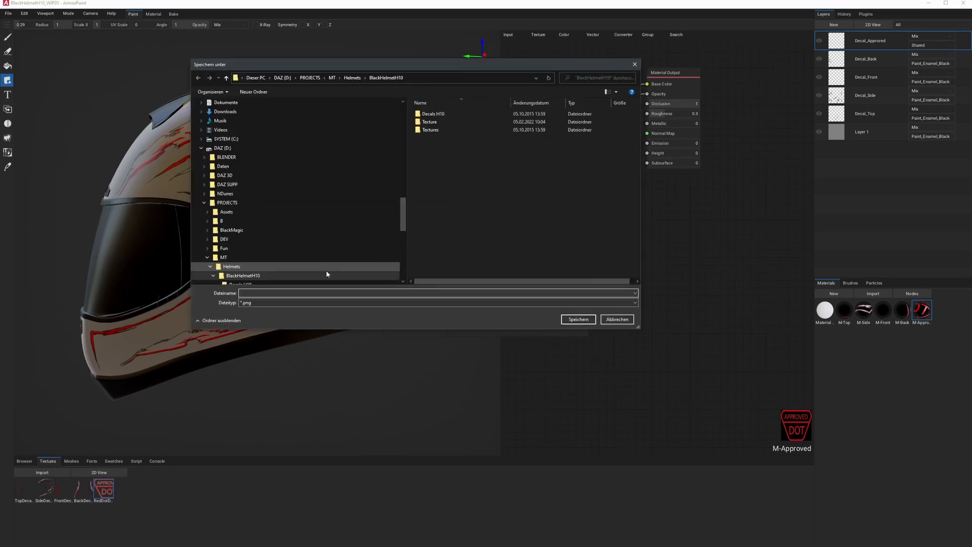
pyautogui.doubleClick(430, 123)
pyautogui.click(250, 293)
pyautogui.write('H1')
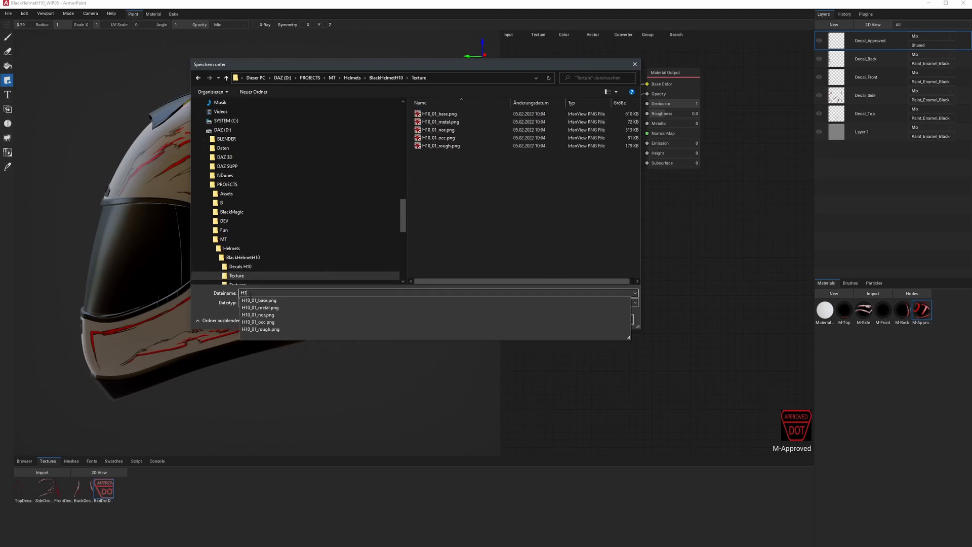
pyautogui.write('0_00')
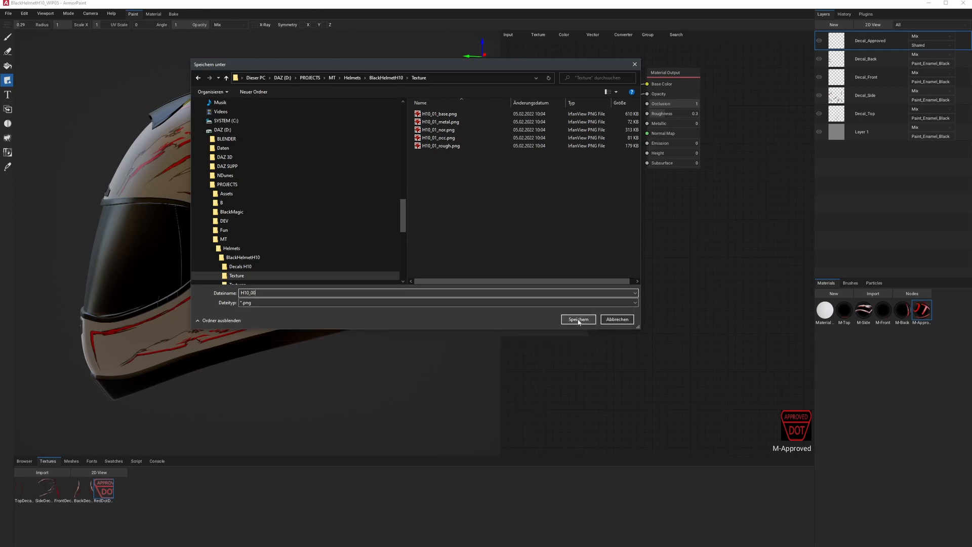
pyautogui.click(579, 319)
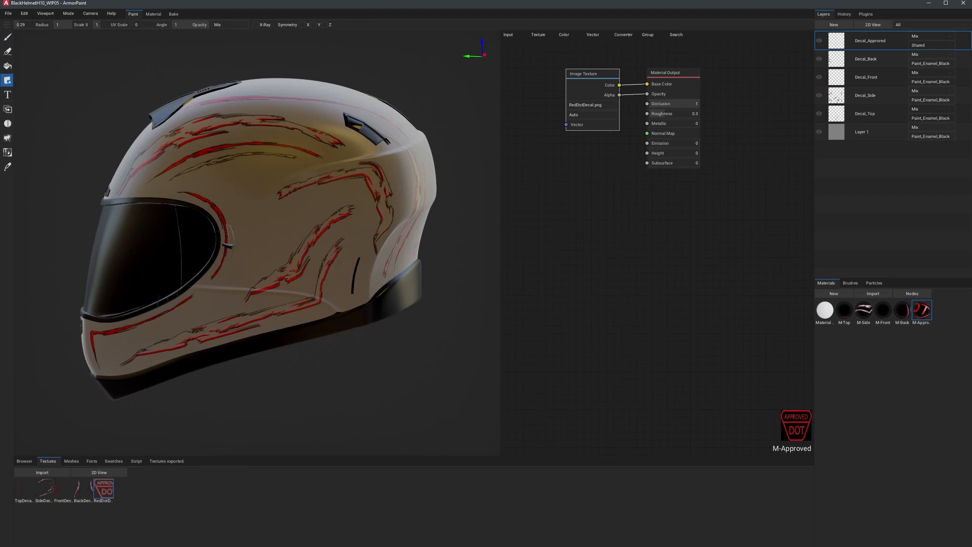
# - Switch to the Texture folder in File Explorer and inspect the exported H10_00_base.png at full screen in IrfanView
pyautogui.moveTo(971, 83); pyautogui.dragTo(435, 99)
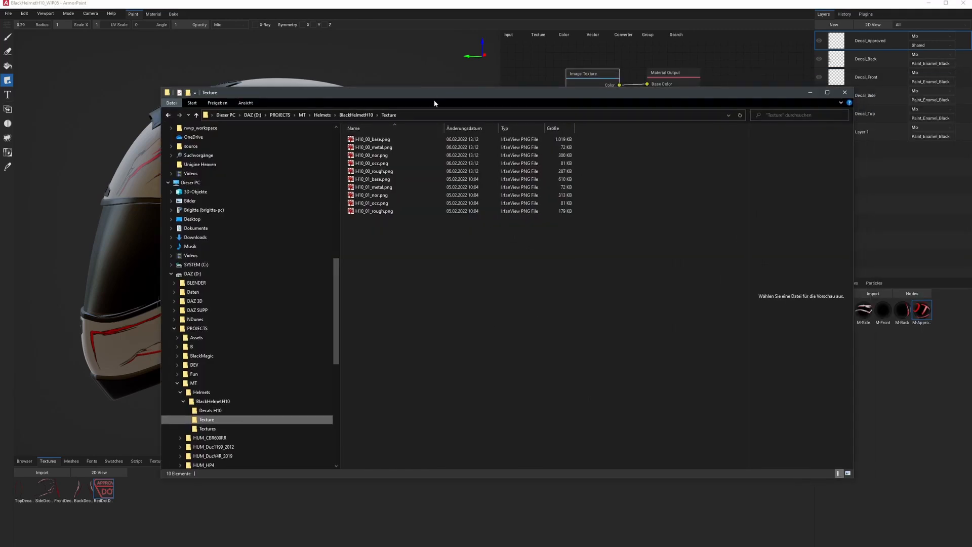
pyautogui.doubleClick(373, 139)
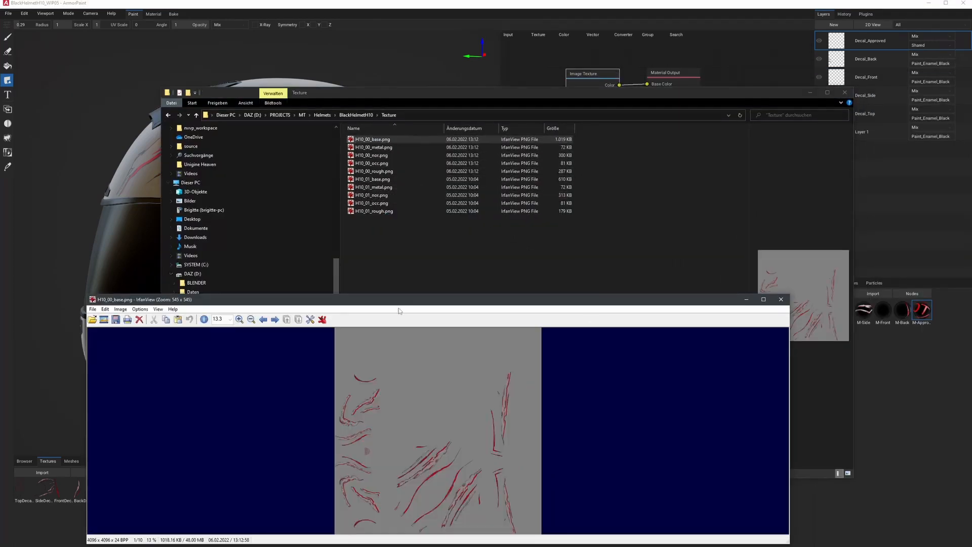
pyautogui.press('Return')
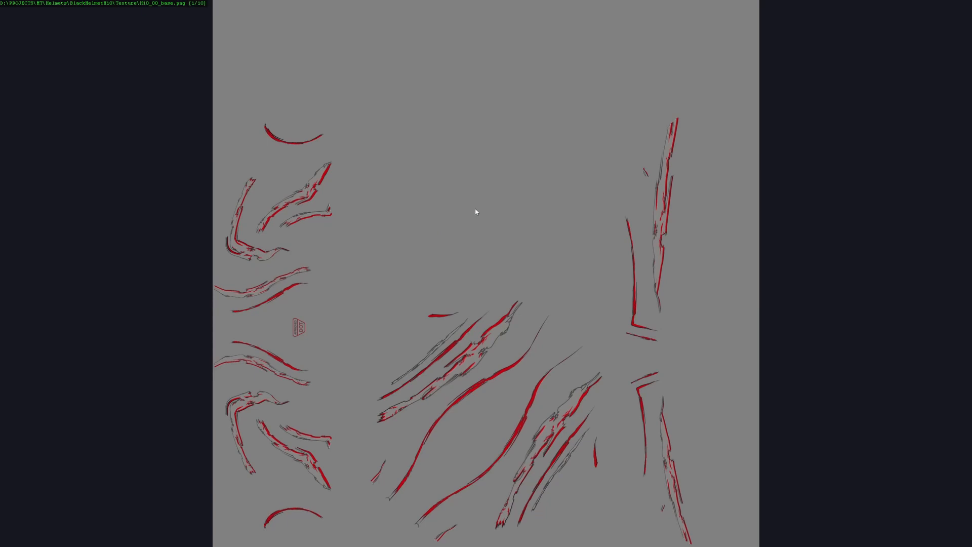
pyautogui.doubleClick(475, 208)
pyautogui.moveTo(708, 58); pyautogui.dragTo(962, 76)
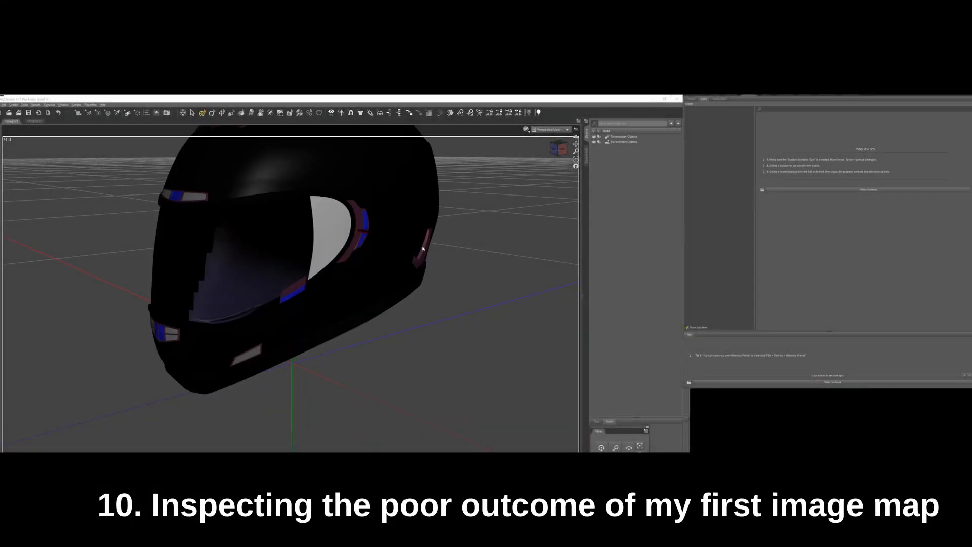
# - Switch to DAZ Studio and select the helmet object and its Paint_Enamel_Black surface
pyautogui.click(423, 246)
pyautogui.scroll(5, 427, 247)
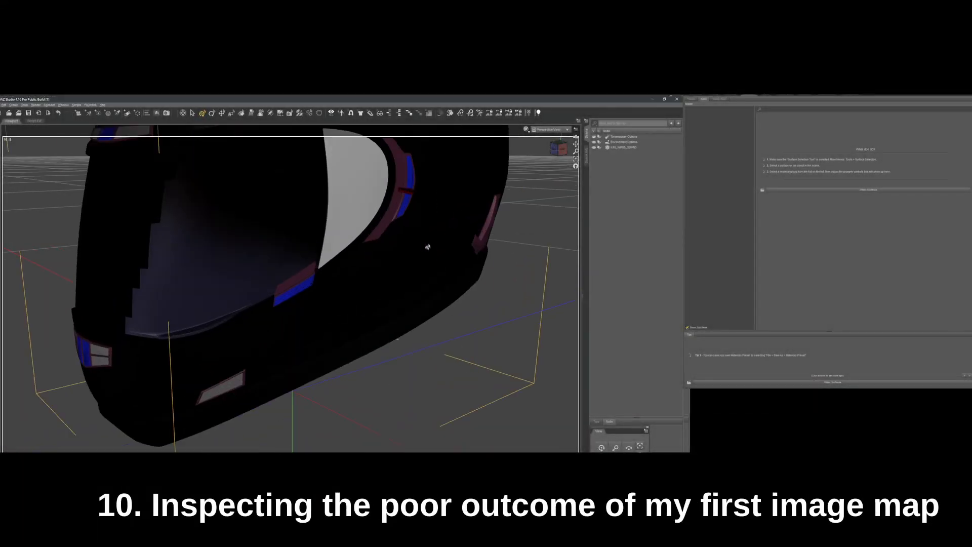
pyautogui.scroll(-5, 428, 247)
pyautogui.click(427, 242)
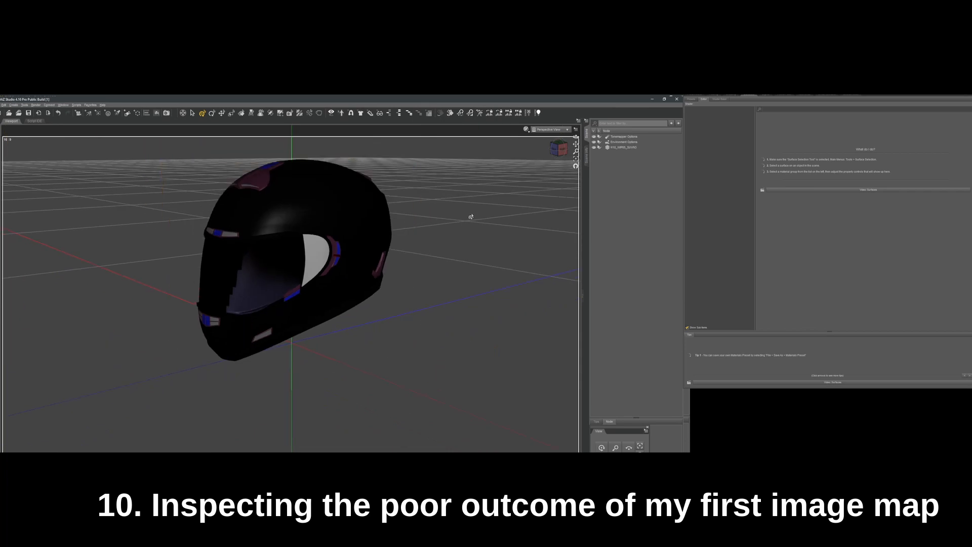
pyautogui.click(331, 202)
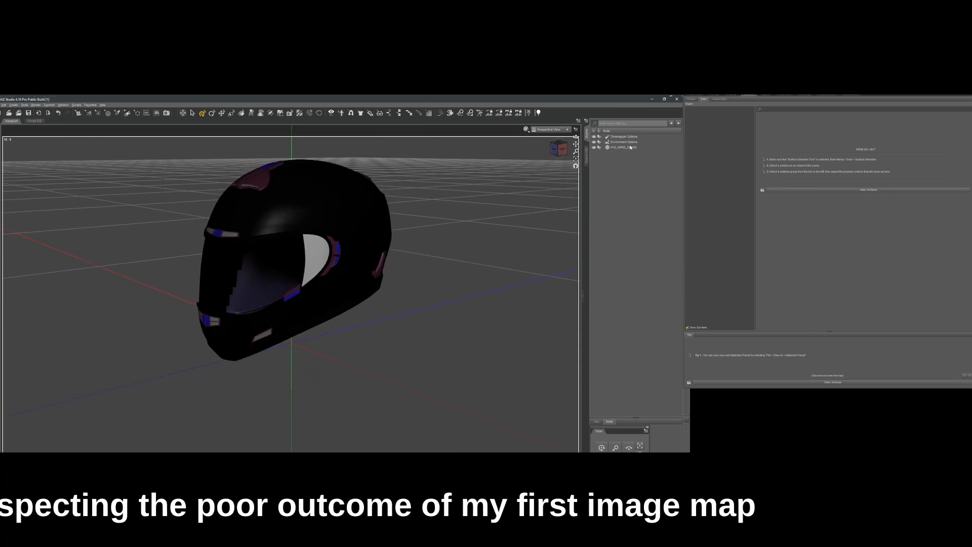
pyautogui.click(631, 148)
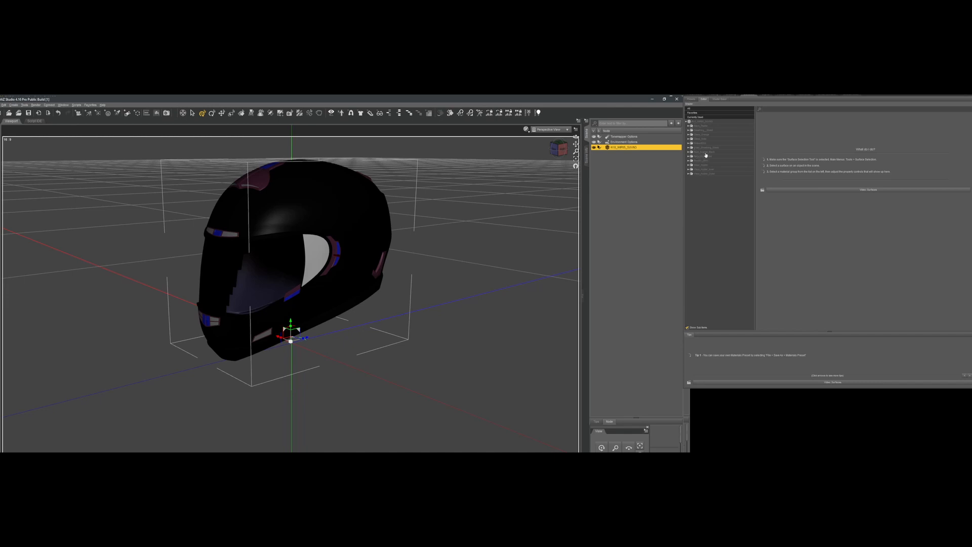
pyautogui.click(704, 152)
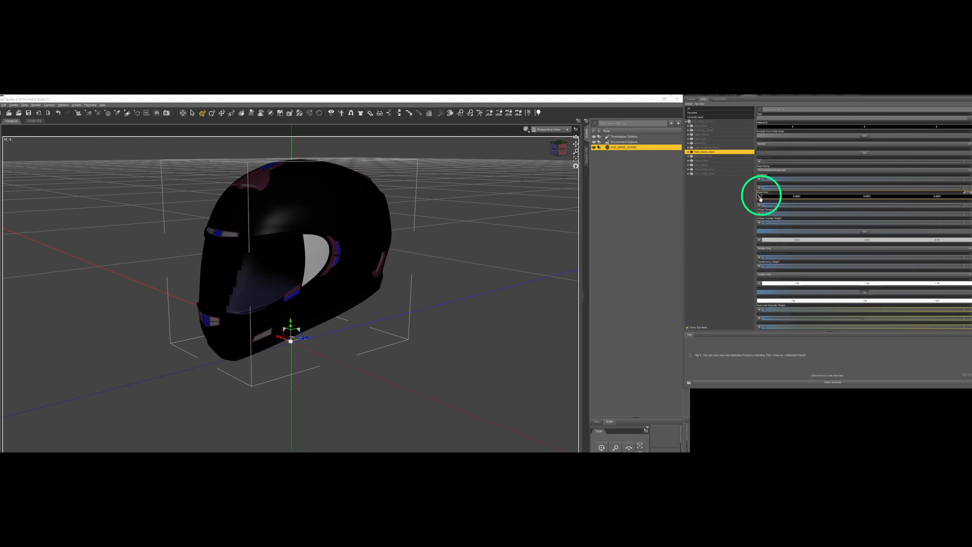
# - Load H10_00_base.png as the selected surface's Base Color map and set the base colour to white
pyautogui.click(777, 204)
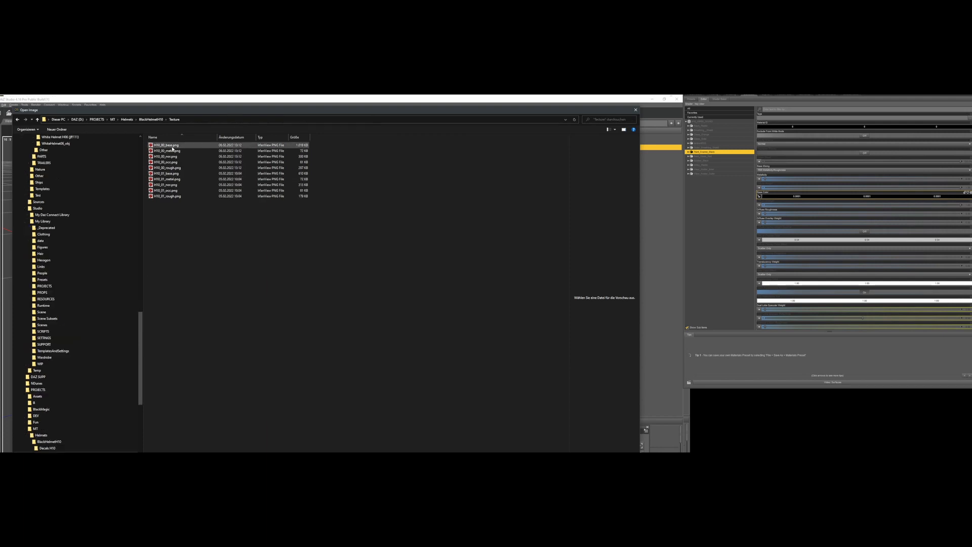
pyautogui.press('Return')
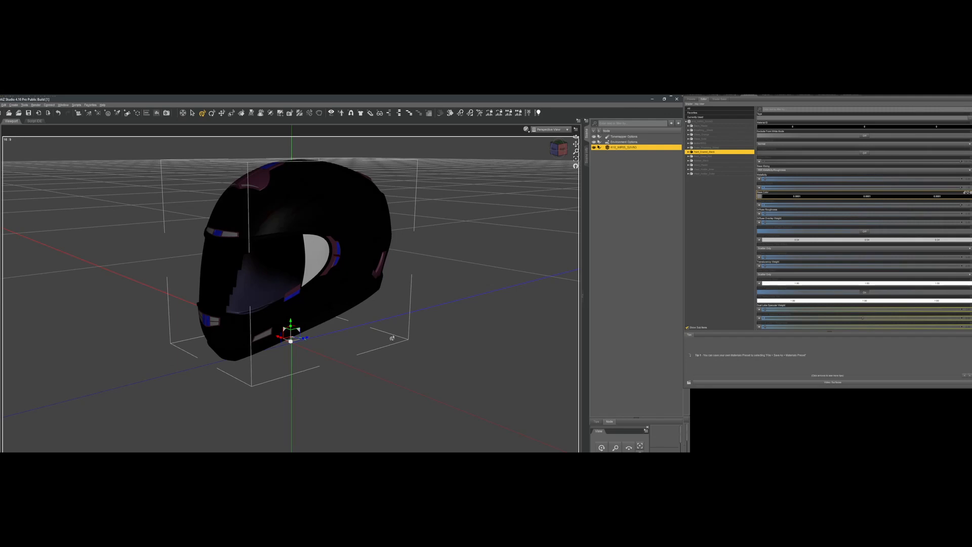
pyautogui.click(819, 197)
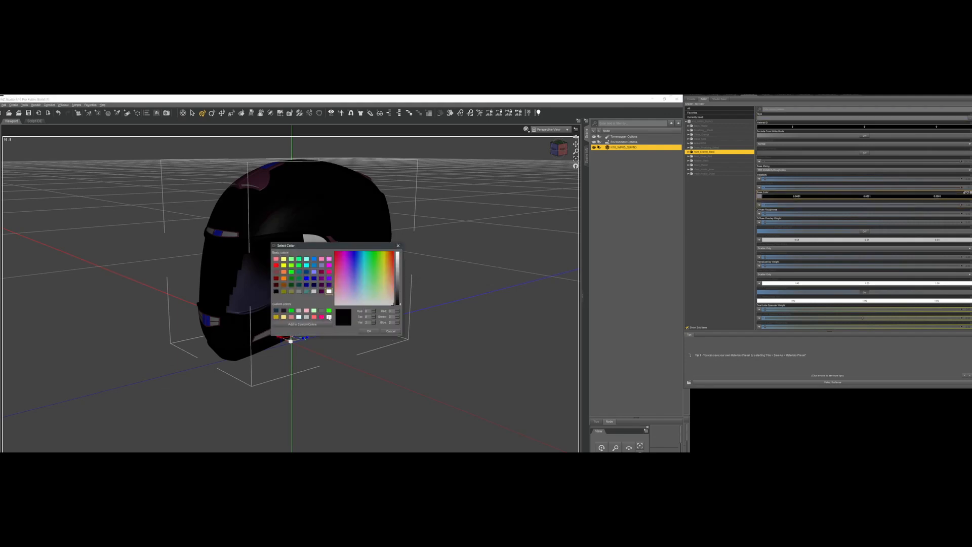
pyautogui.click(330, 318)
pyautogui.click(370, 332)
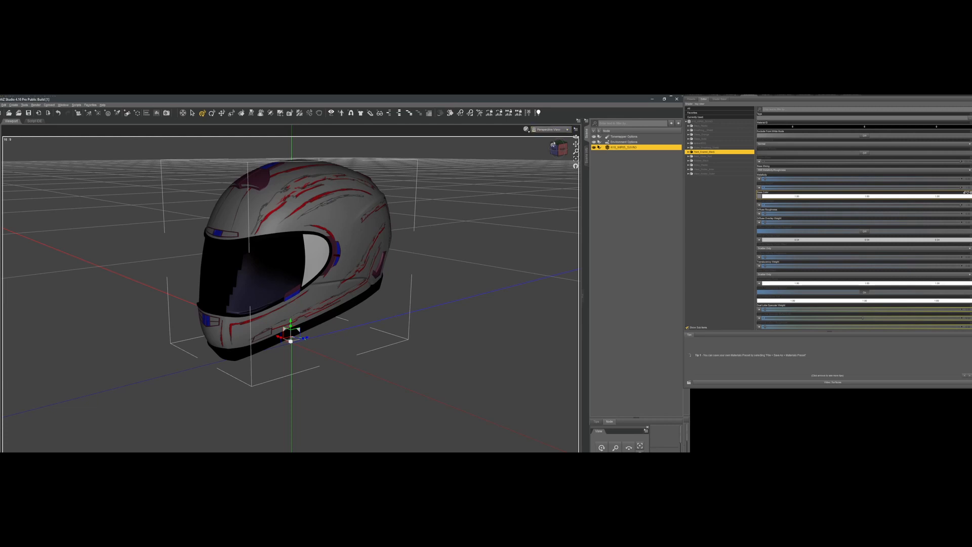
# - Inspect the applied paint texture in the rendered preview along the helmet's chin, side and back
pyautogui.moveTo(557, 147)
pyautogui.mouseDown()
pyautogui.moveTo(559, 203)
pyautogui.moveTo(556, 155)
pyautogui.moveTo(509, 151)
pyautogui.moveTo(543, 152)
pyautogui.mouseUp()
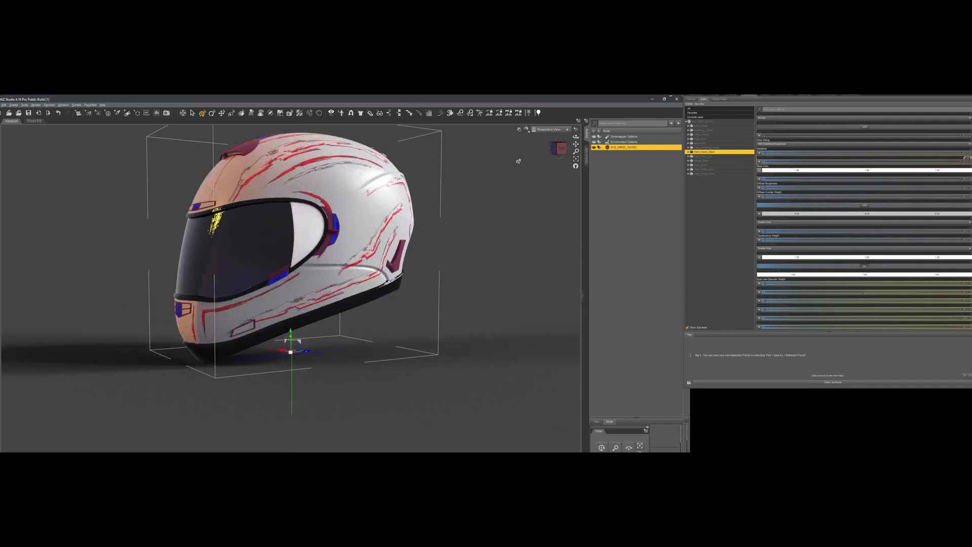
pyautogui.scroll(8, 449, 183)
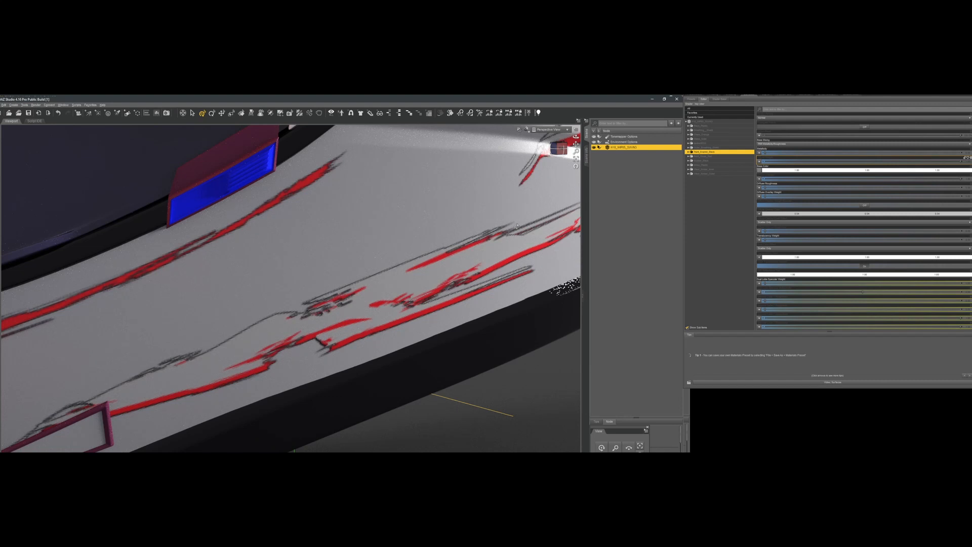
pyautogui.scroll(-3, 518, 226)
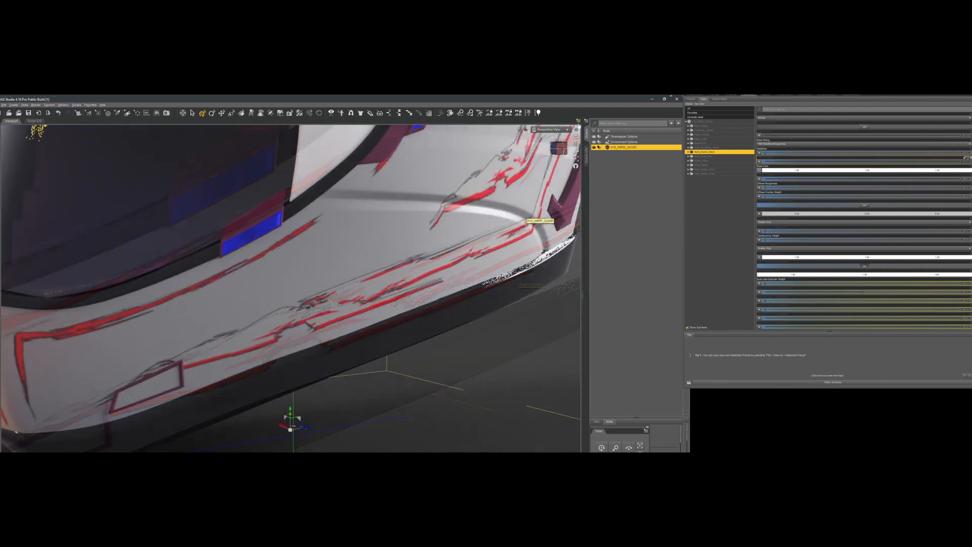
pyautogui.moveTo(561, 148)
pyautogui.mouseDown()
pyautogui.moveTo(507, 160)
pyautogui.moveTo(582, 149)
pyautogui.mouseUp()
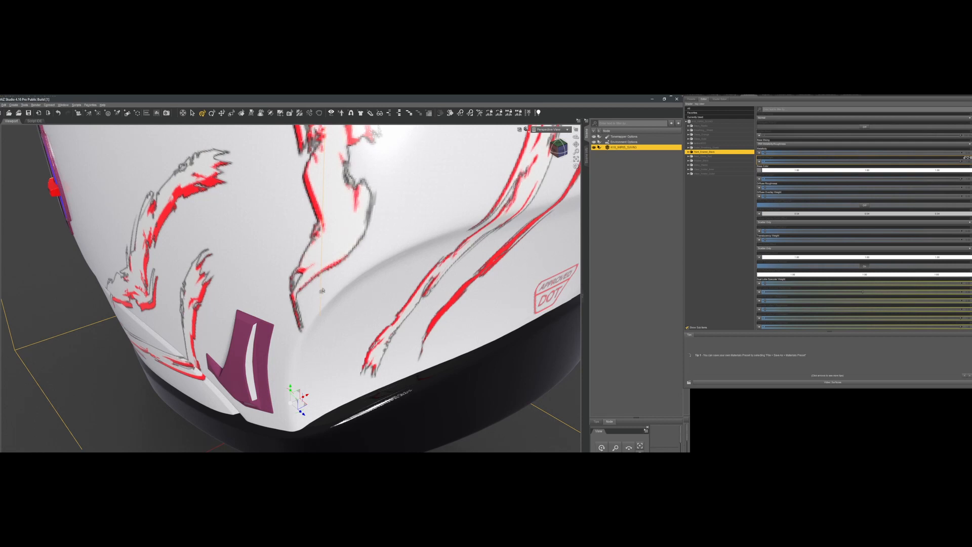
pyautogui.scroll(-5, 322, 290)
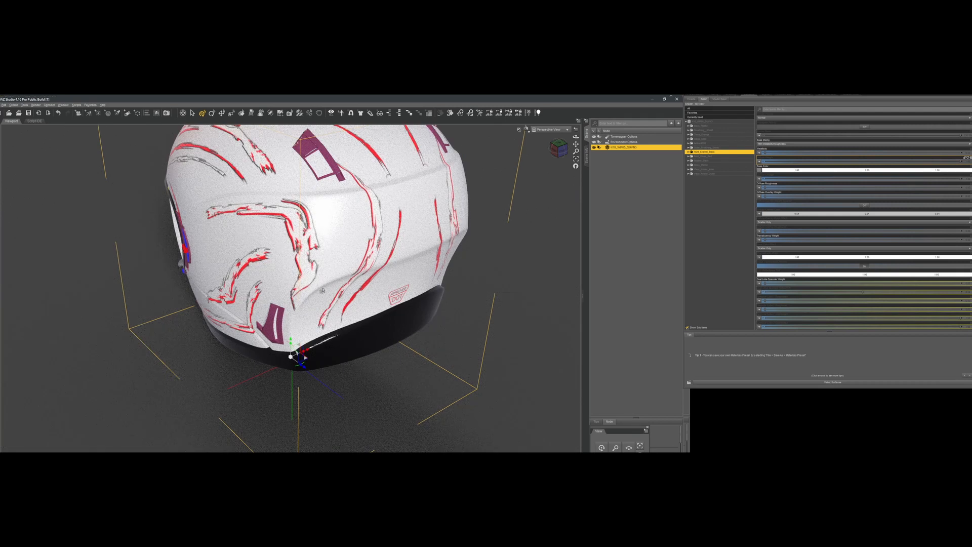
pyautogui.scroll(-2, 322, 290)
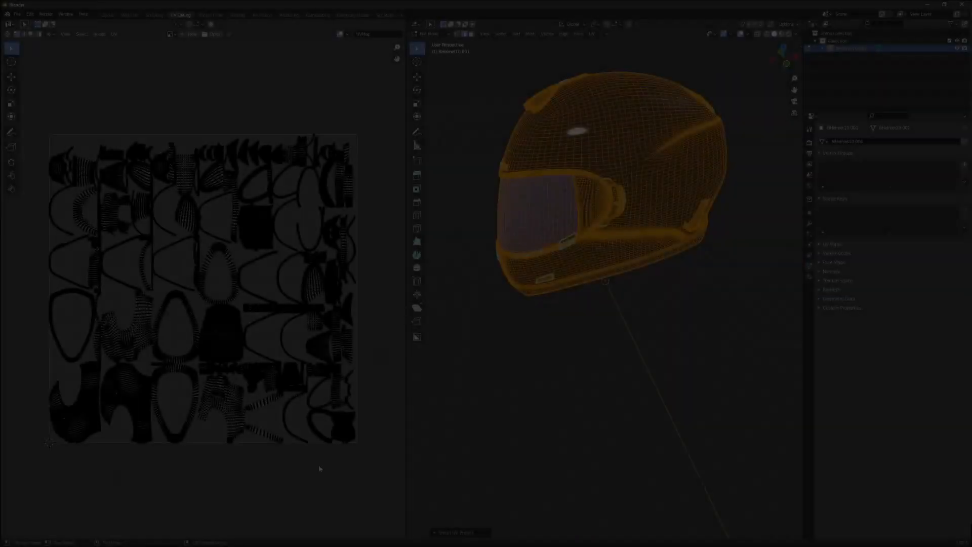
# - Switch to Blender and examine the helmet's Smart UV Project islands in the UV editor
pyautogui.scroll(5, 245, 418)
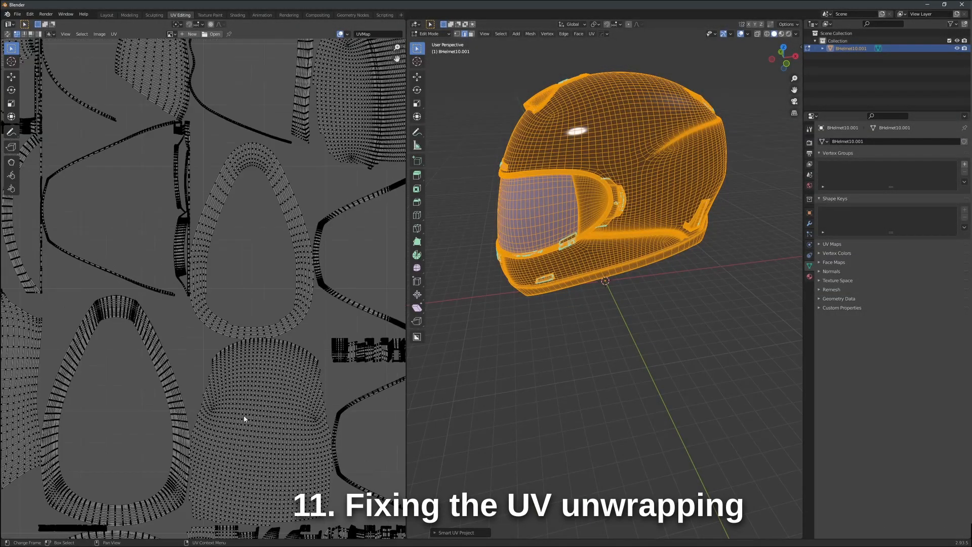
pyautogui.scroll(-6, 244, 418)
pyautogui.scroll(3, 244, 419)
pyautogui.scroll(-2, 244, 418)
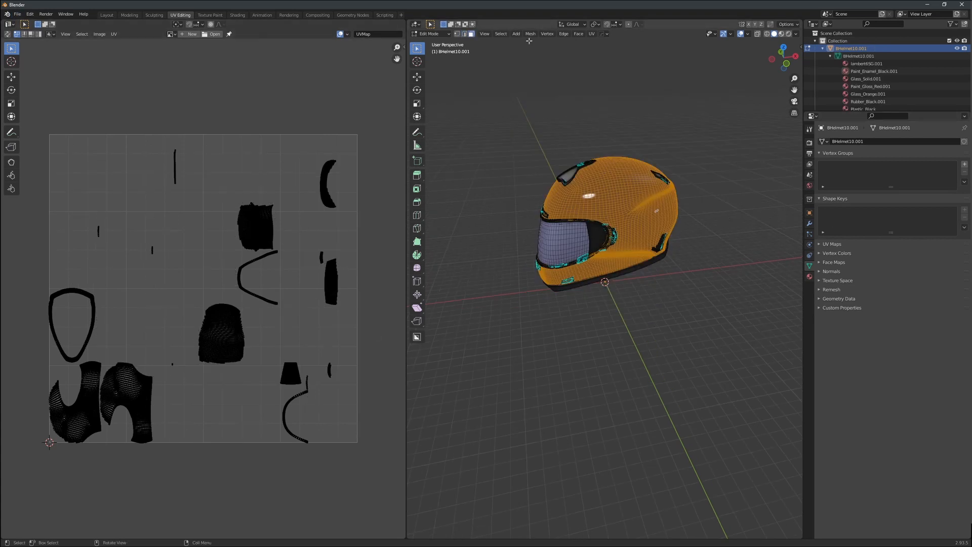
# - Clear the selection, select the helmet's outer shell with its linked faces, and unwrap it with the standard Unwrap
pyautogui.hotkey('alt', 'a')
pyautogui.click(591, 33)
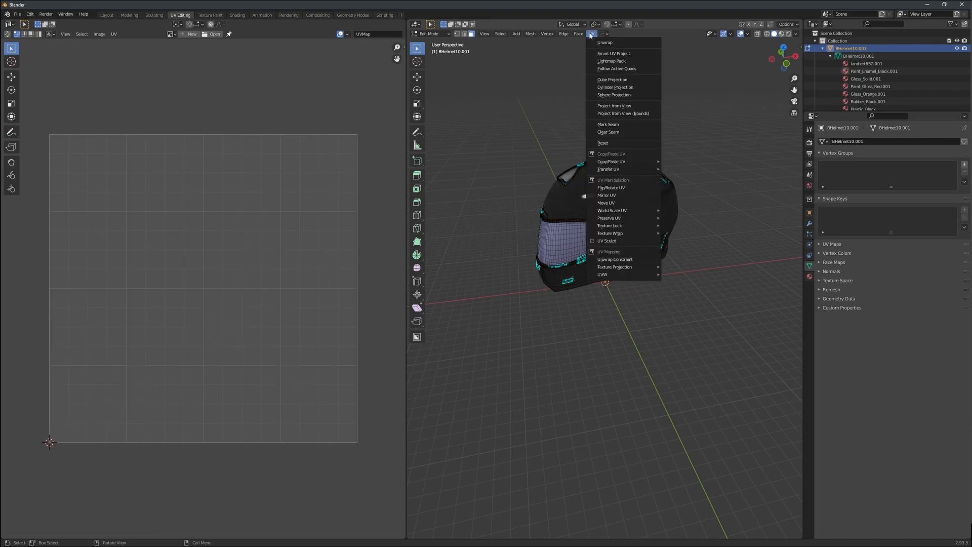
pyautogui.click(602, 205)
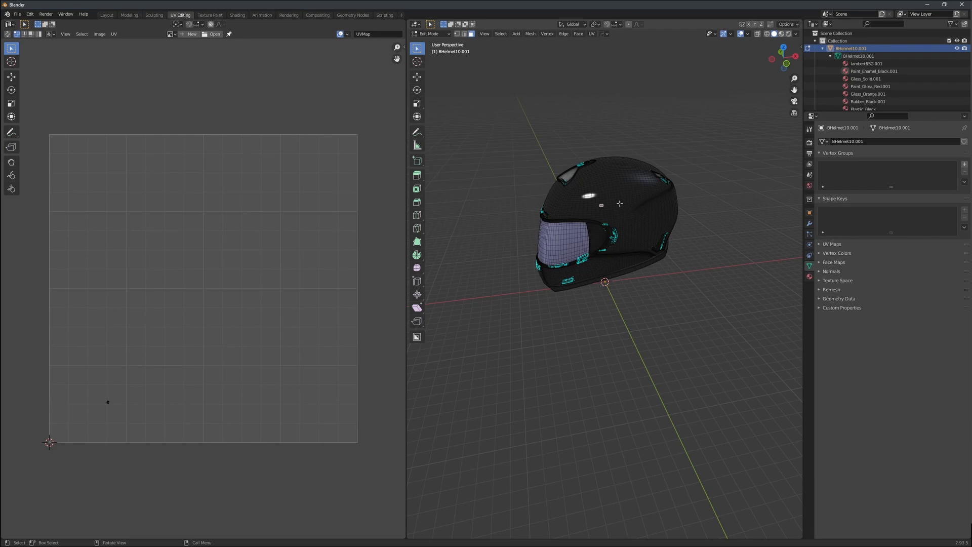
pyautogui.hotkey('ctrl', 'l')
pyautogui.click(592, 34)
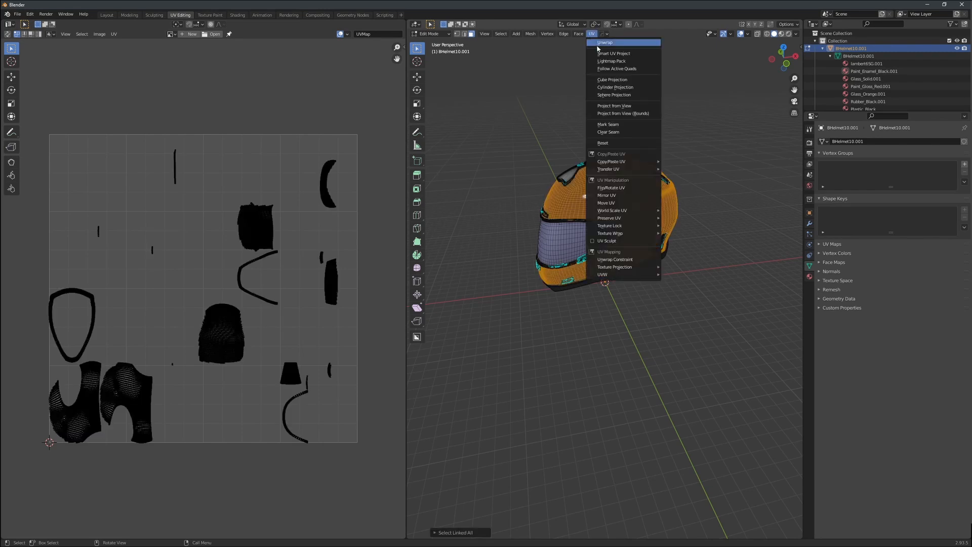
pyautogui.click(598, 44)
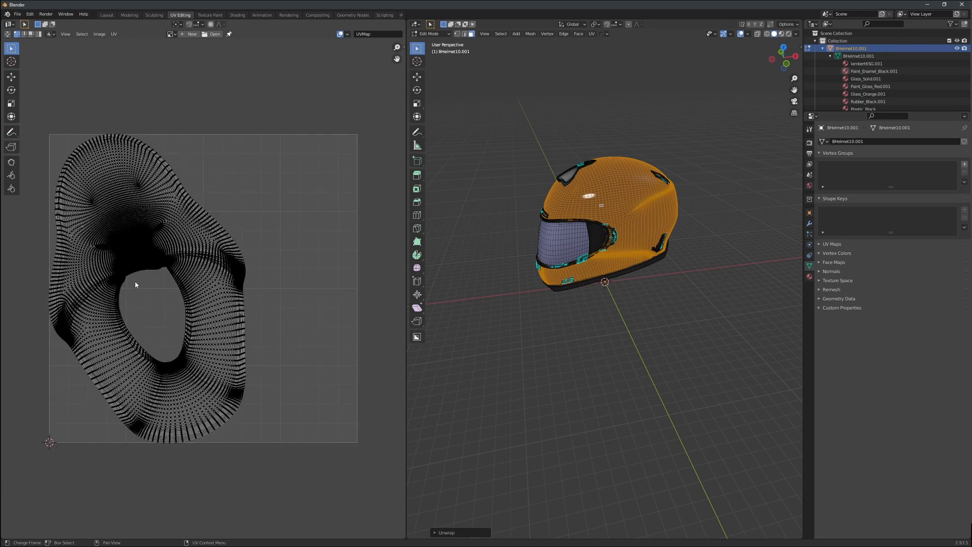
# - Turn on UV sync selection and pick single faces on the helmet's front and top to locate them in the UV layout
pyautogui.click(7, 34)
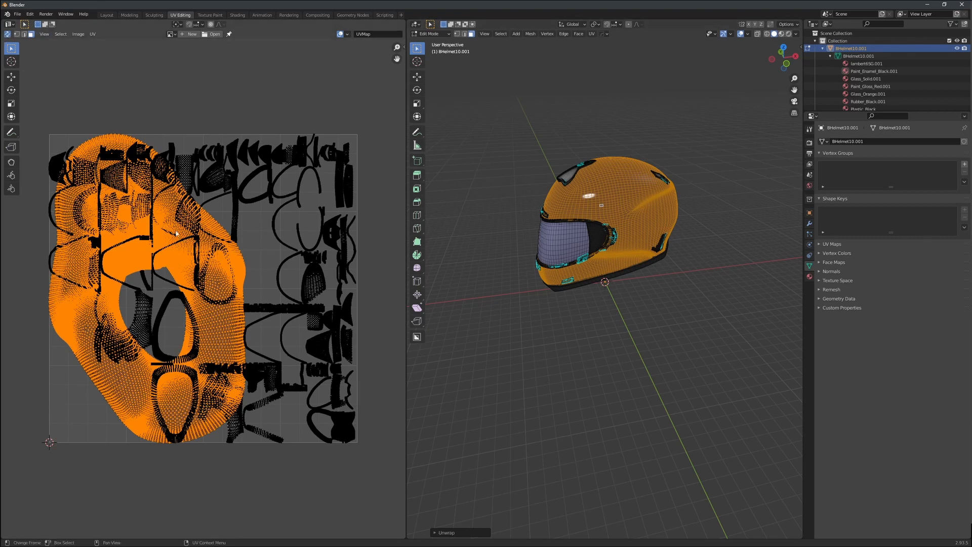
pyautogui.hotkey('alt', 'a')
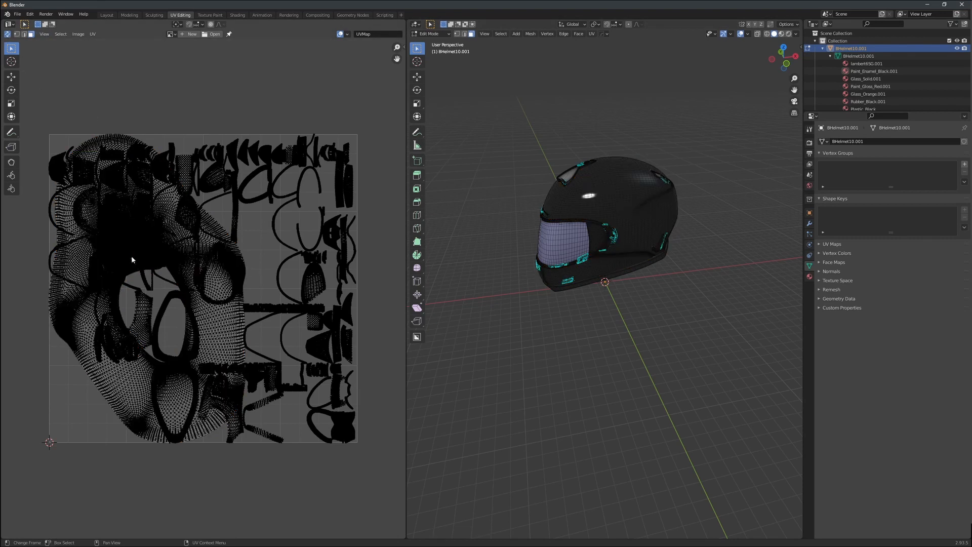
pyautogui.click(548, 206)
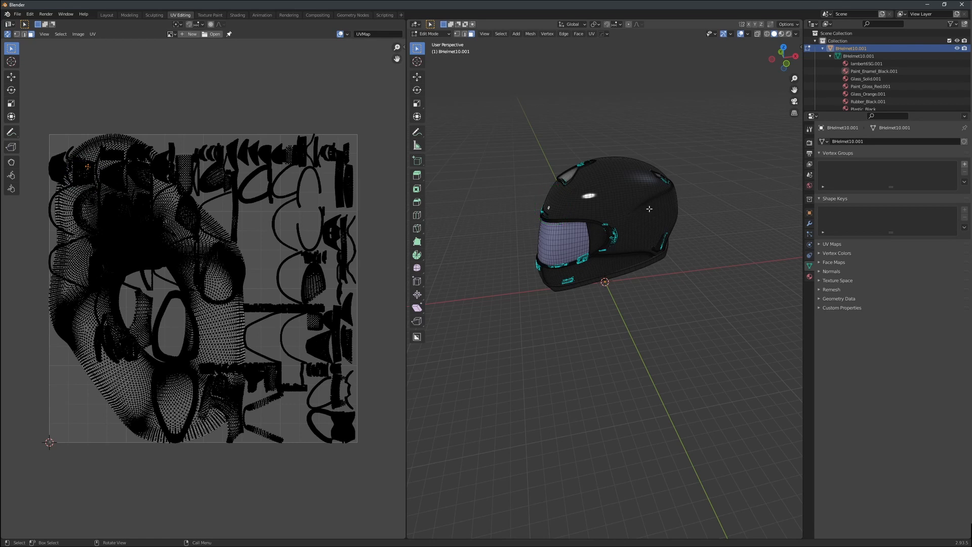
pyautogui.moveTo(650, 209); pyautogui.dragTo(614, 227, button='middle')
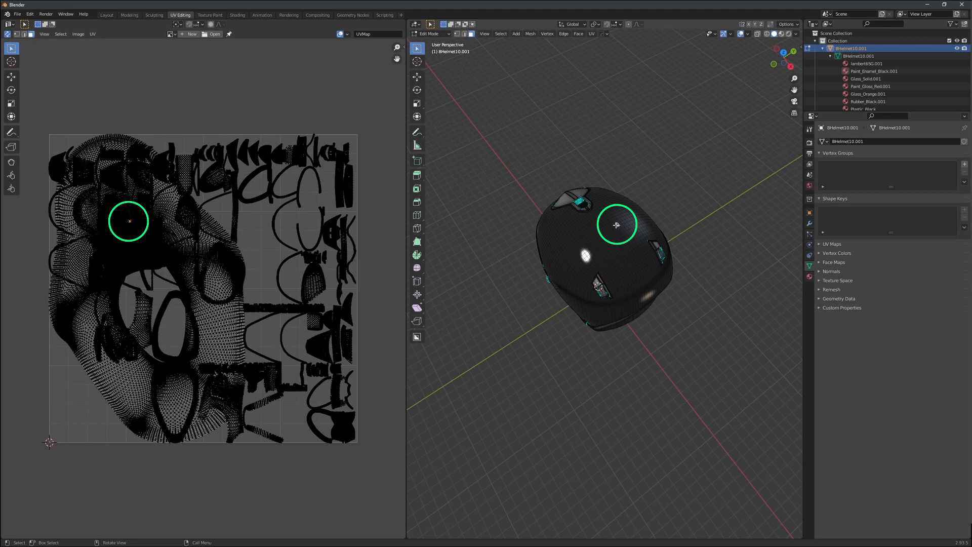
pyautogui.click(595, 218)
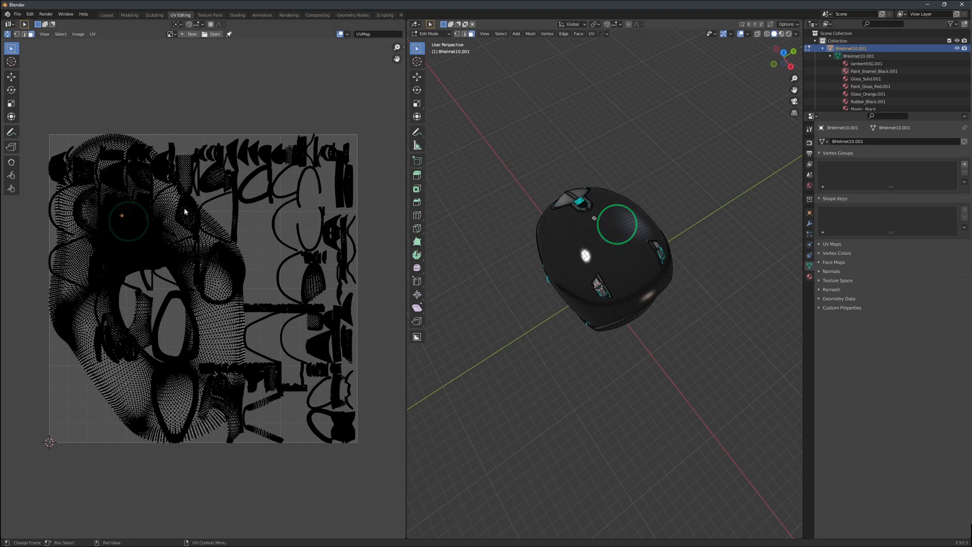
pyautogui.click(508, 286)
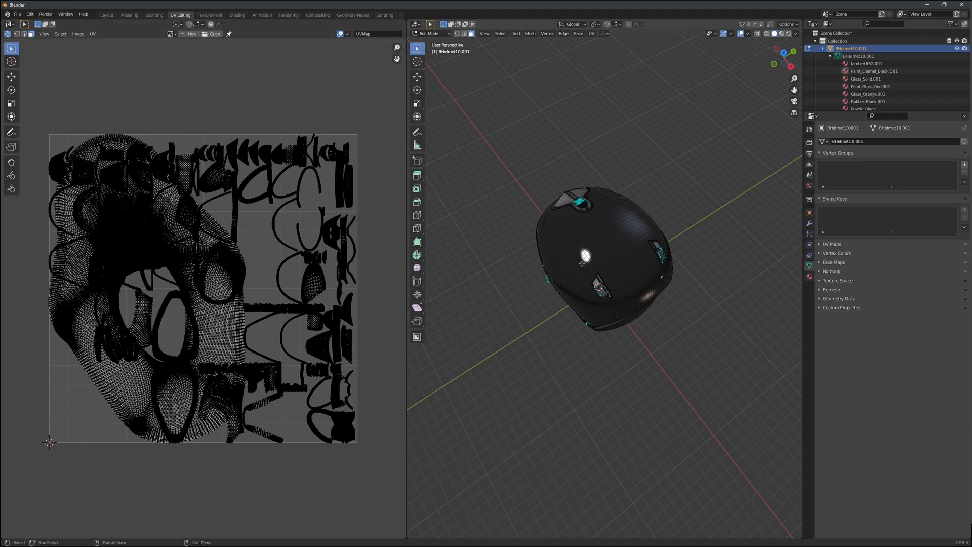
# - Pick single faces on the helmet's back to locate them in the UV layout, and turn UV sync selection off
pyautogui.moveTo(582, 264); pyautogui.dragTo(700, 295, button='middle')
pyautogui.scroll(5, 704, 294)
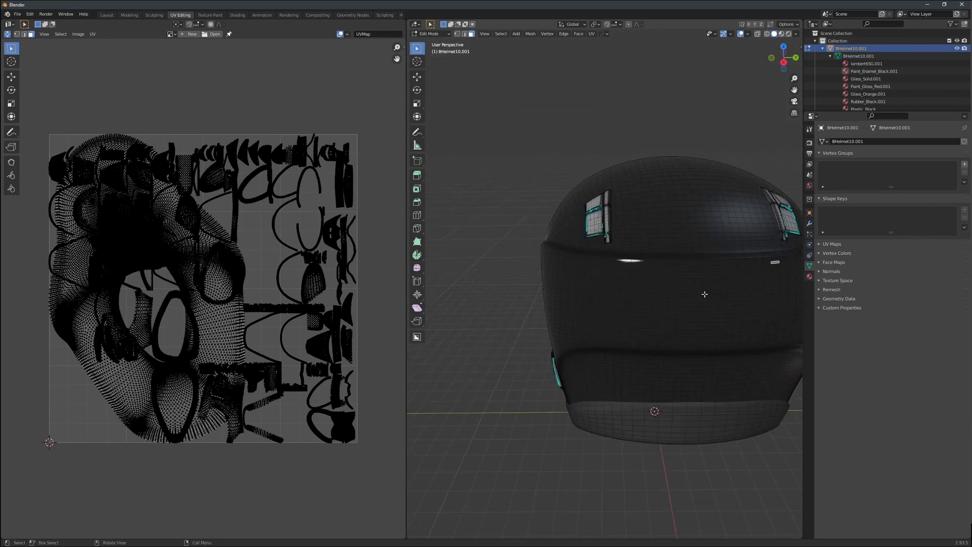
pyautogui.click(135, 258)
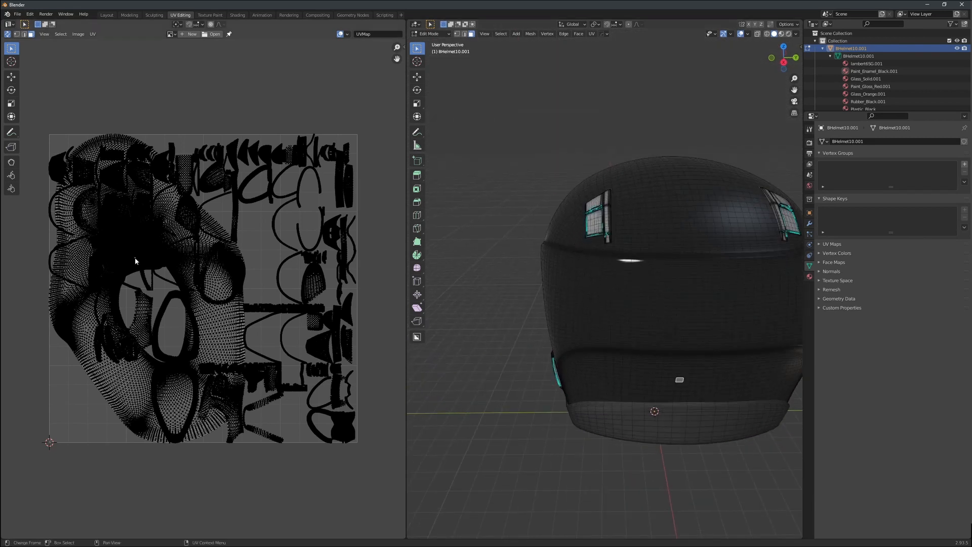
pyautogui.moveTo(460, 294); pyautogui.dragTo(663, 276, button='middle')
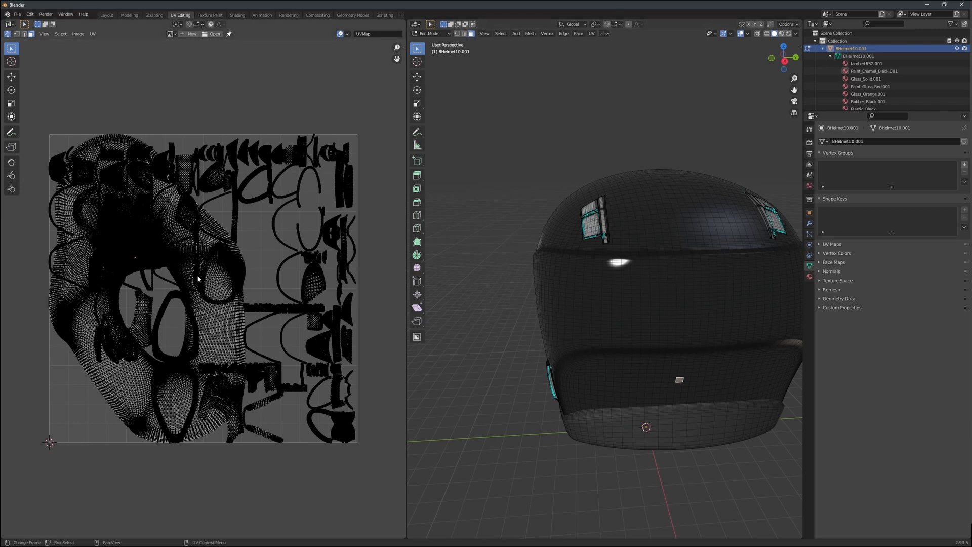
pyautogui.scroll(-2, 199, 281)
pyautogui.scroll(1, 198, 279)
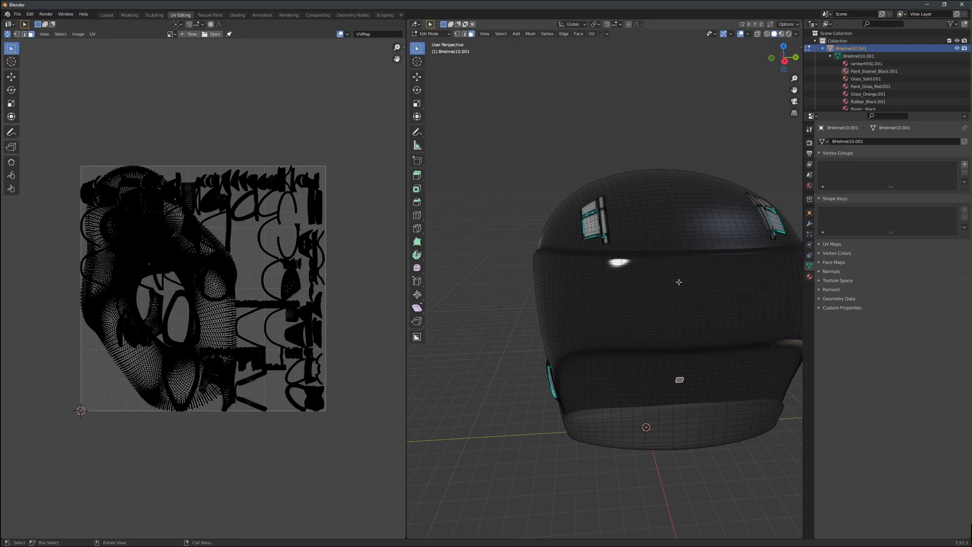
pyautogui.moveTo(681, 303)
pyautogui.mouseDown(button='middle')
pyautogui.moveTo(627, 297)
pyautogui.moveTo(680, 300)
pyautogui.mouseUp(button='middle')
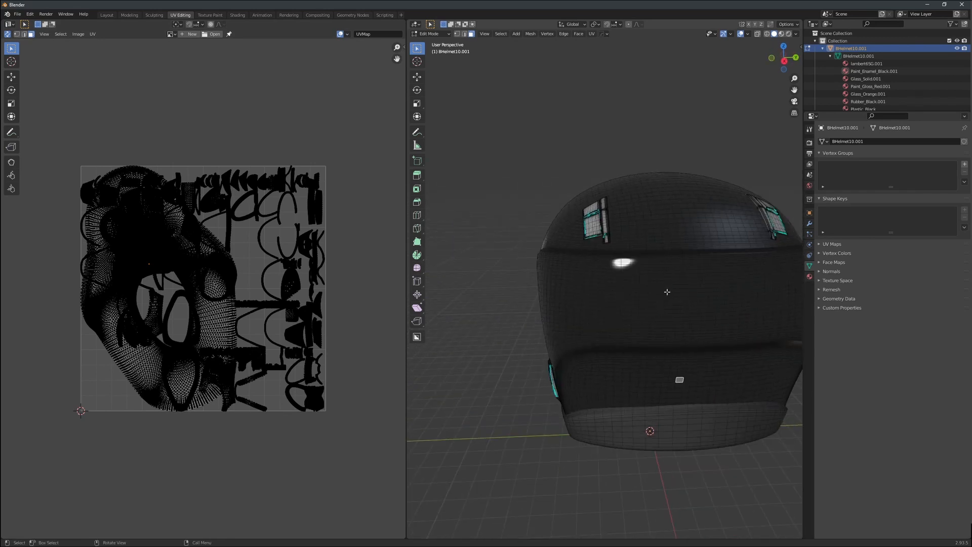
pyautogui.click(664, 291)
pyautogui.click(7, 34)
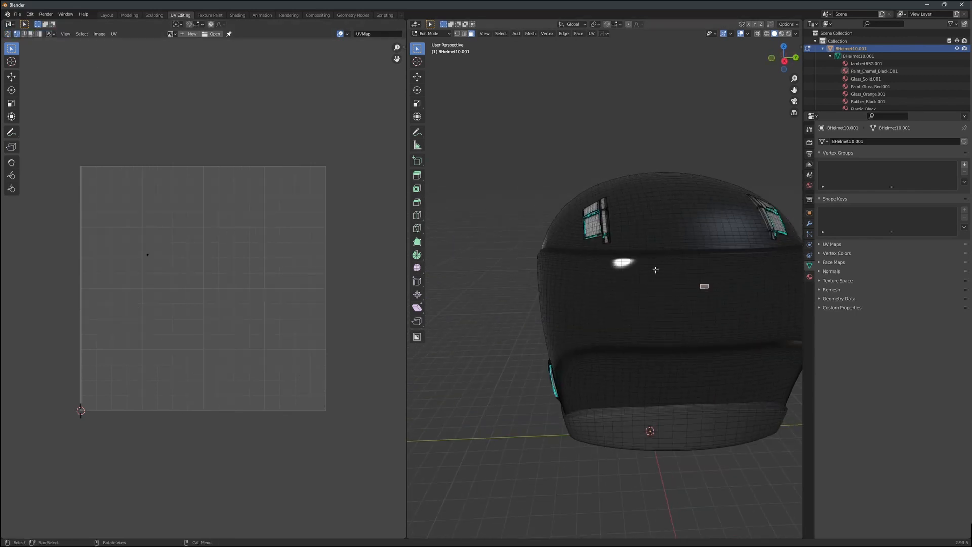
# - Select the helmet's outer shell with its linked faces and unwrap it with Smart UV Project at a 66° angle limit
pyautogui.click(706, 271)
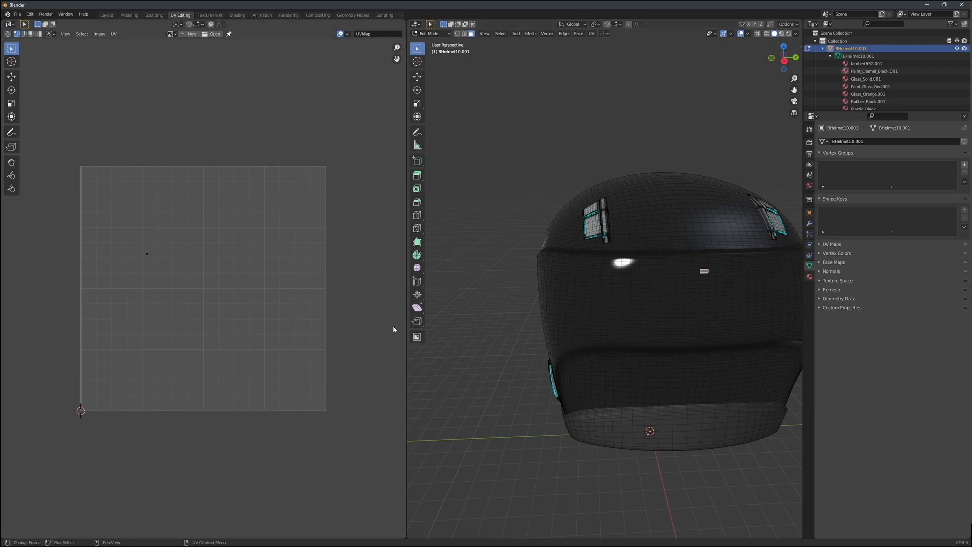
pyautogui.hotkey('ctrl', 'l')
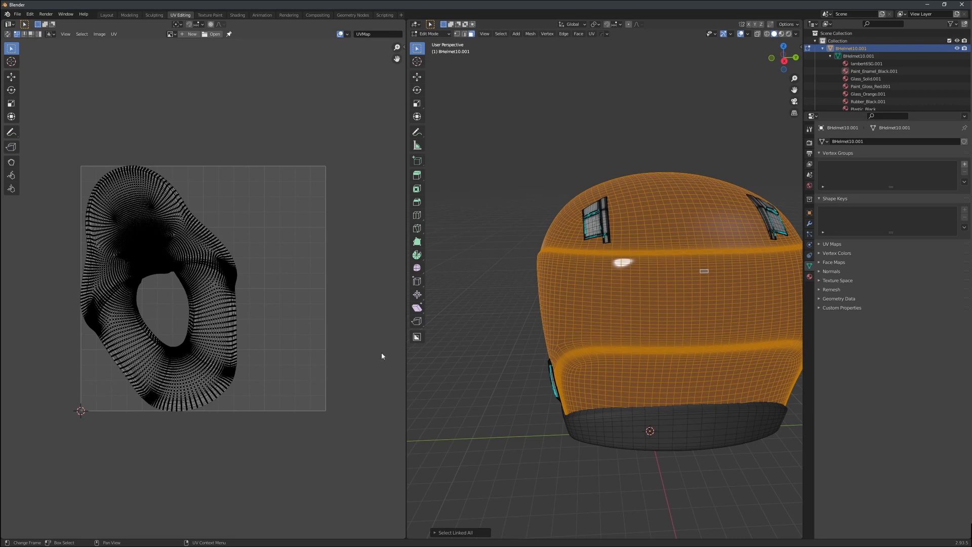
pyautogui.moveTo(644, 300); pyautogui.dragTo(568, 285, button='middle')
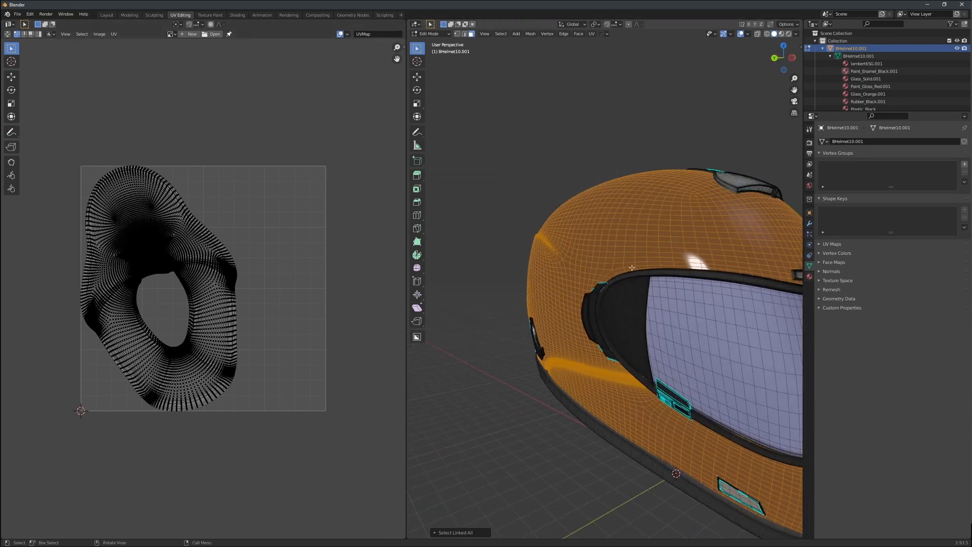
pyautogui.moveTo(632, 267); pyautogui.dragTo(562, 306, button='middle')
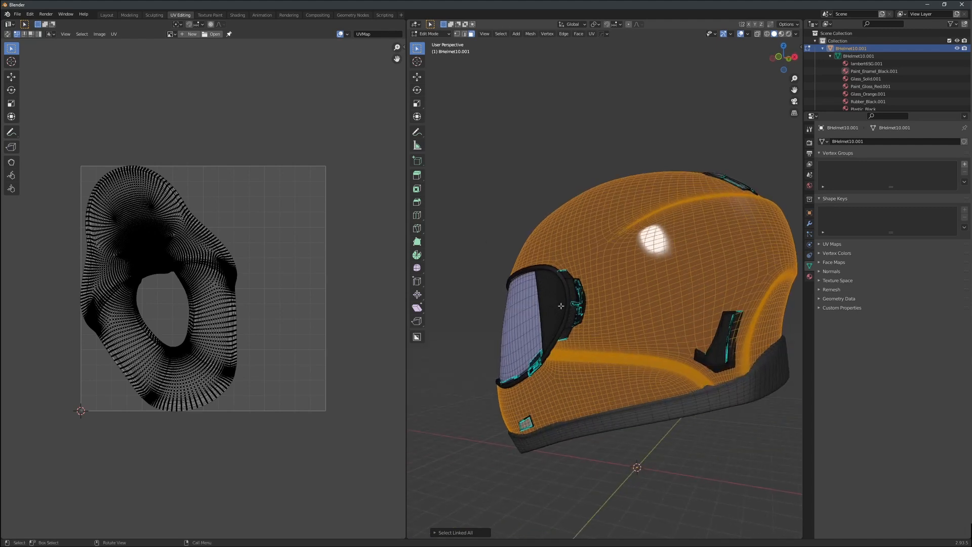
pyautogui.scroll(2, 561, 306)
pyautogui.scroll(-3, 561, 306)
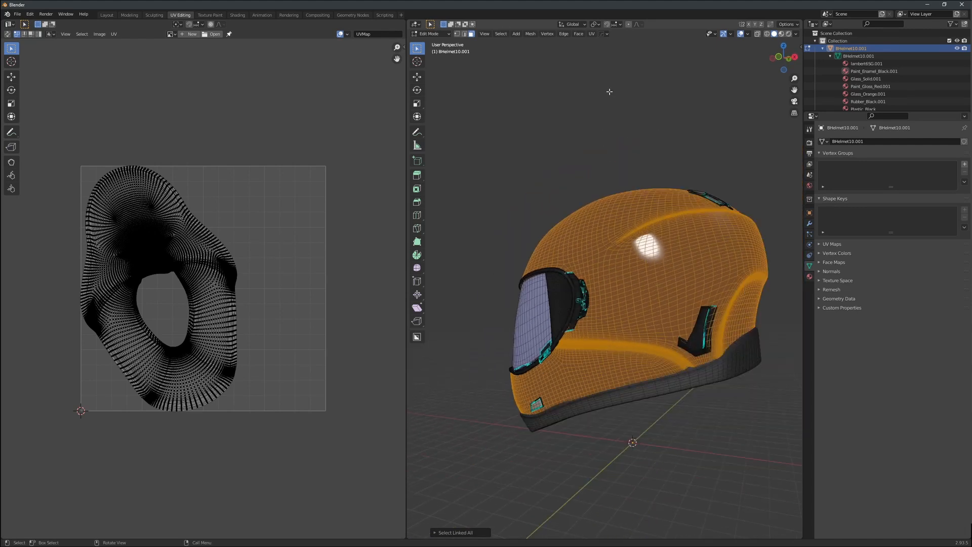
pyautogui.click(591, 34)
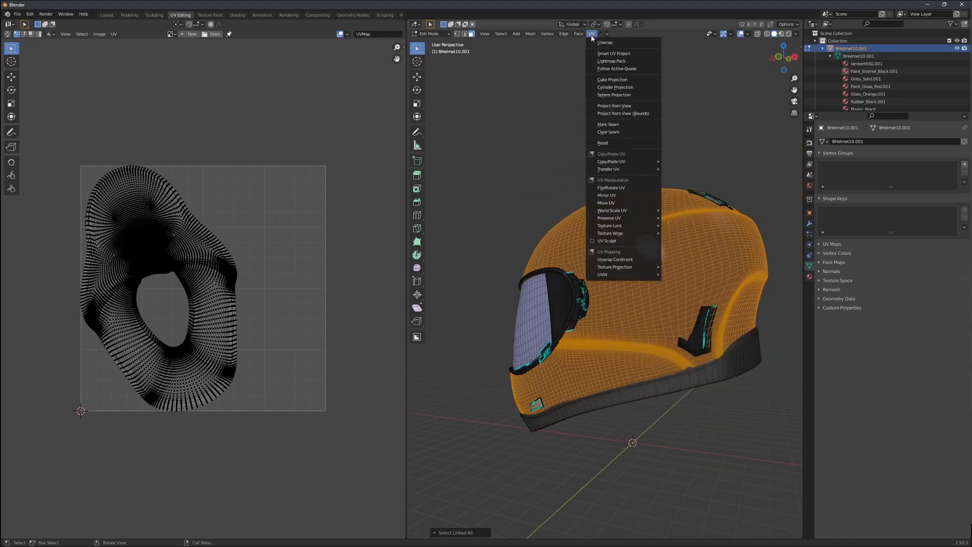
pyautogui.click(612, 56)
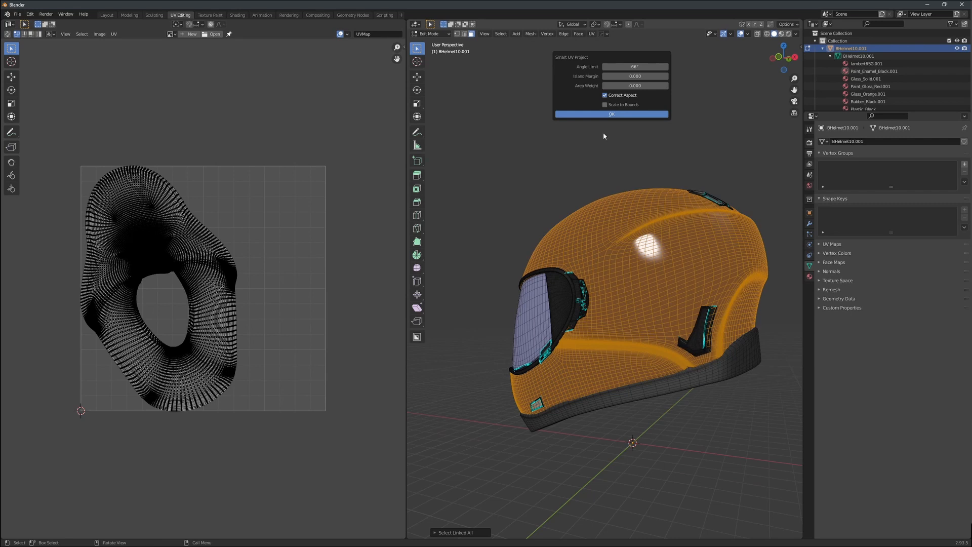
pyautogui.click(613, 115)
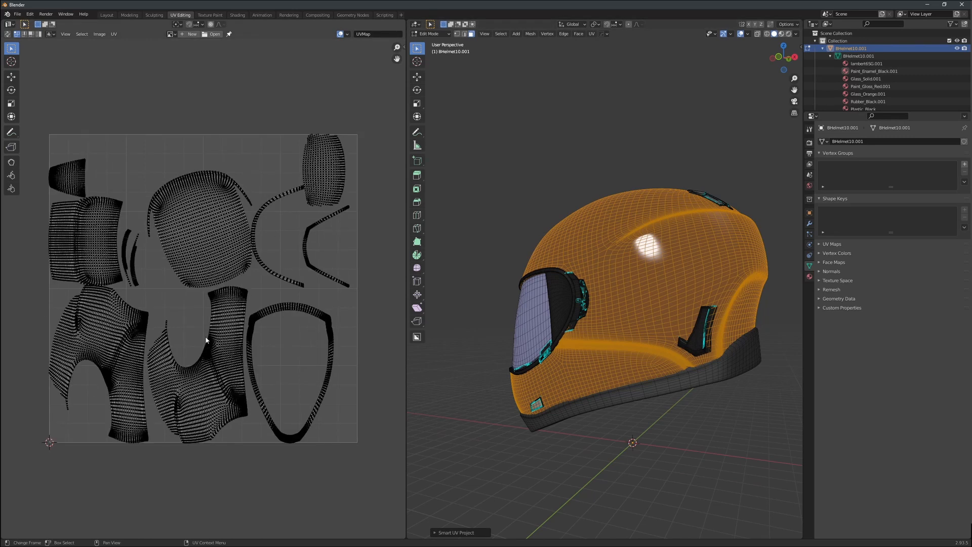
# - Examine the Smart UV Project islands and pick single faces on the helmet's side to locate them in the UV layout
pyautogui.scroll(1, 206, 339)
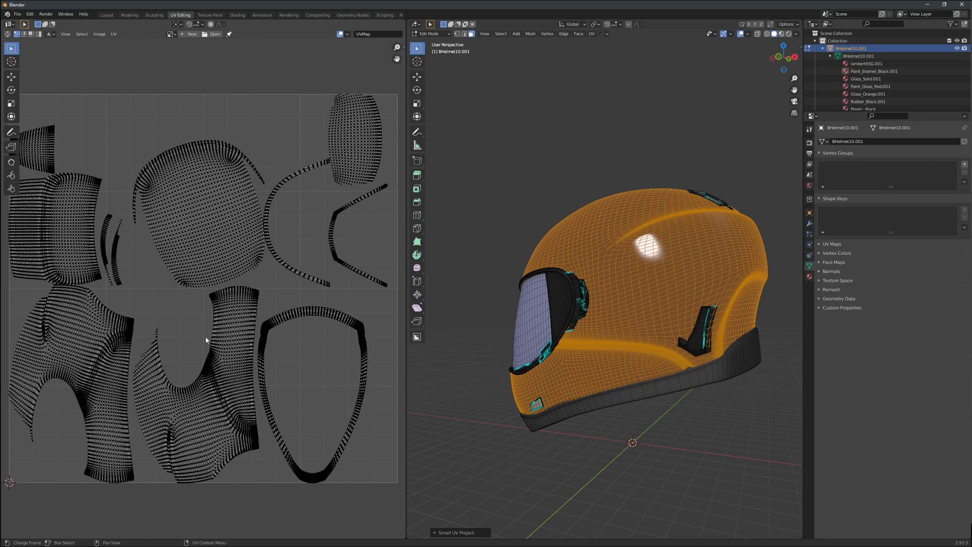
pyautogui.scroll(-3, 154, 329)
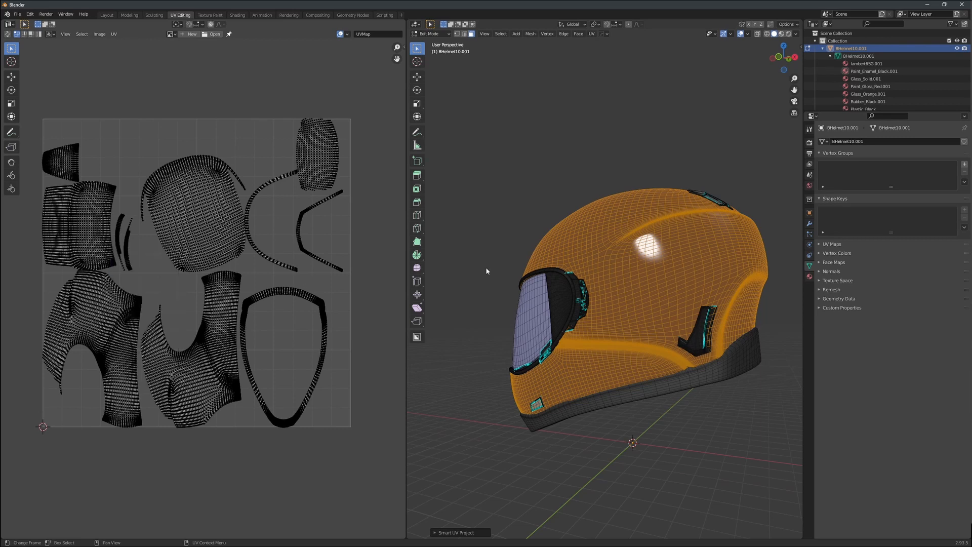
pyautogui.click(600, 256)
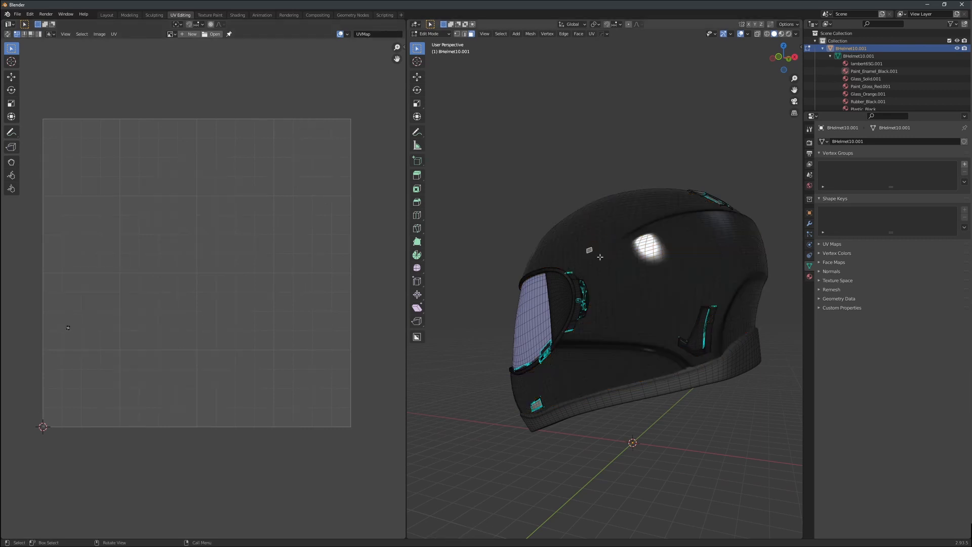
pyautogui.click(637, 234)
pyautogui.press('KP_Decimal')
pyautogui.scroll(-8, 583, 260)
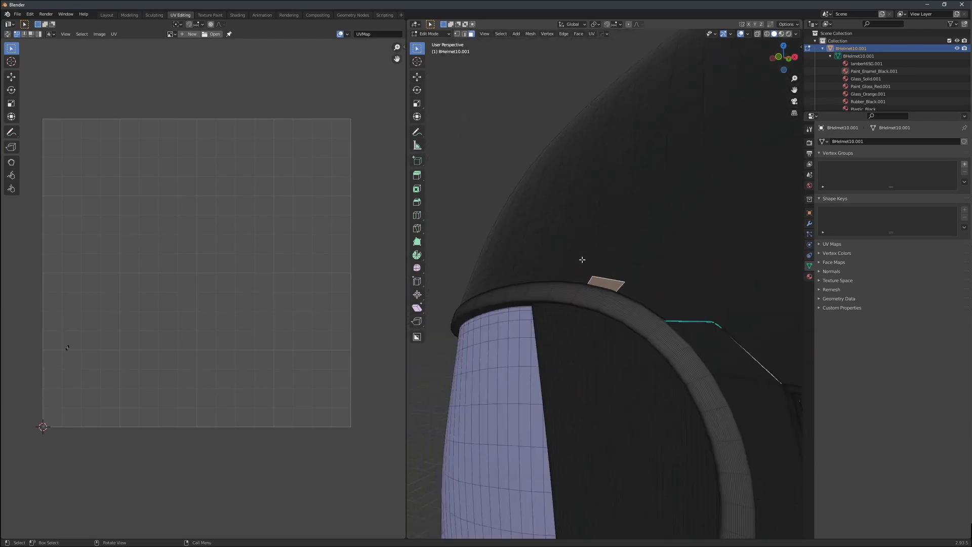
# - Clear the selection, switch to edge selection, and mark the vertical edge loop beside the chin's front vents as a seam
pyautogui.hotkey('alt', 'a')
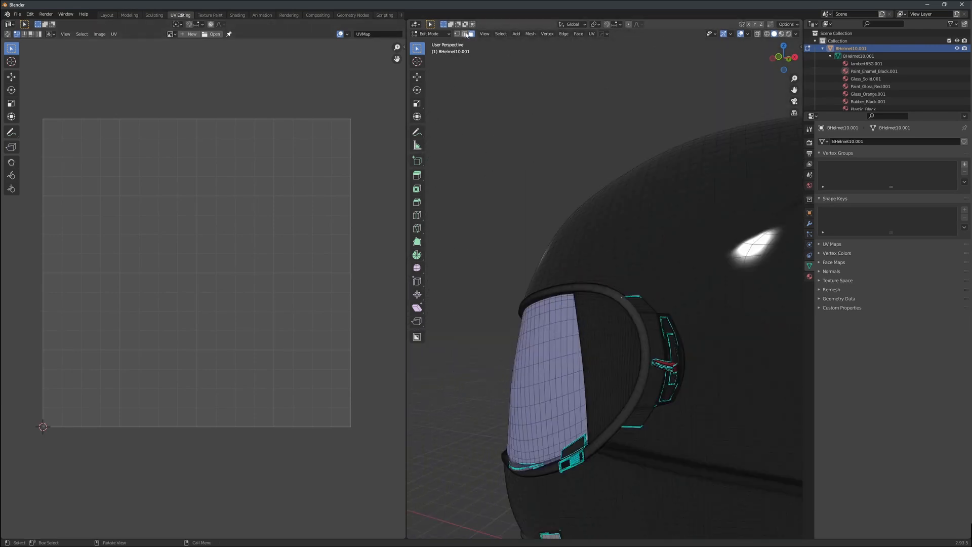
pyautogui.scroll(-6, 674, 295)
pyautogui.moveTo(702, 266); pyautogui.dragTo(455, 264, button='middle')
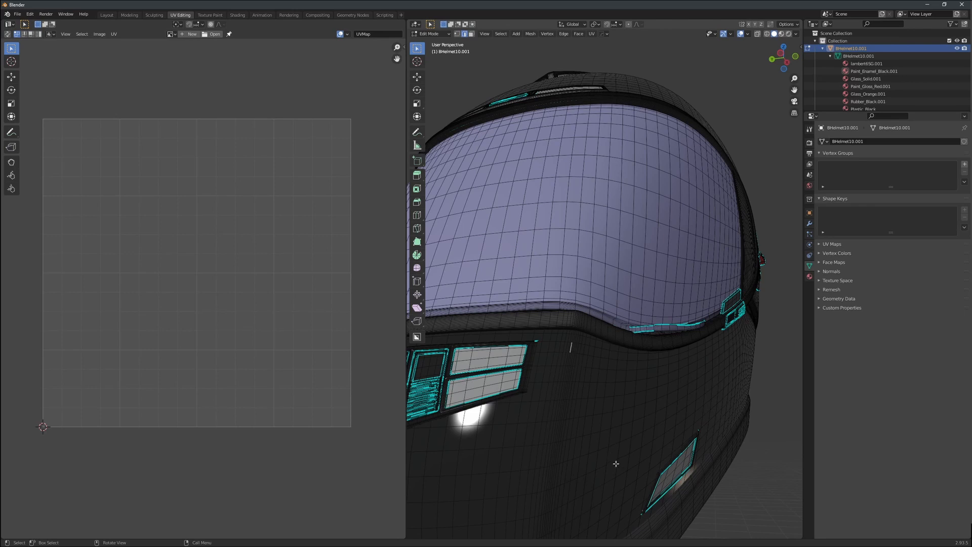
pyautogui.scroll(-5, 616, 463)
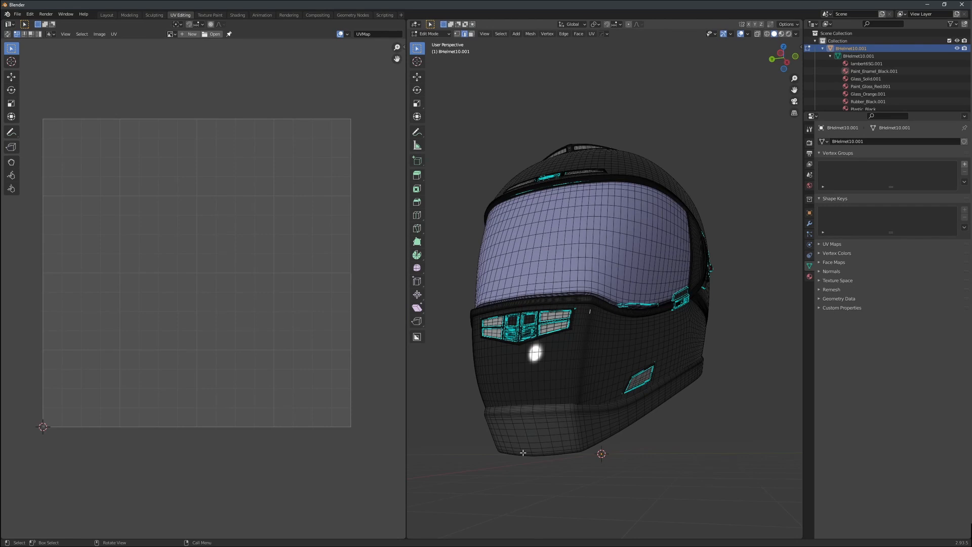
pyautogui.hotkey('alt', 'l')
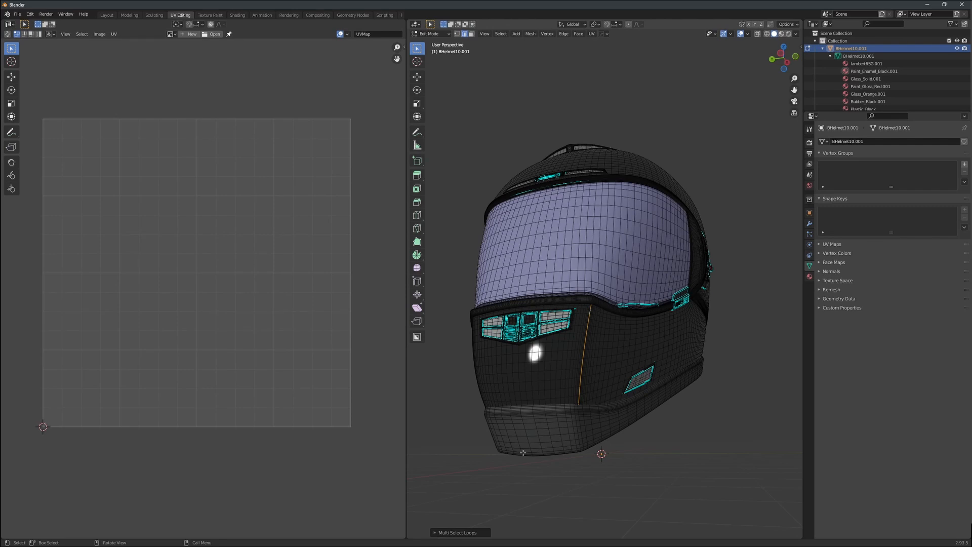
pyautogui.press('u')
pyautogui.click(555, 357)
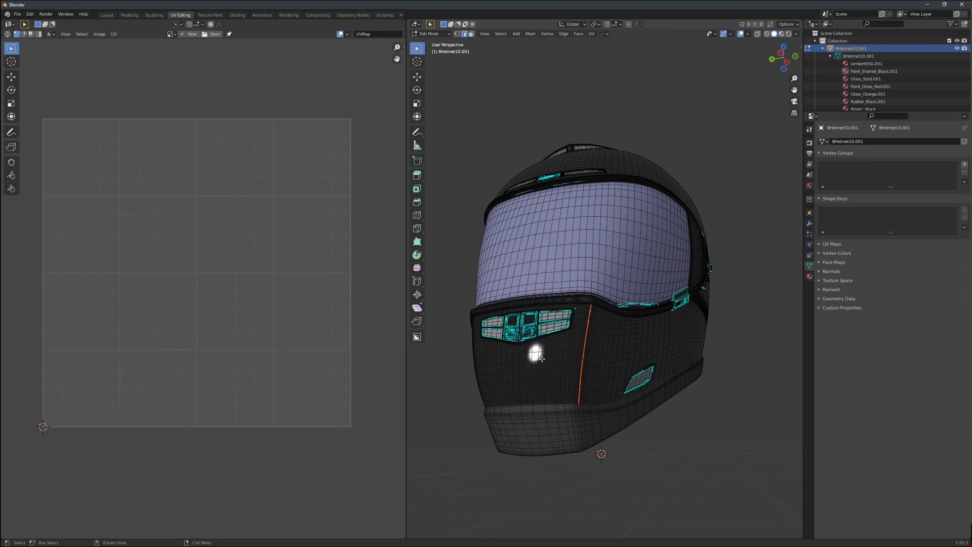
# - Mark the matching vertical edge loop on the opposite side of the chin's front vents as a seam
pyautogui.moveTo(541, 362); pyautogui.dragTo(605, 363, button='middle')
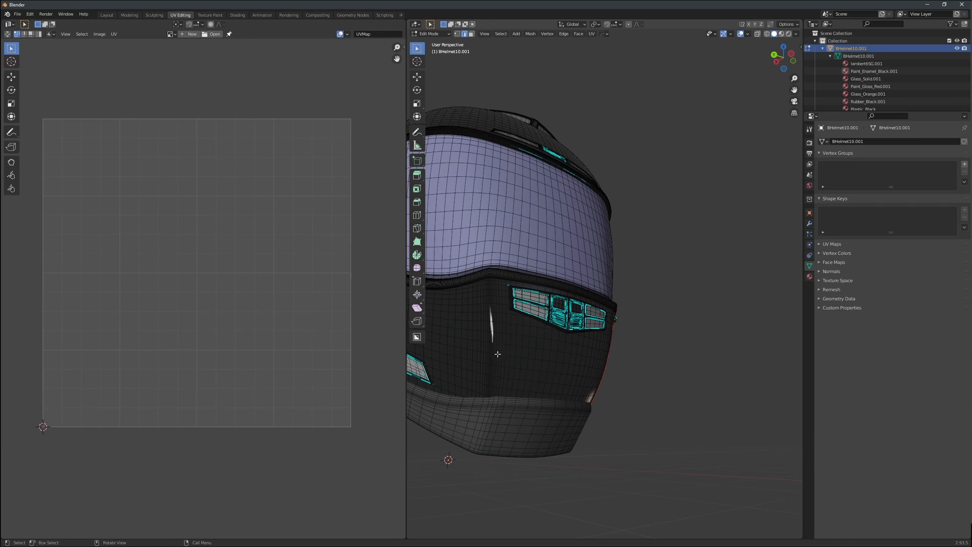
pyautogui.keyDown('alt'); pyautogui.click(496, 353); pyautogui.keyUp('alt')
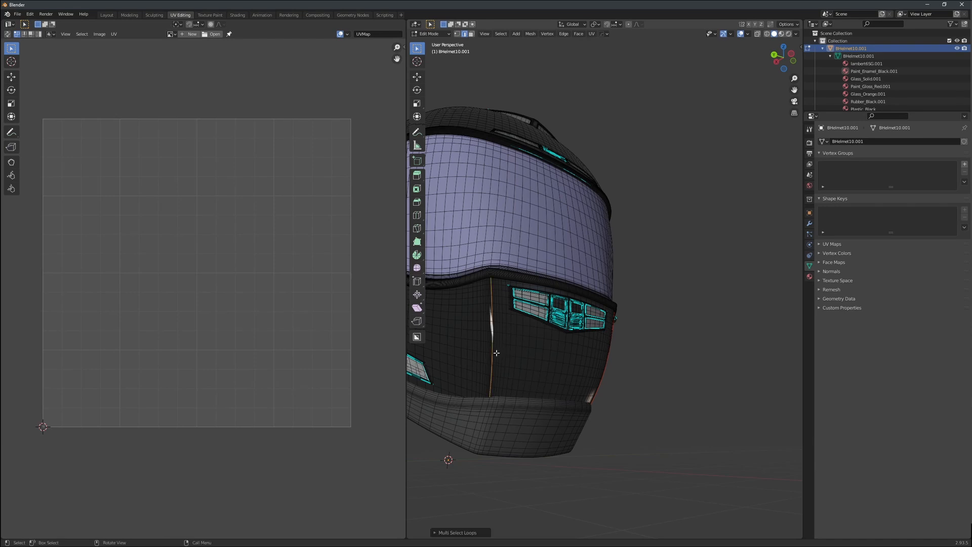
pyautogui.press('u')
pyautogui.press('m')
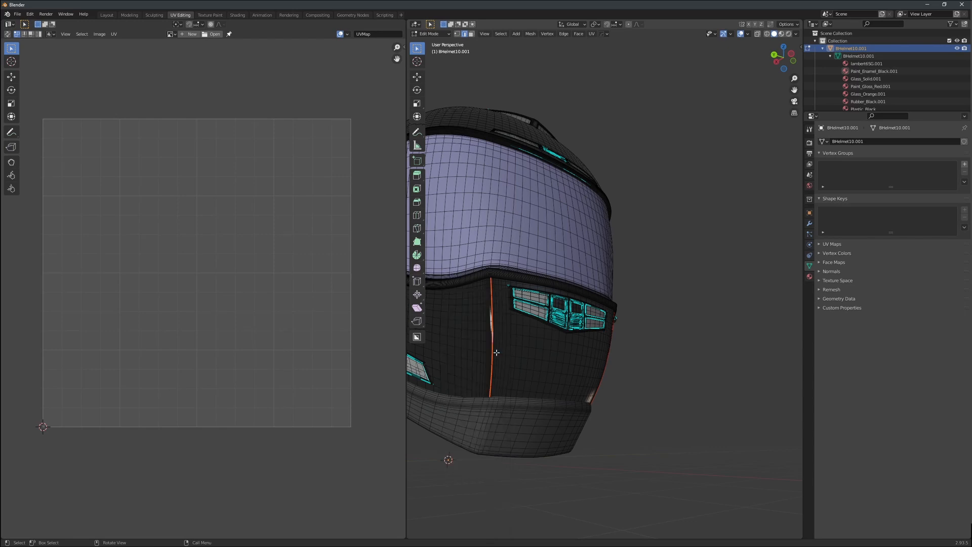
pyautogui.moveTo(530, 367); pyautogui.dragTo(439, 369, button='middle')
pyautogui.scroll(-4, 575, 370)
pyautogui.moveTo(728, 240); pyautogui.dragTo(663, 262)
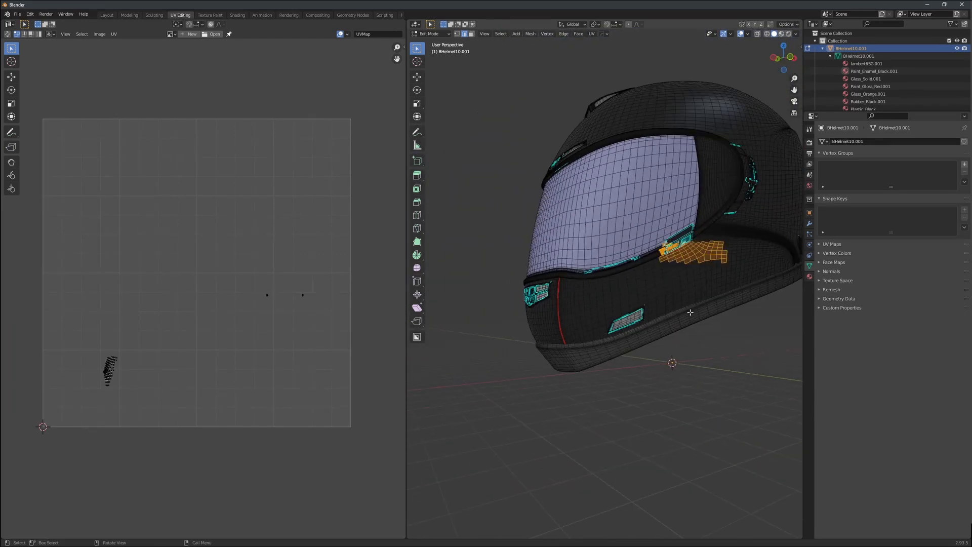
pyautogui.hotkey('alt', 'a')
# - Select the edge loop along the ridge that wraps around the helmet's upper back
pyautogui.moveTo(744, 267); pyautogui.dragTo(669, 273, button='middle')
pyautogui.scroll(-3, 707, 247)
pyautogui.keyDown('alt'); pyautogui.click(729, 252); pyautogui.keyUp('alt')
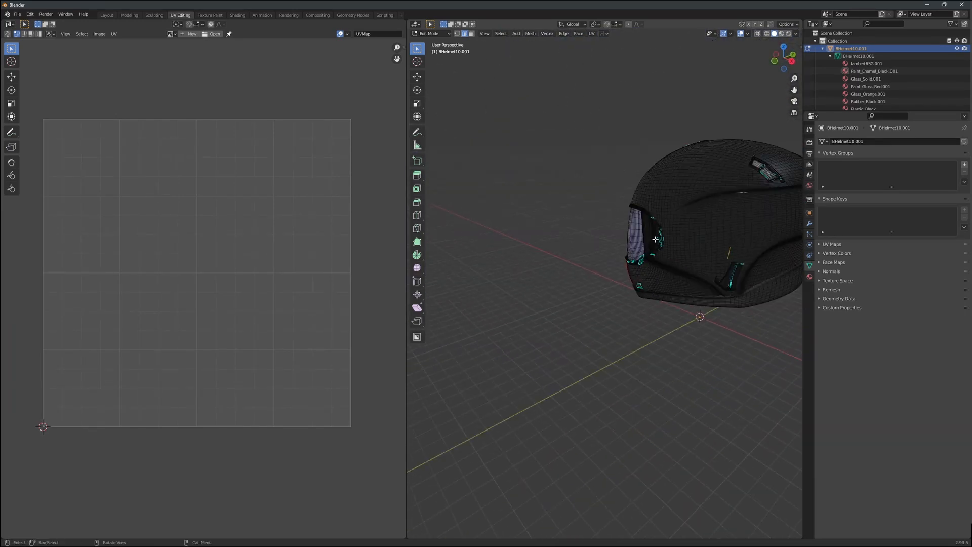
pyautogui.press('KP_Decimal')
pyautogui.scroll(-7, 697, 207)
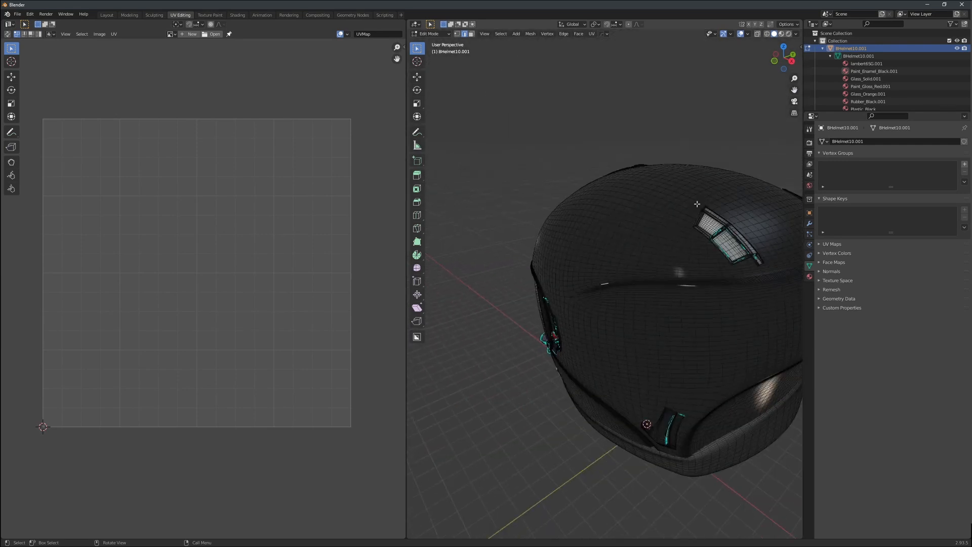
pyautogui.moveTo(697, 206); pyautogui.dragTo(609, 191, button='middle')
pyautogui.hotkey('shift', 'r')
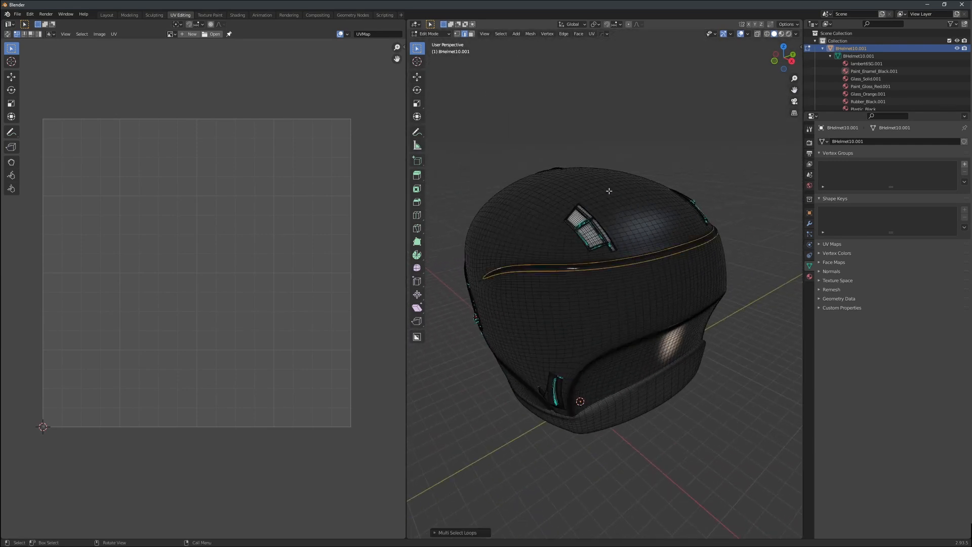
pyautogui.click(524, 263)
pyautogui.hotkey('shift', 'r')
pyautogui.moveTo(534, 207); pyautogui.dragTo(606, 264, button='middle')
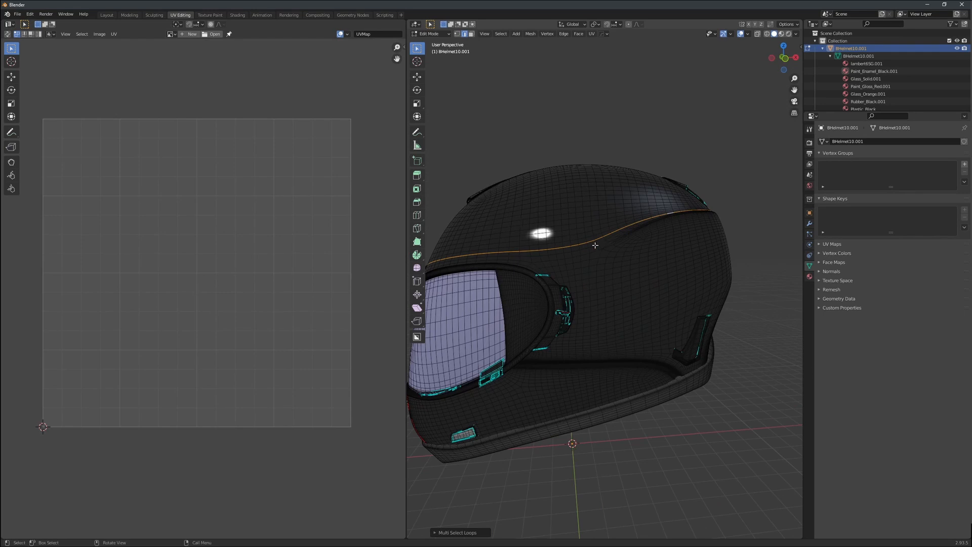
# - Mark the edges running from the ridge's end forward to the visor rim on one side of the shell as a seam
pyautogui.rightClick(607, 264)
pyautogui.click(605, 264)
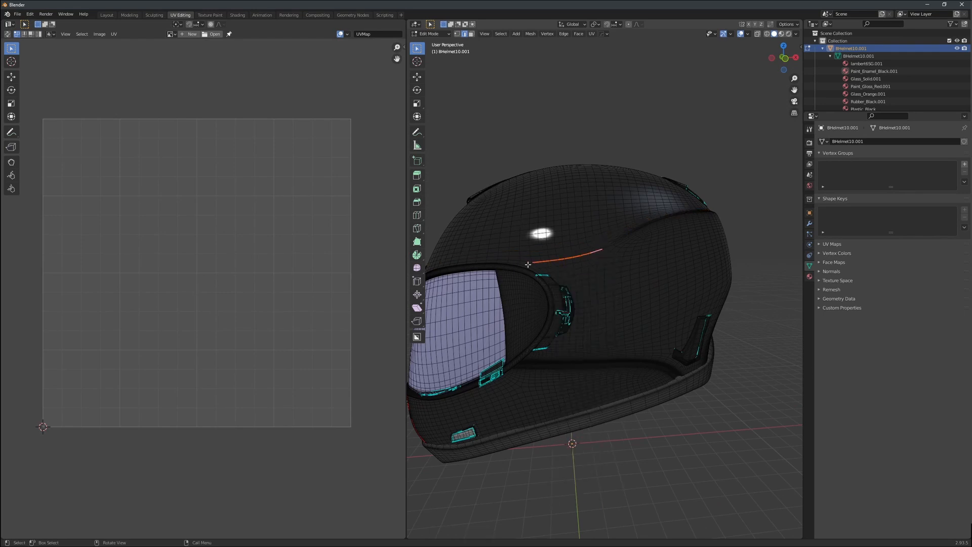
pyautogui.scroll(3, 539, 262)
pyautogui.rightClick(539, 263)
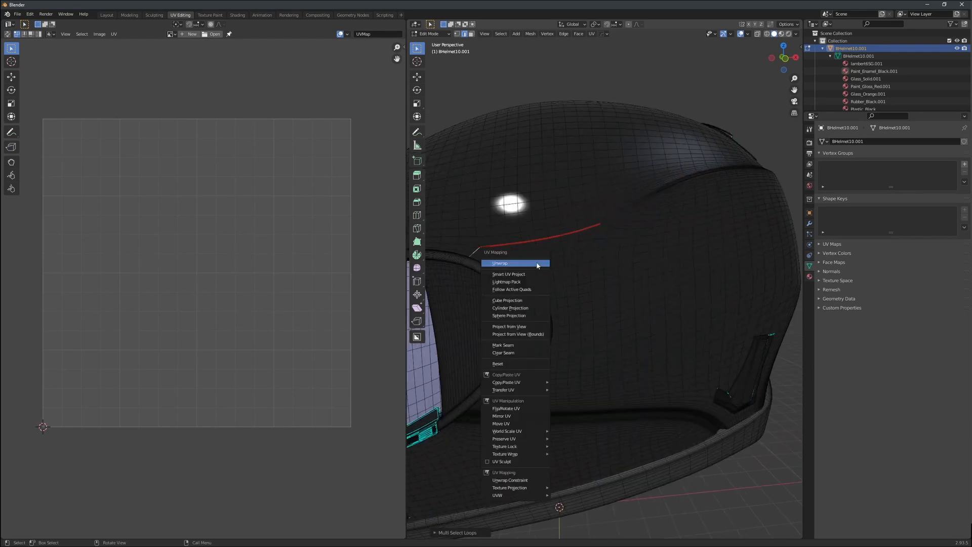
pyautogui.click(538, 263)
# - Mark the edge run at the ridge's end on the helmet's opposite side as a seam
pyautogui.moveTo(647, 245); pyautogui.dragTo(464, 235, button='middle')
pyautogui.doubleClick(584, 251)
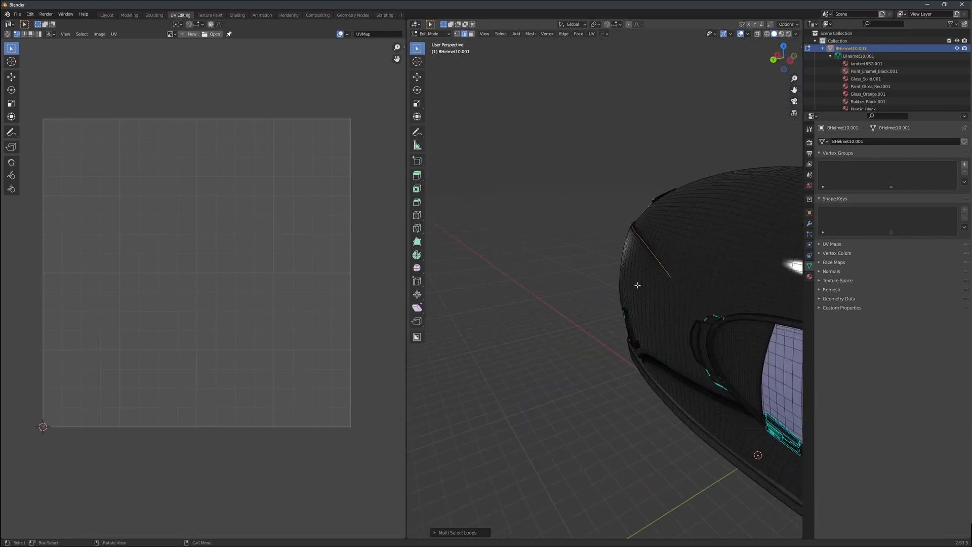
pyautogui.rightClick(558, 269)
pyautogui.click(559, 269)
# - Extend the seam on the helmet's opposite side forward along the edges to the visor rim
pyautogui.moveTo(677, 281); pyautogui.dragTo(586, 275, button='middle')
pyautogui.doubleClick(587, 273)
pyautogui.rightClick(641, 266)
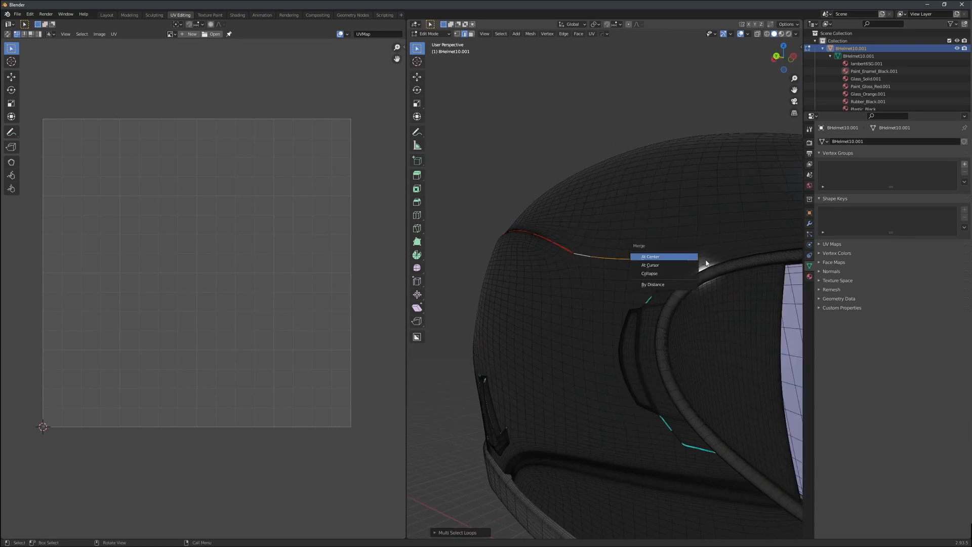
pyautogui.click(644, 267)
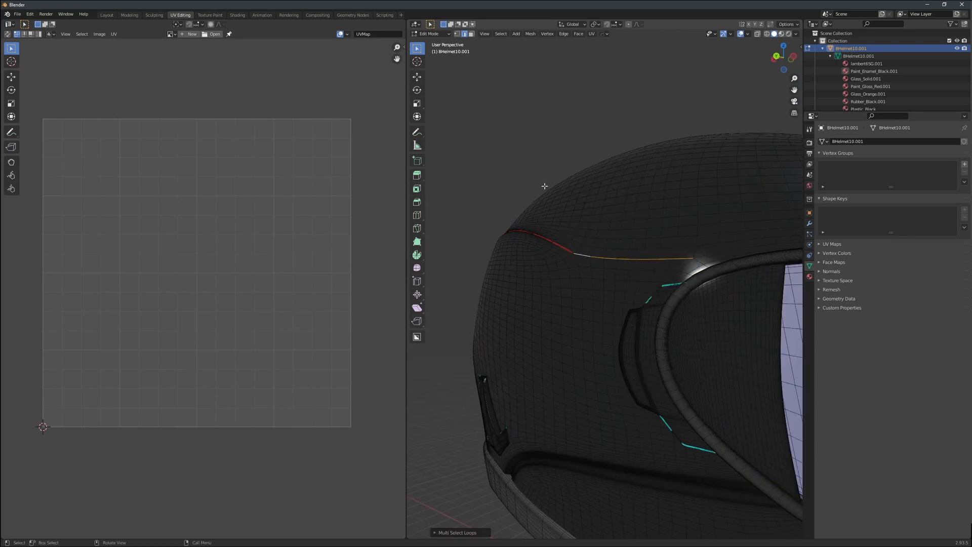
pyautogui.doubleClick(699, 263)
pyautogui.rightClick(699, 263)
pyautogui.click(699, 264)
# - Select the helmet's outer shell with its linked geometry, unwrap it along the marked seams, and inspect the islands
pyautogui.scroll(-5, 604, 205)
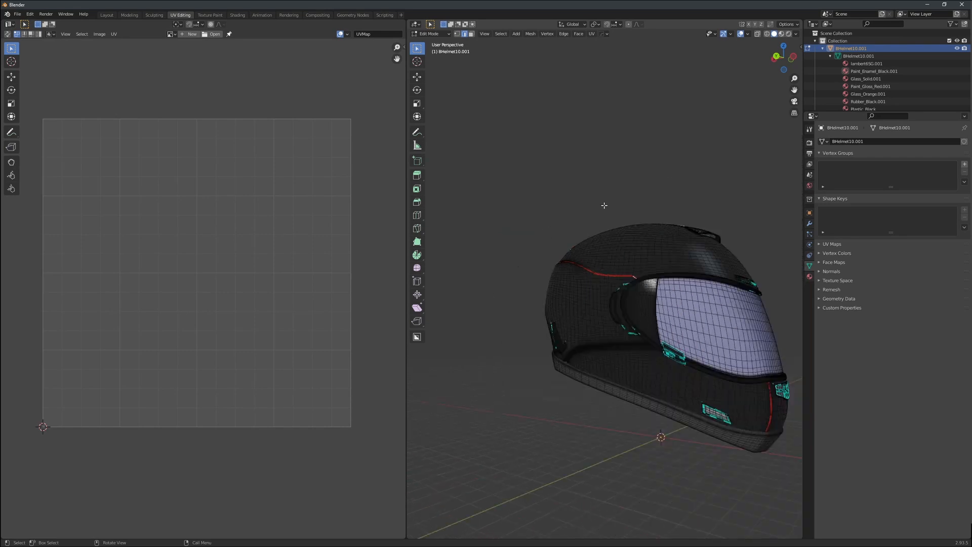
pyautogui.moveTo(605, 205); pyautogui.dragTo(557, 193, button='middle')
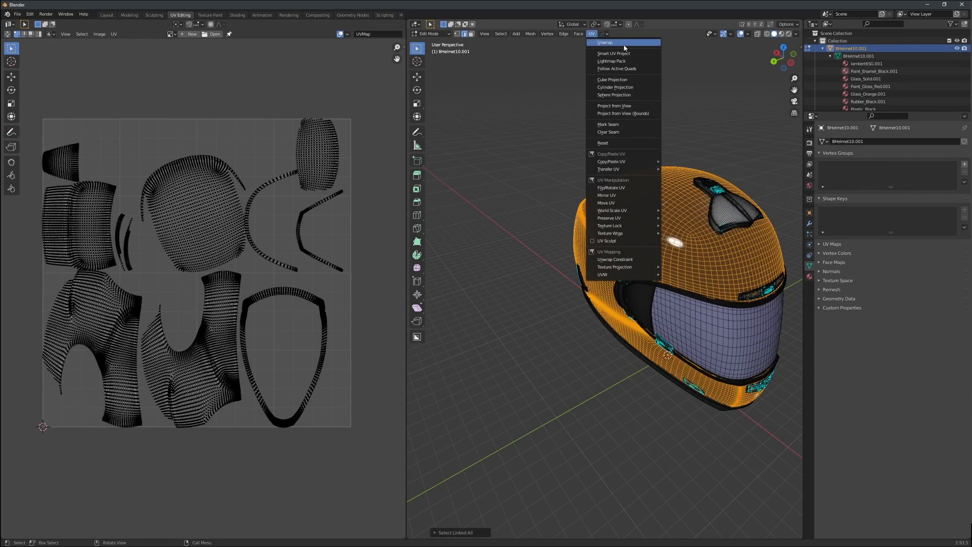
pyautogui.click(625, 43)
pyautogui.moveTo(123, 238); pyautogui.dragTo(139, 262, button='middle')
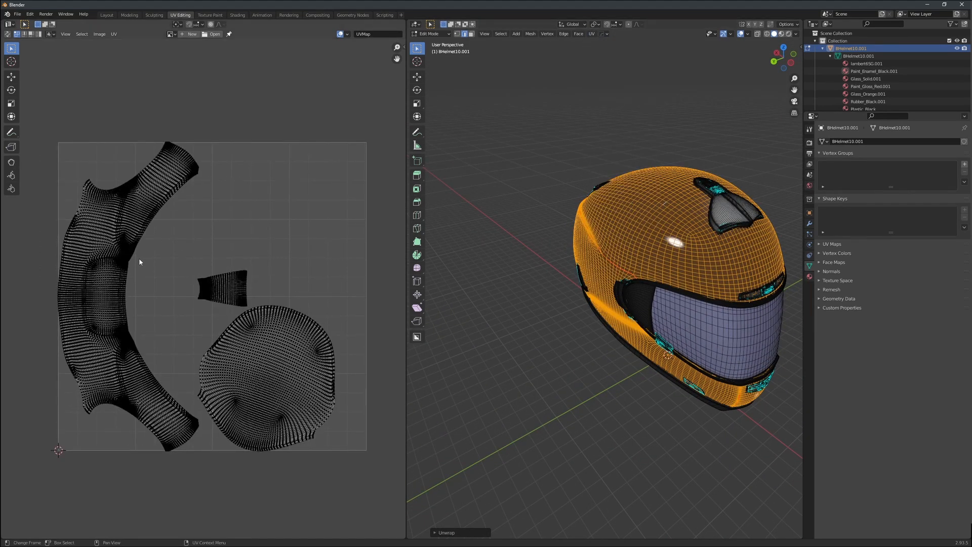
pyautogui.scroll(5, 165, 304)
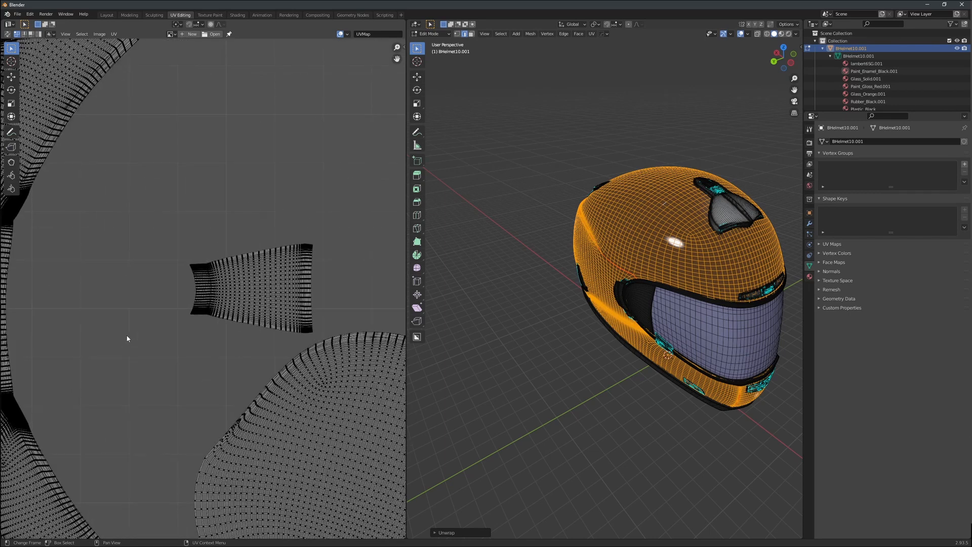
pyautogui.scroll(-3, 86, 378)
pyautogui.moveTo(93, 369); pyautogui.dragTo(142, 309, button='middle')
pyautogui.scroll(-4, 177, 291)
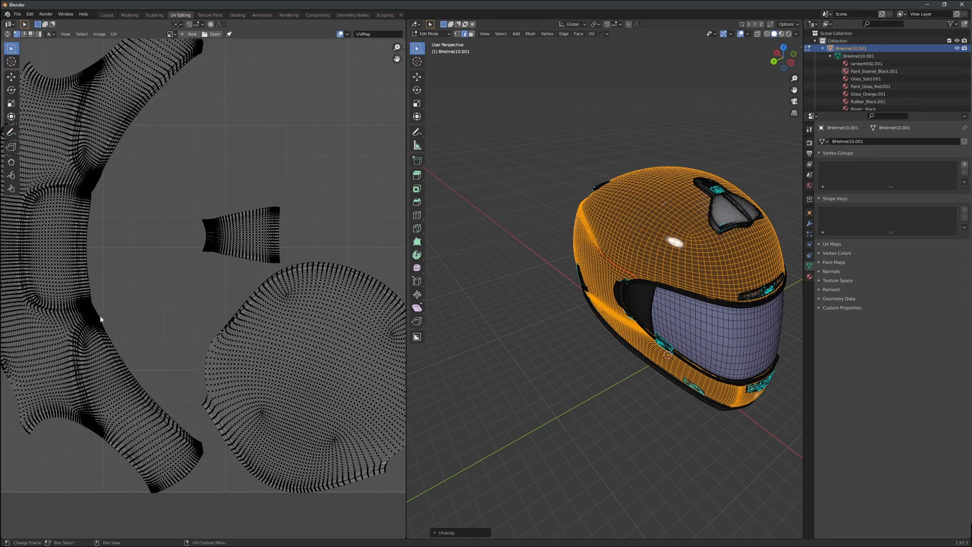
pyautogui.moveTo(701, 217); pyautogui.dragTo(504, 248, button='middle')
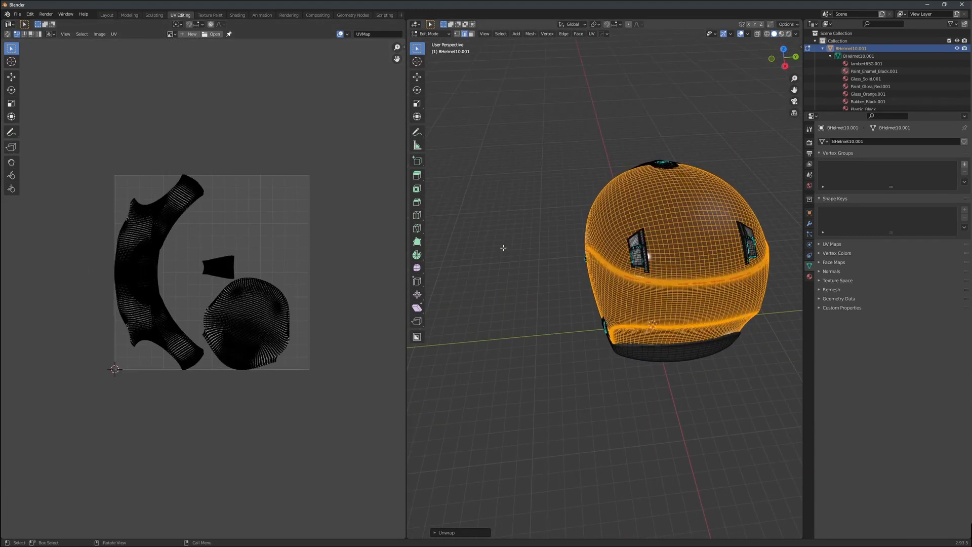
pyautogui.click(505, 249)
pyautogui.moveTo(720, 241); pyautogui.dragTo(654, 187, button='middle')
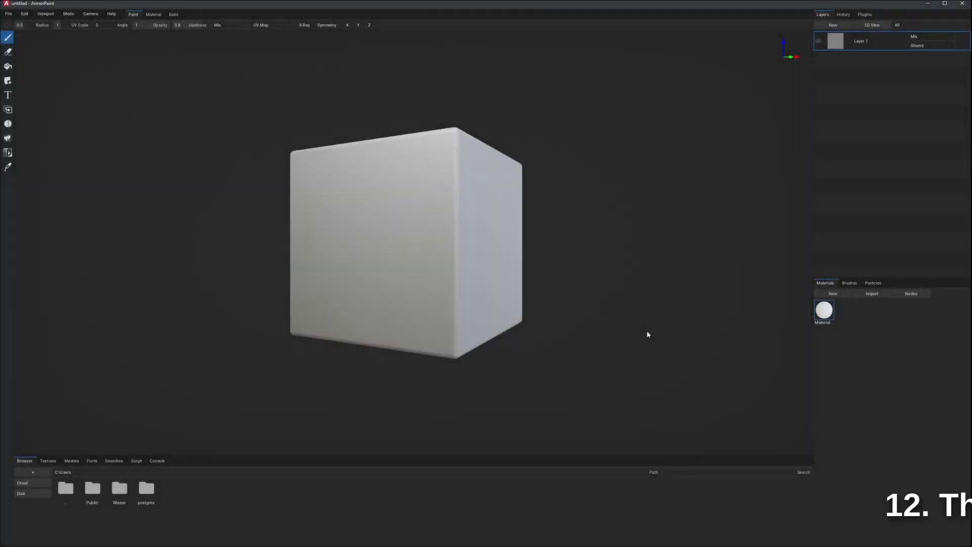
# - Switch to ArmorPaint and open Layer 1's options to check its resolution setting
pyautogui.rightClick(869, 45)
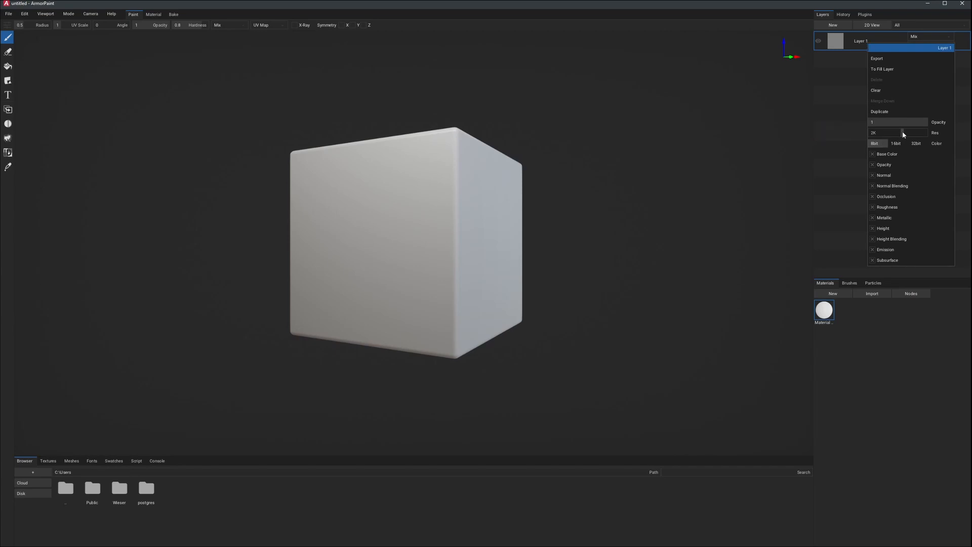
pyautogui.click(875, 375)
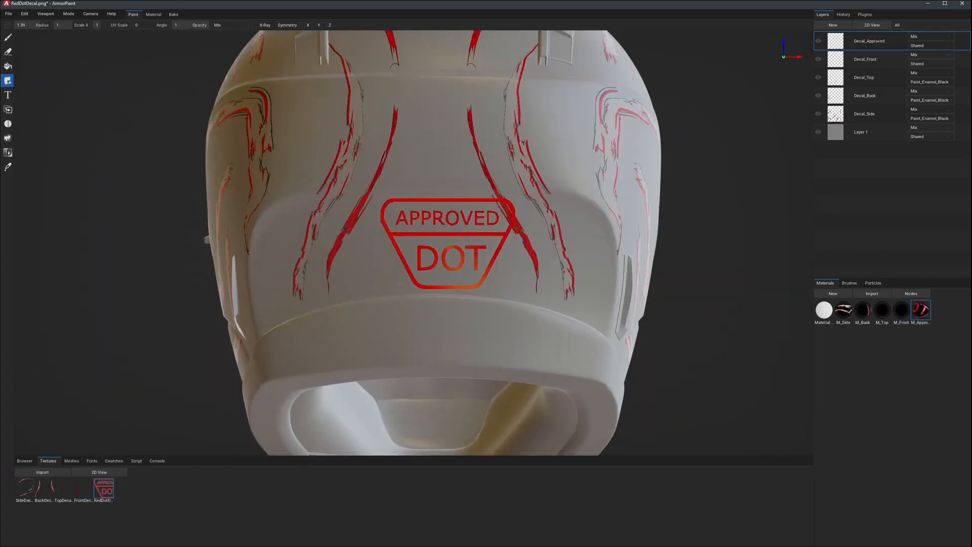
# - Stamp the red APPROVED DOT decal on the helmet's lower back on the Decal_Approved layer
pyautogui.click(433, 275)
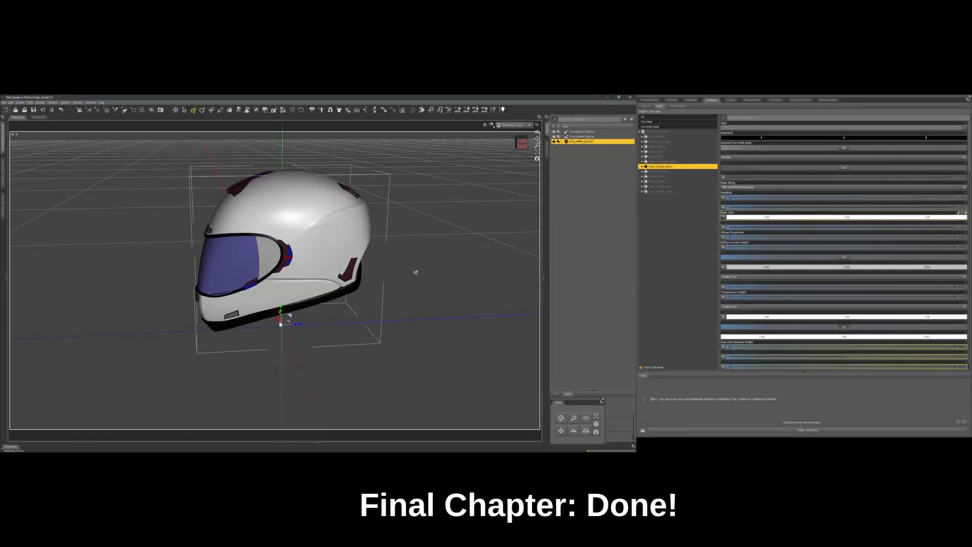
# - Switch to DAZ Studio and examine the rendered helmet's decals on both sides and the back
pyautogui.scroll(-3, 416, 268)
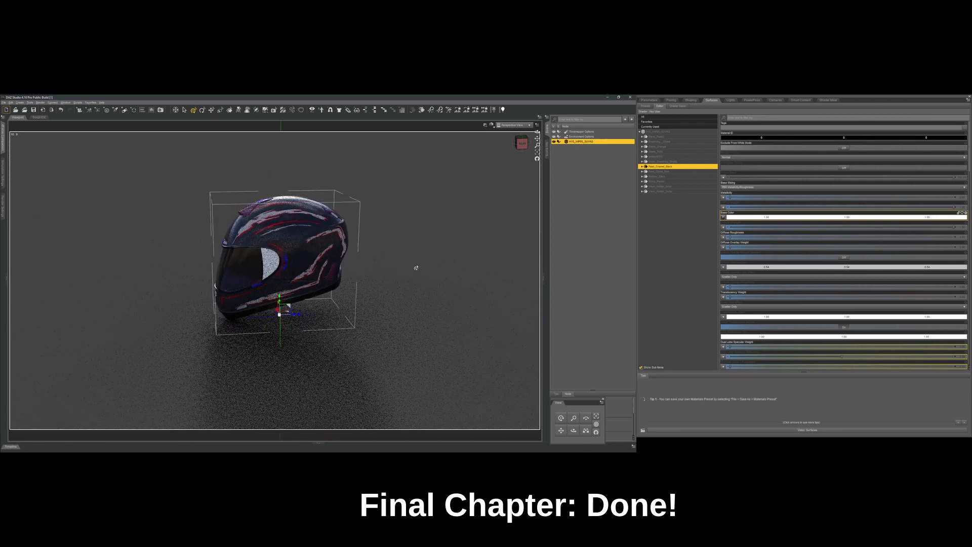
pyautogui.scroll(10, 417, 268)
pyautogui.scroll(-2, 416, 268)
pyautogui.scroll(-5, 416, 268)
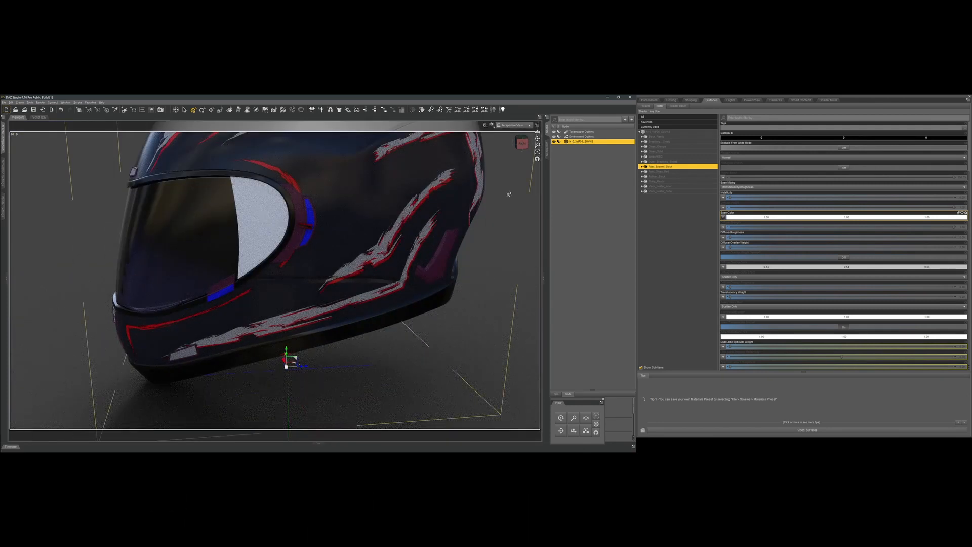
pyautogui.moveTo(525, 144); pyautogui.dragTo(451, 144)
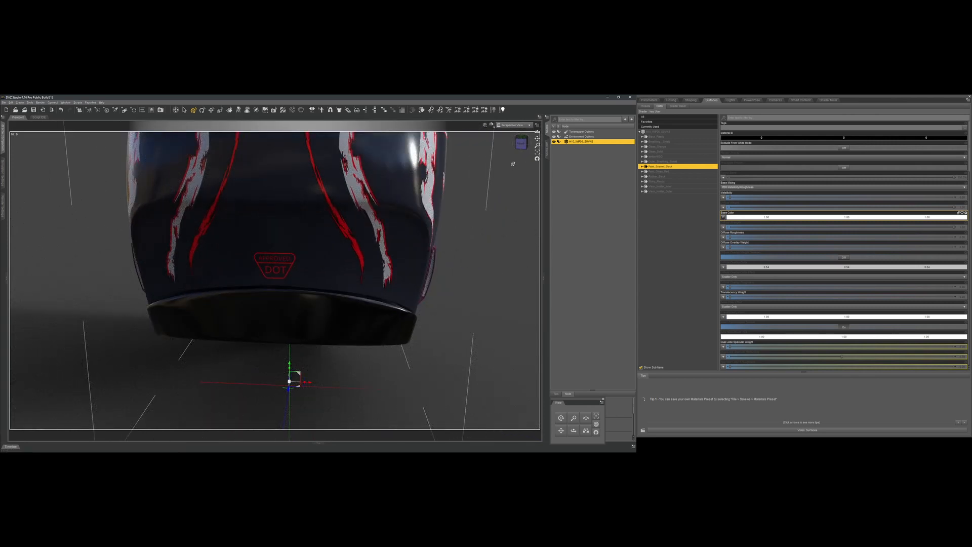
pyautogui.moveTo(525, 147); pyautogui.dragTo(451, 147)
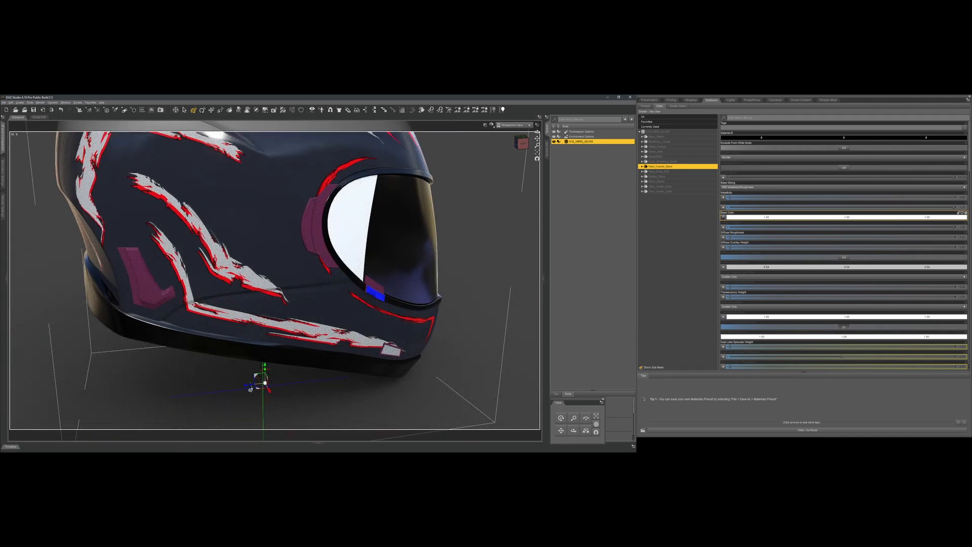
pyautogui.moveTo(256, 391); pyautogui.dragTo(281, 395)
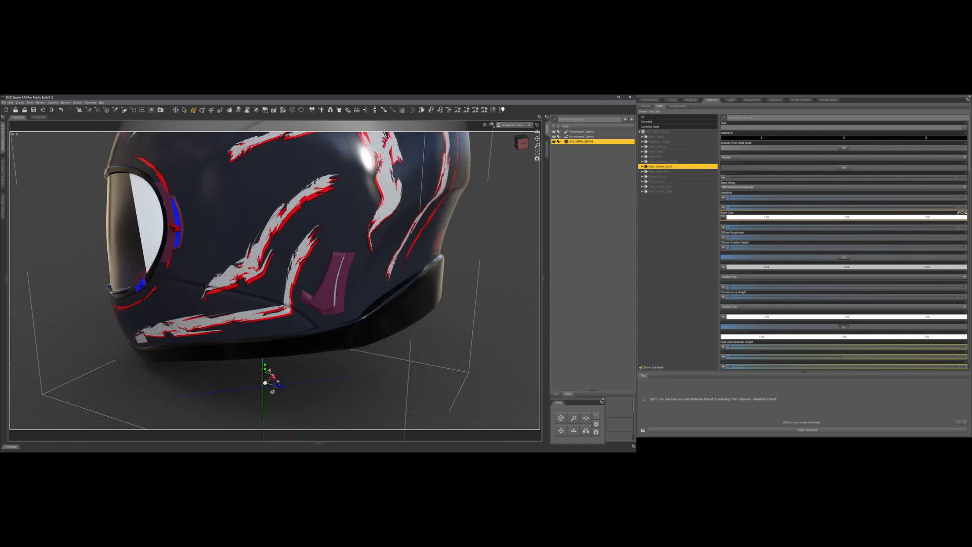
# - Deselect the helmet and examine the APPROVED DOT decal on its lower back up close
pyautogui.click(271, 391)
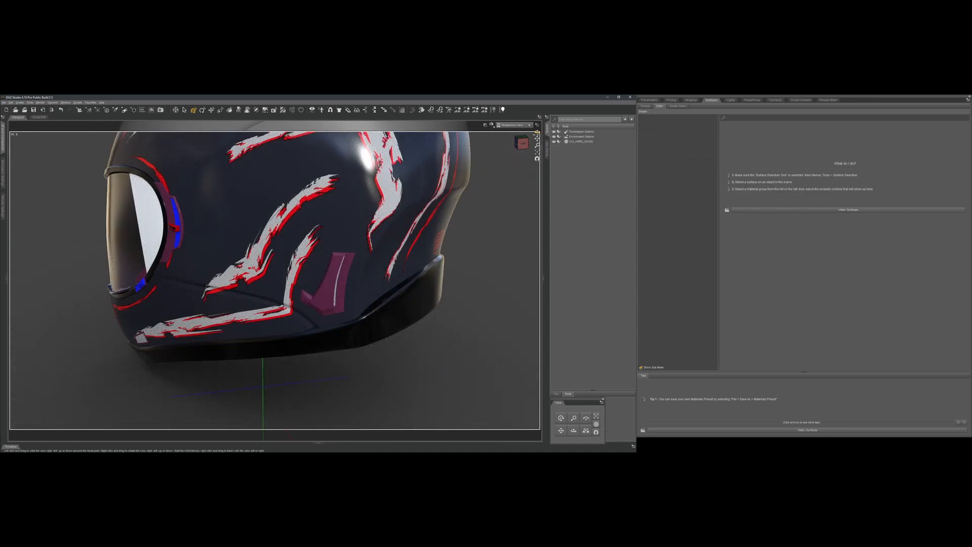
pyautogui.moveTo(521, 144); pyautogui.dragTo(499, 144)
pyautogui.moveTo(528, 143); pyautogui.dragTo(523, 150)
pyautogui.scroll(-3, 516, 152)
pyautogui.scroll(5, 517, 153)
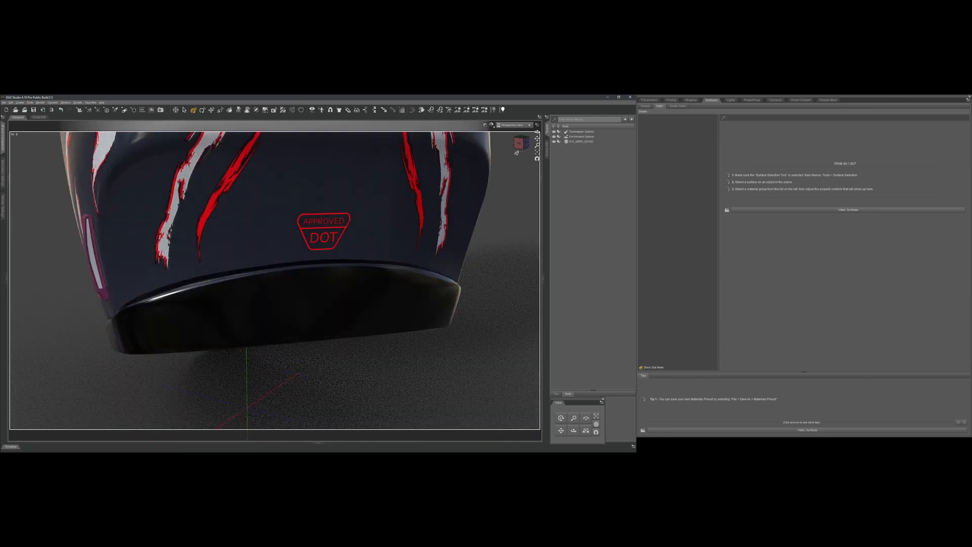
pyautogui.scroll(5, 516, 153)
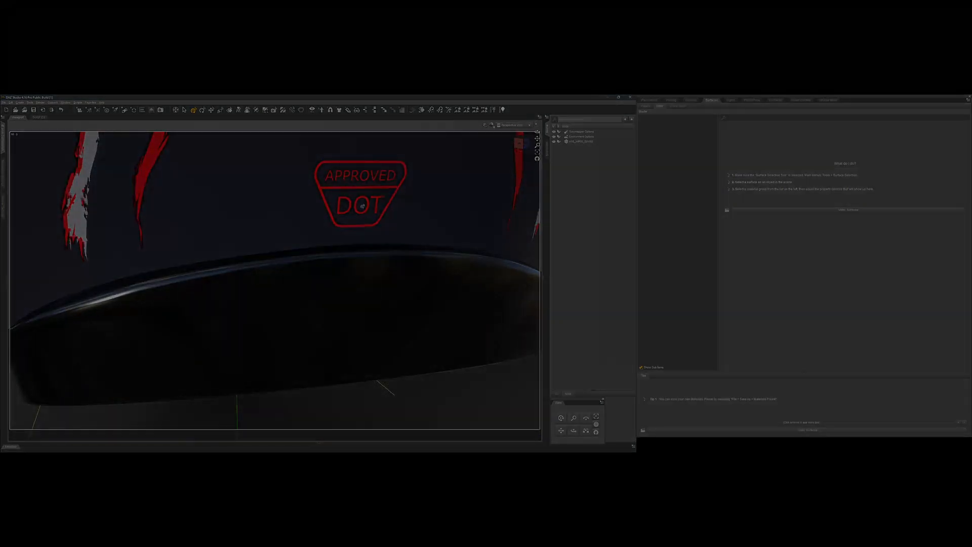